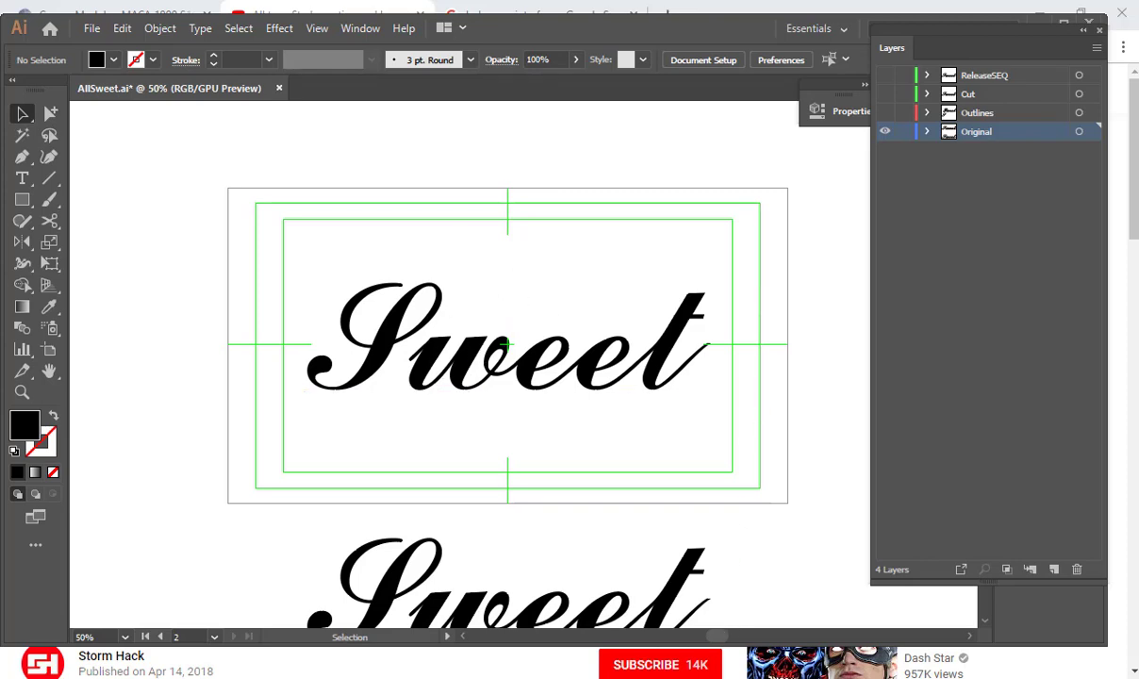
- Switch to After Effects and preview the SweetCut composition from its first frame
left_click(688, 596)
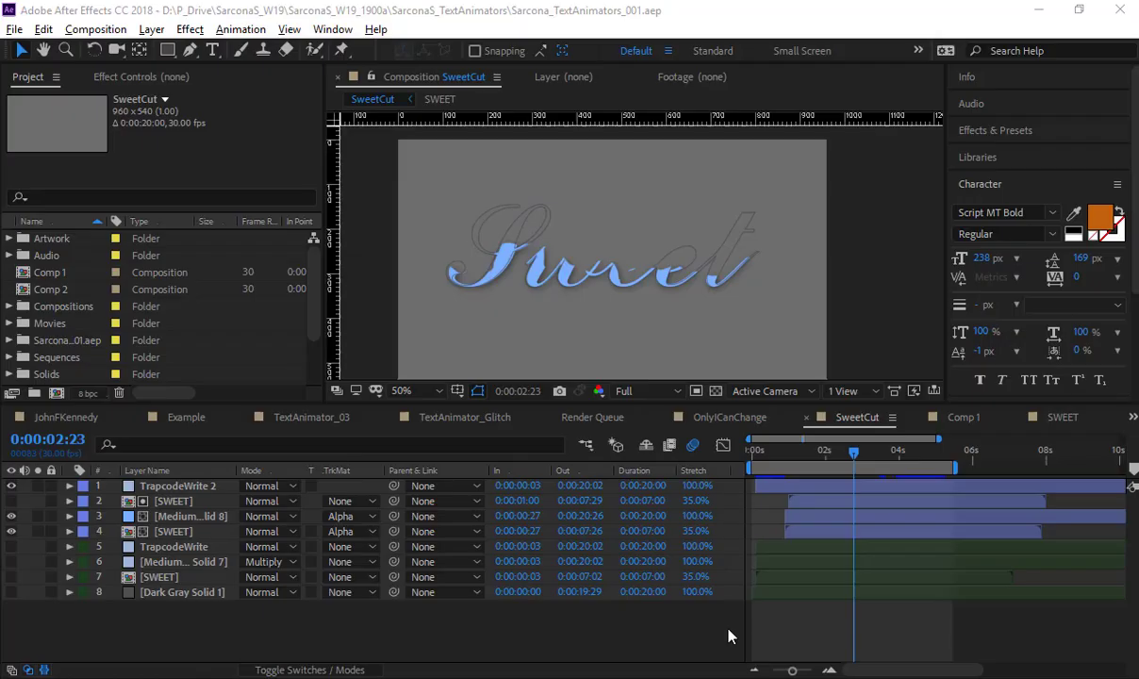
left_click_drag(792, 453, 751, 454)
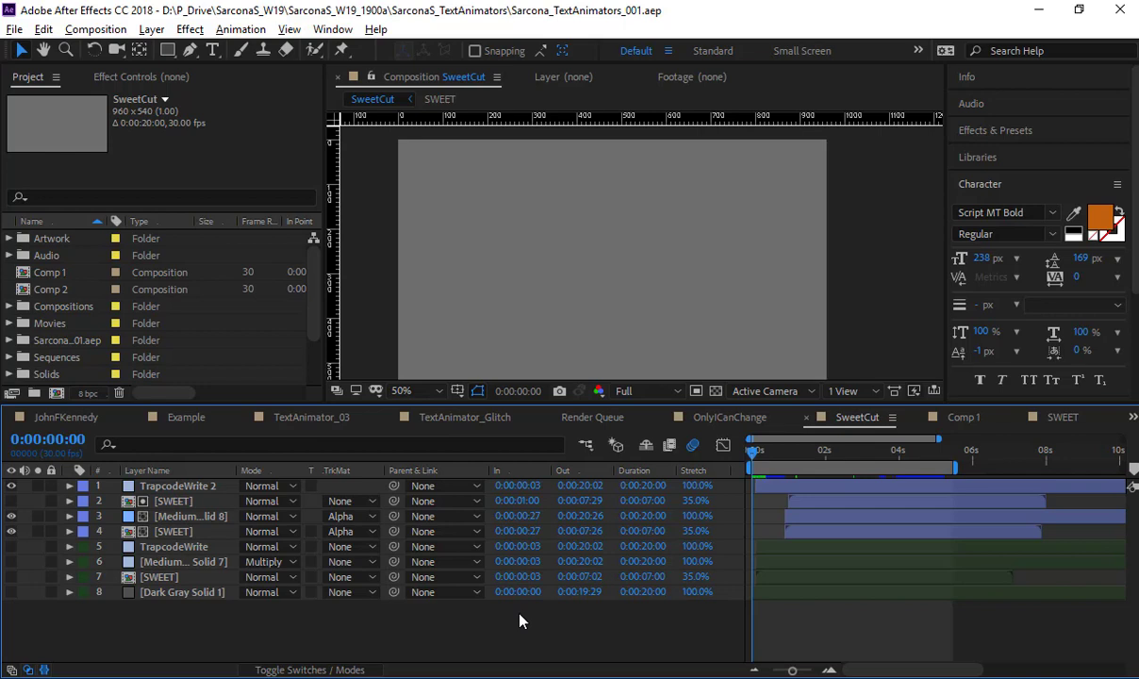
key("space")
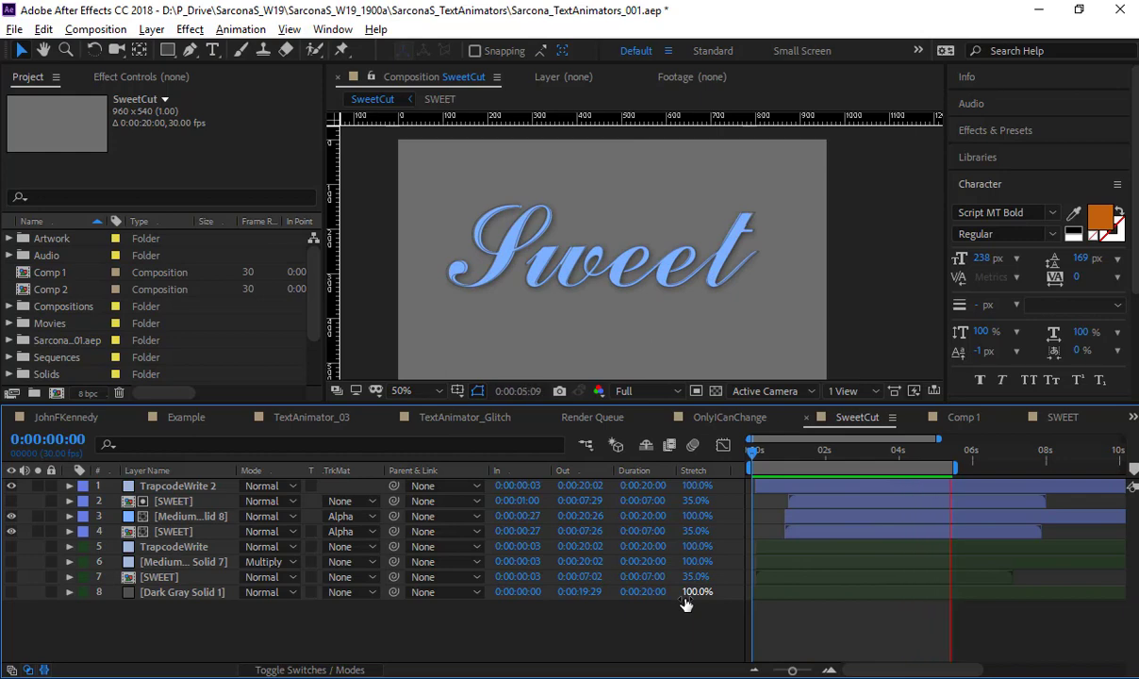
key("space")
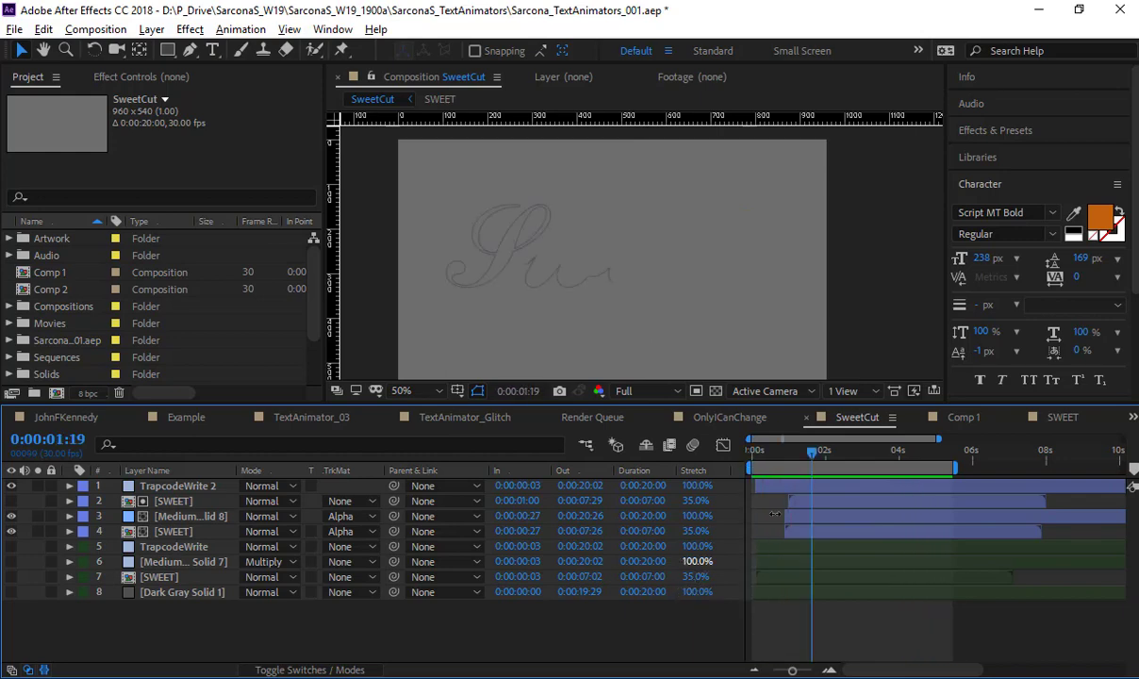
- Hide the blue solid and SWEET layers 3 and 4 in SweetCut and preview the handwritten outline alone
left_click_drag(817, 459, 846, 460)
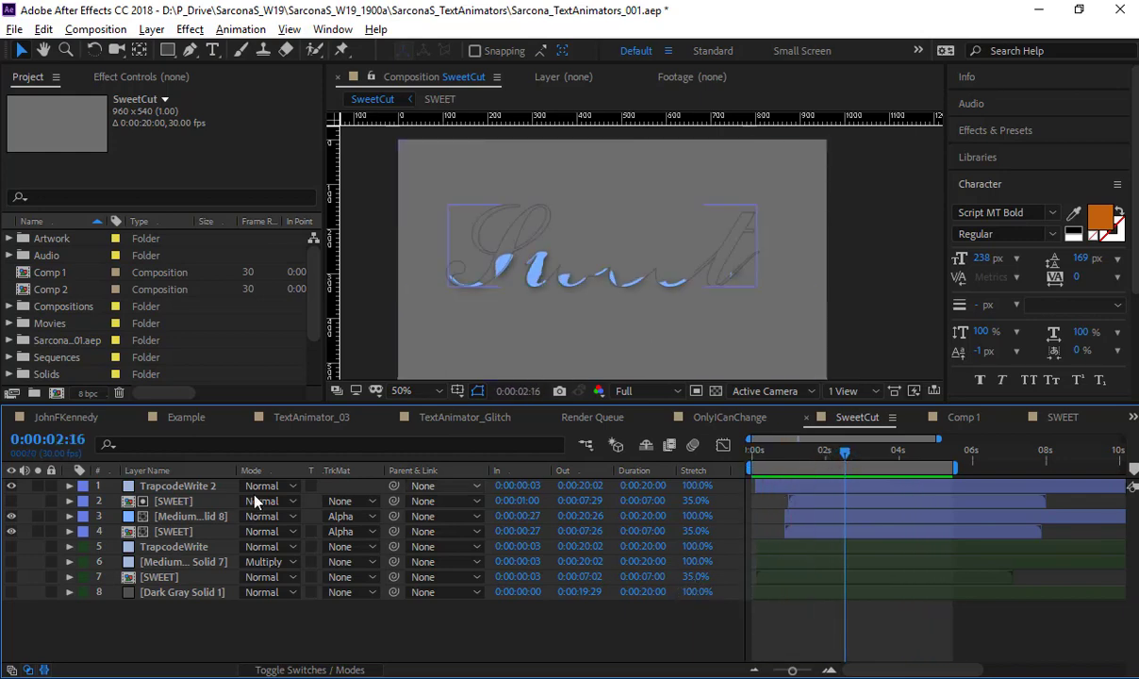
left_click_drag(12, 515, 12, 531)
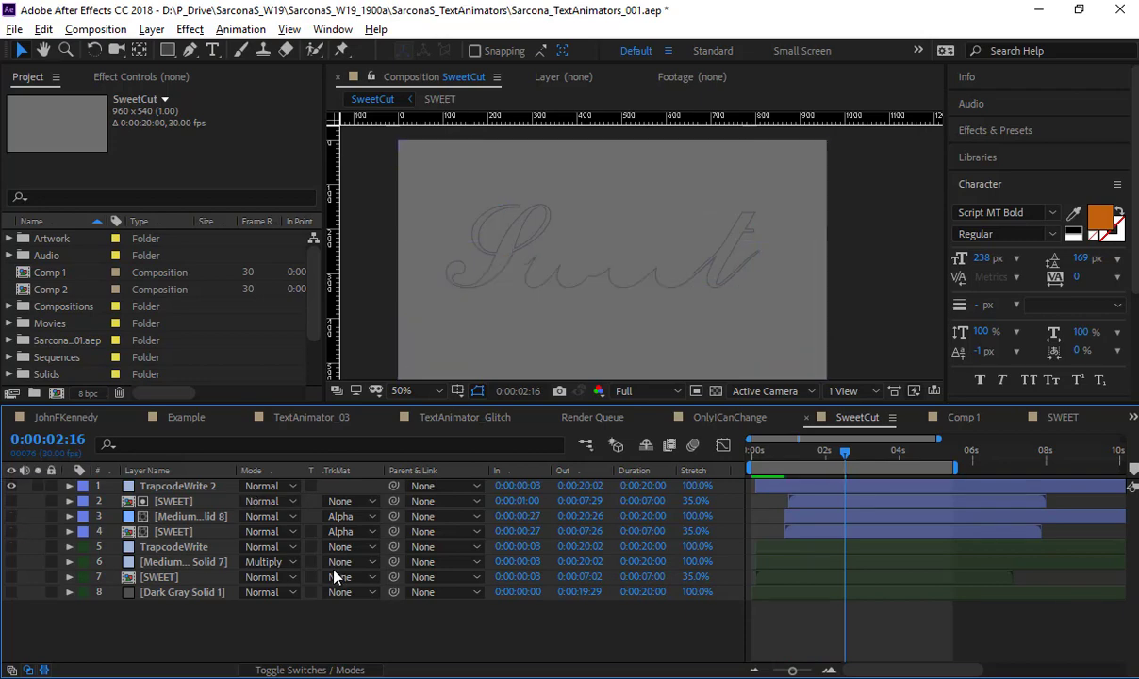
key("space")
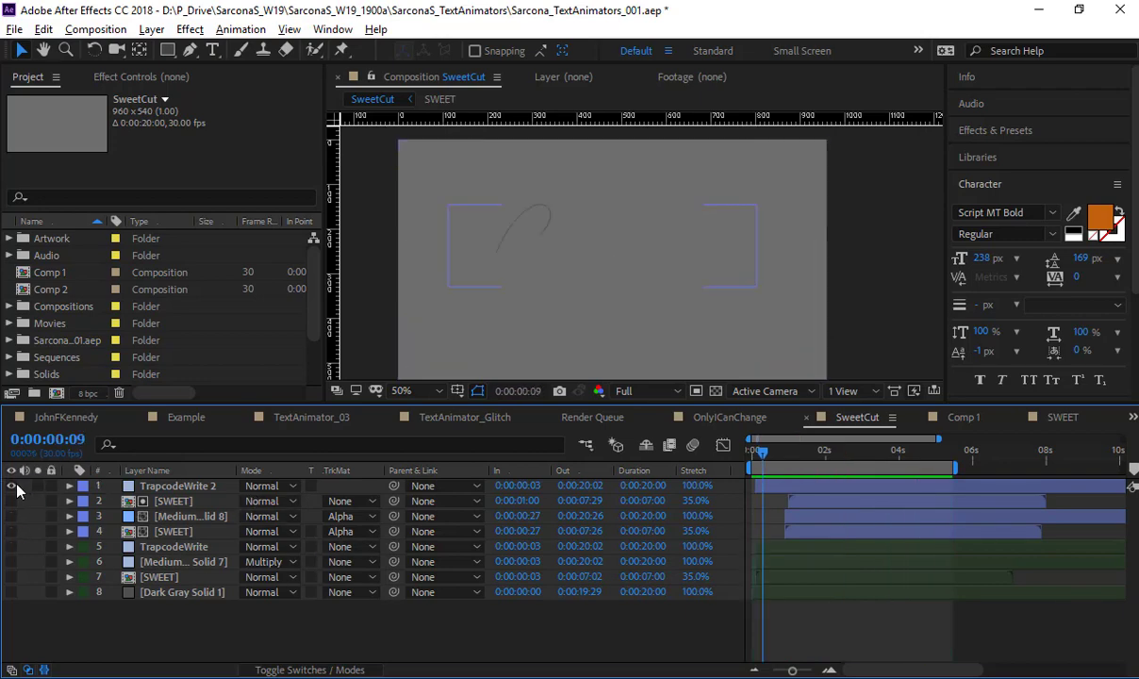
- Hide TrapcodeWrite 2, show layers 5 to 8 down to the dark gray solid, and preview that version of the animation
left_click(12, 487)
left_click_drag(12, 547, 6, 582)
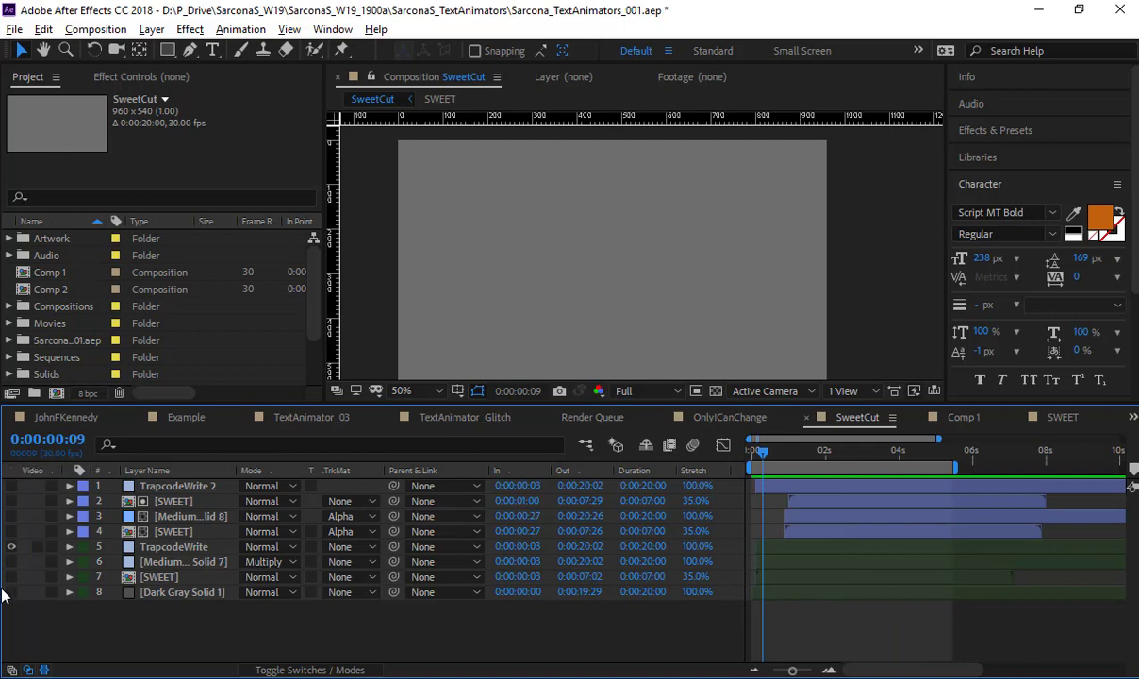
left_click(11, 591)
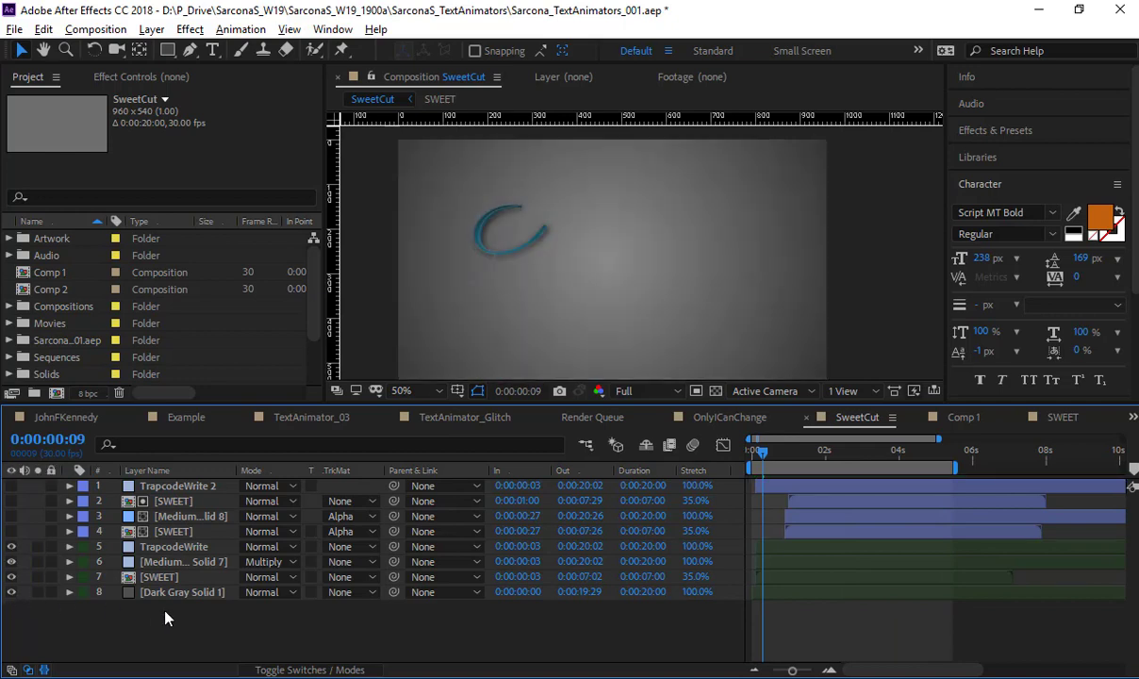
key("space")
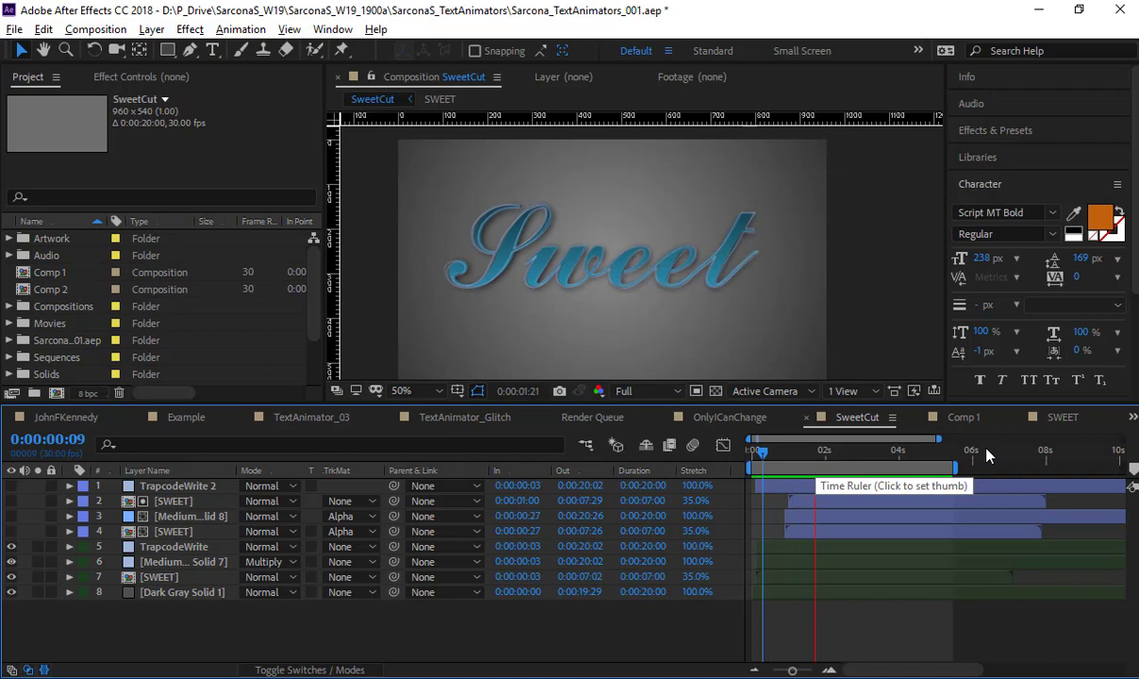
key("space")
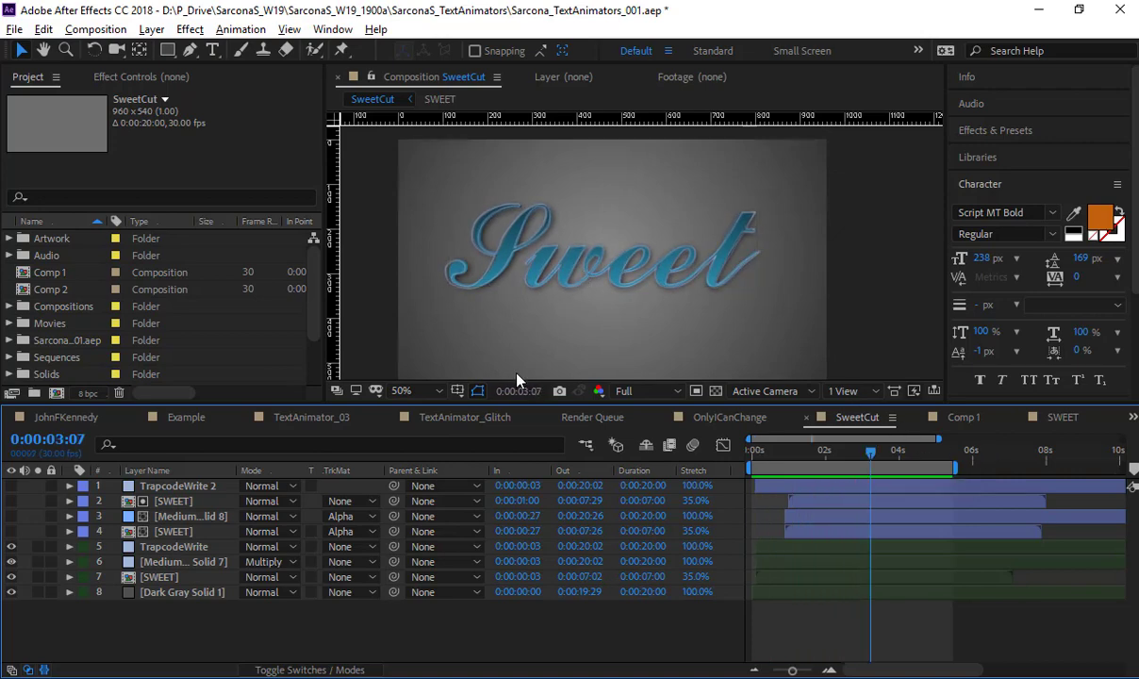
- Create a new 960 × 540 px composition at 30 fps, lasting 20 seconds, with a gray background
left_click(96, 29)
left_click(99, 48)
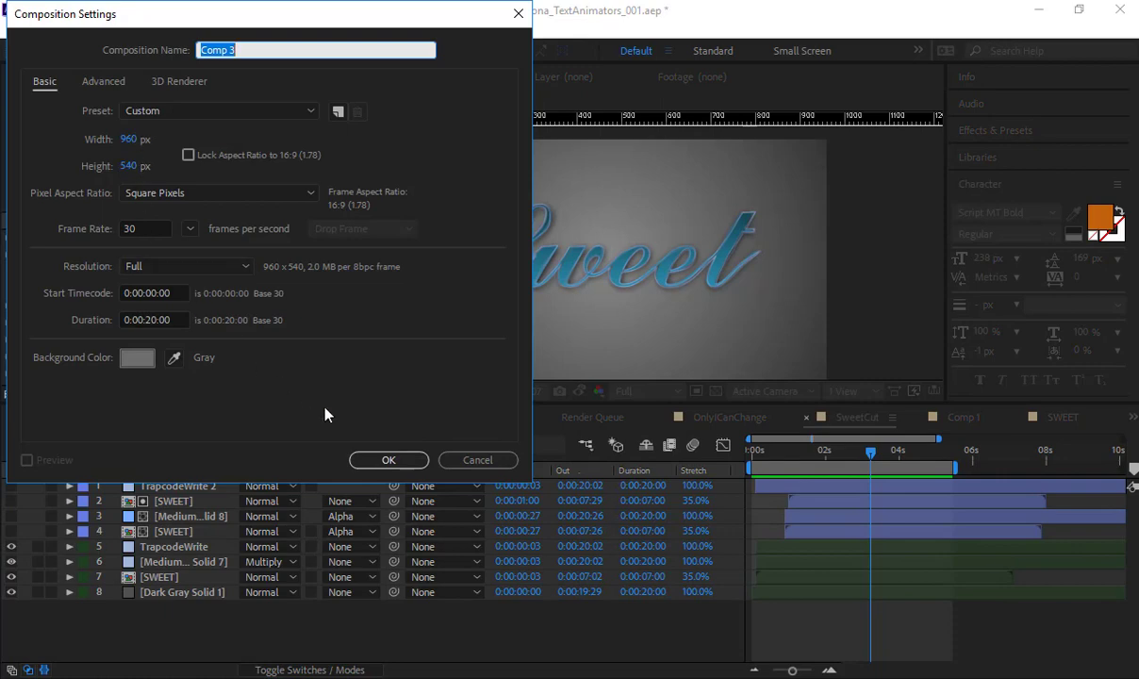
left_click(389, 461)
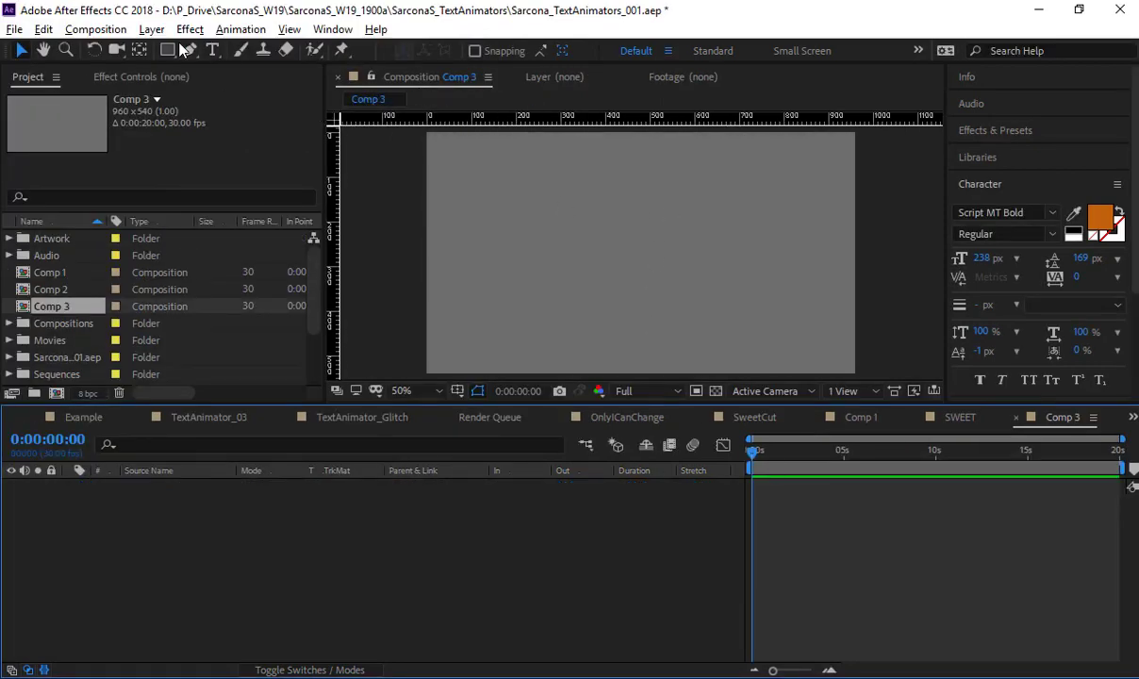
left_click(212, 50)
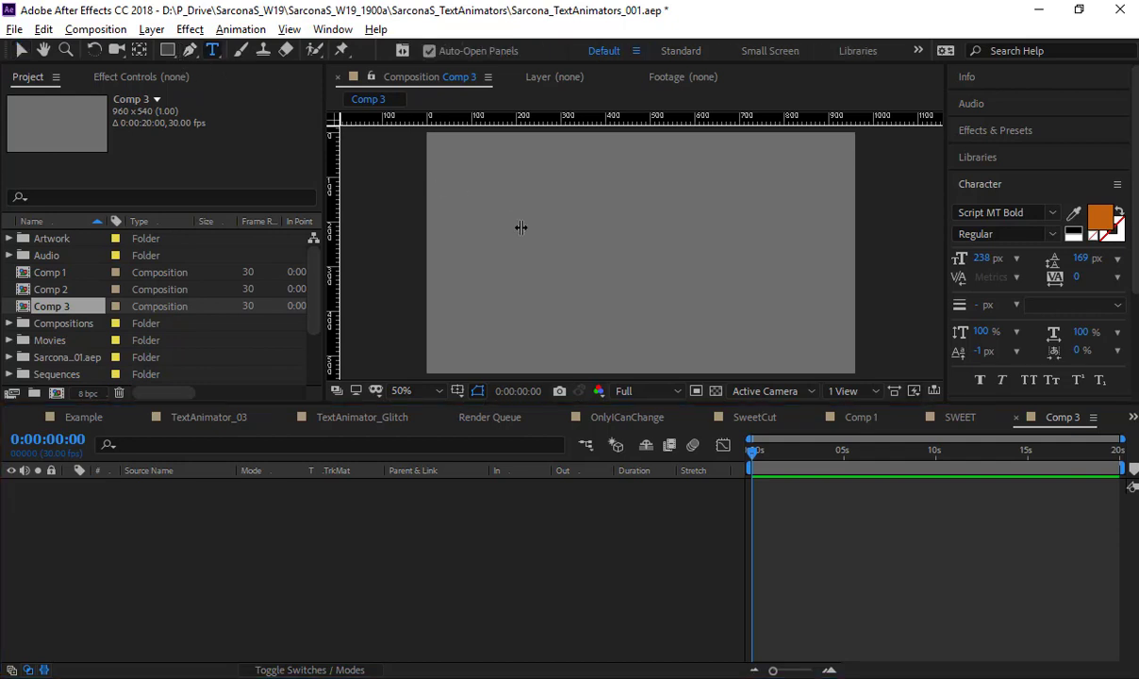
left_click(564, 282)
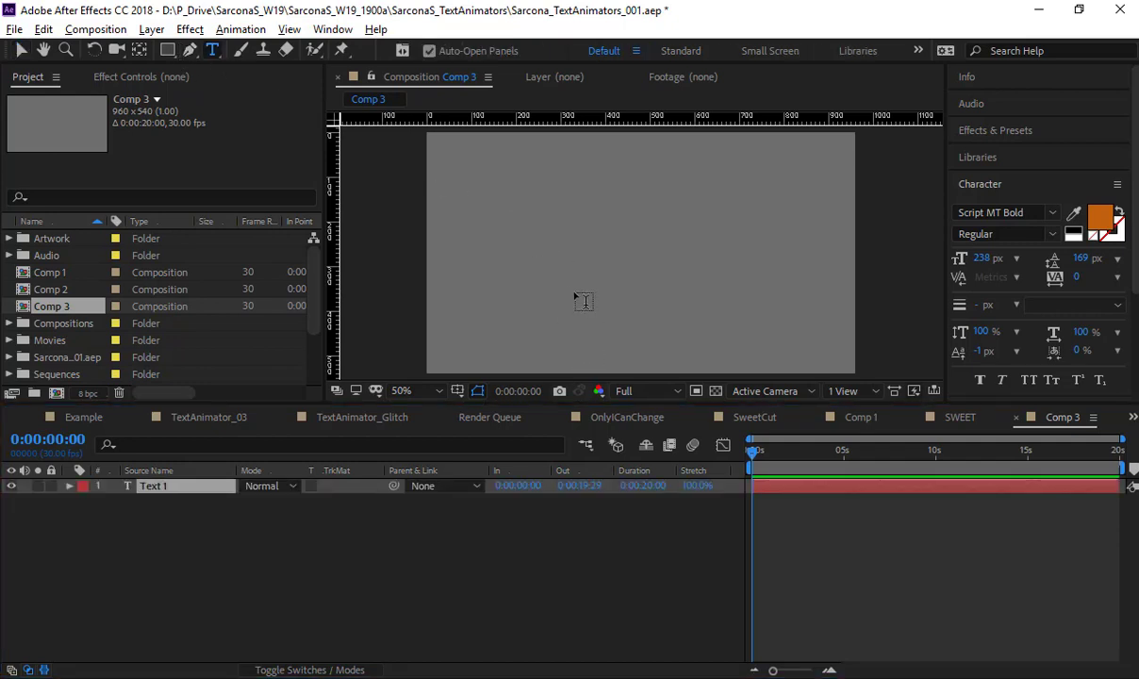
type("sdfa")
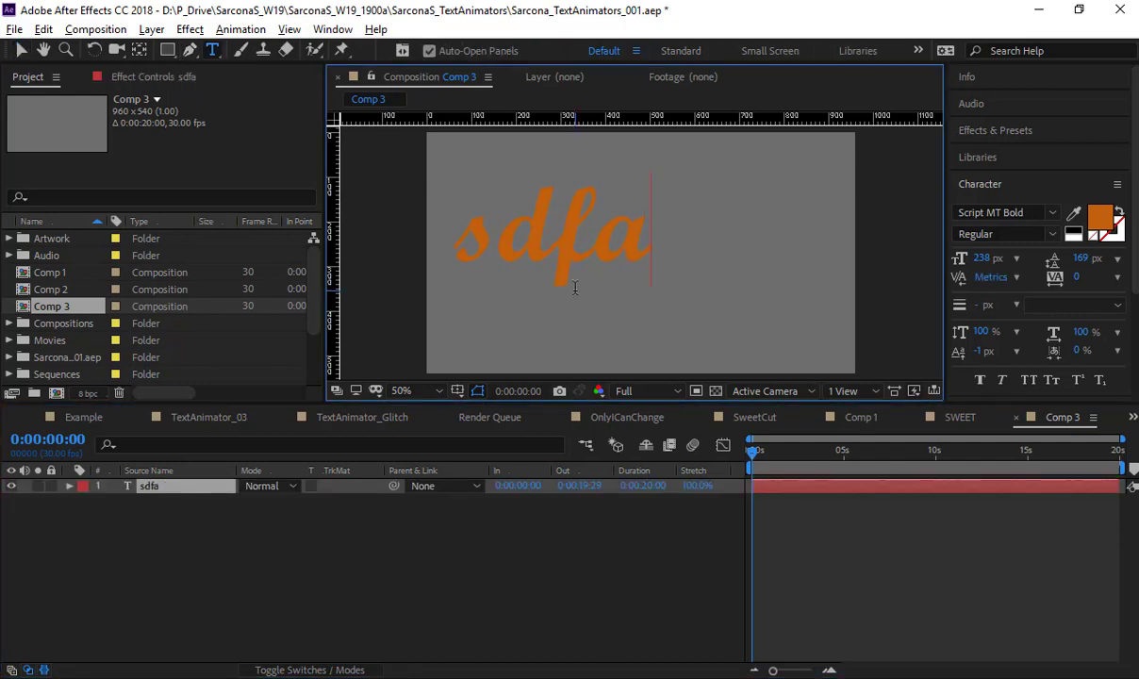
left_click(21, 51)
left_click_drag(526, 249, 592, 260)
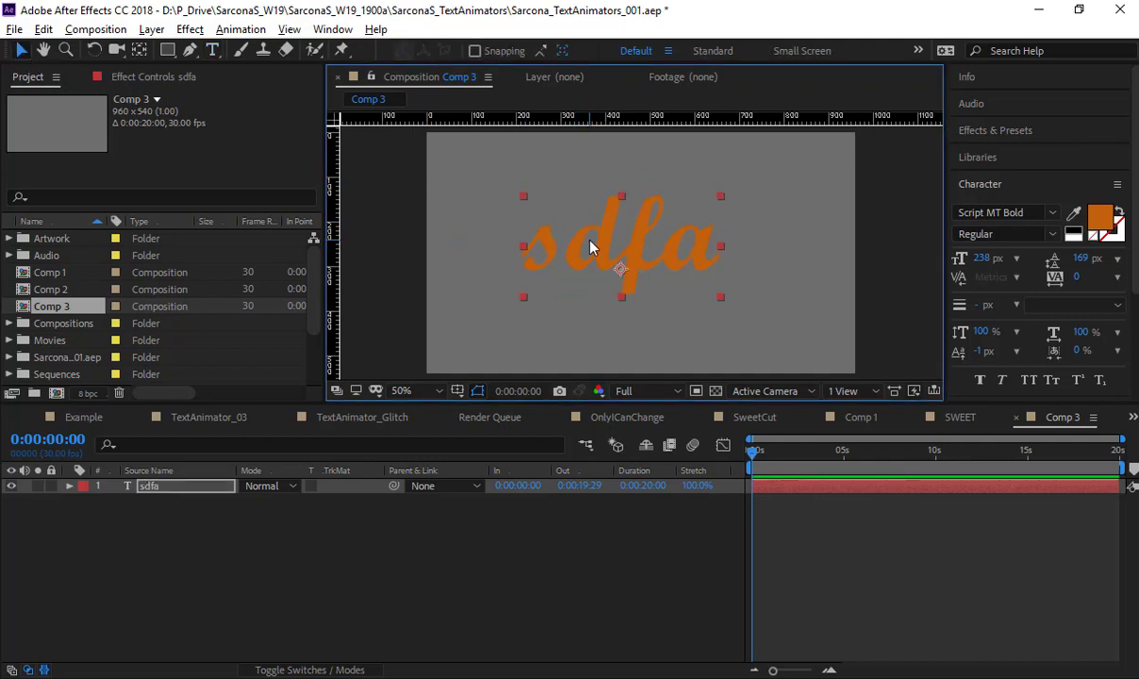
key("Delete")
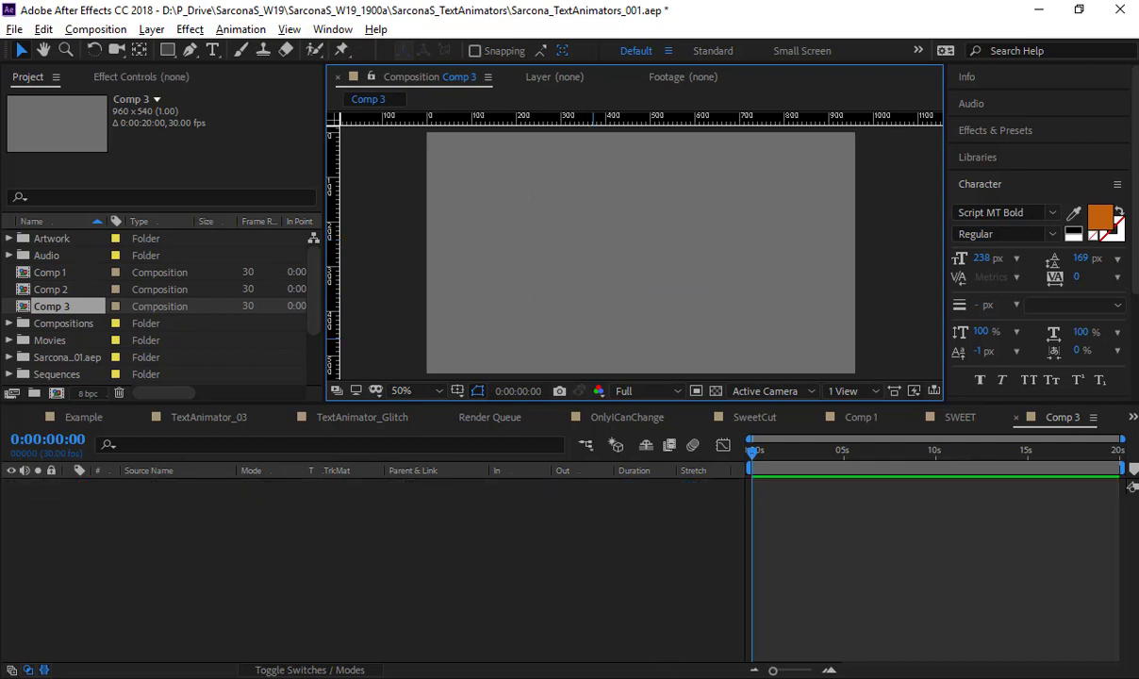
- Switch to Illustrator and inspect the live Sweet text on the Original layer, including its font and the type commands for outlining it
key("alt+Tab")
left_click_drag(212, 220, 765, 477)
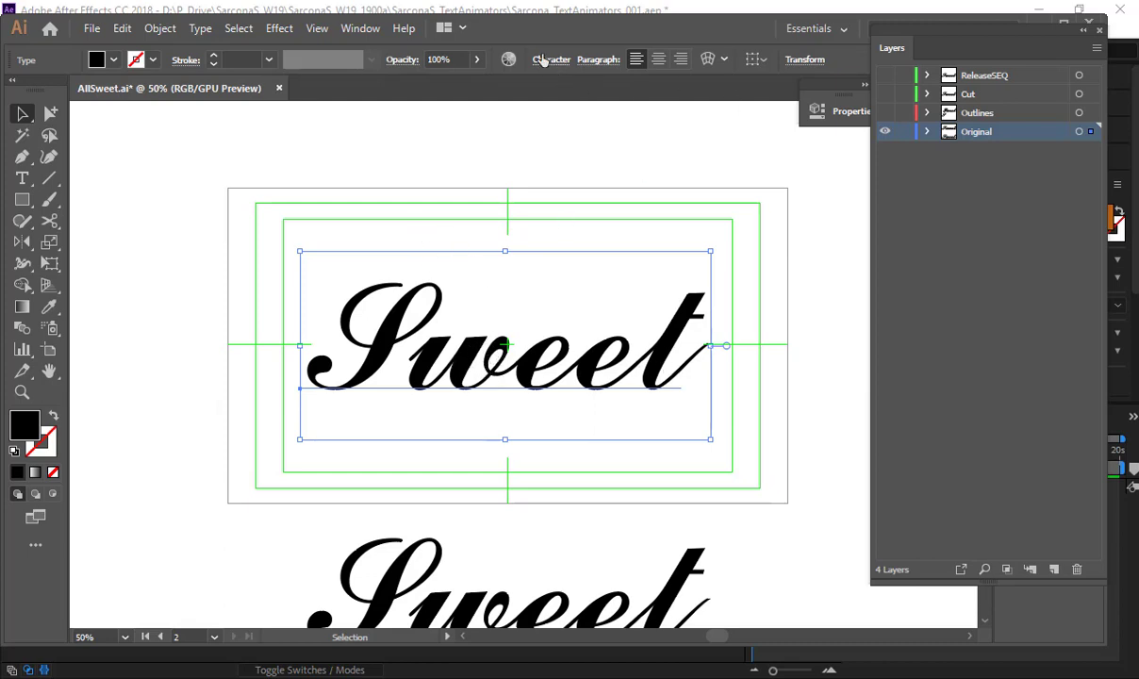
double_click(399, 330)
double_click(403, 330)
left_click(408, 341)
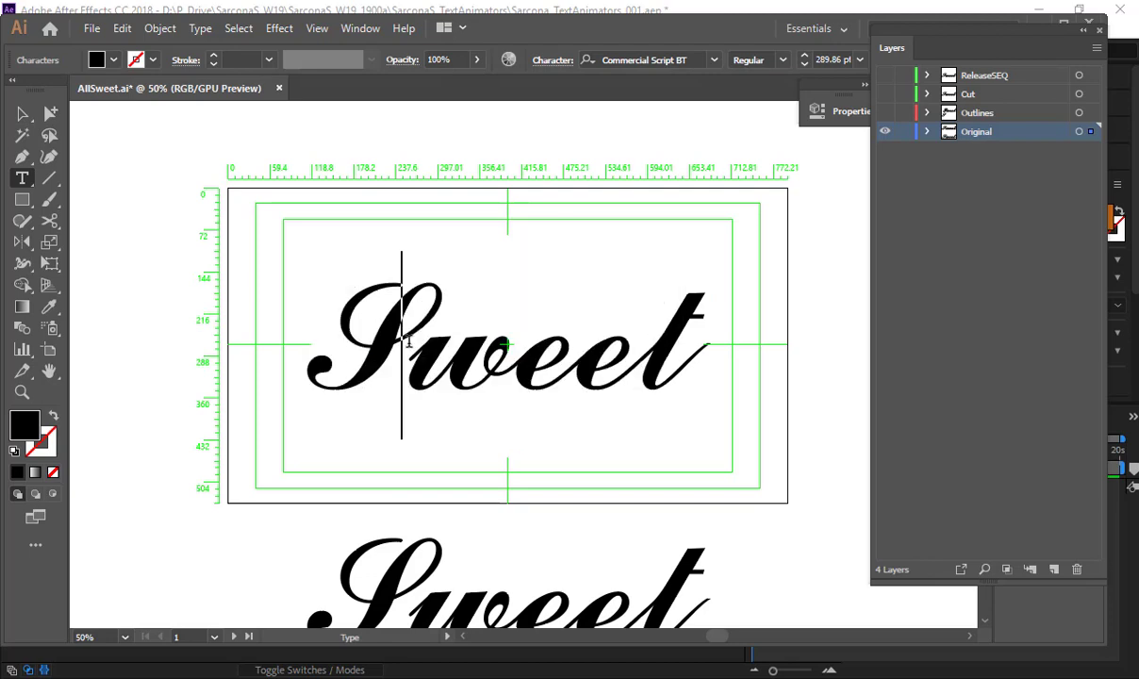
left_click_drag(407, 344, 289, 312)
left_click(22, 114)
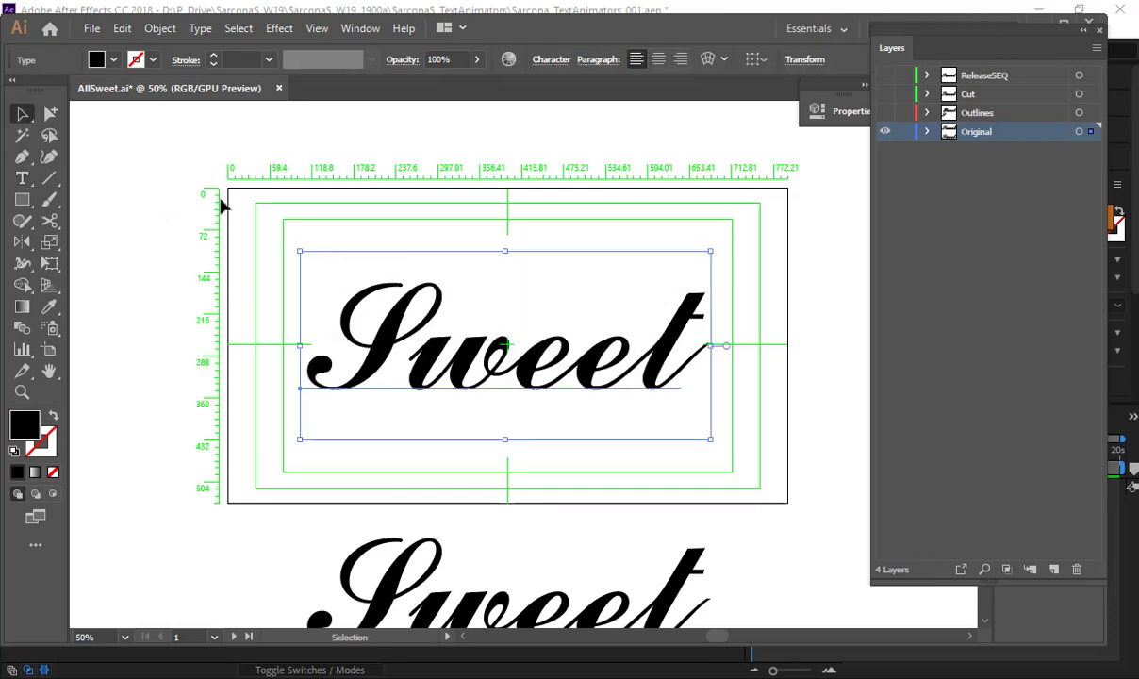
left_click(220, 206)
left_click(414, 334)
left_click(200, 28)
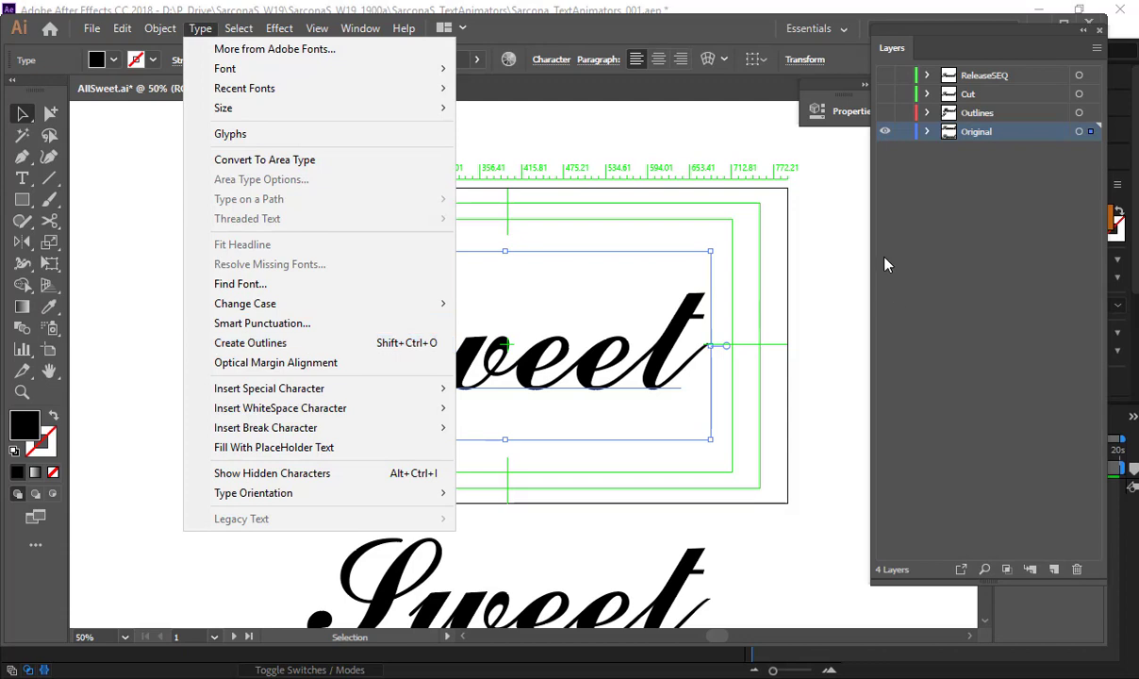
- Hide the Original layer, show the Outlines layer, and check that the letters of Sweet are separate outlined shapes
left_click(885, 132)
left_click(885, 113)
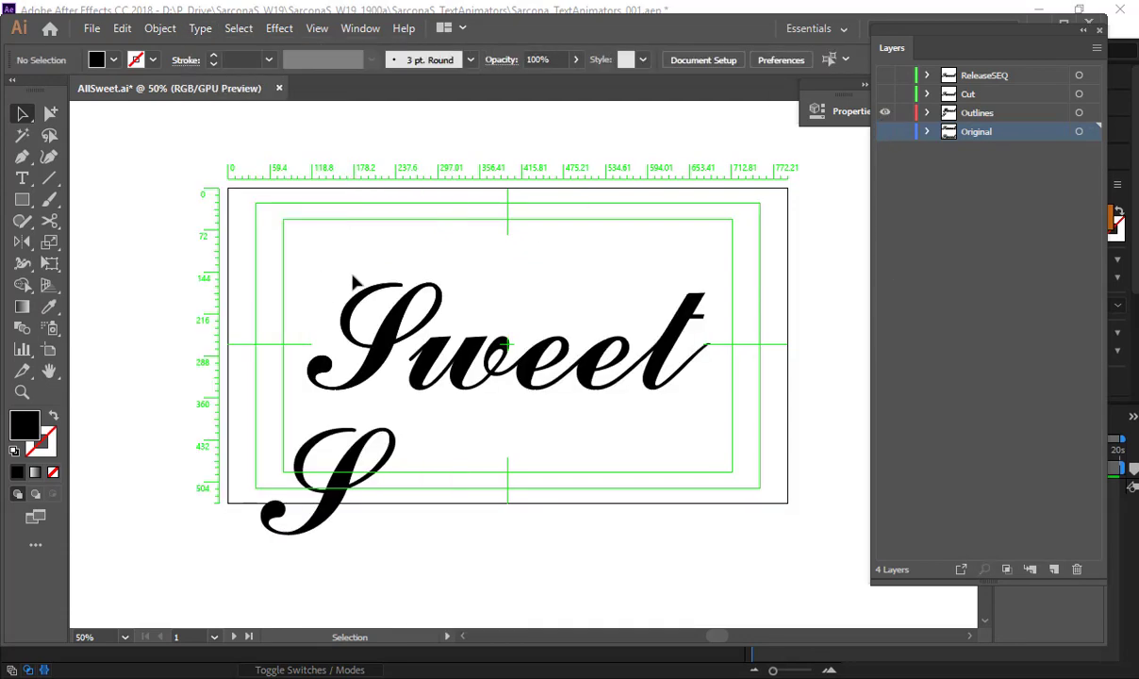
left_click(441, 300)
left_click(464, 364)
left_click_drag(536, 296, 555, 363)
left_click_drag(606, 311, 689, 427)
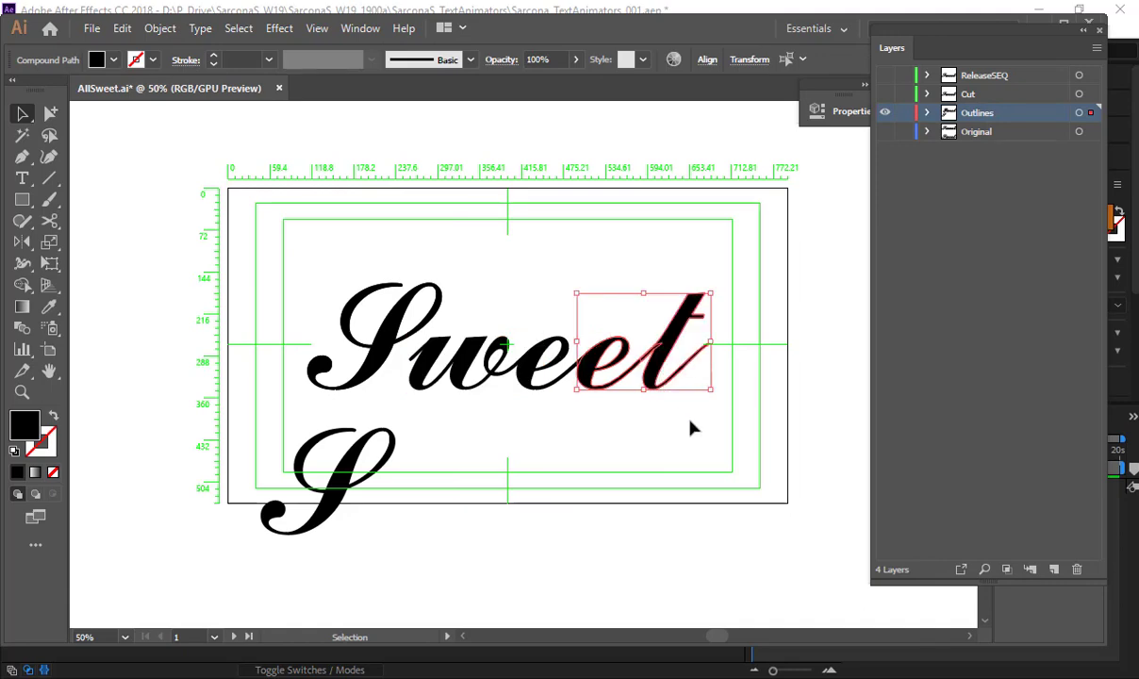
left_click(301, 298)
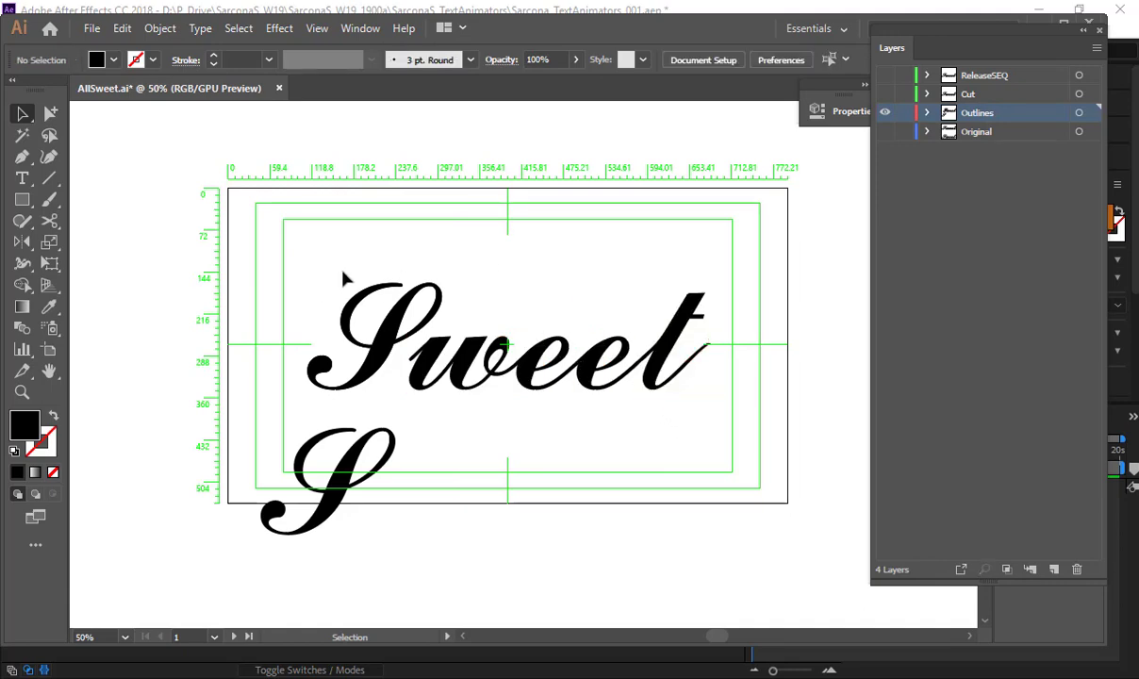
- Select and copy all the letter outlines of the word Sweet, leaving out the extra S below it
key("ctrl+space")
left_click_drag(329, 269, 581, 346)
left_click_drag(535, 378, 351, 195)
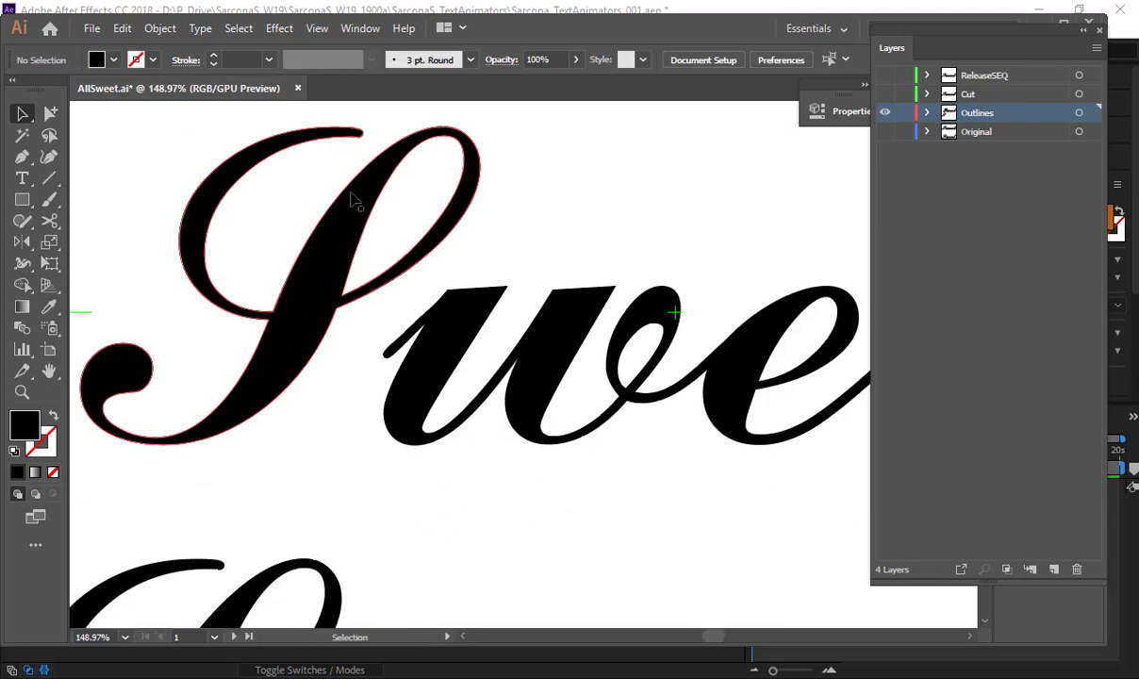
left_click(351, 194)
left_click(731, 258)
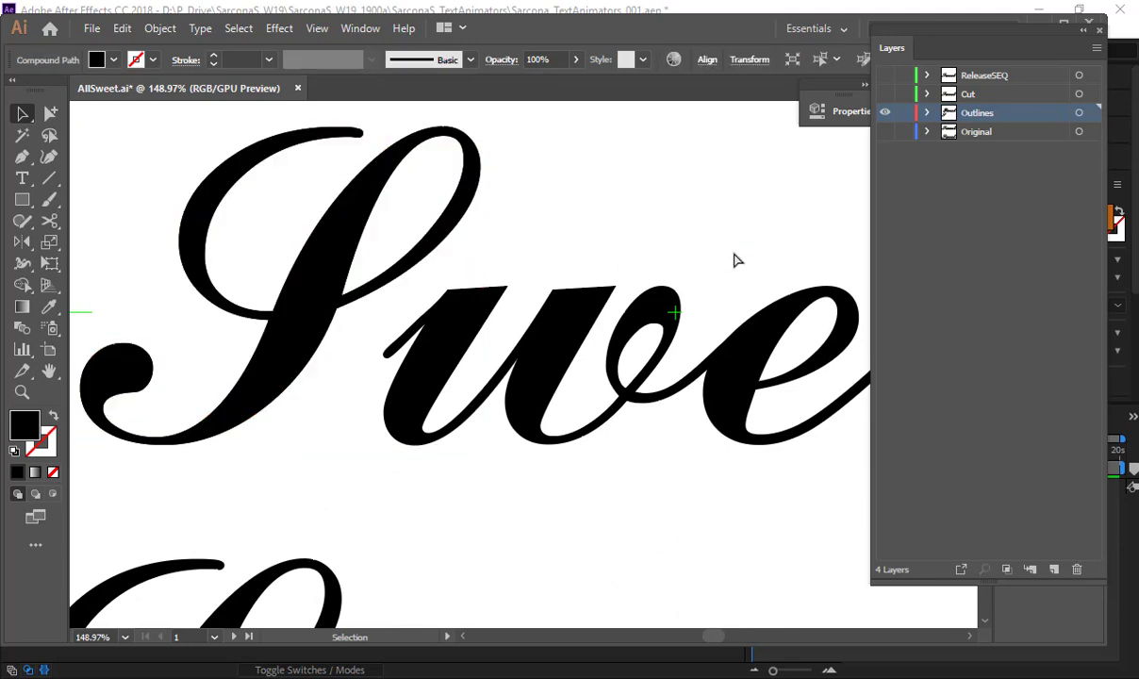
key("ctrl+space")
left_click_drag(728, 258, 570, 289)
key("space")
key("ctrl+space")
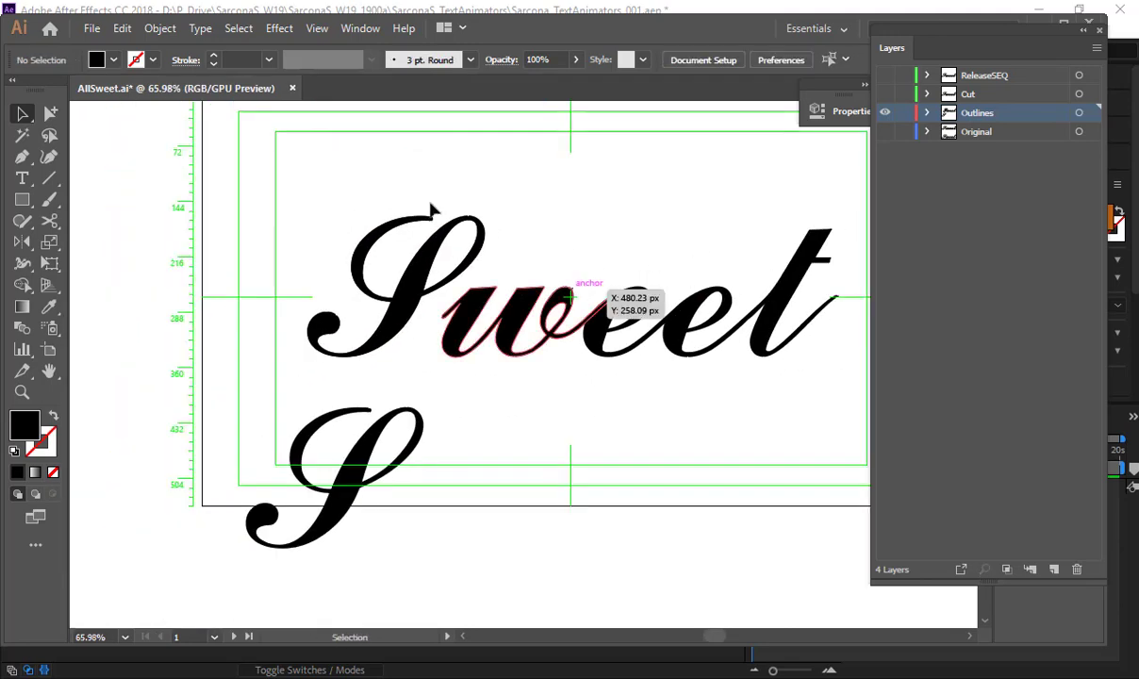
left_click_drag(312, 167, 845, 319)
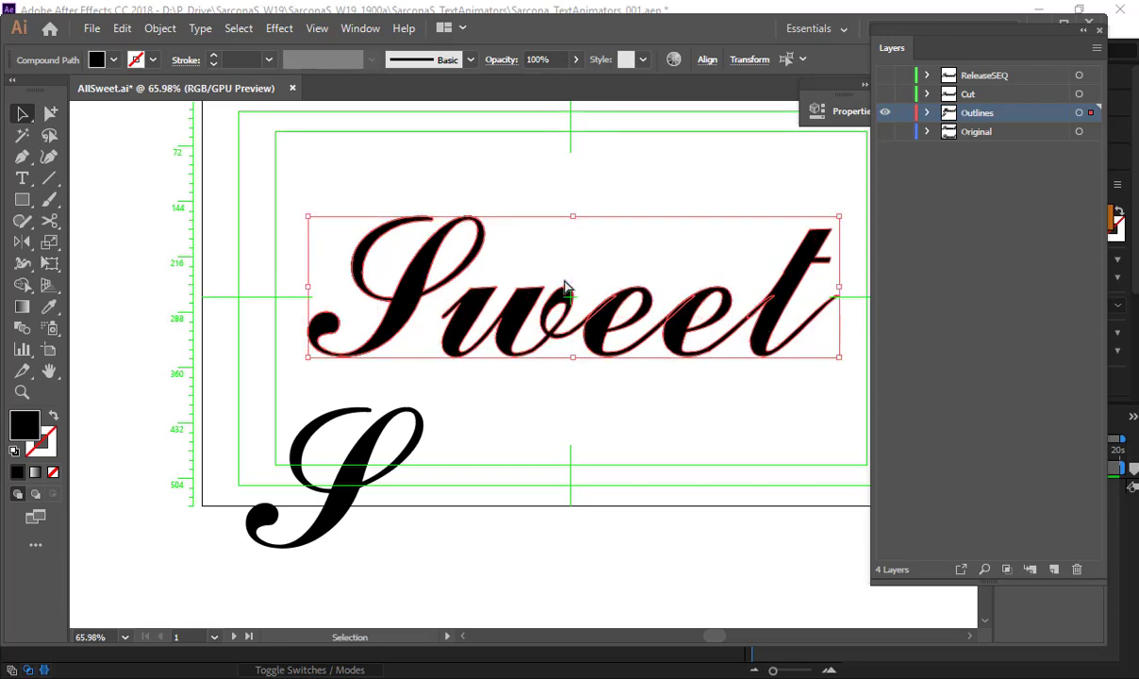
- Switch to After Effects, add a 960 × 540 px medium royal blue solid to Comp 3, and paste the Sweet outlines onto it as masks
key("alt+Tab")
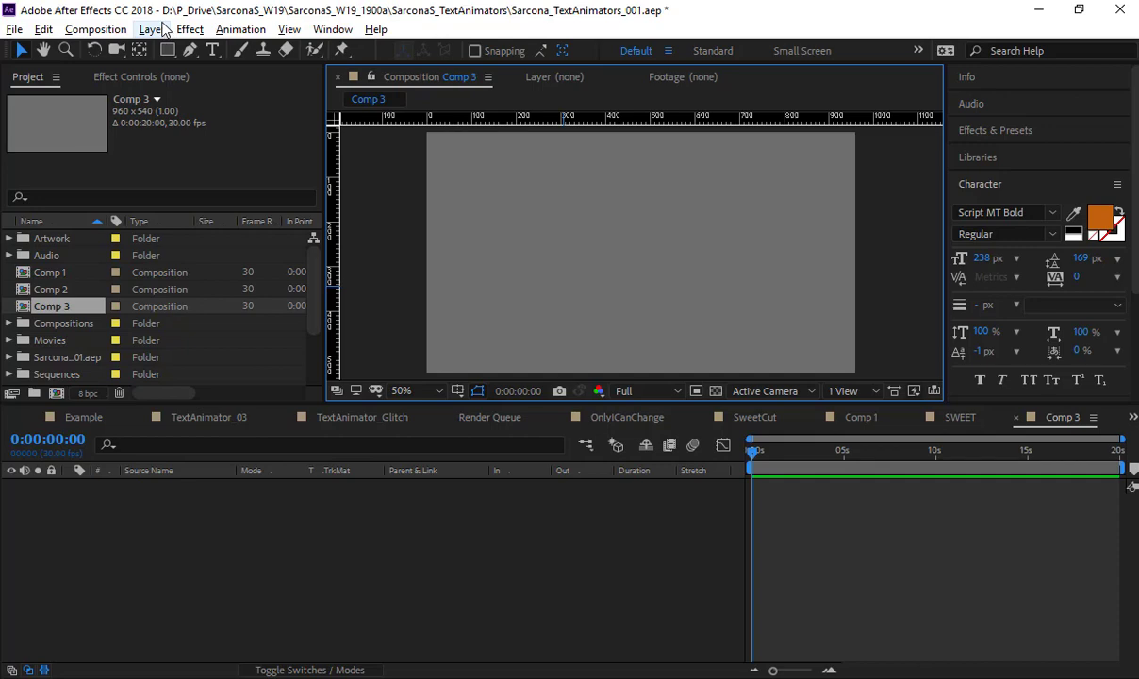
left_click(151, 29)
mouse_move(163, 51)
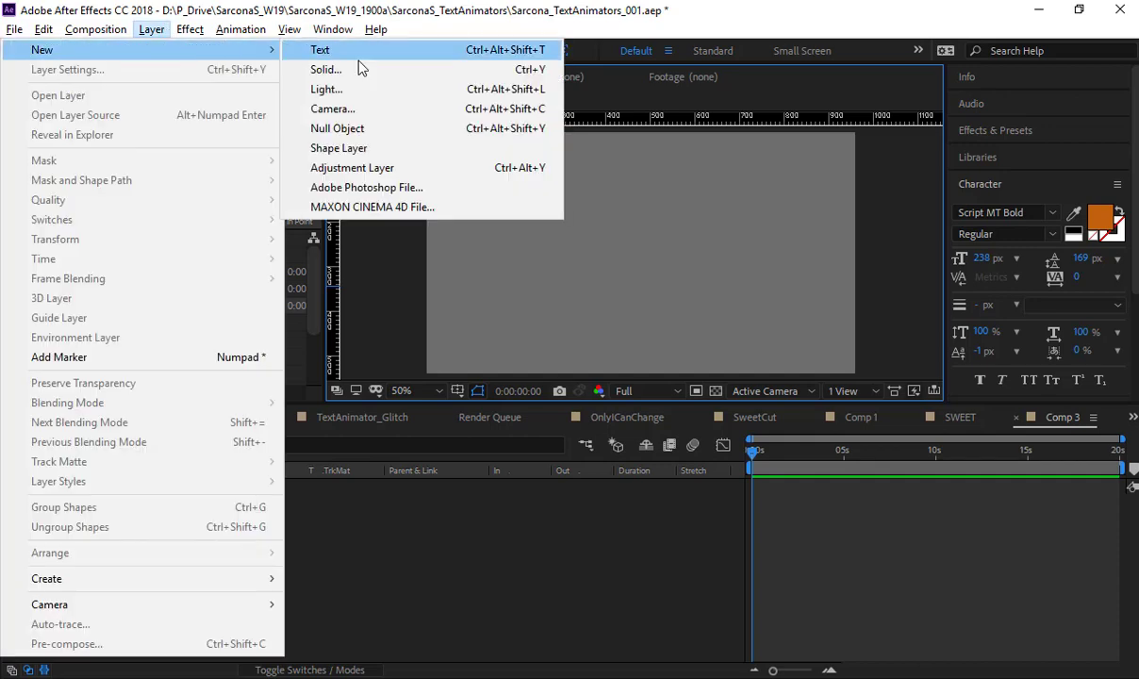
left_click(356, 69)
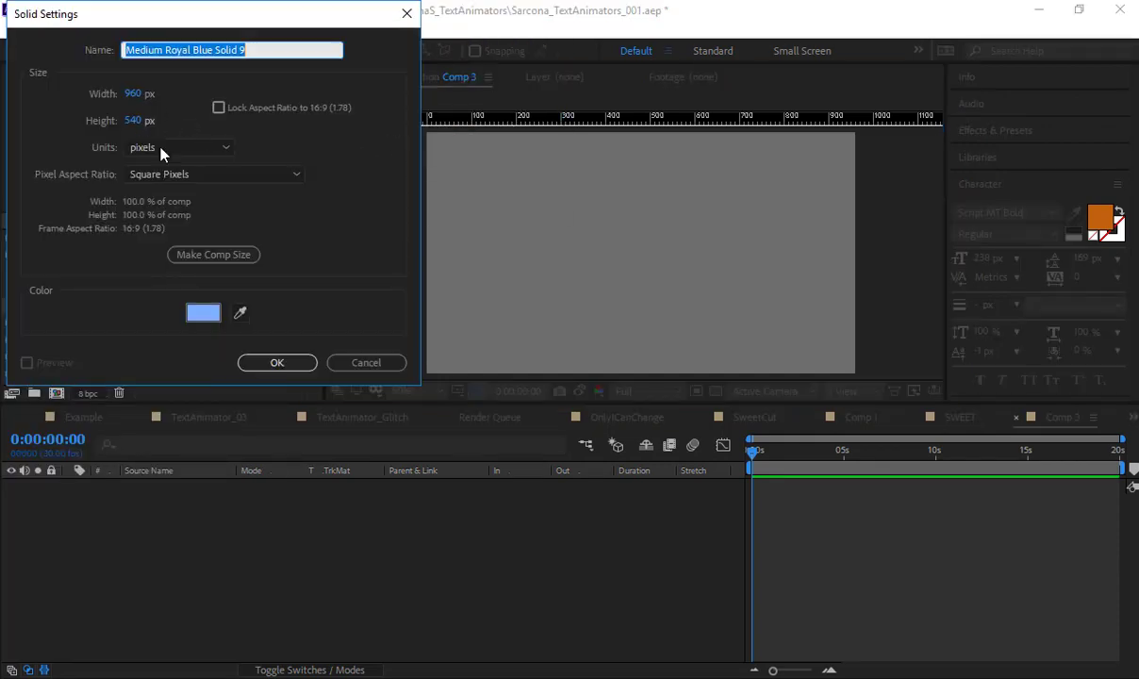
key("Return")
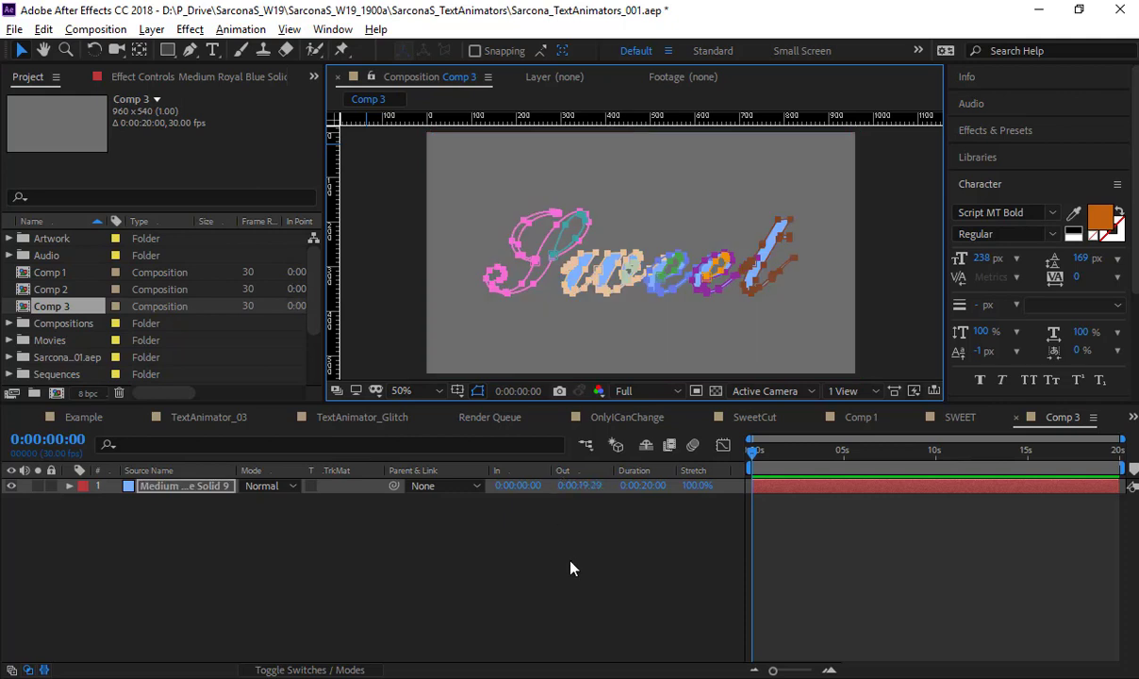
left_click(570, 568)
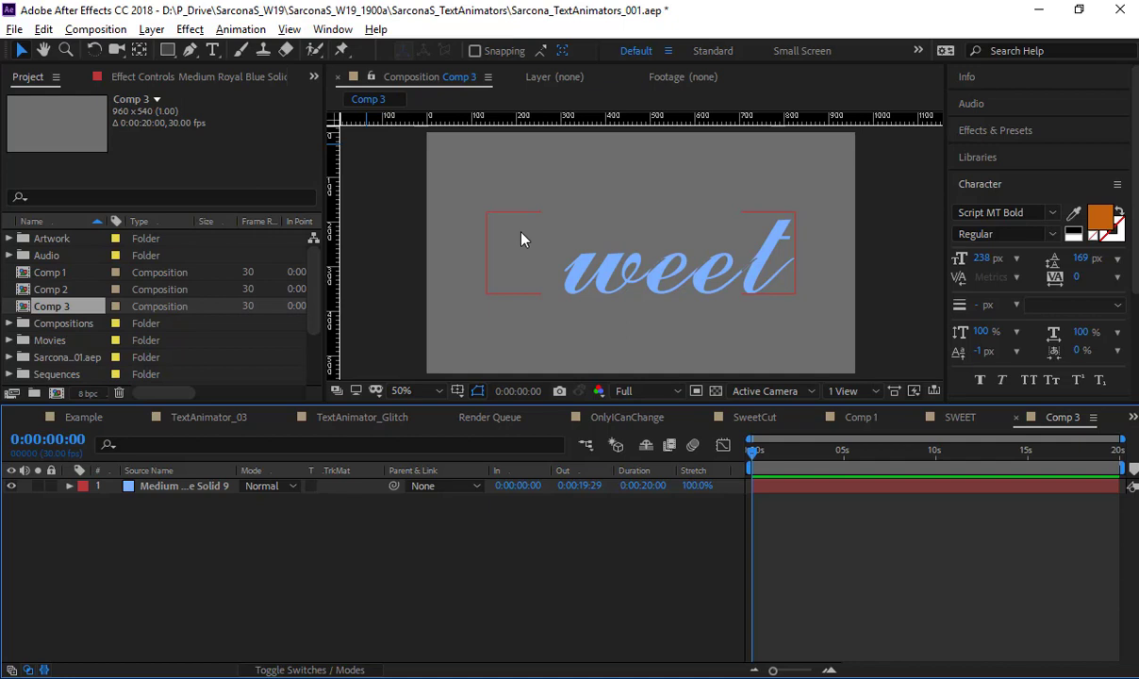
left_click(223, 485)
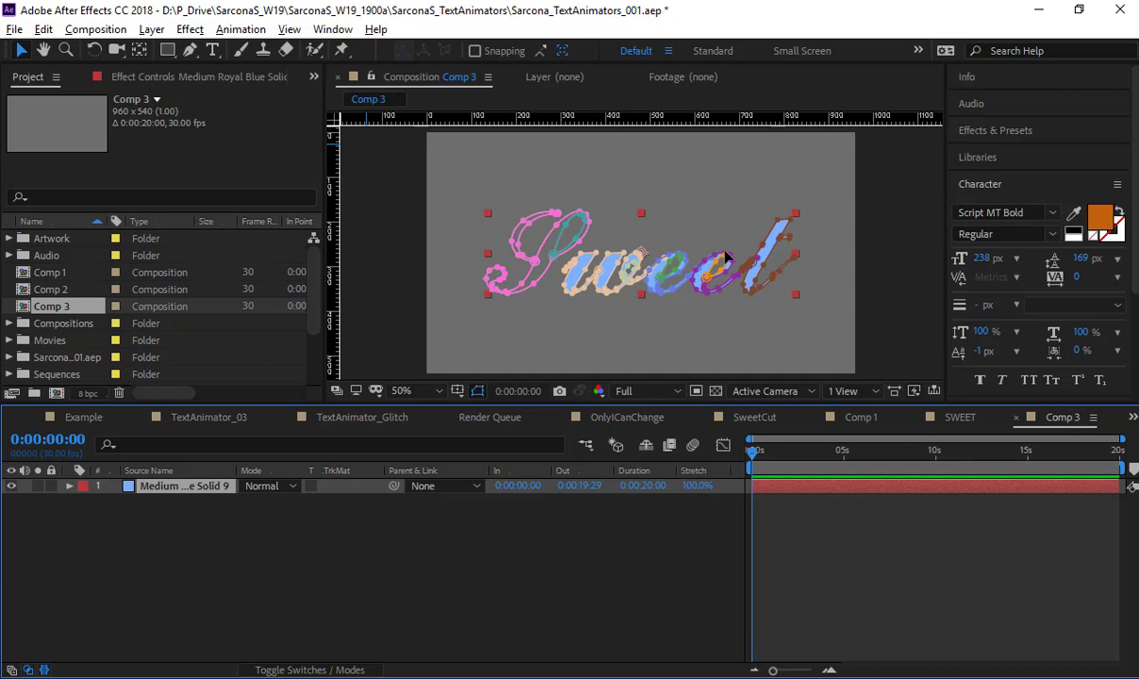
- Add a second medium royal blue solid to Comp 3 and apply the Generate effect Write-on to it
scroll(575, 257, "up", 2)
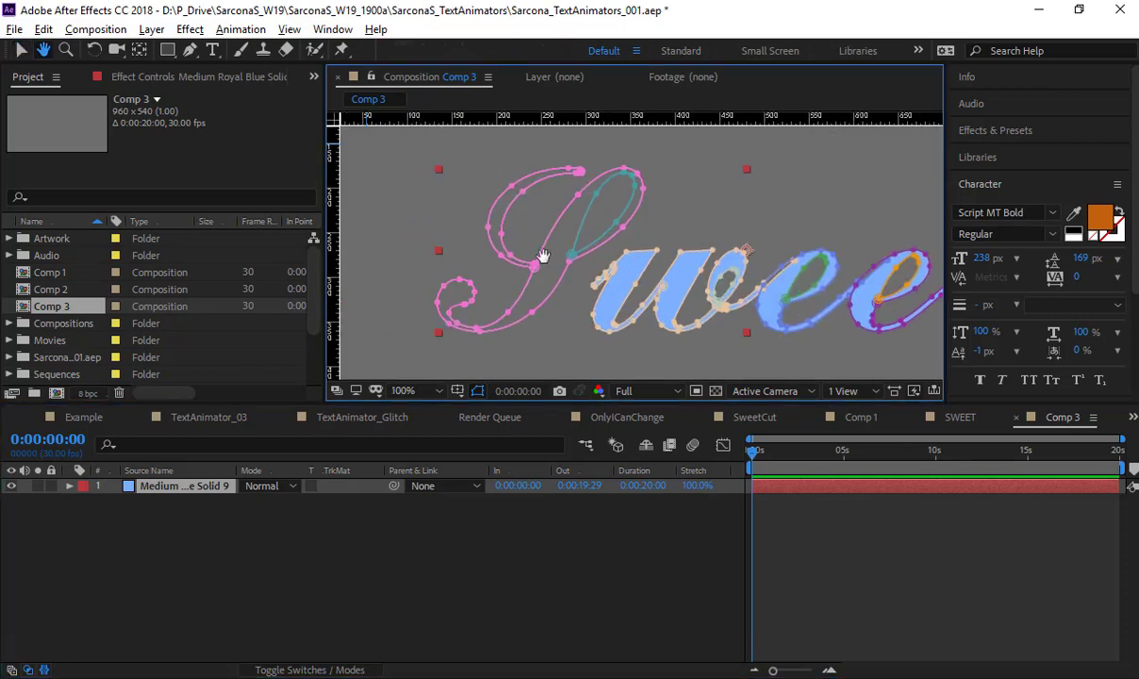
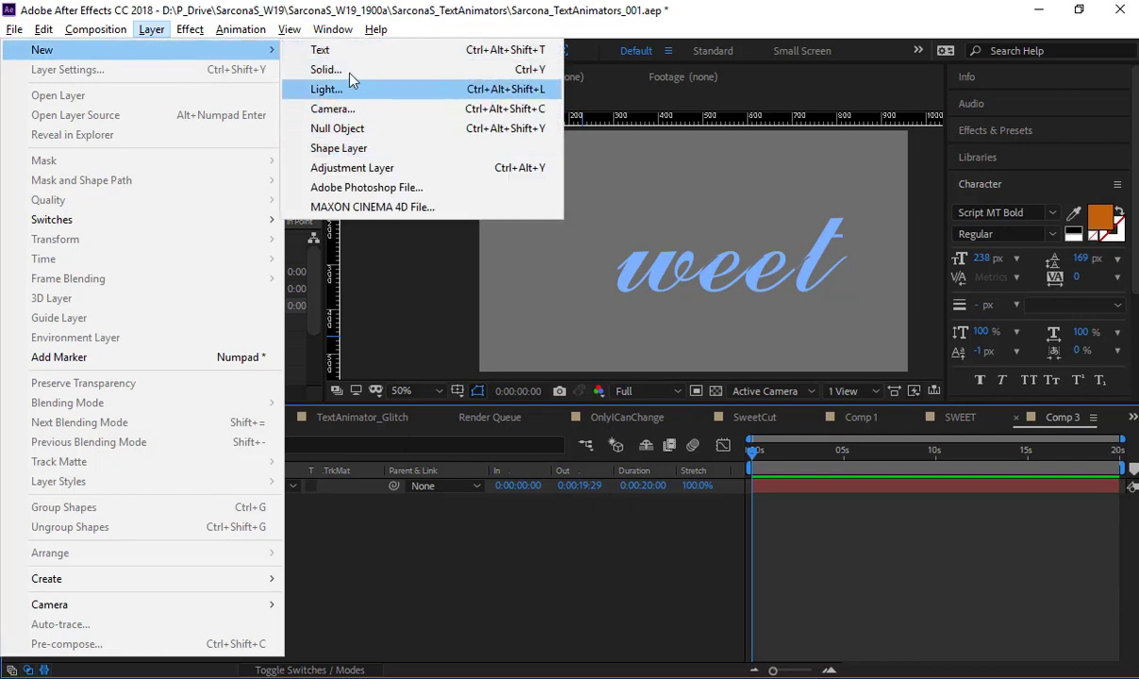
left_click(328, 68)
key("Return")
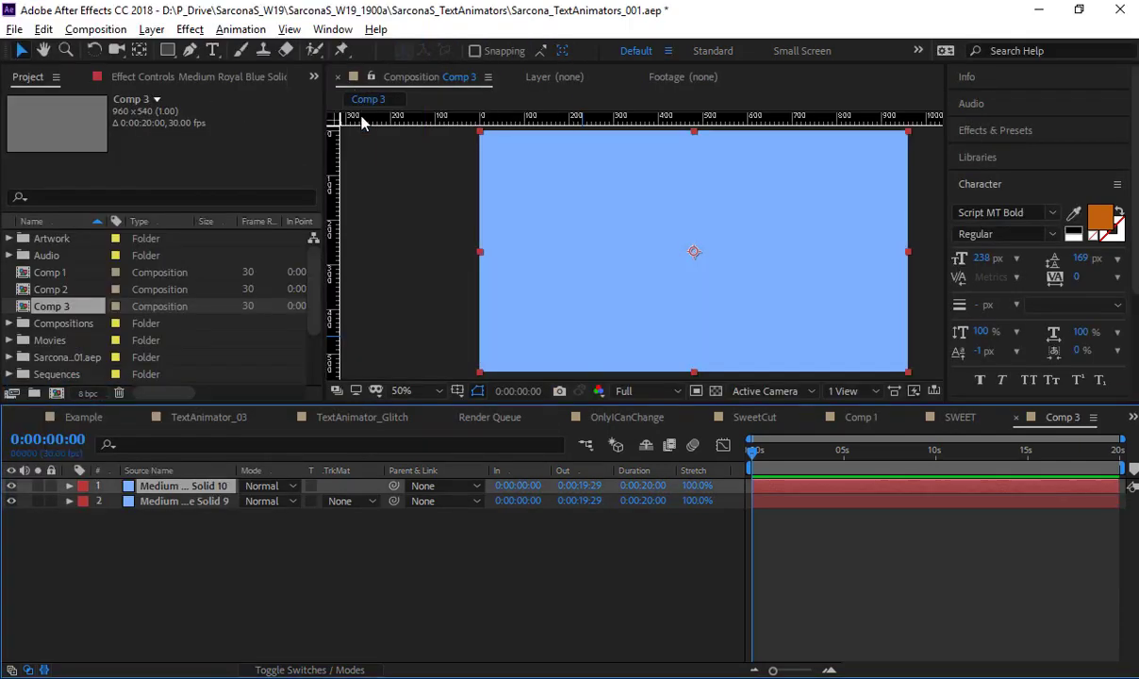
left_click(190, 29)
mouse_move(185, 566)
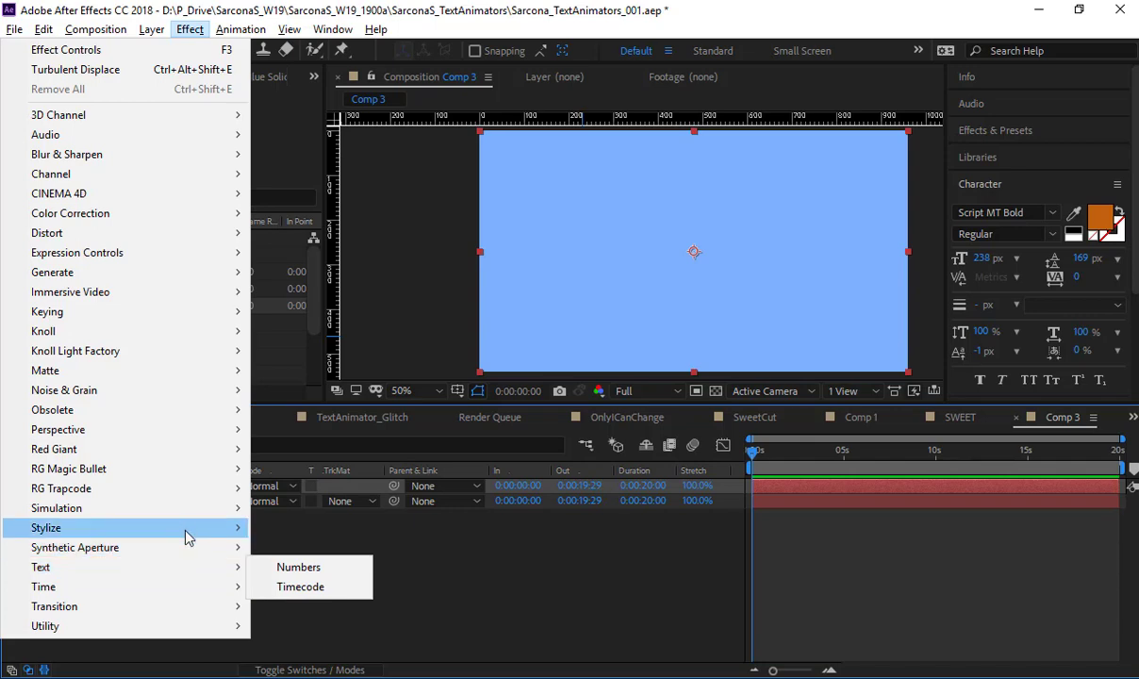
mouse_move(200, 276)
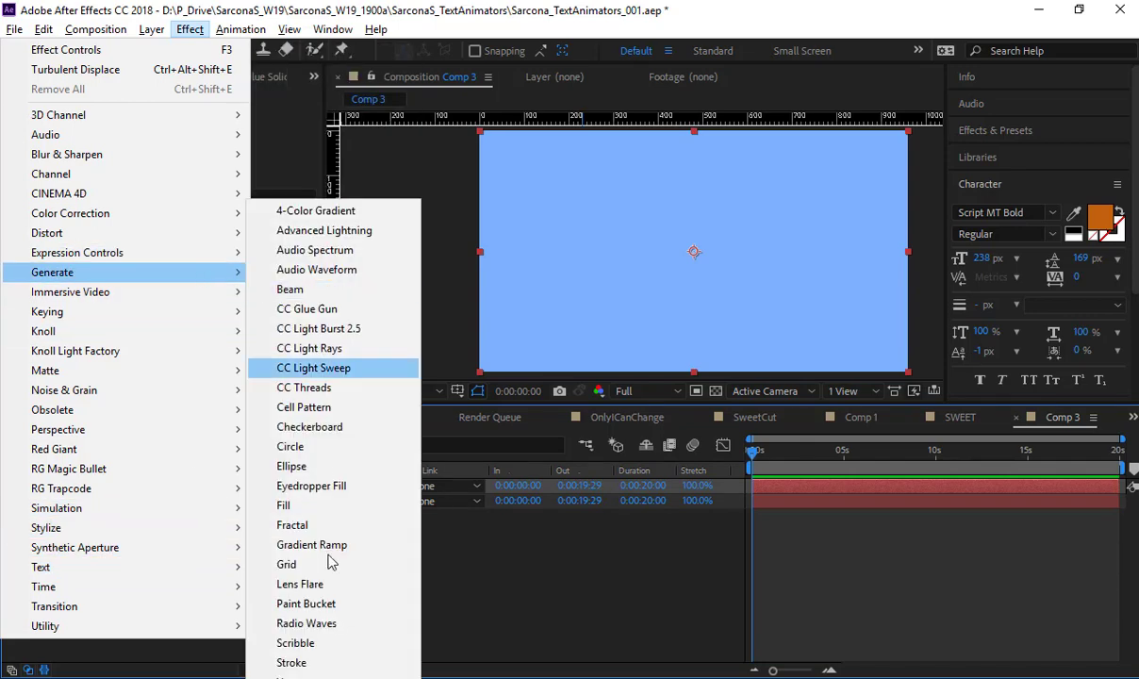
left_click(339, 676)
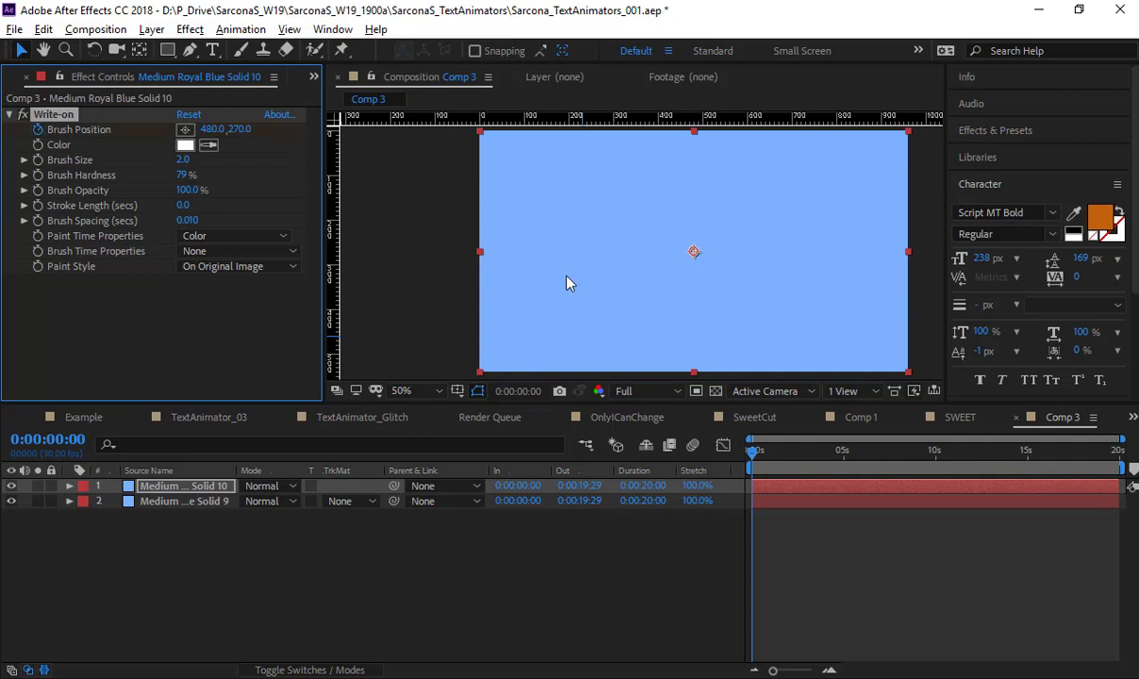
- Try hand-animating the Write-on Brush Position, placing it at 724, 400 at 0:00:01:08 and at new points at 0:00:03:00 and further along
left_click_drag(768, 466, 774, 459)
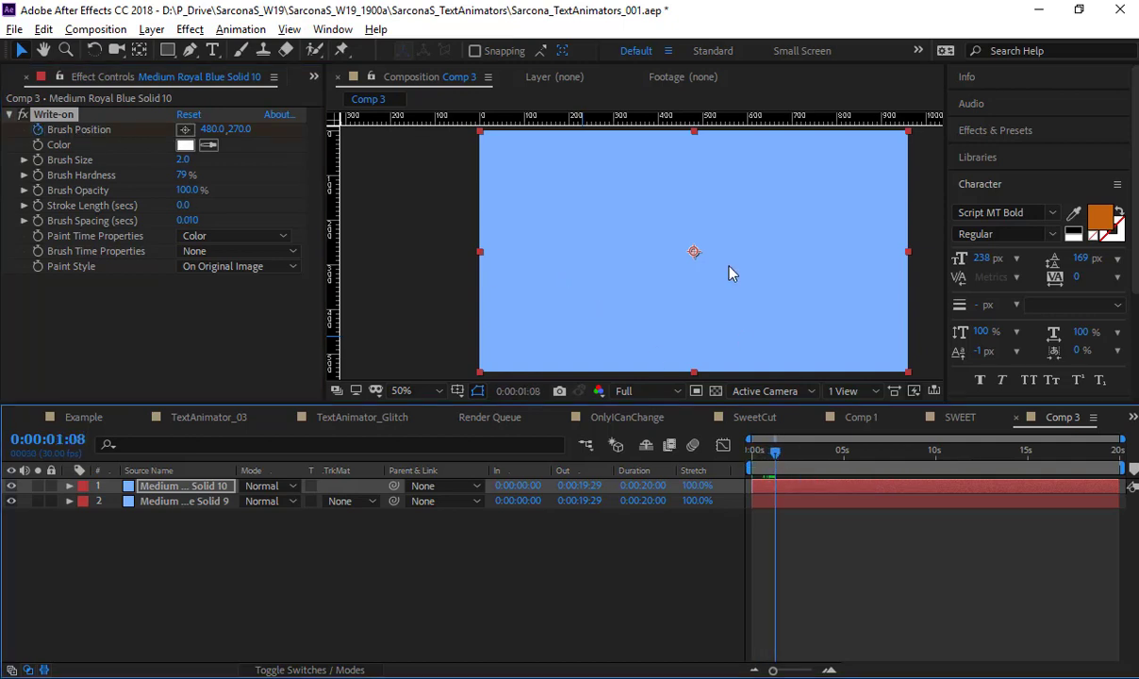
left_click(184, 129)
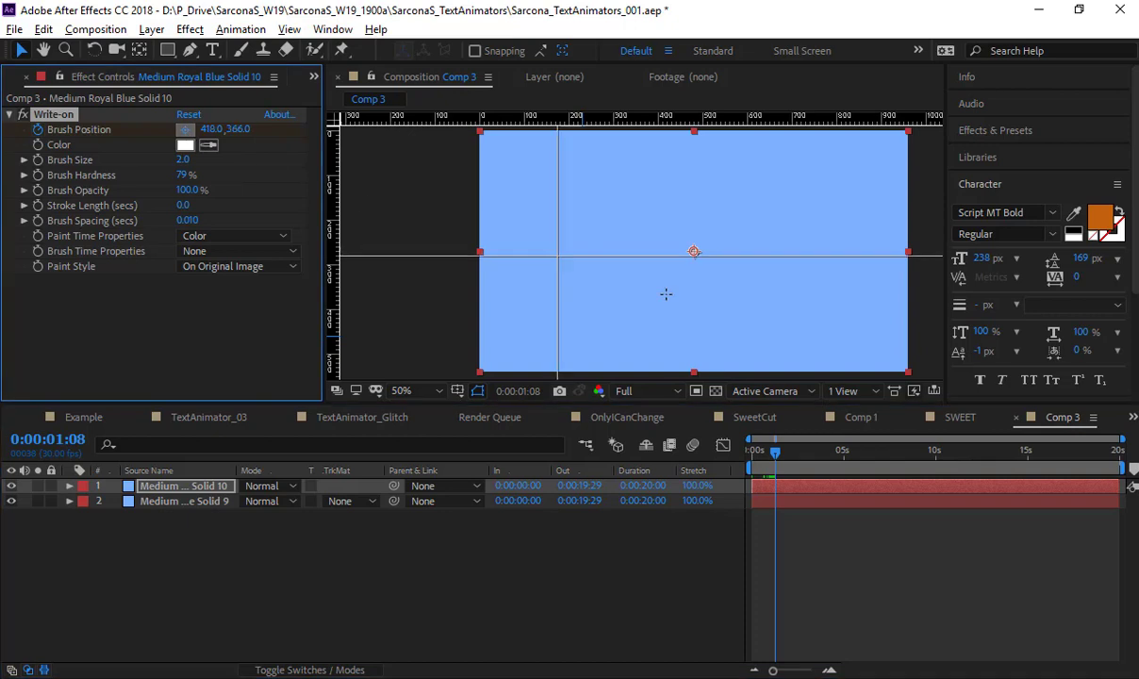
left_click(804, 310)
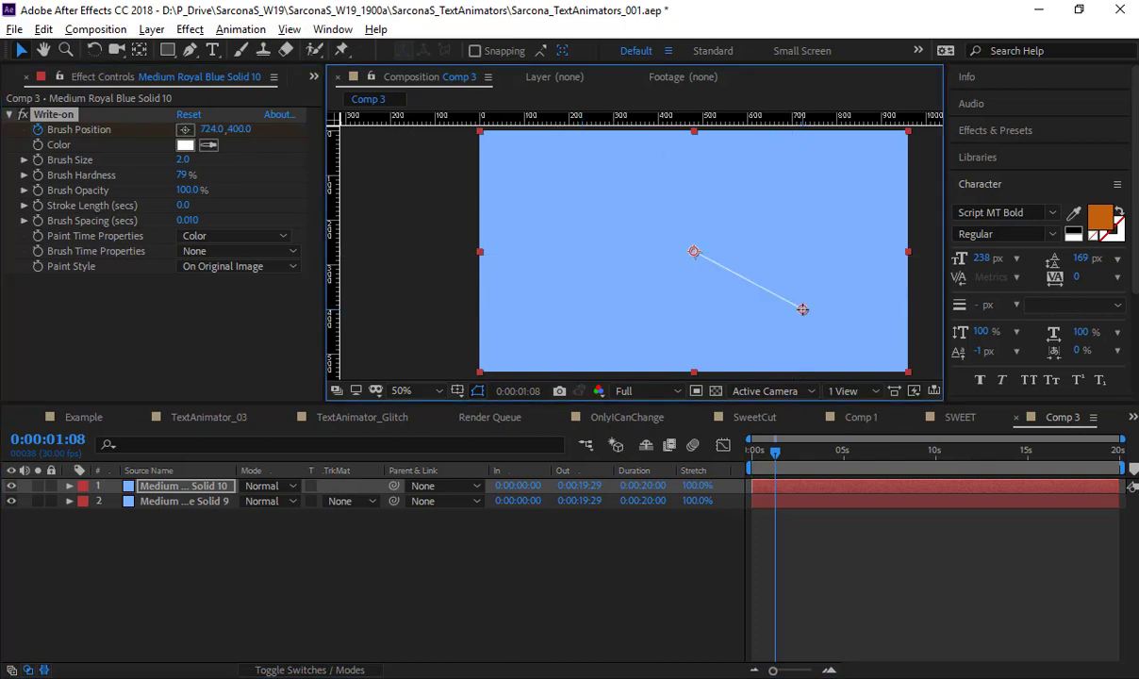
left_click(762, 453)
left_click_drag(761, 454, 807, 464)
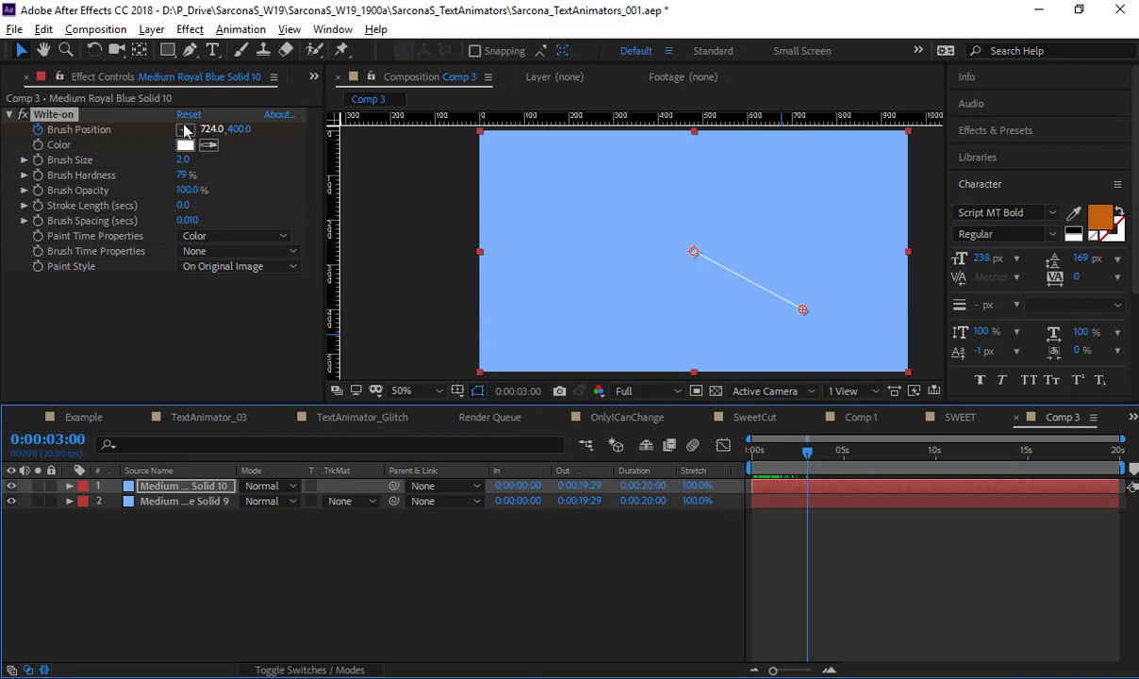
mouse_move(802, 309)
left_mouse_down()
mouse_move(814, 255)
mouse_move(802, 204)
left_mouse_up()
left_click_drag(807, 453, 892, 453)
left_click_drag(802, 204, 638, 201)
left_click_drag(892, 453, 730, 464)
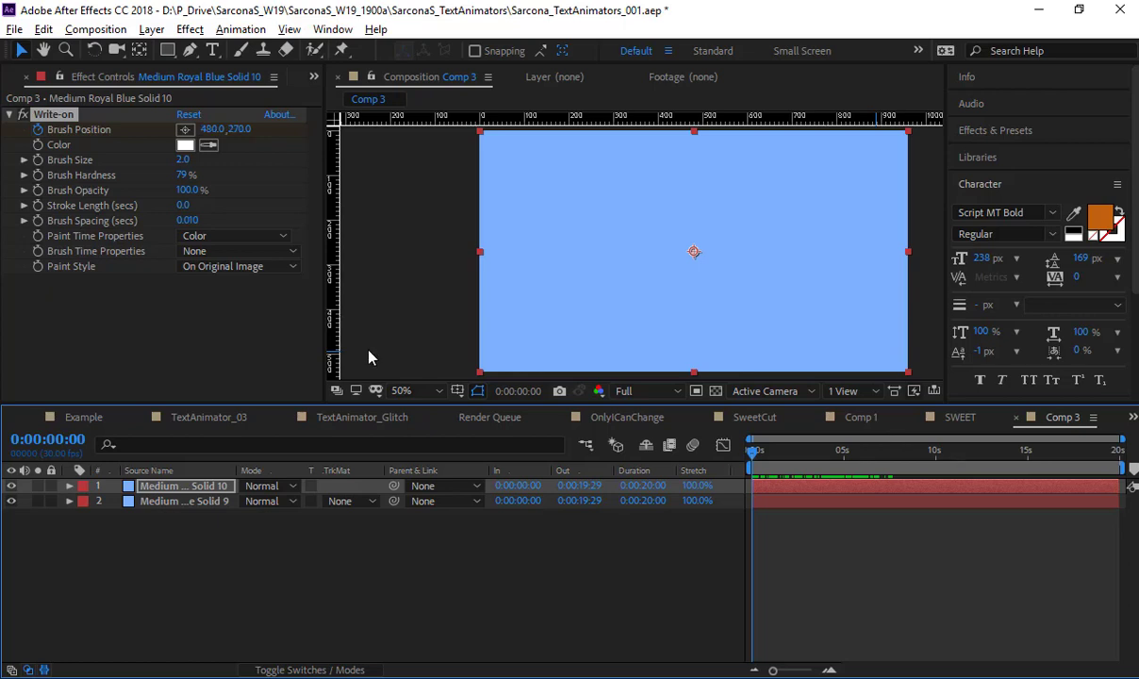
- Expand the Write-on properties in the timeline and remove all Brush Position keyframes
key("e")
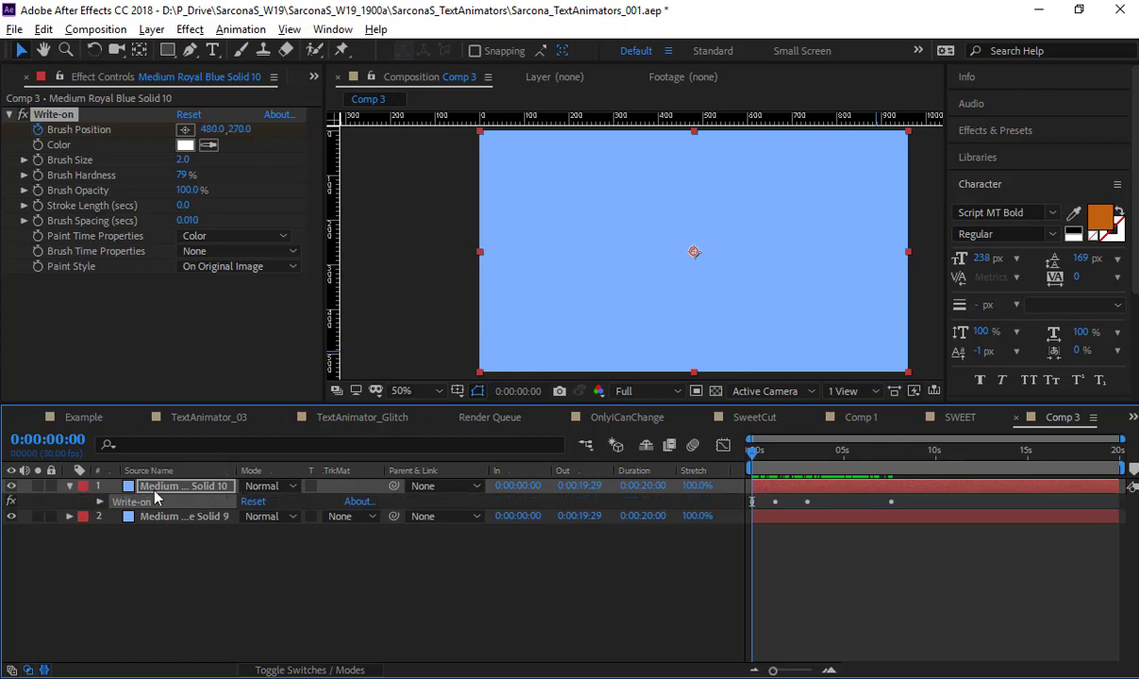
left_click(100, 502)
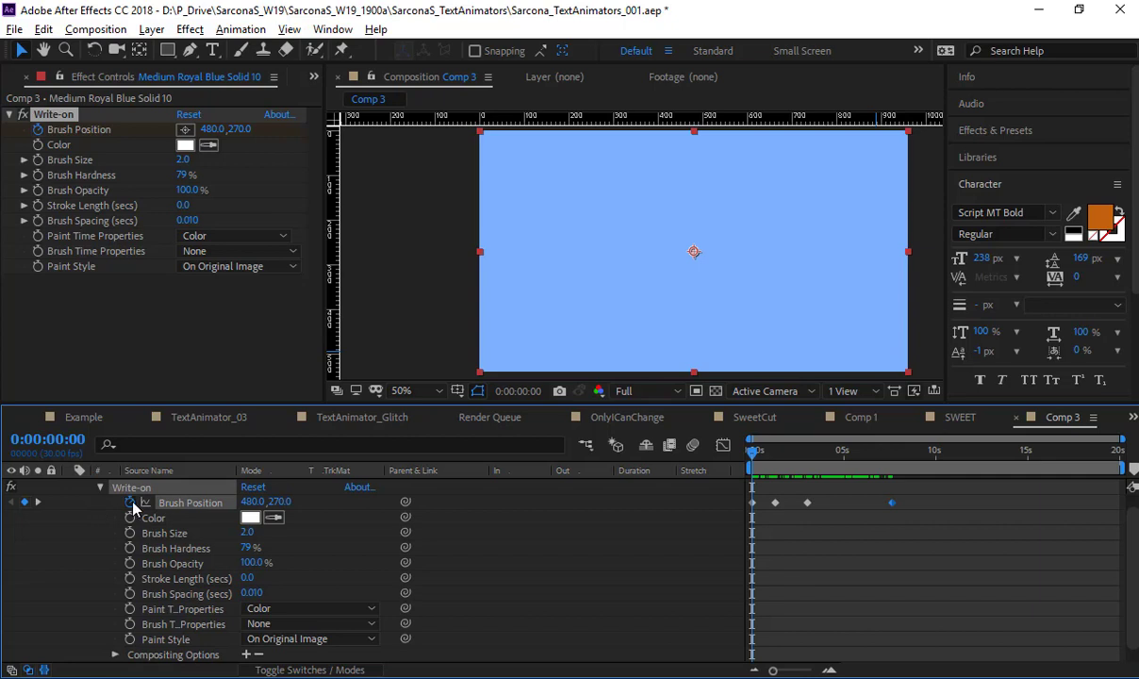
scroll(177, 548, "down", 1)
- Expand the masks of the lettering solid and copy the Mask Path of Mask 1
left_click(158, 656)
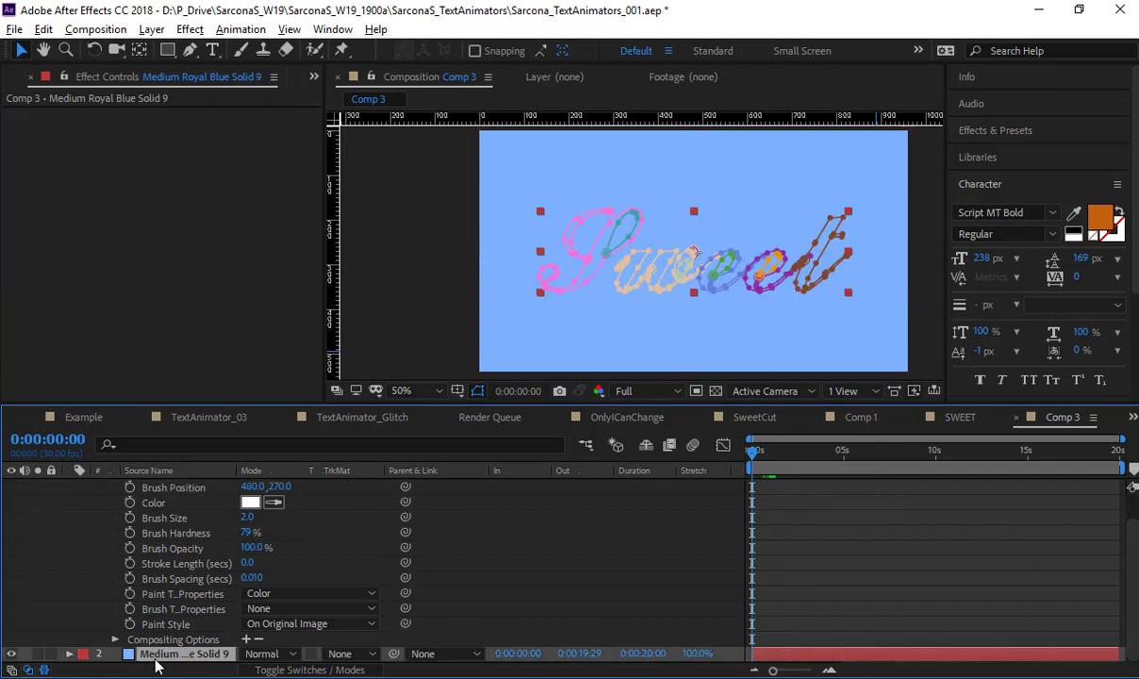
left_click(68, 653)
left_click(84, 639)
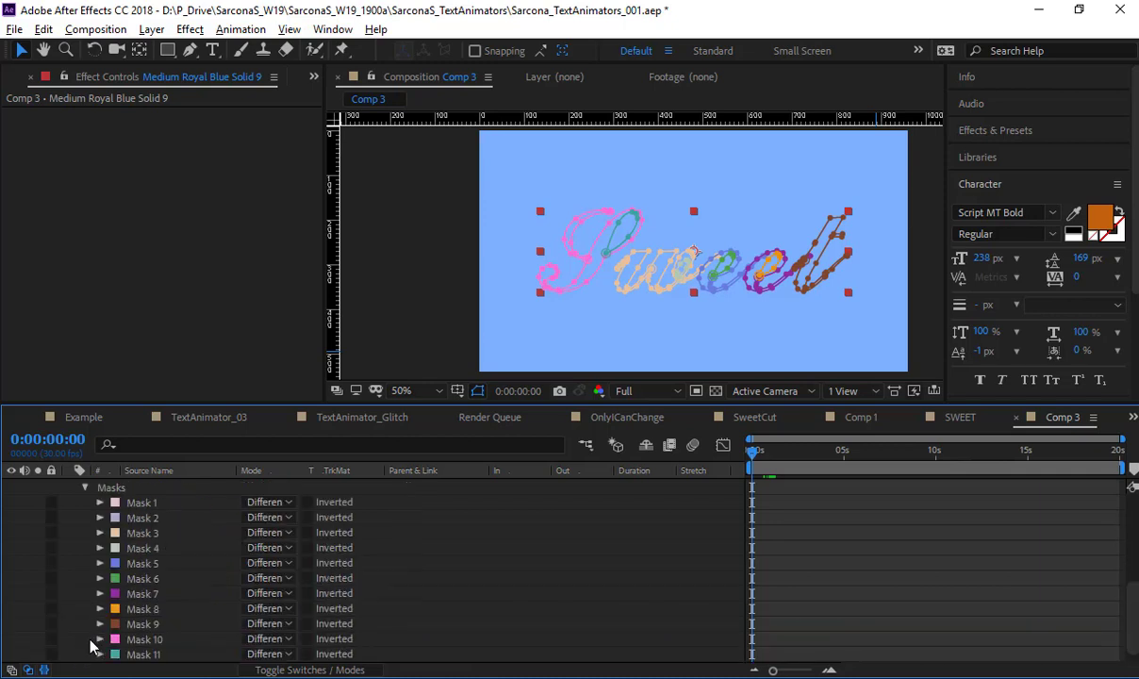
left_click(146, 548)
left_click(132, 503)
left_click(100, 503)
left_click(158, 517)
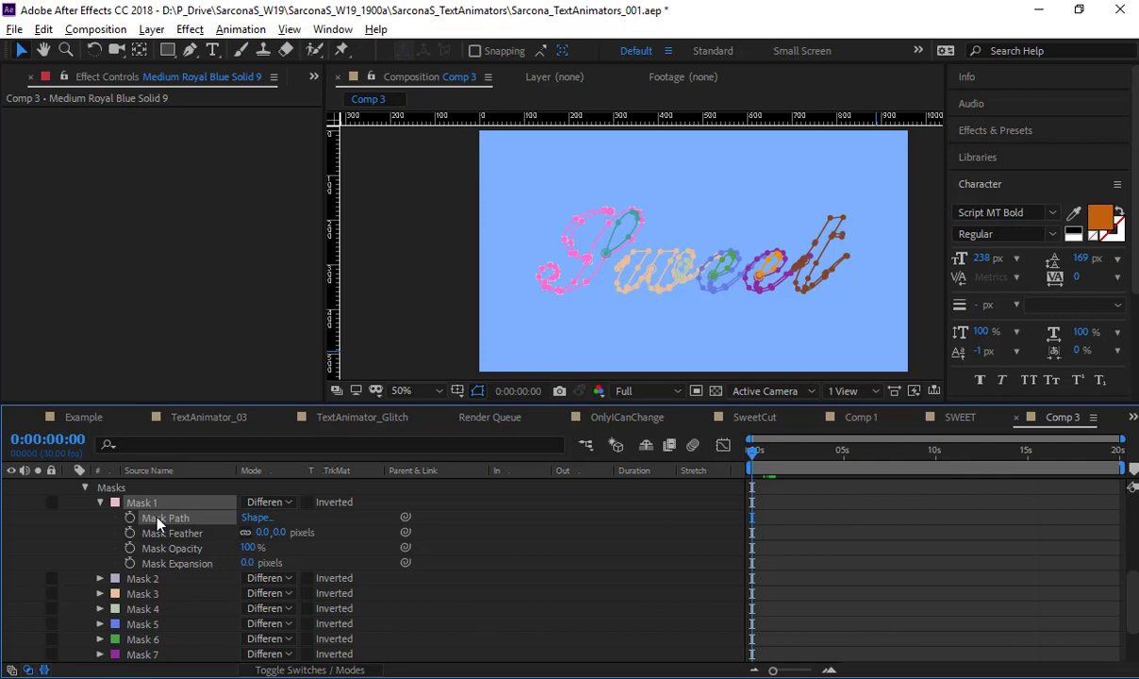
- Paste the copied mask path onto the Write-on effect's Brush Position on the upper solid at 0:00:00:00
scroll(174, 537, "up", 5)
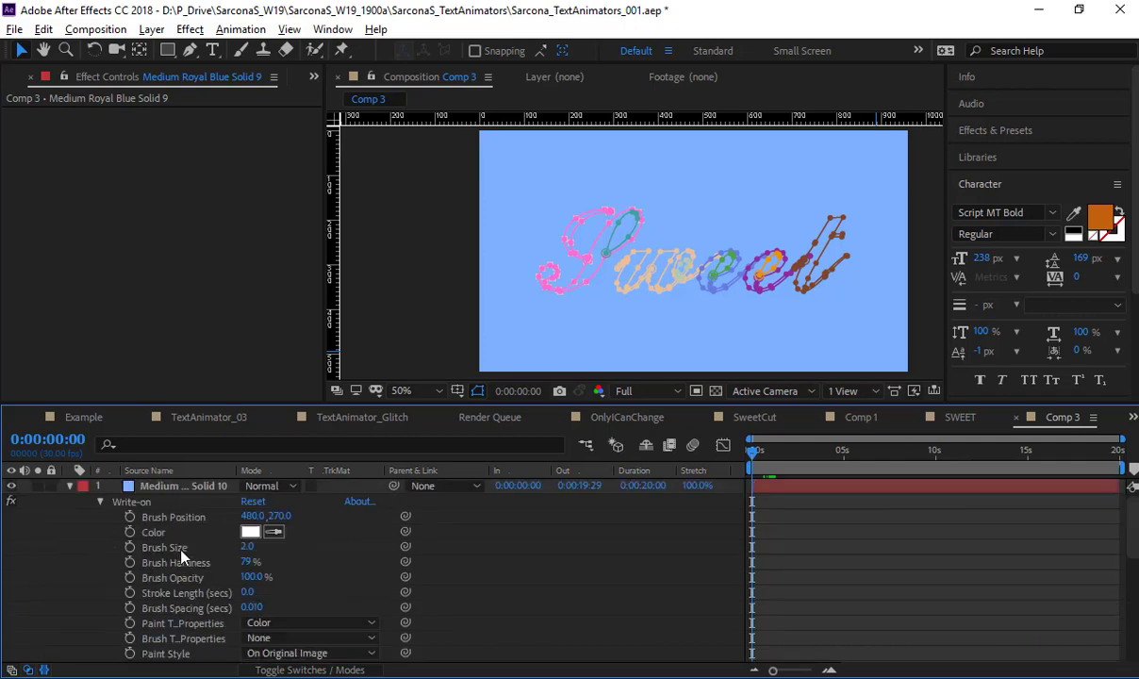
left_click(189, 486)
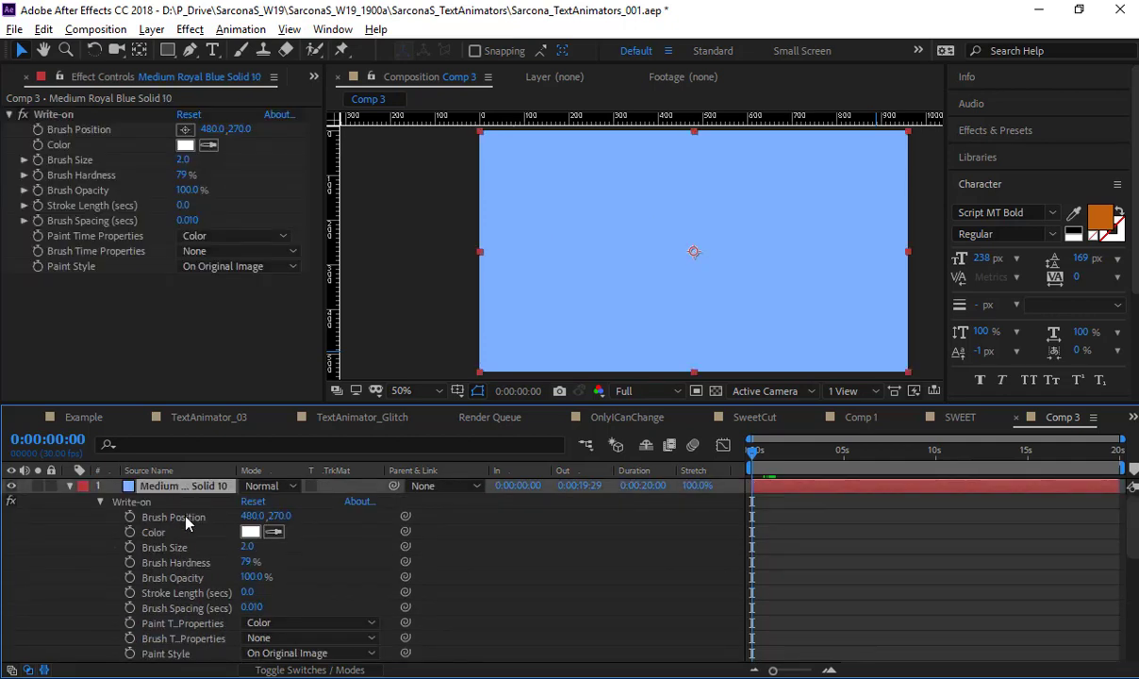
left_click(186, 519)
key("ctrl+v")
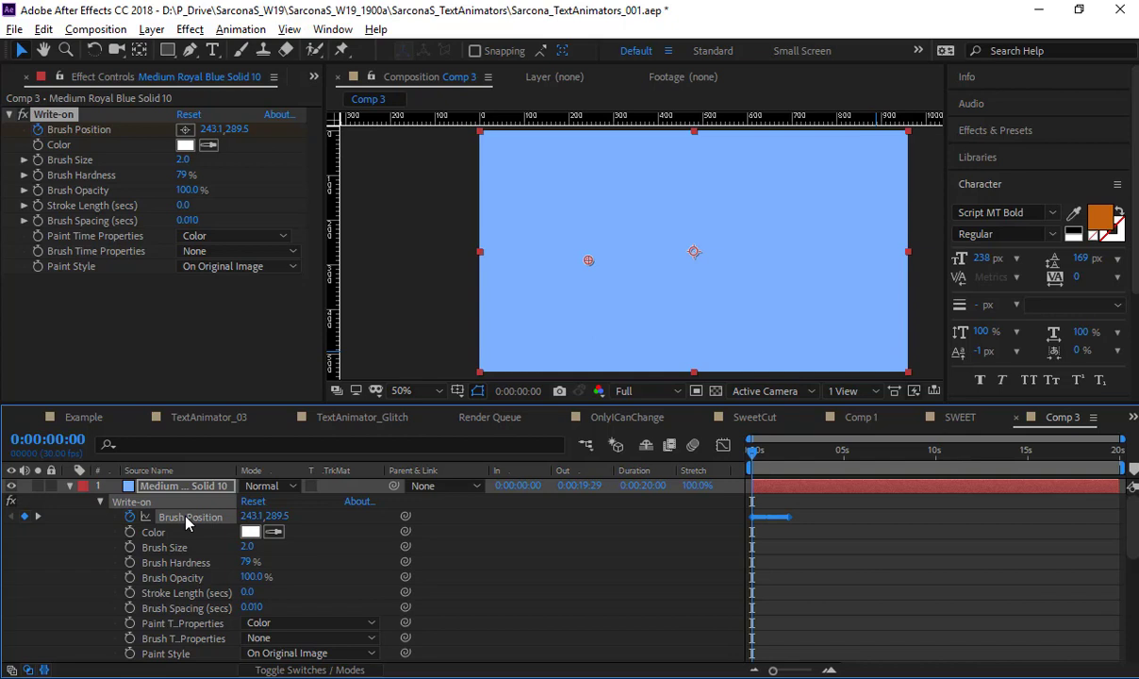
- Preview the write-on animation and examine the brush stroke along the letter S closely at 0:00:02:17
key("space")
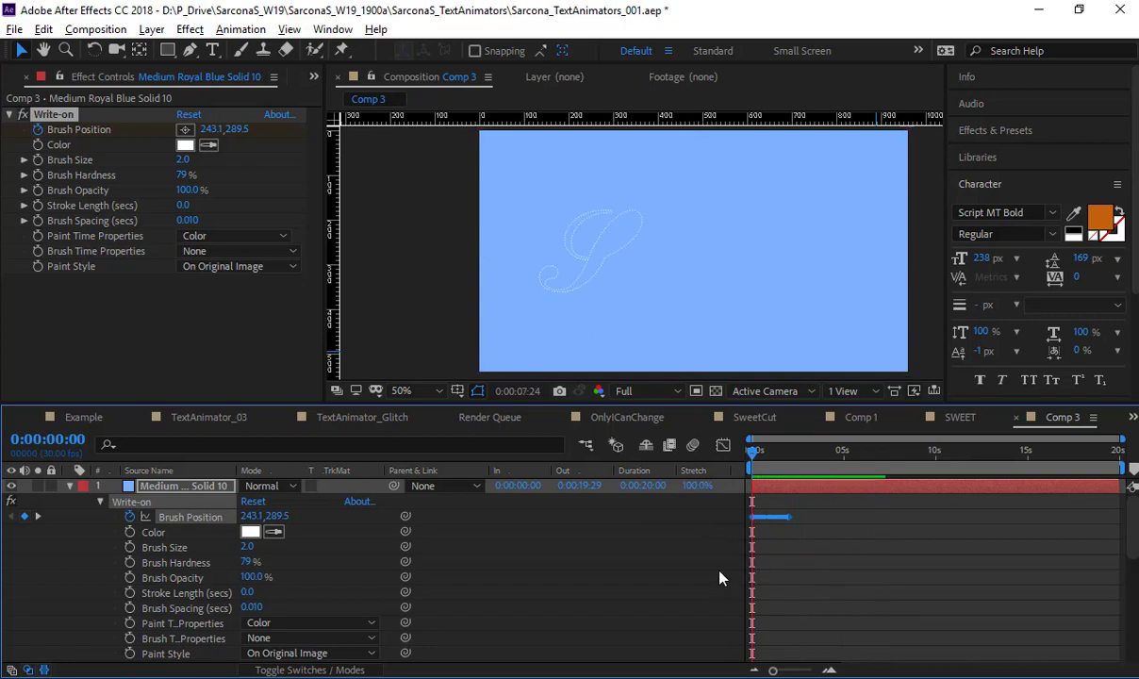
left_click(753, 458)
left_click_drag(753, 458, 799, 458)
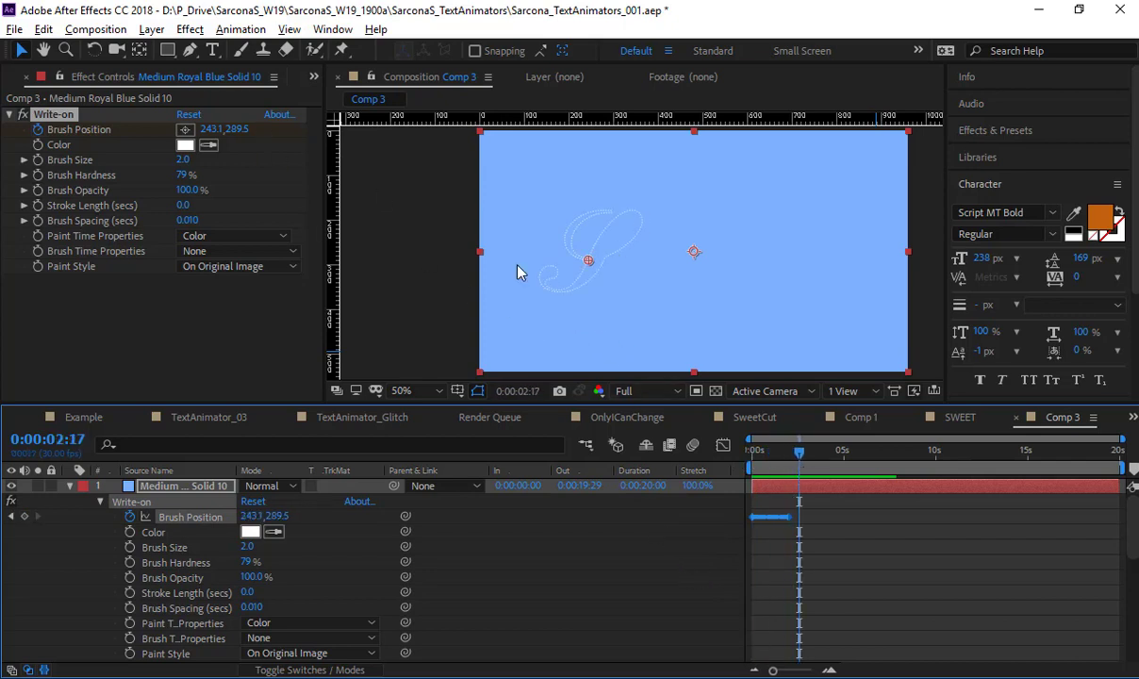
key("period")
key("period")
key("comma")
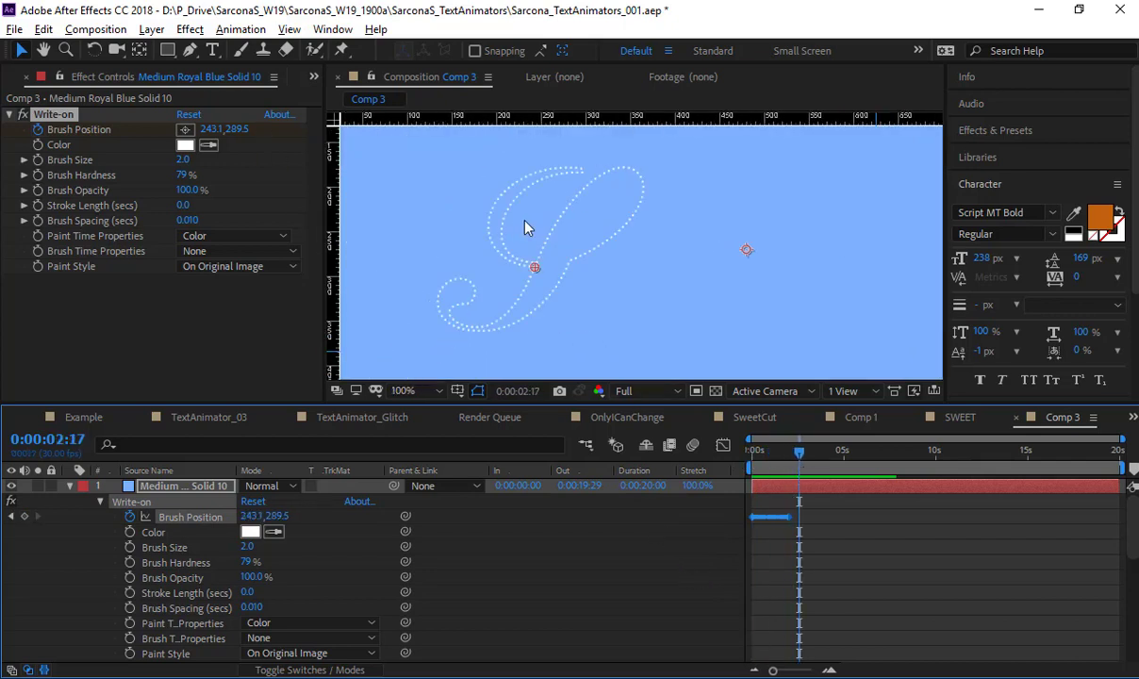
left_click_drag(526, 228, 566, 216)
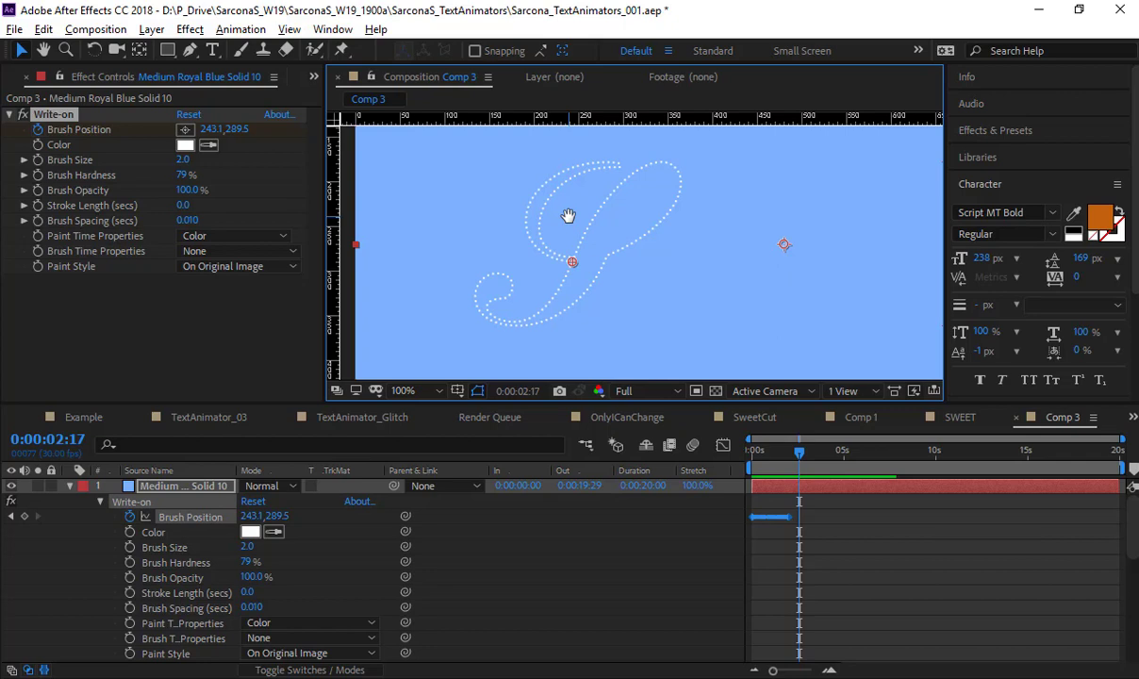
- Set the Write-on Brush Spacing to 0.001 seconds
left_click(81, 197)
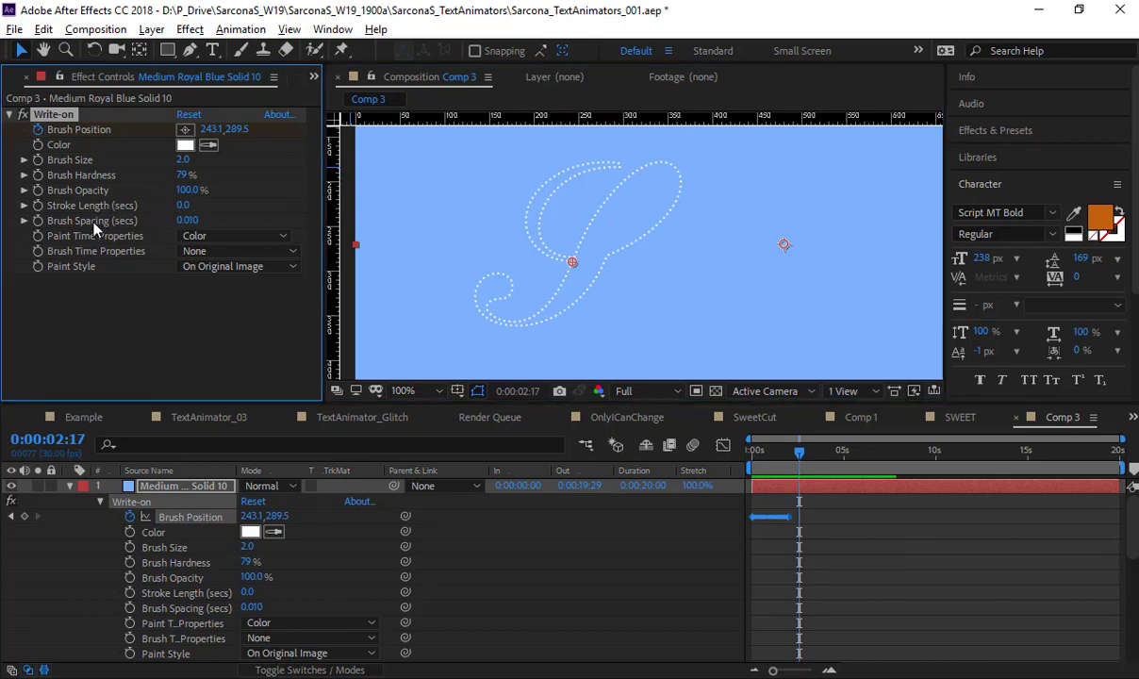
left_click(191, 220)
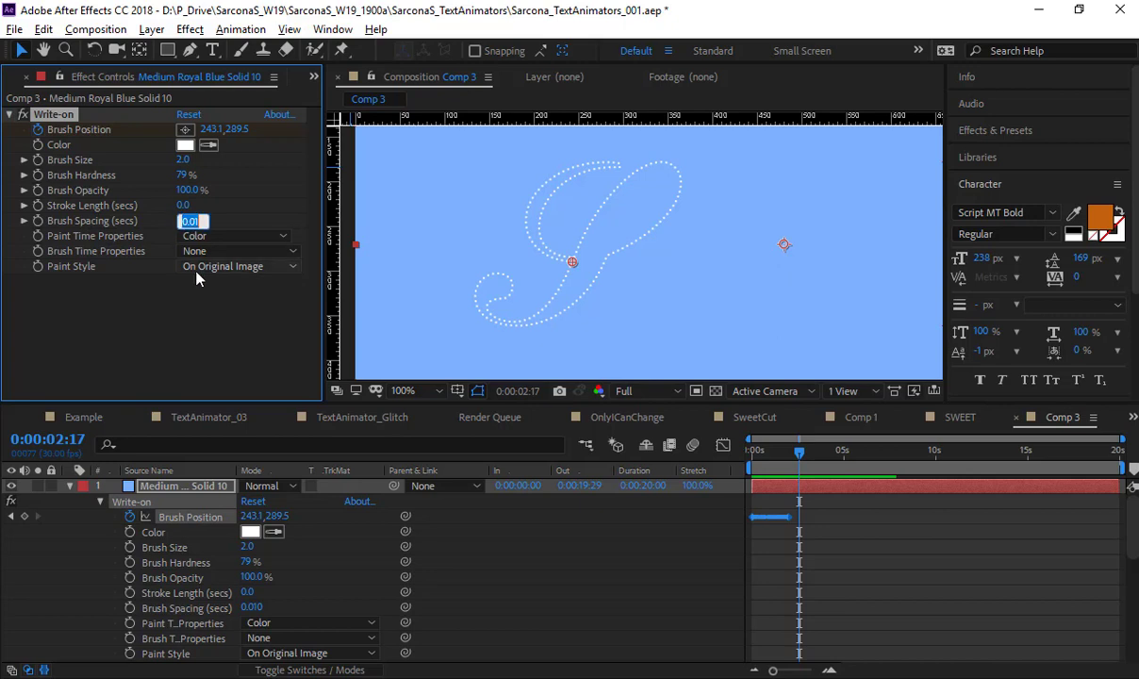
type("0.00")
type("1")
key("Return")
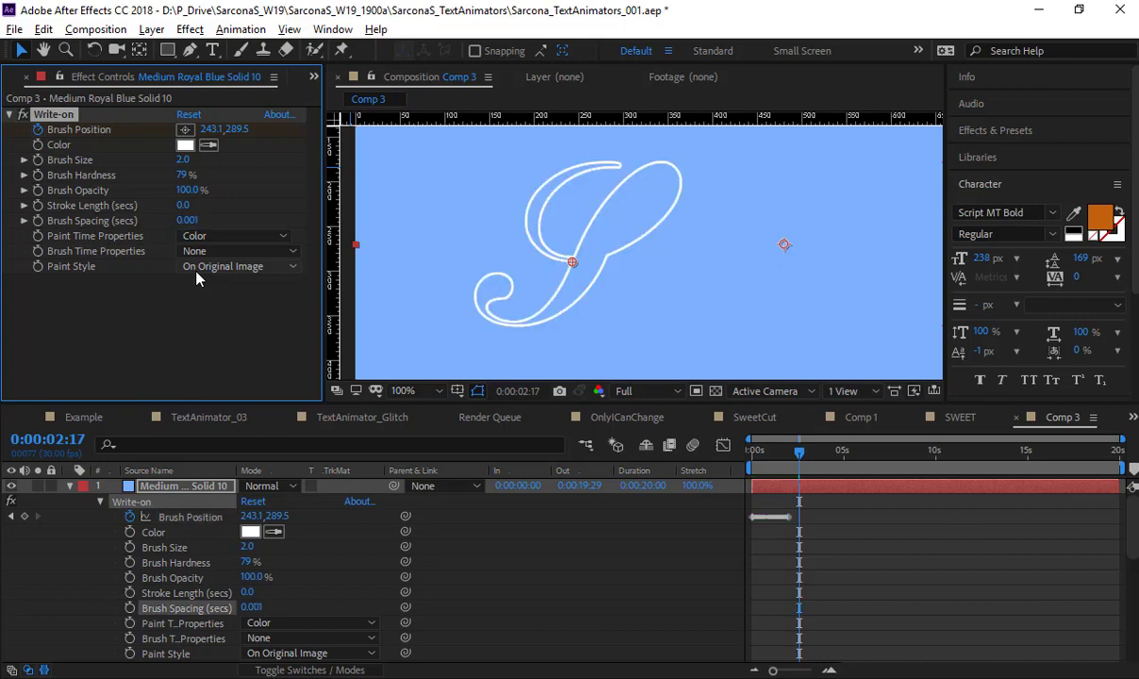
- Try Write-on Brush Sizes of 4 and 3, and set the size back to 2
left_click(182, 159)
type("4")
key("Return")
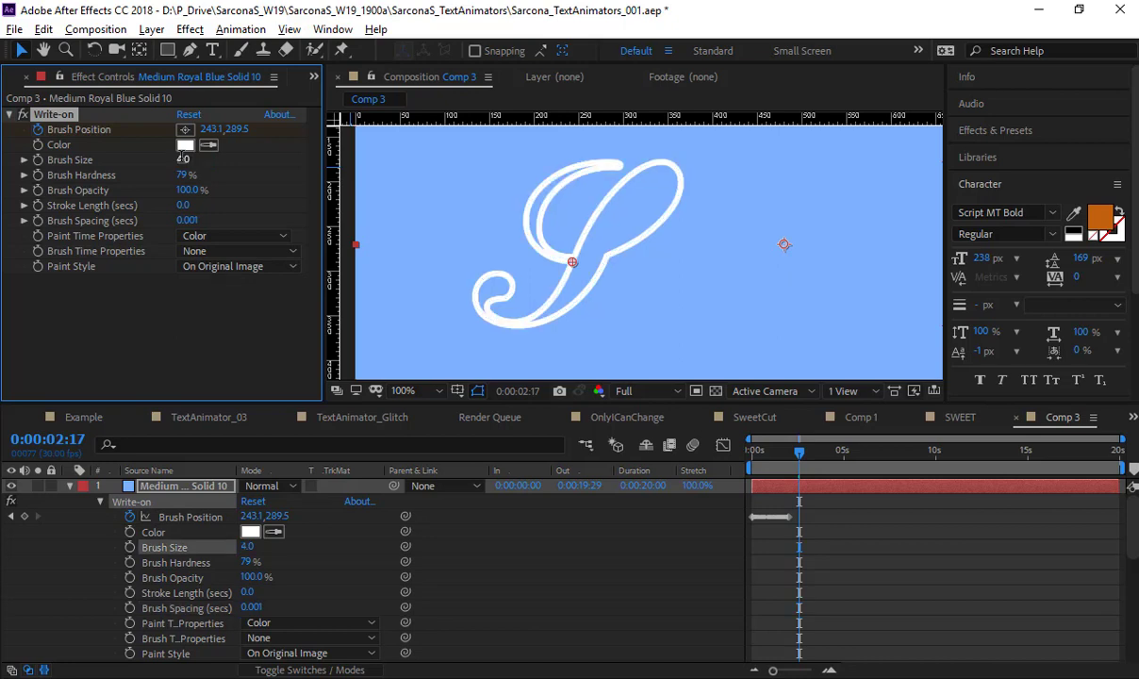
left_click(183, 160)
type("3")
key("Return")
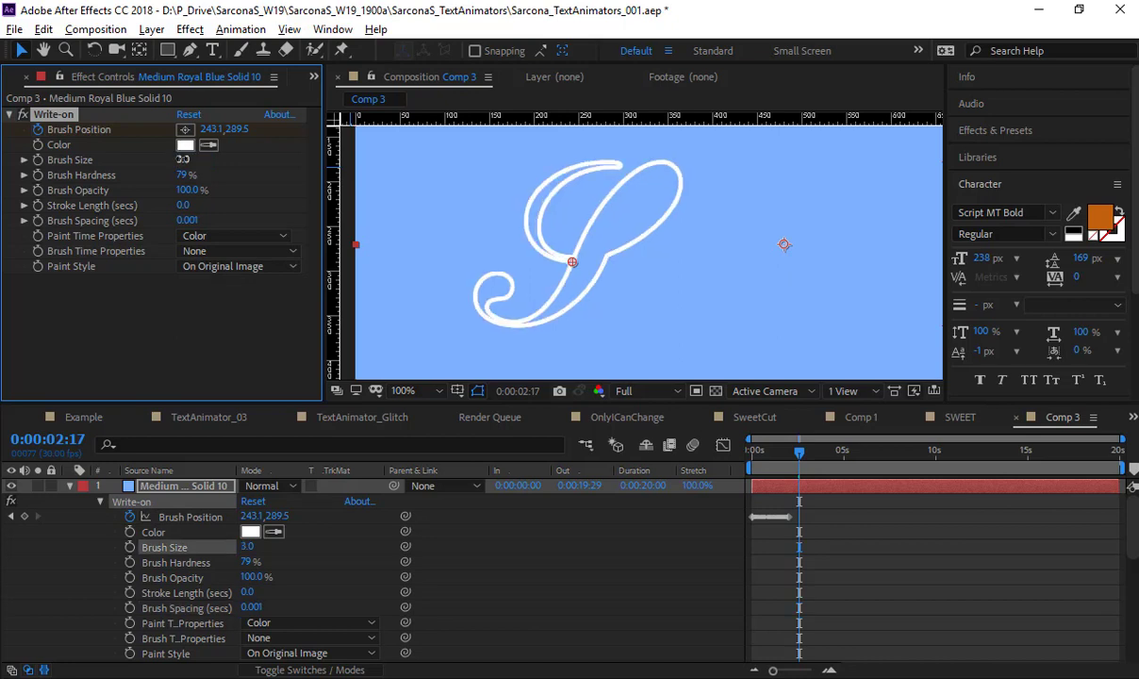
left_click(183, 159)
type("2")
key("Return")
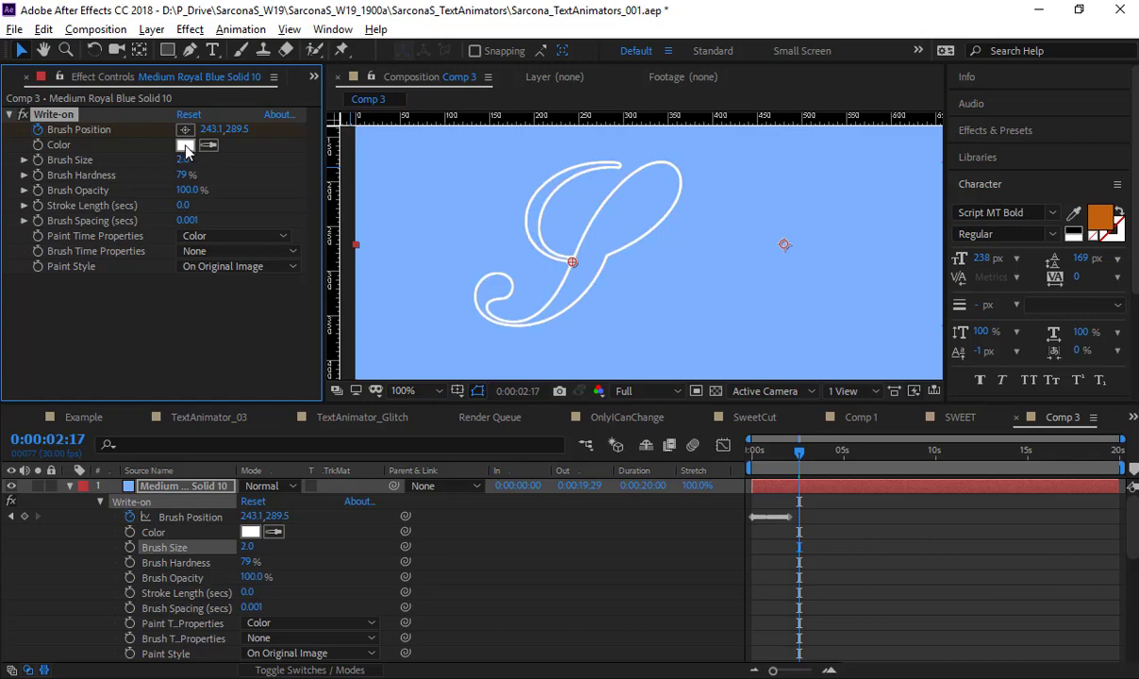
- Adjust the Write-on Brush Hardness while checking the stroke edges up close, ending at 91%
left_click(183, 175)
type("66")
key("Return")
left_click_drag(64, 175, 332, 173)
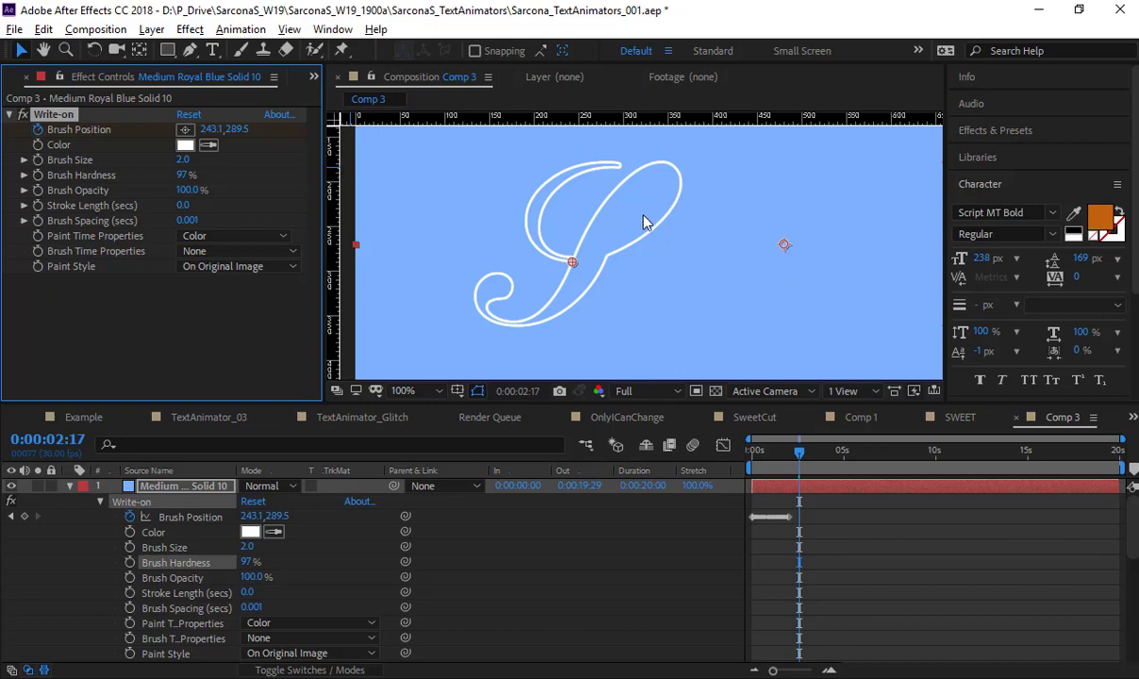
scroll(621, 227, "up", 2)
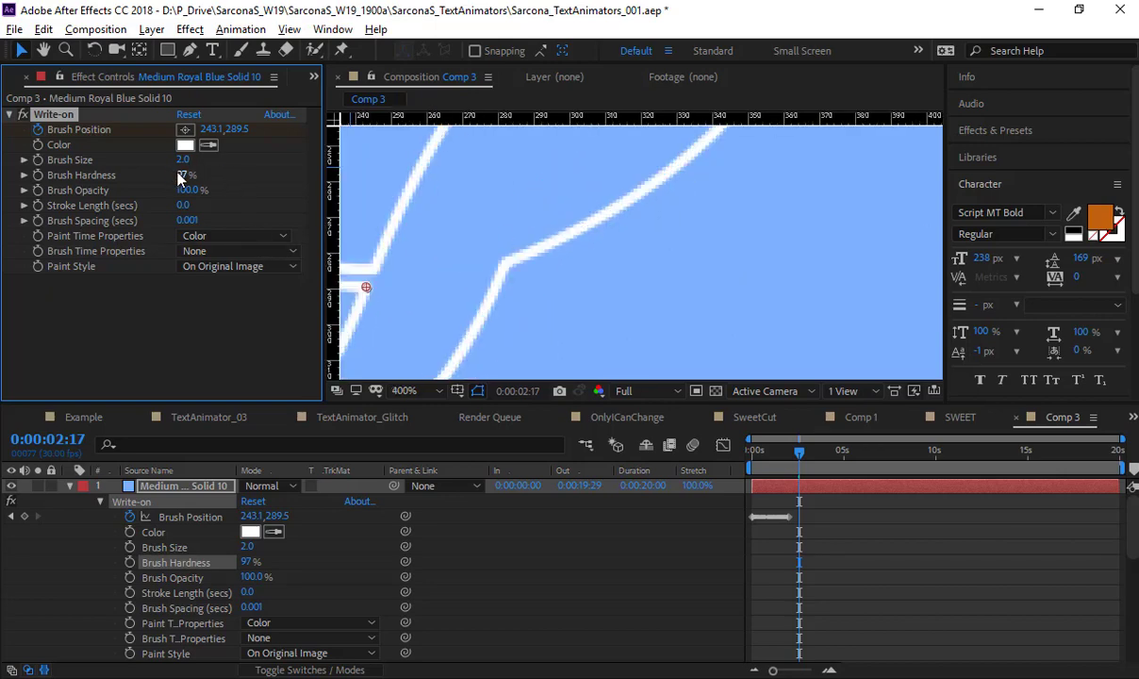
mouse_move(183, 175)
left_mouse_down()
mouse_move(16, 170)
mouse_move(108, 185)
mouse_move(304, 188)
mouse_move(243, 190)
mouse_move(29, 178)
mouse_move(298, 178)
left_mouse_up()
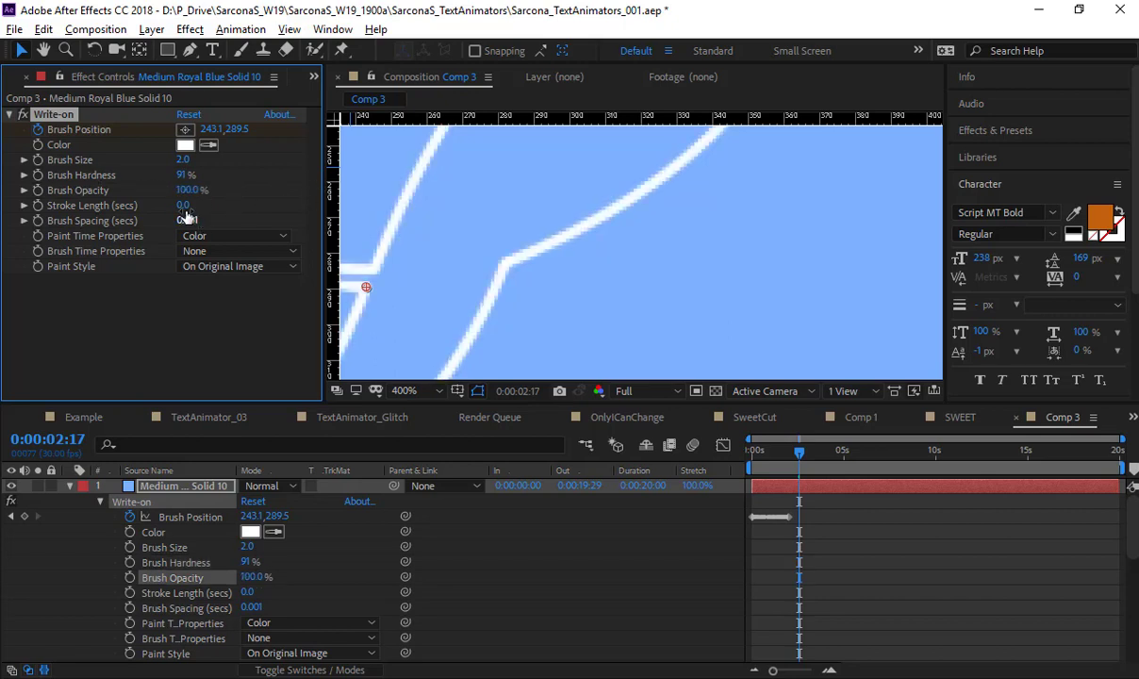
- Set the Write-on Stroke Length to 8.0 seconds and return the playhead to 0:00:00:00
left_click_drag(184, 206, 203, 206)
scroll(447, 179, "down", 4)
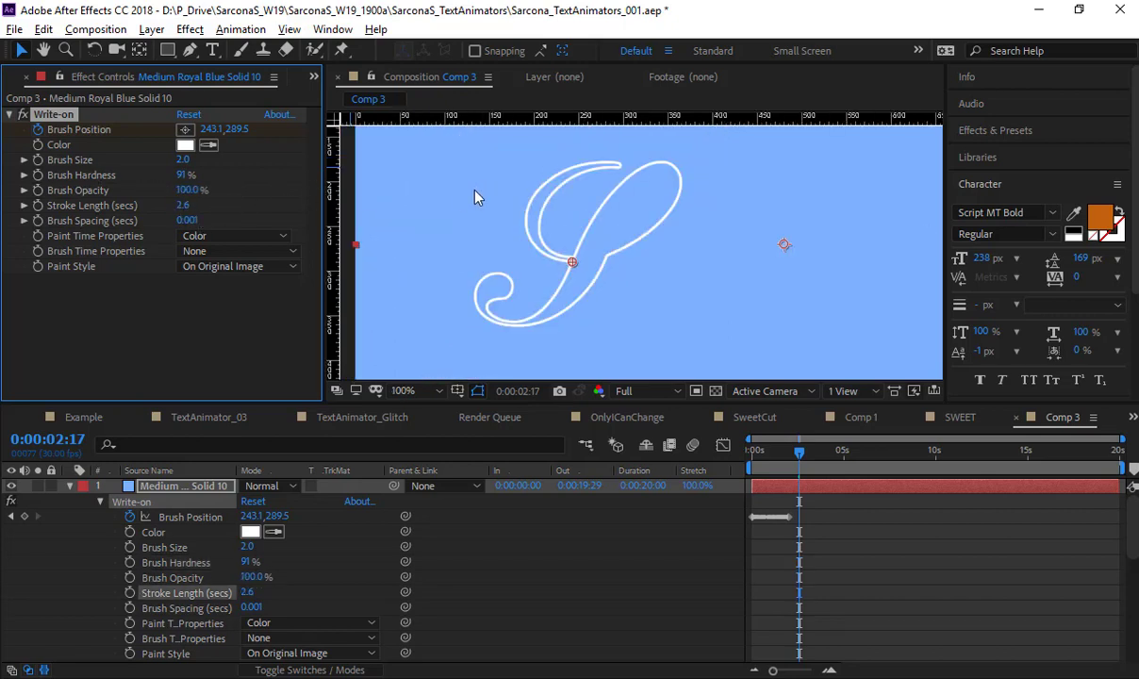
scroll(476, 197, "down", 1)
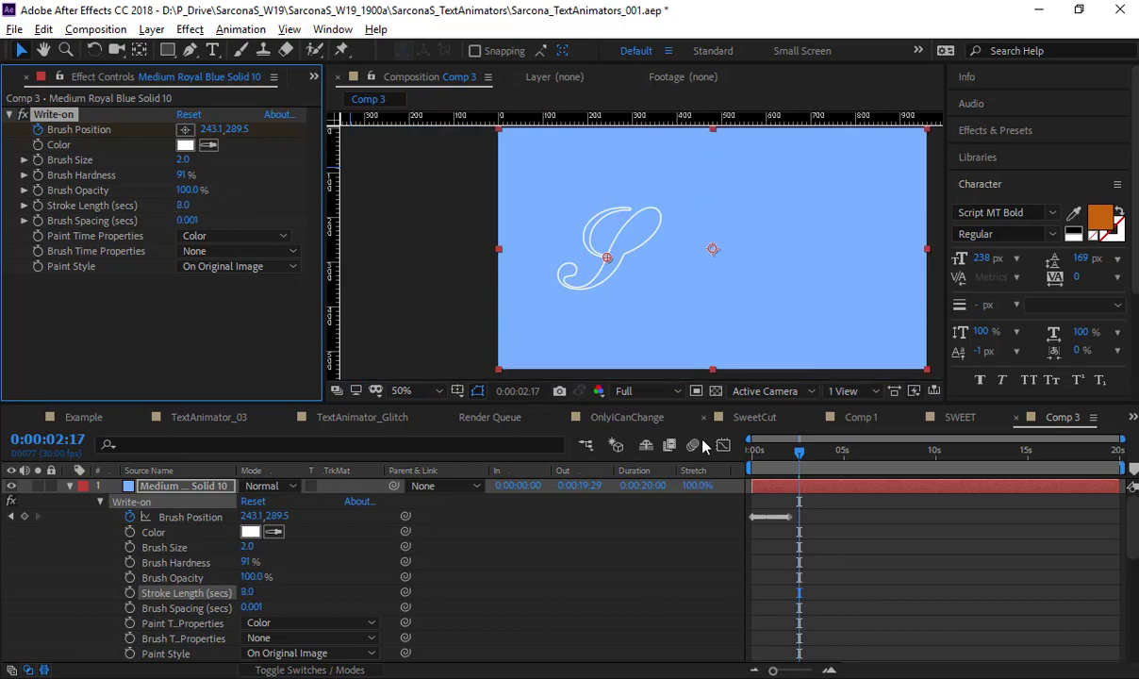
mouse_move(758, 443)
left_mouse_down()
mouse_move(754, 466)
mouse_move(707, 443)
left_mouse_up()
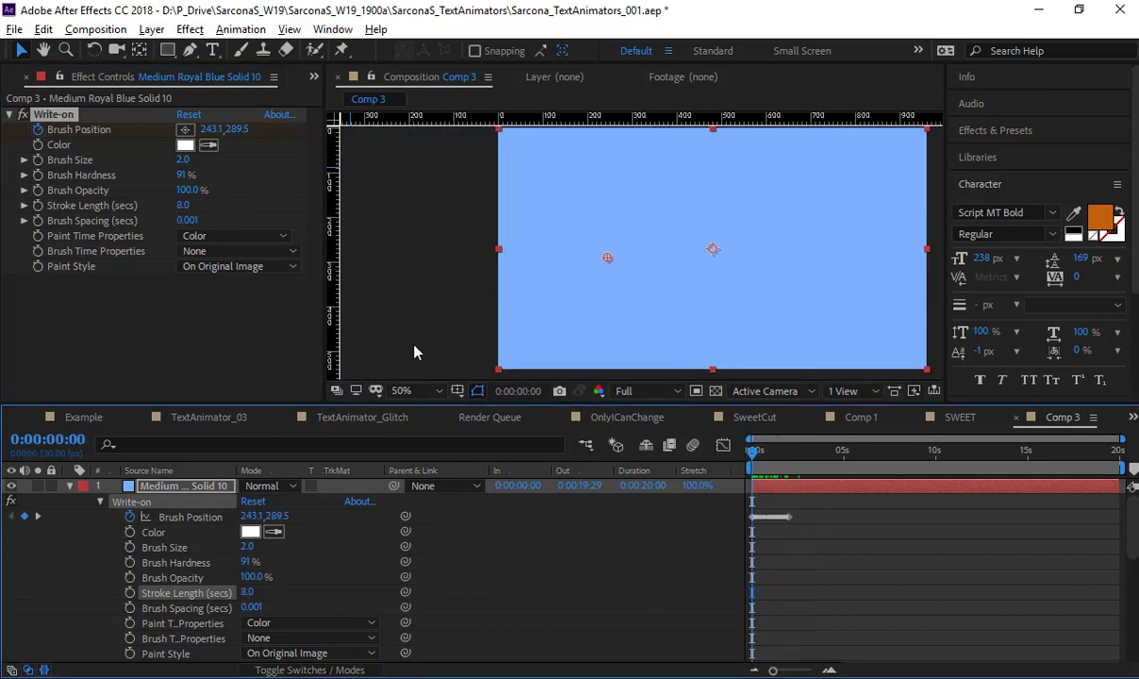
- Set the Write-on Stroke Length to 0.0 and keyframe Color from white at 0:00:00:00 to red FF0000 at 0:00:02:01
left_click_drag(184, 206, 10, 198)
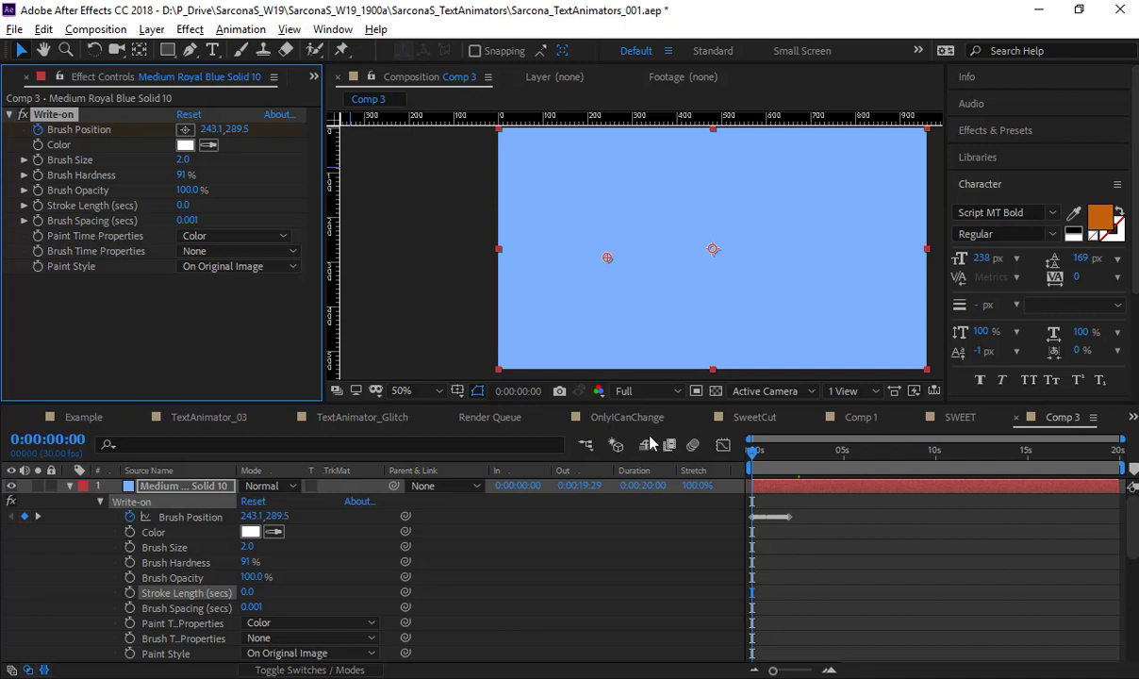
left_click(38, 144)
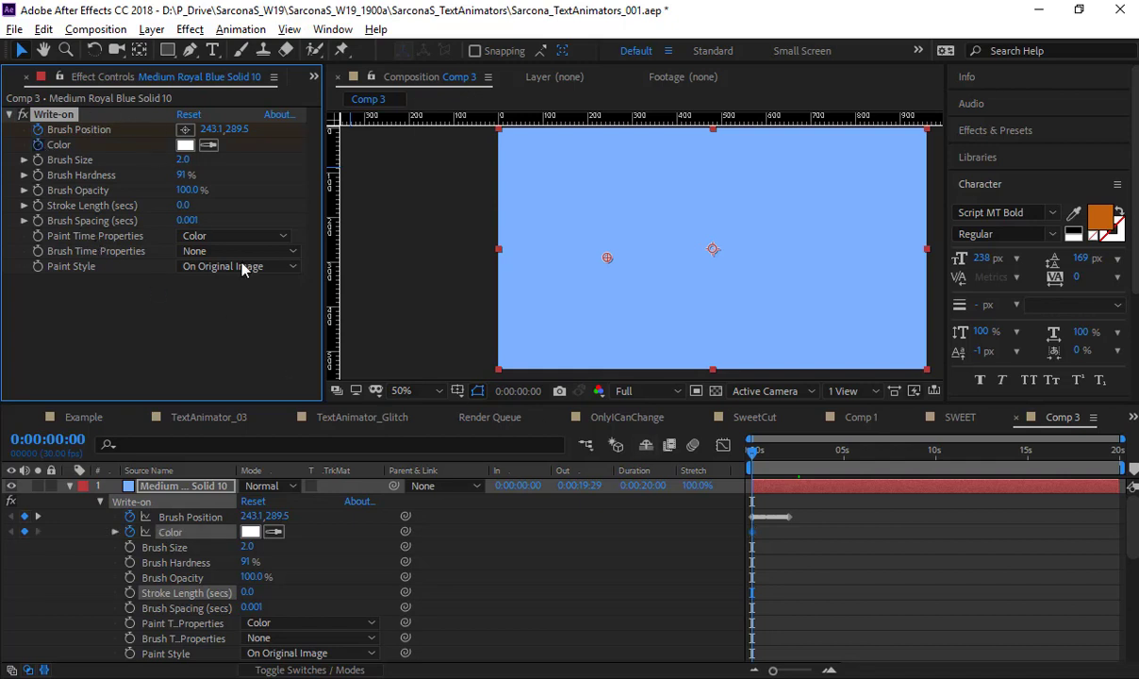
left_click_drag(778, 464, 789, 461)
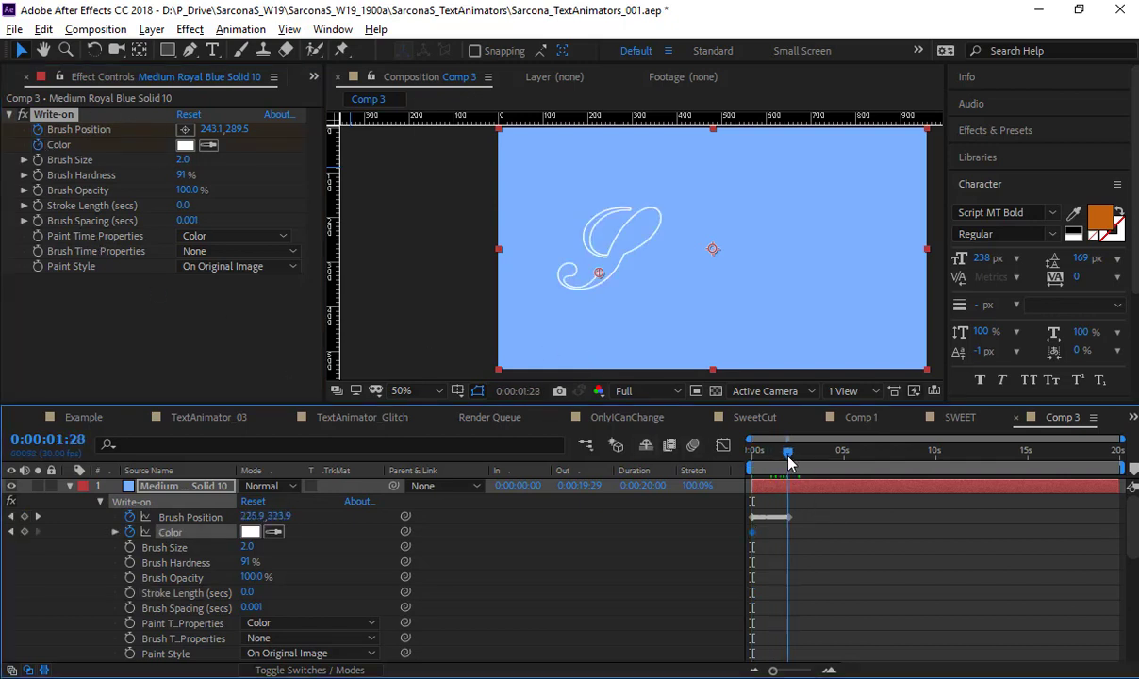
left_click(185, 144)
left_click_drag(215, 62, 273, 43)
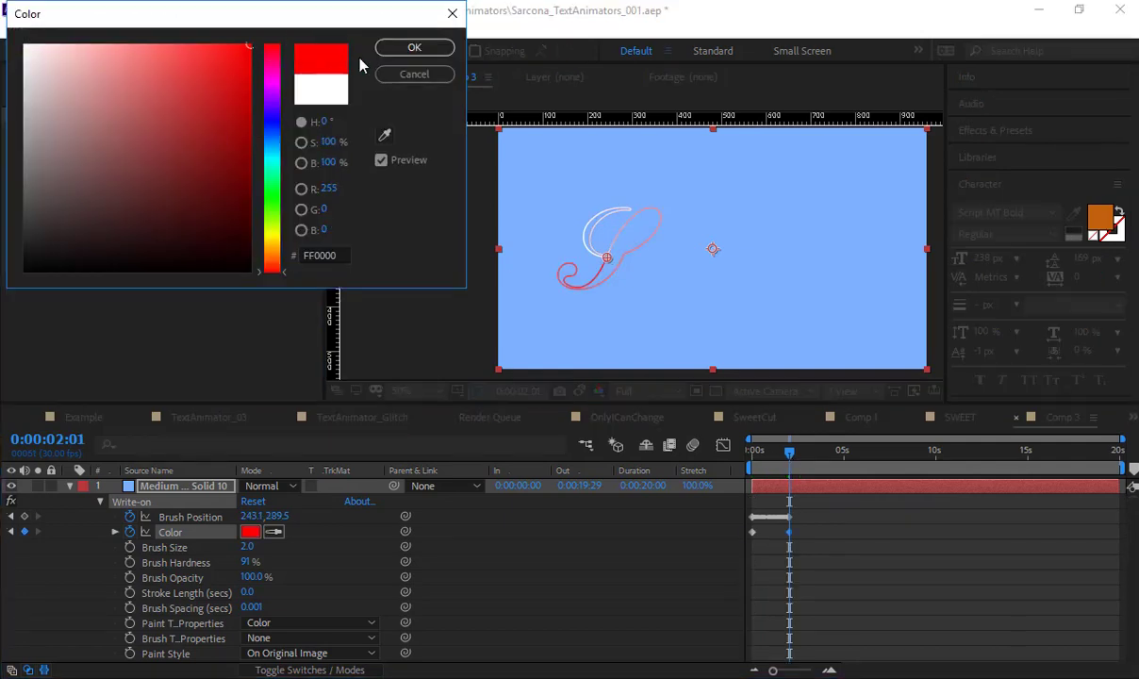
left_click(414, 47)
scroll(594, 209, "up", 2)
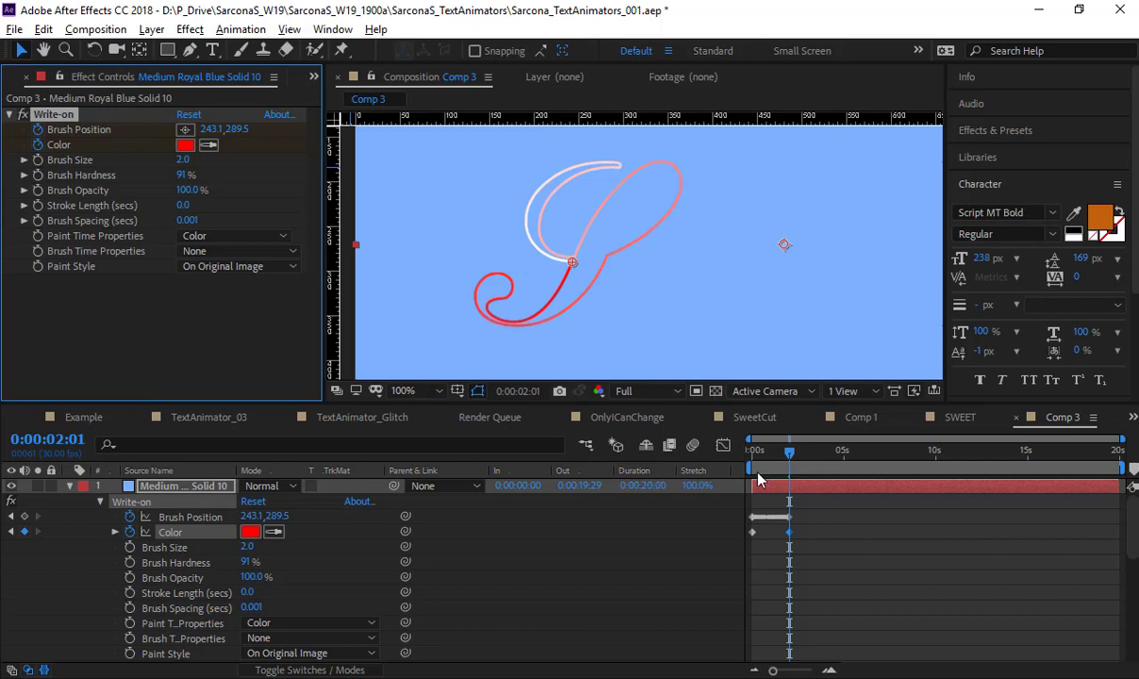
mouse_move(782, 461)
left_mouse_down()
mouse_move(744, 462)
mouse_move(792, 484)
left_mouse_up()
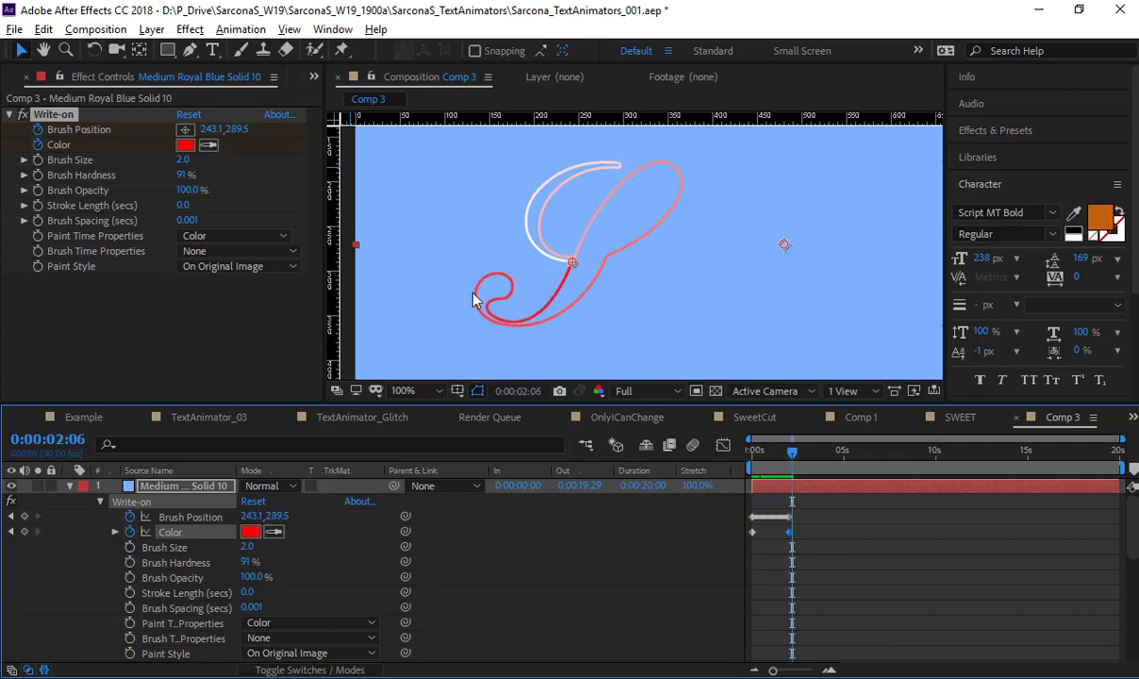
- Try Paint Time Properties at None, compare the stroke over time, and set the option back to Color
left_click(187, 241)
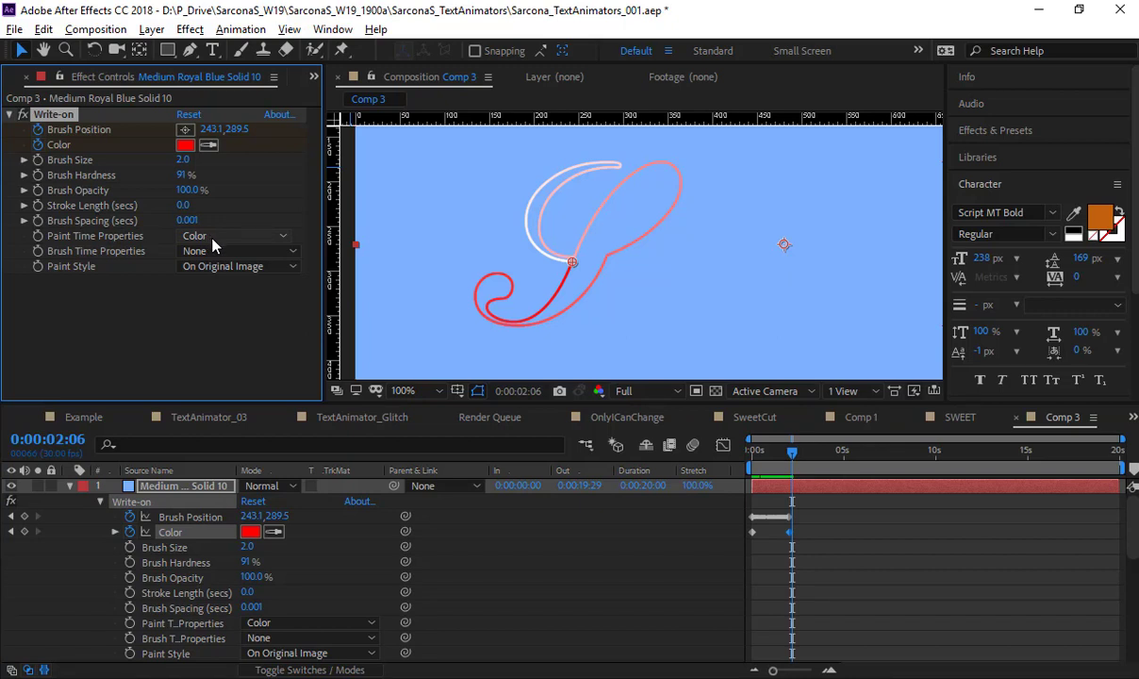
left_click(212, 237)
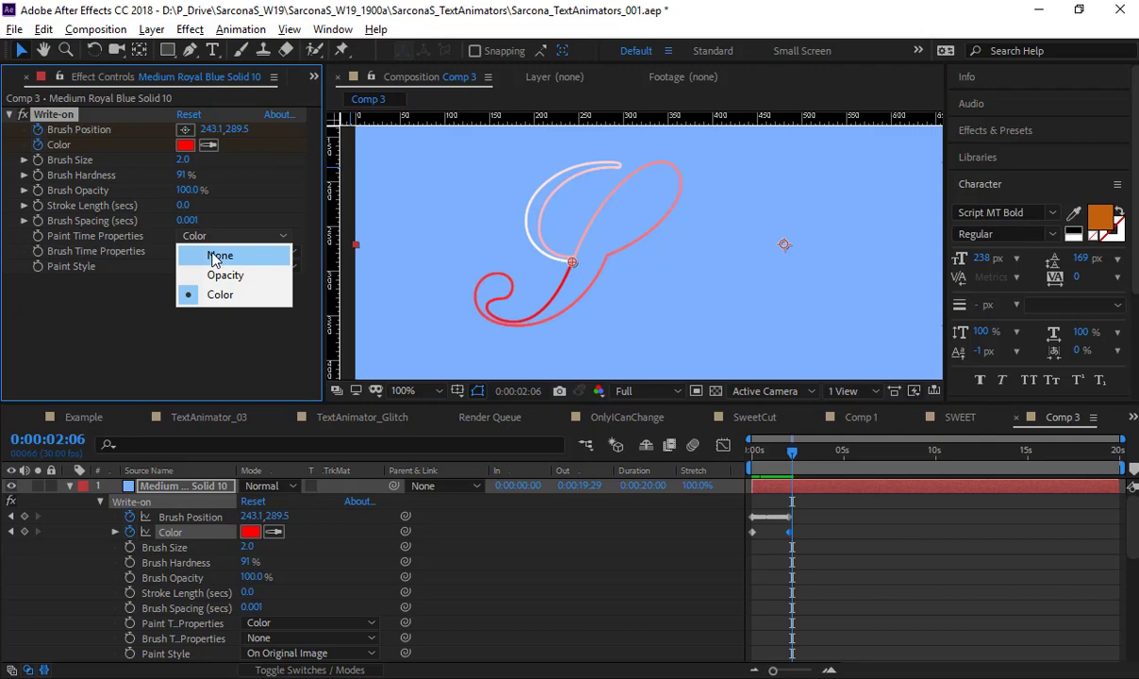
left_click(215, 257)
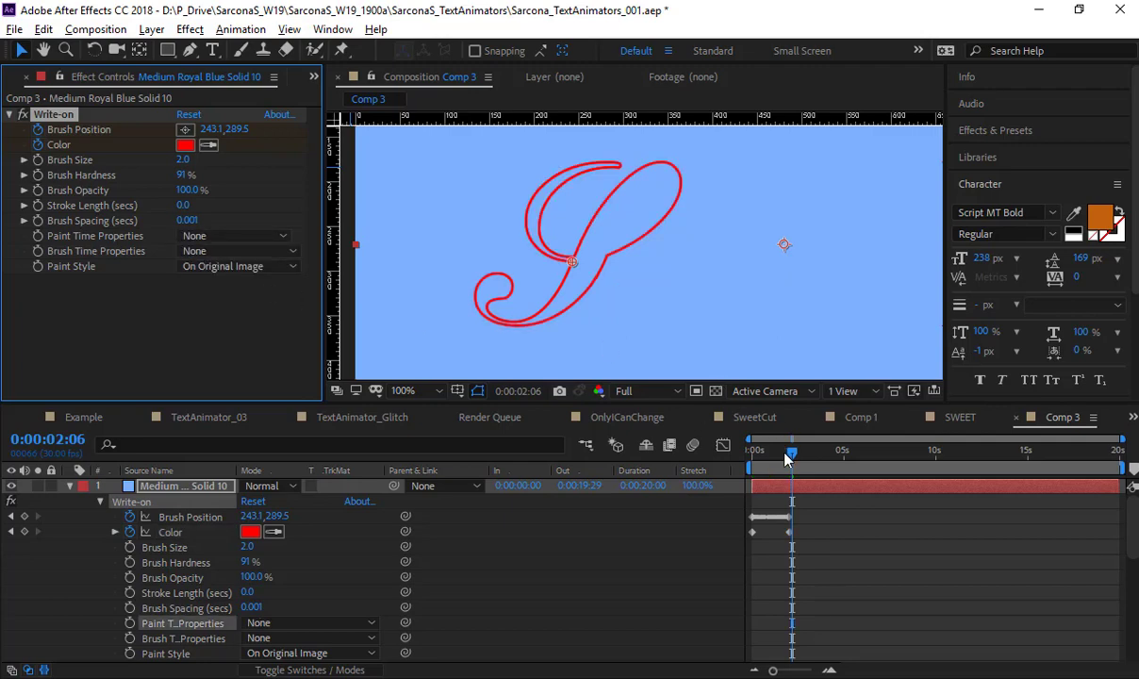
mouse_move(787, 457)
left_mouse_down()
mouse_move(750, 452)
mouse_move(791, 462)
left_mouse_up()
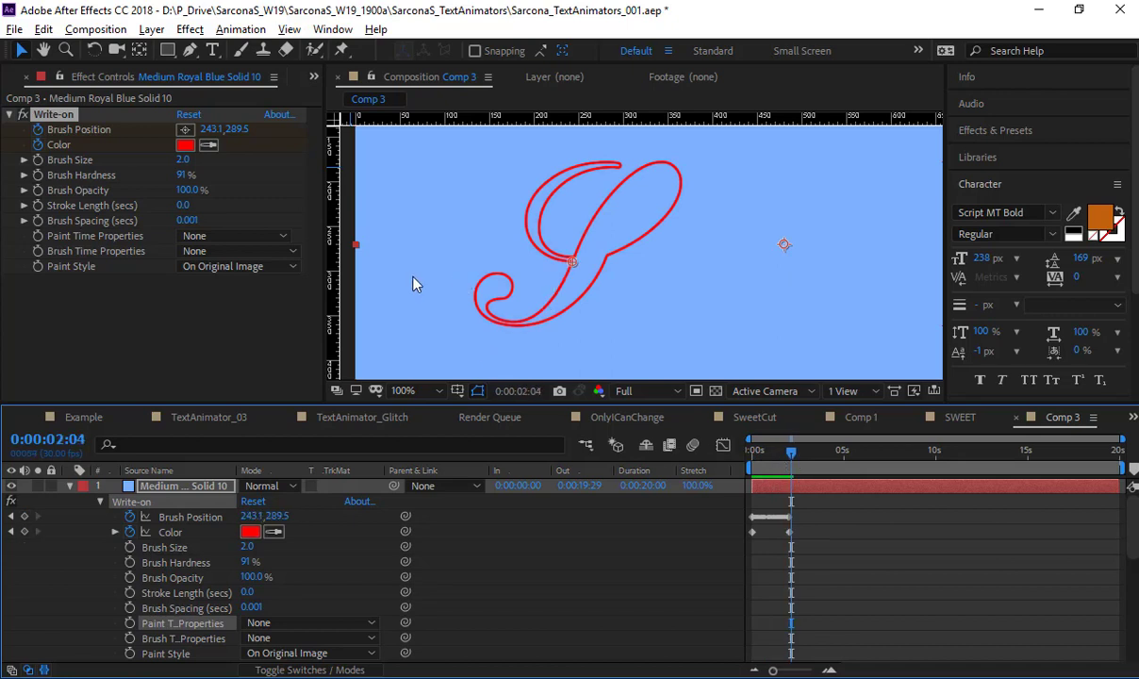
left_click(280, 236)
left_click(252, 294)
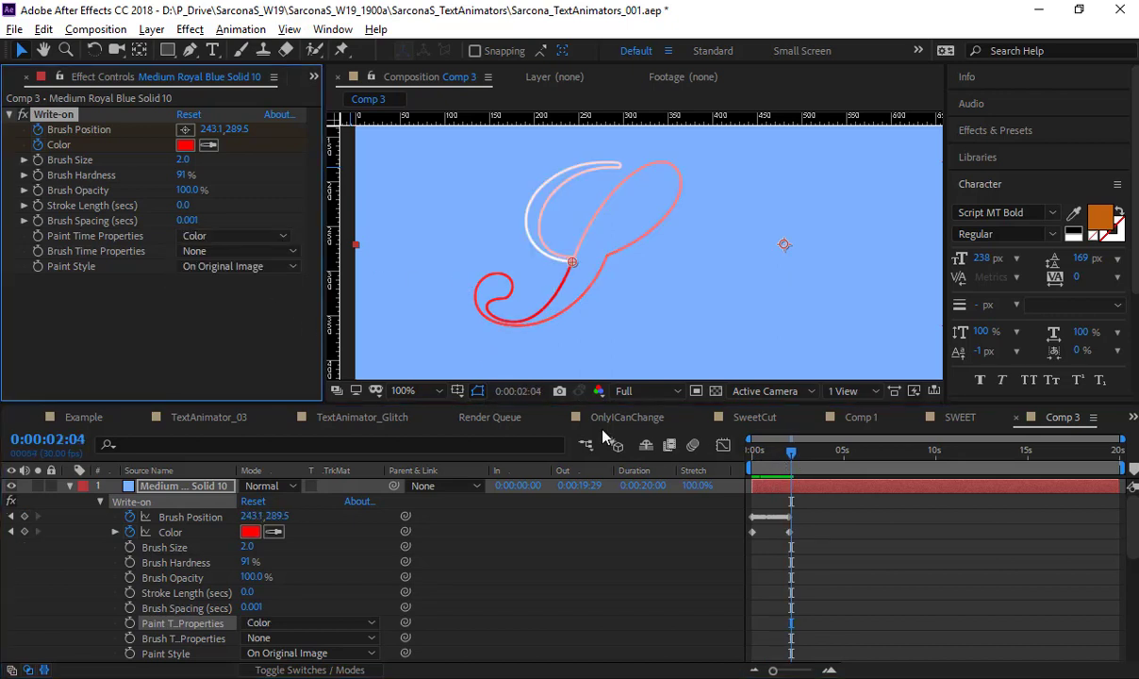
left_click_drag(760, 451, 790, 464)
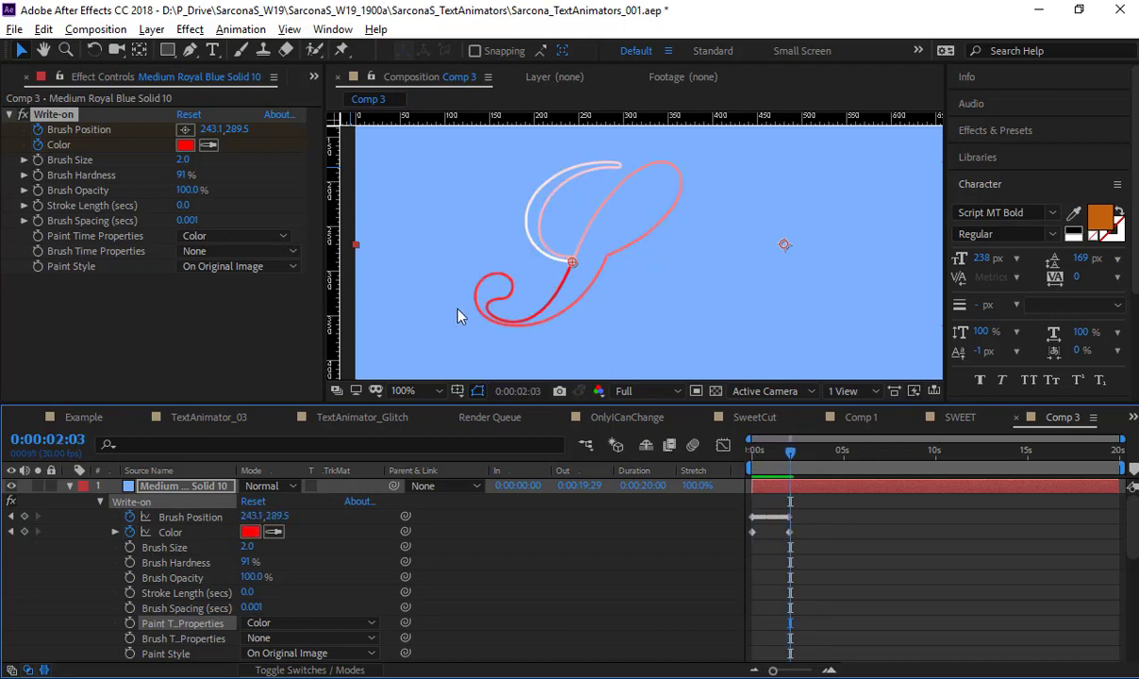
left_click(231, 236)
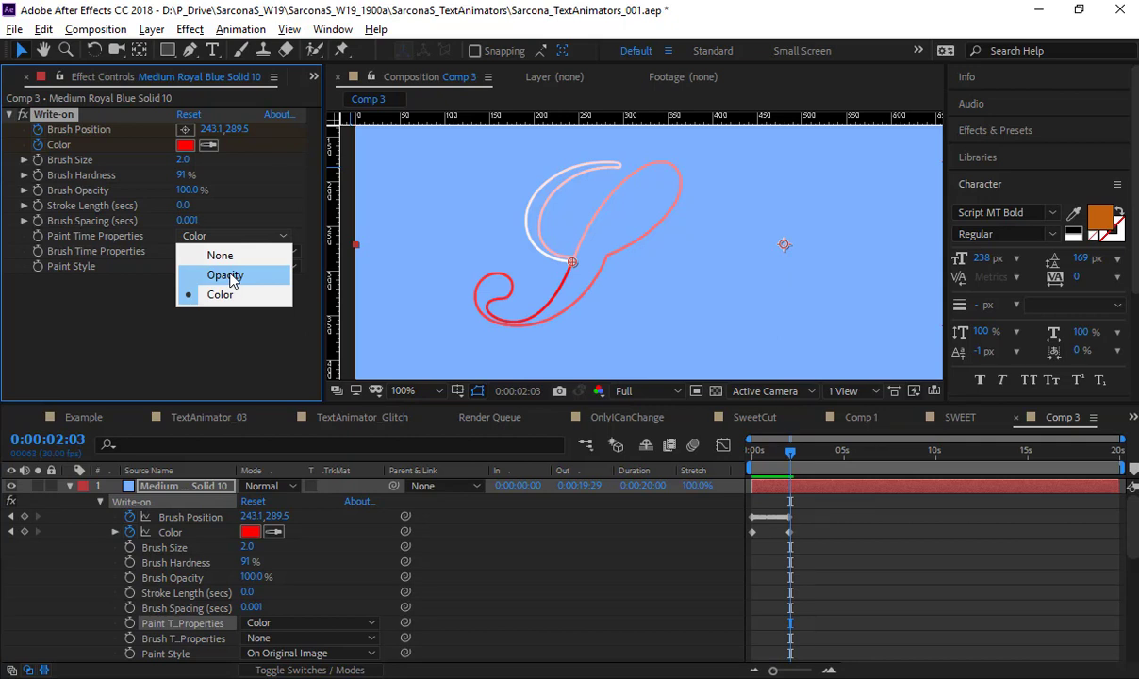
left_click(120, 278)
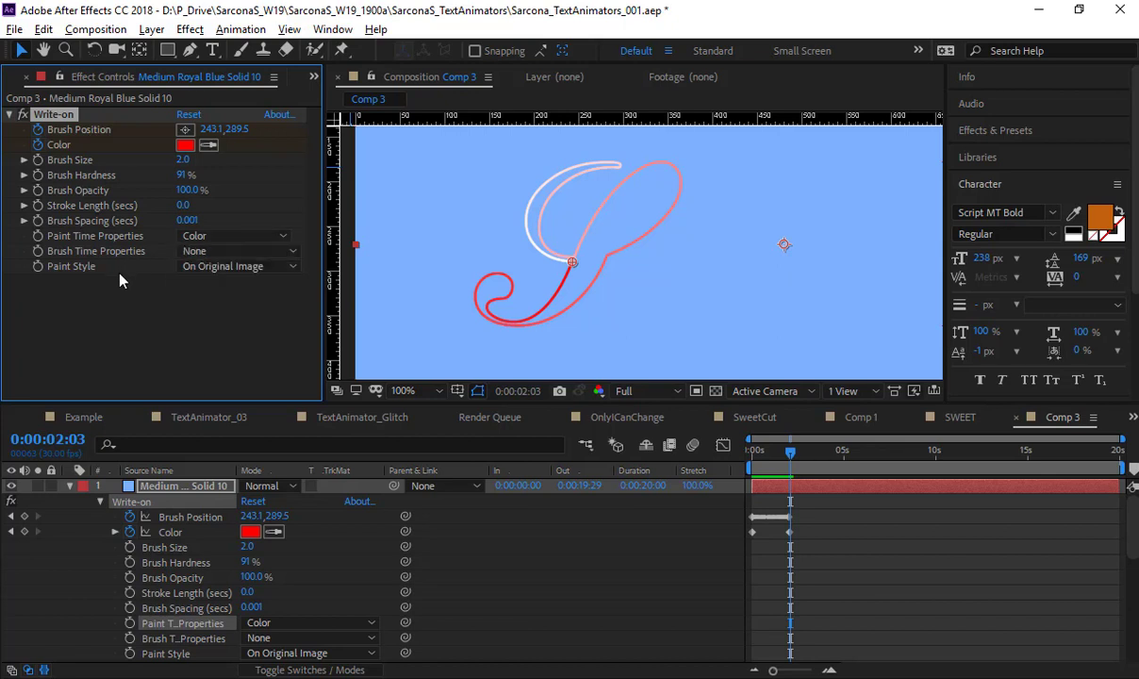
- Set Brush Time Properties to Size & Hardness and keyframe Brush Size from 2.0 at 0:00:00:00 to 1.0 at 0:00:02:00
left_click(200, 260)
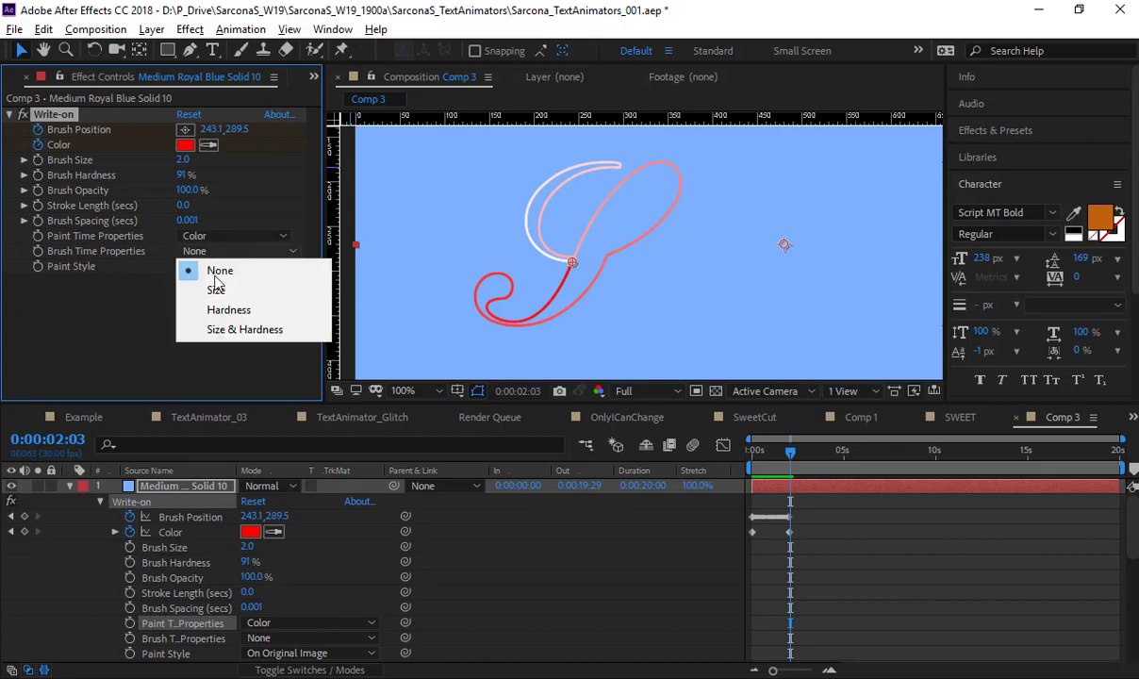
left_click(238, 330)
left_click_drag(790, 450, 750, 448)
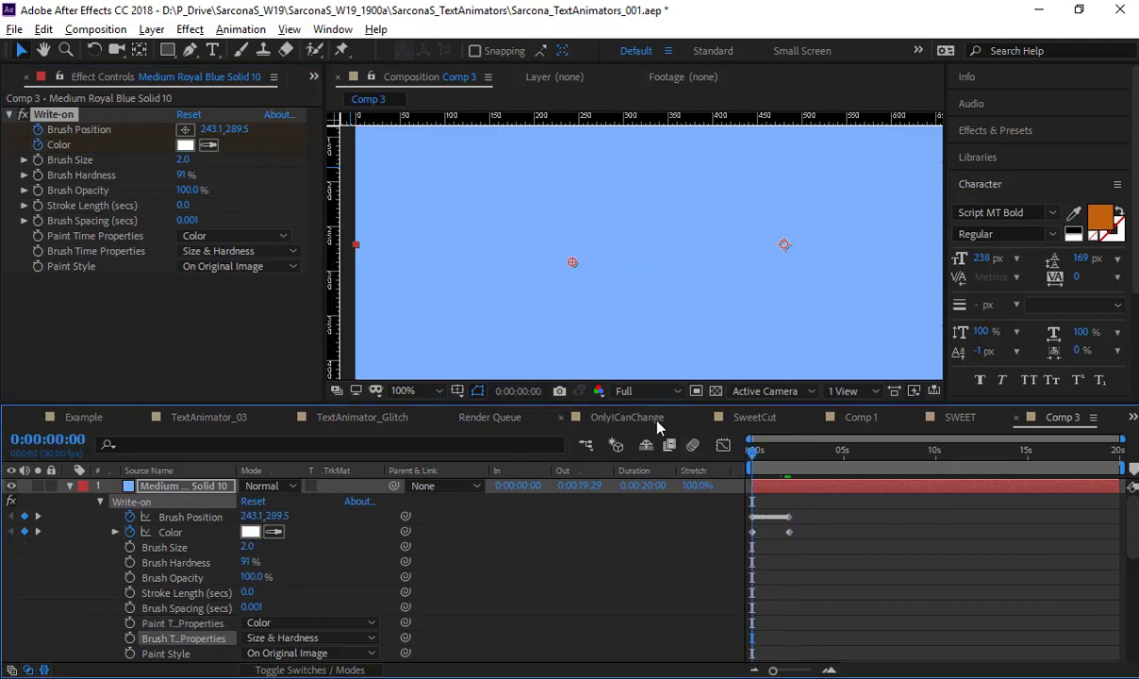
left_click(38, 161)
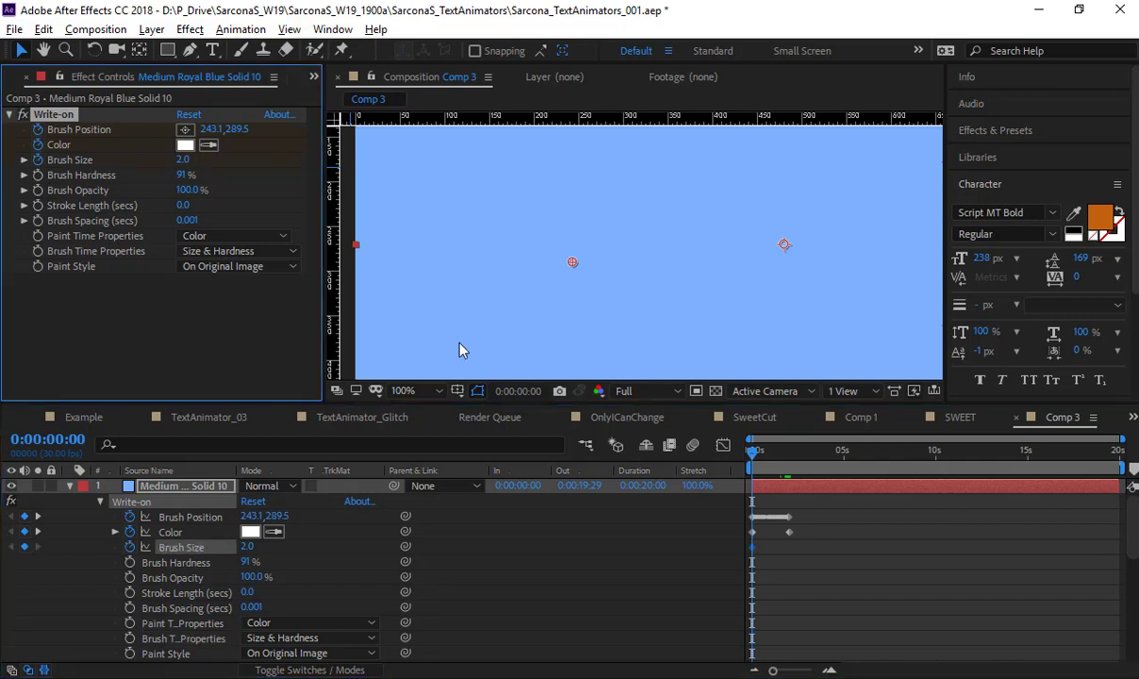
left_click_drag(752, 452, 791, 467)
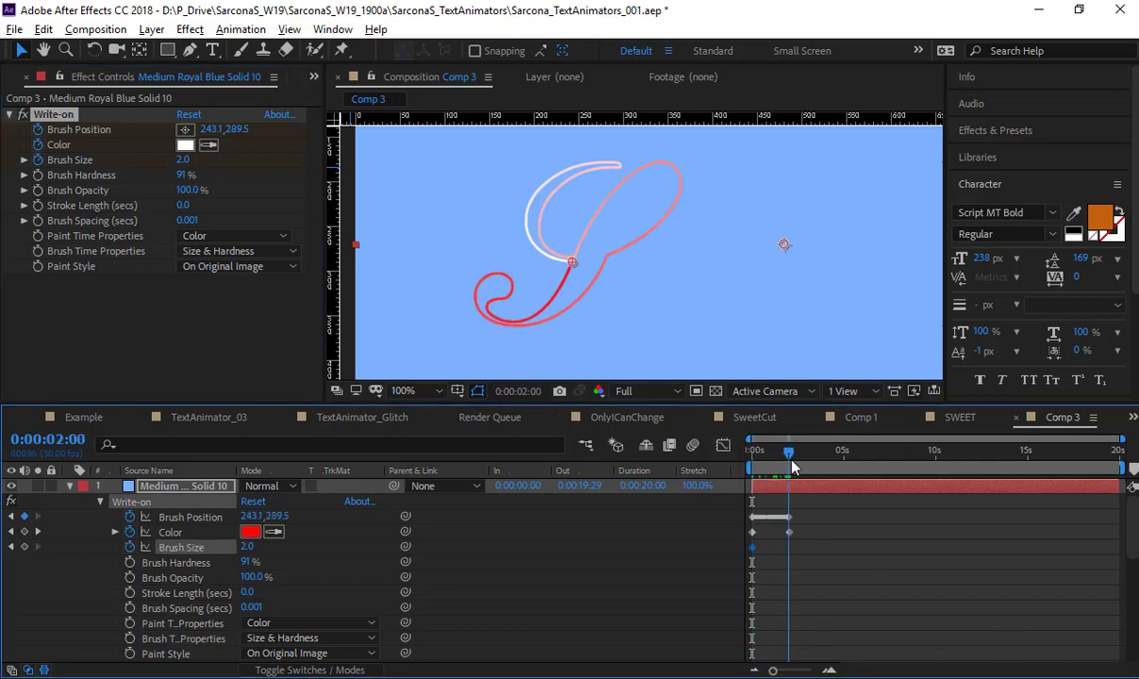
left_click(185, 160)
type("1")
key("Return")
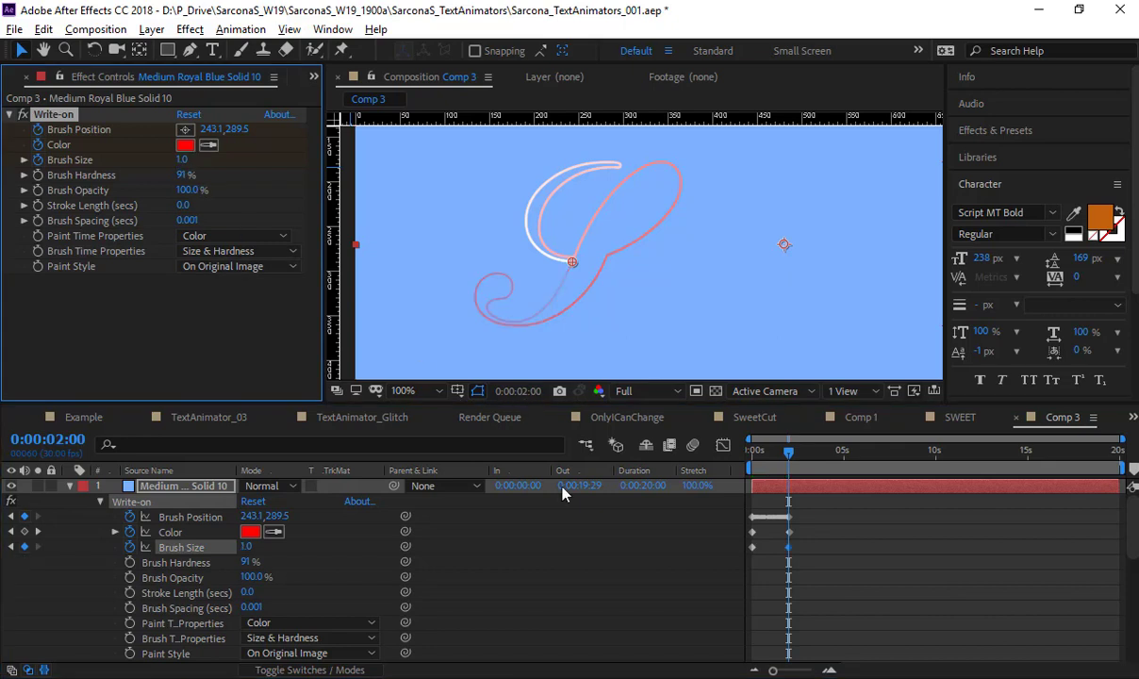
left_click_drag(750, 449, 799, 470)
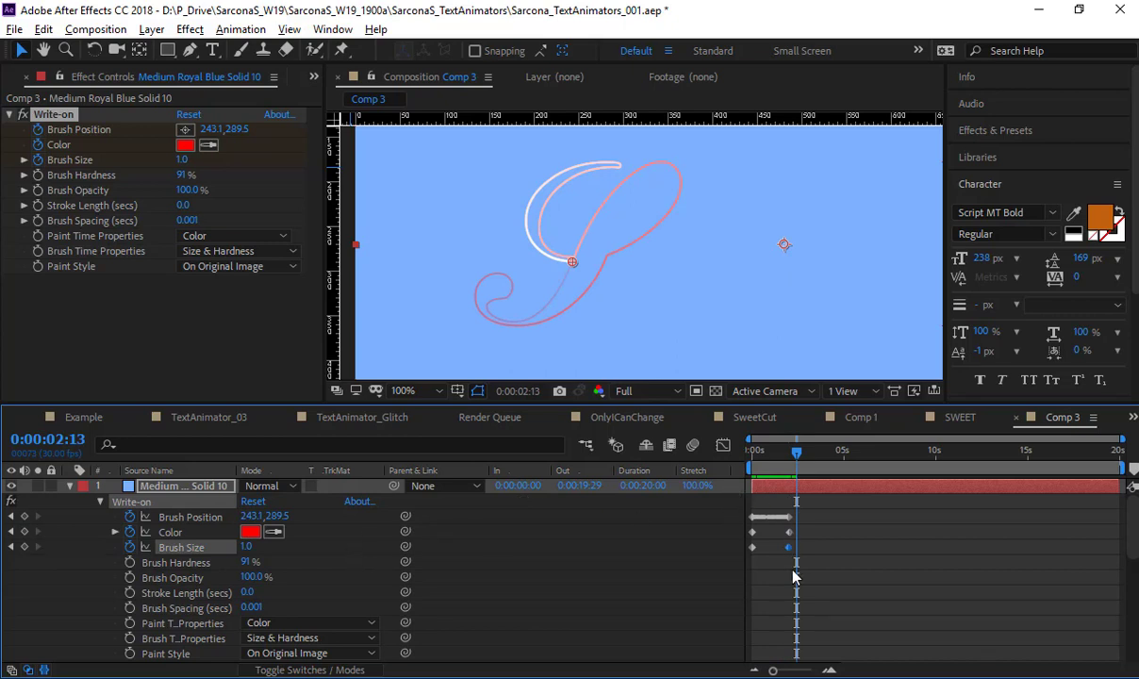
- Stretch the Brush Position keyframes so the last one lands at 0:00:04:06, and play the animation from the start
left_click_drag(774, 671, 853, 675)
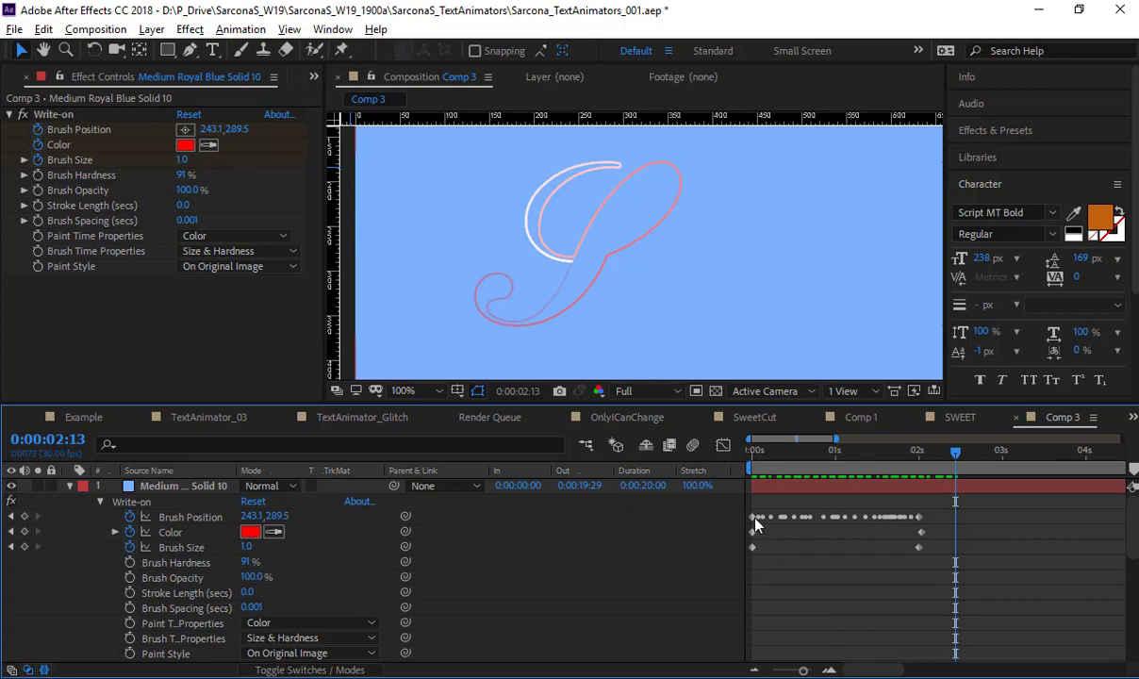
mouse_move(911, 524)
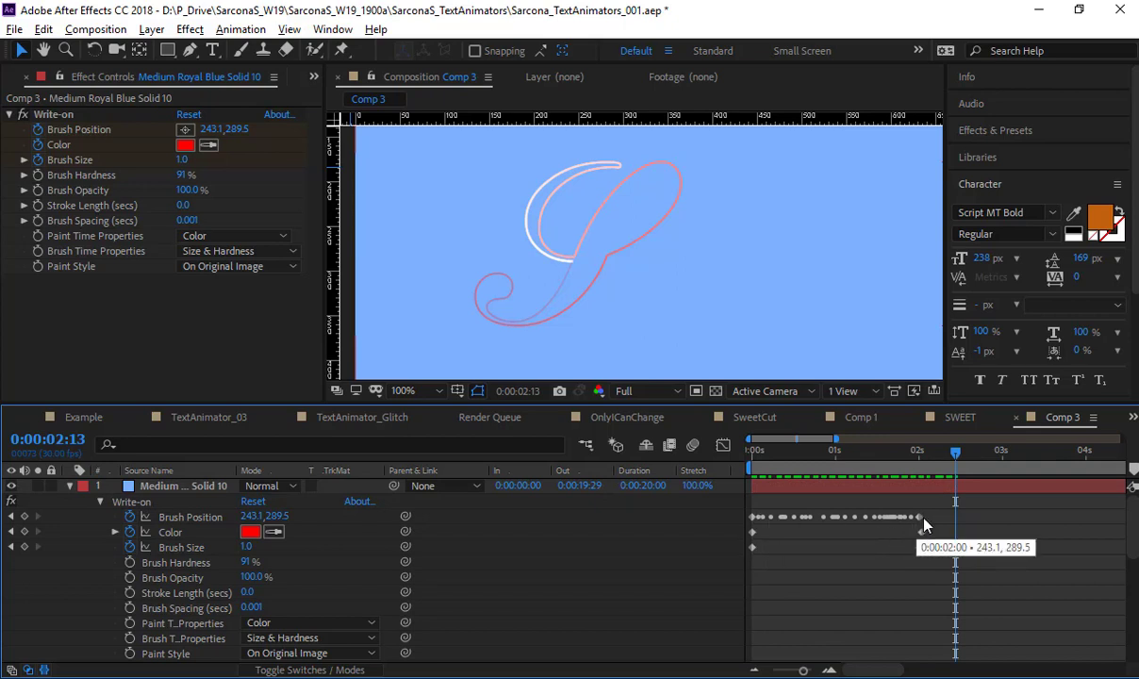
mouse_move(831, 519)
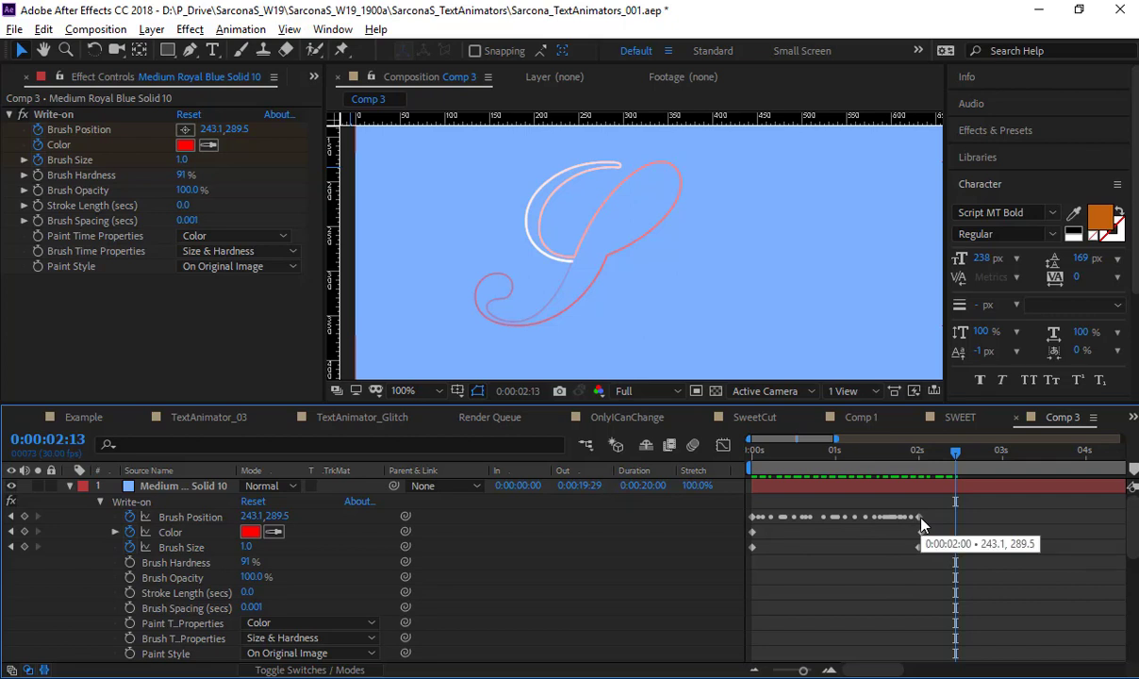
mouse_move(922, 525)
left_mouse_down()
mouse_move(1119, 520)
mouse_move(830, 517)
mouse_move(1106, 525)
left_mouse_up()
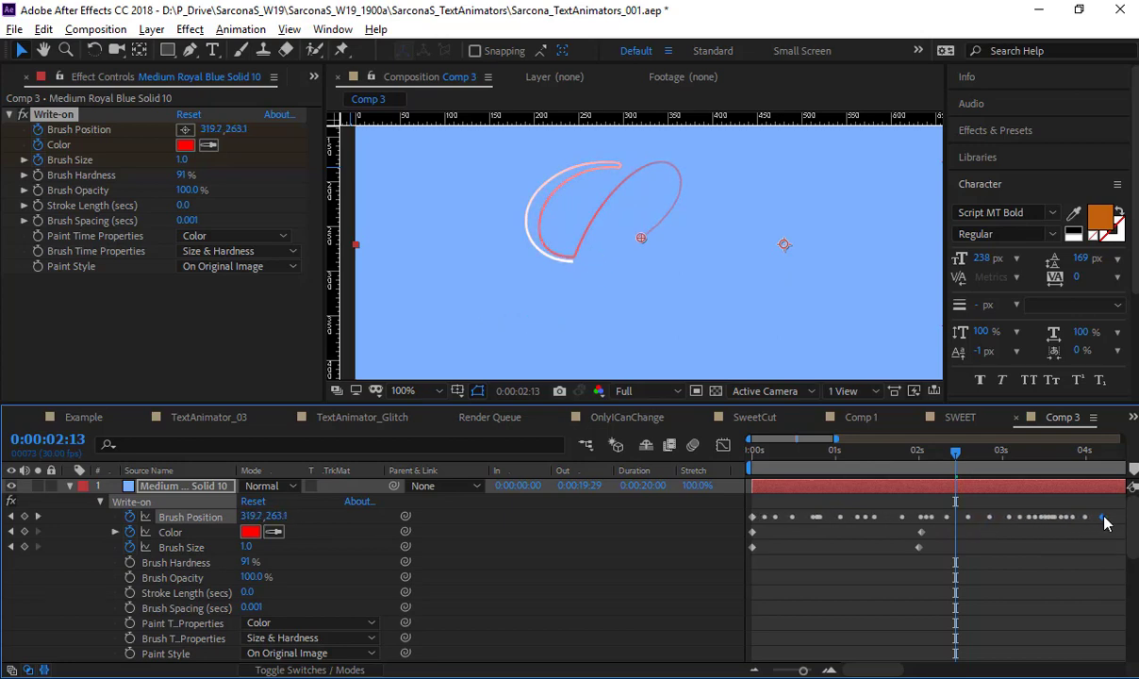
left_click_drag(801, 452, 739, 462)
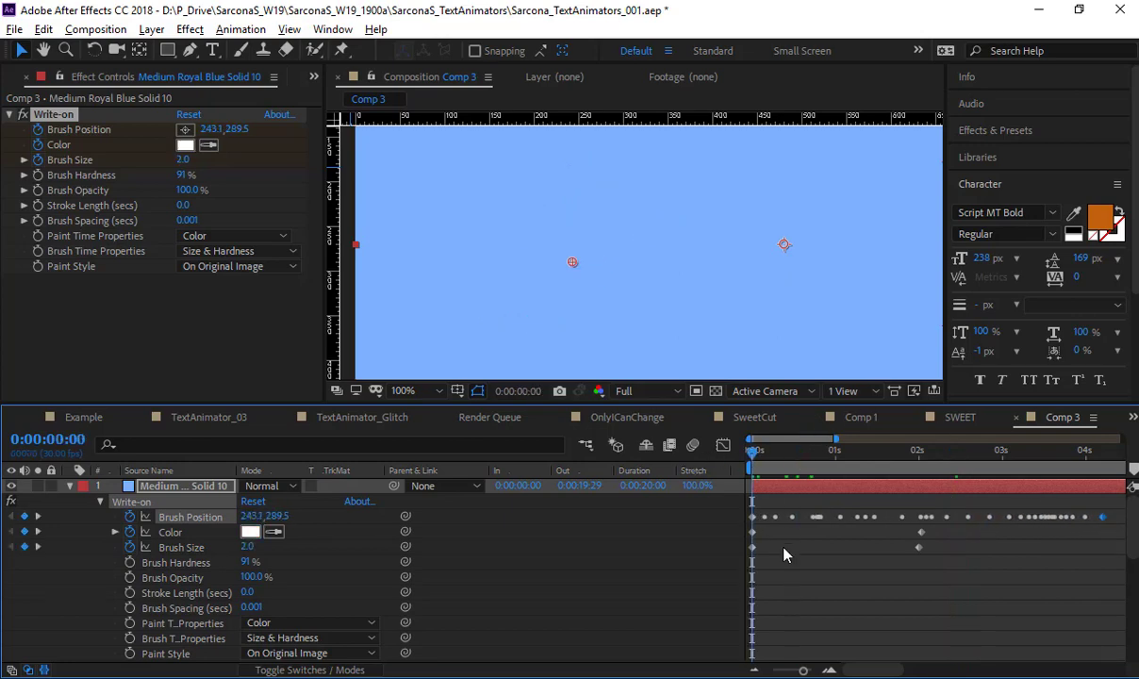
key("space")
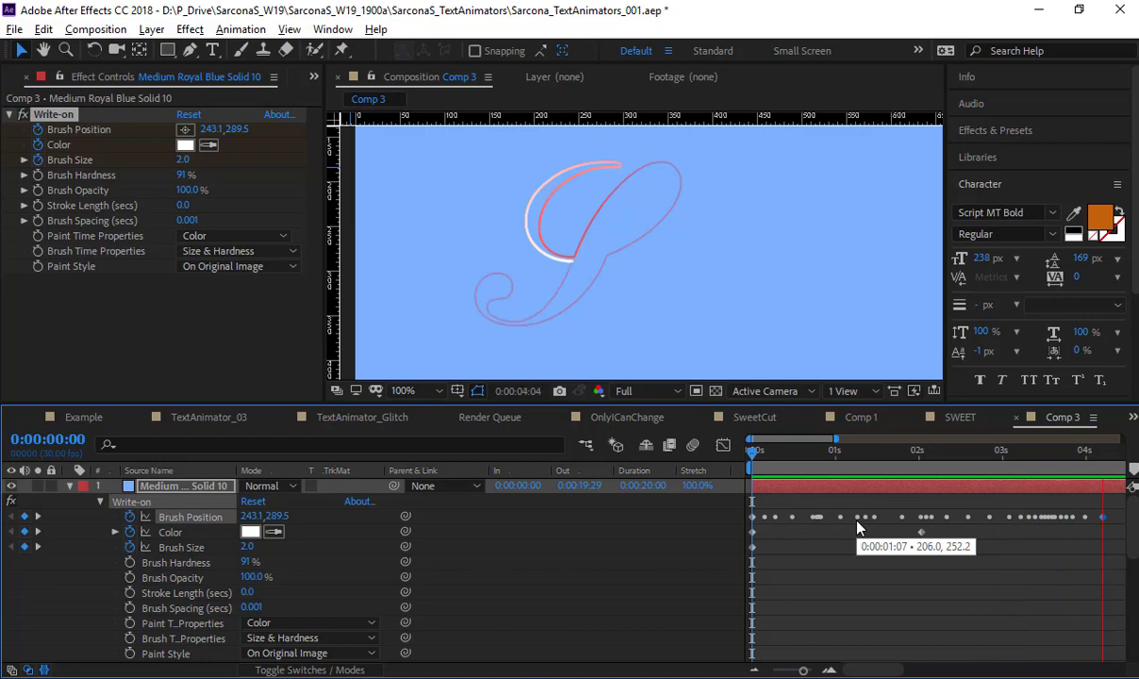
key("space")
- Copy the Mask Path of Mask 2 and paste it into the Write-on Brush Position at 0:00:04:10
scroll(722, 549, "down", 5)
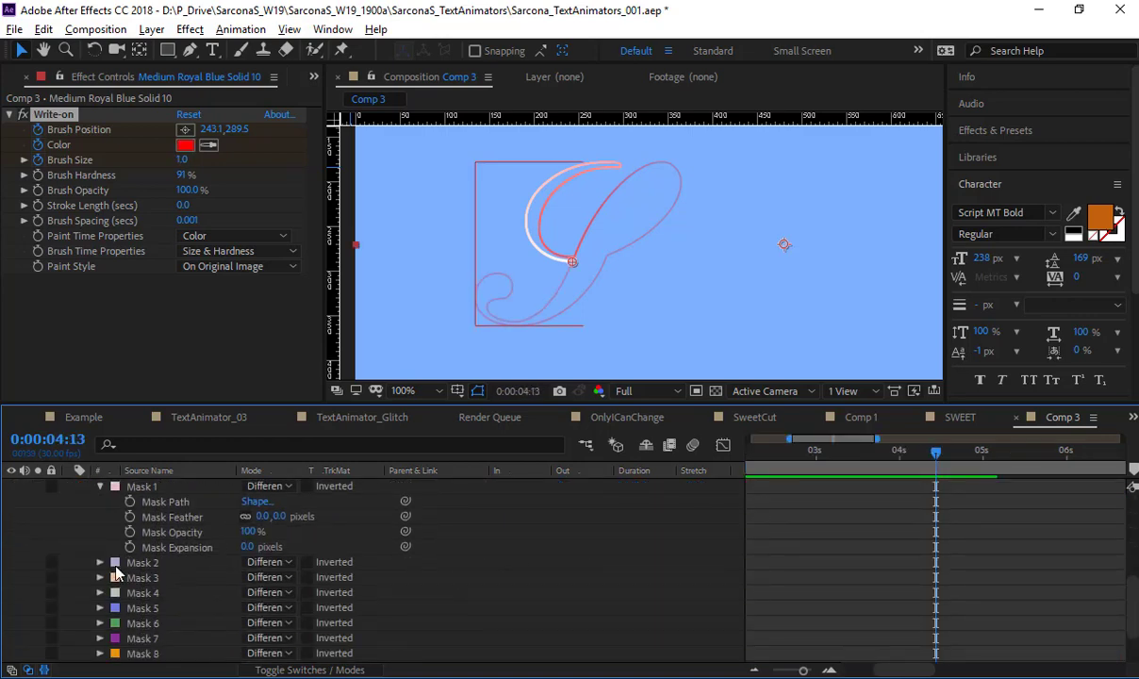
left_click(100, 561)
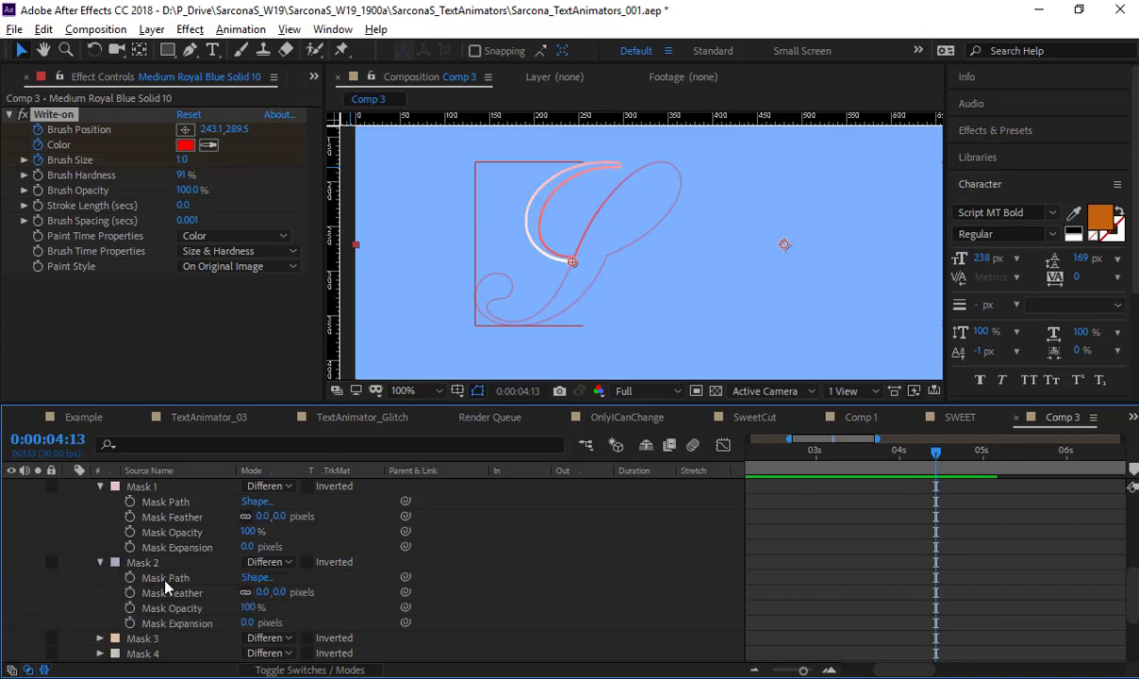
left_click(165, 580)
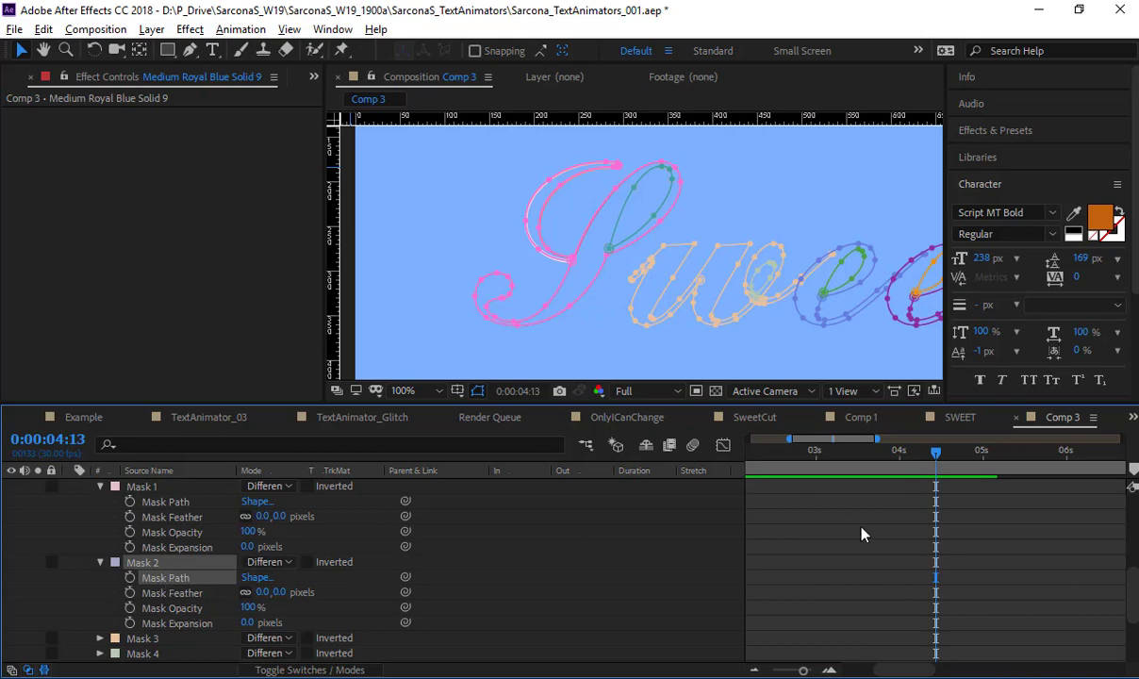
scroll(856, 582, "up", 5)
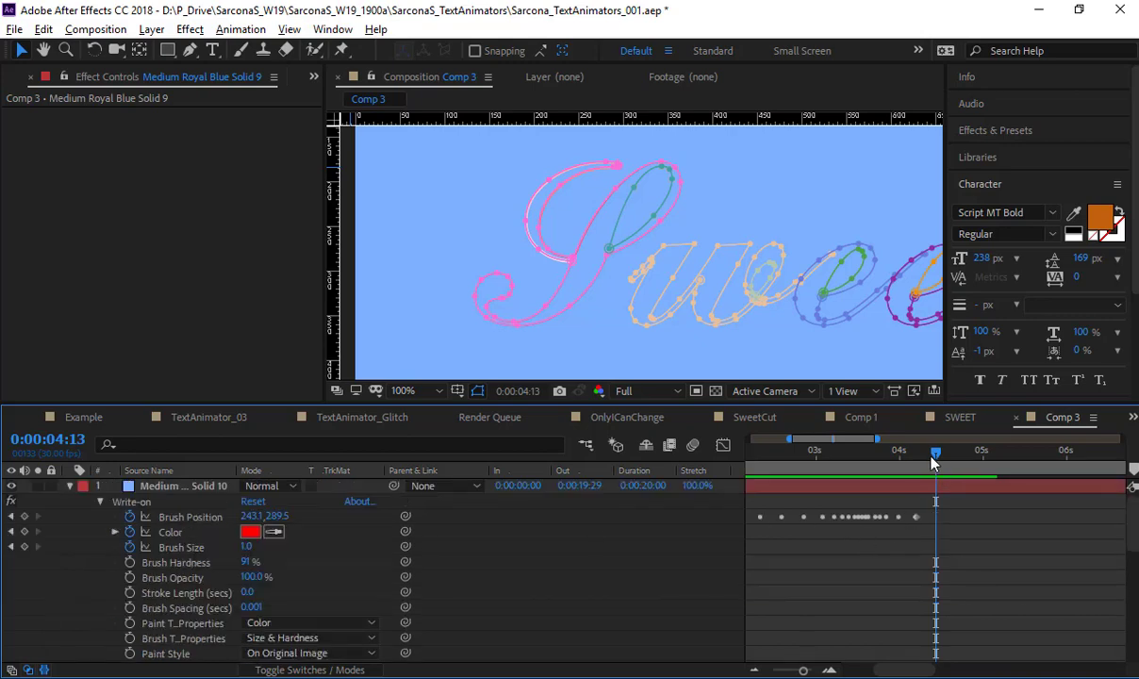
mouse_move(935, 454)
left_mouse_down()
mouse_move(913, 506)
mouse_move(929, 471)
left_mouse_up()
left_click(922, 488)
left_click(686, 550)
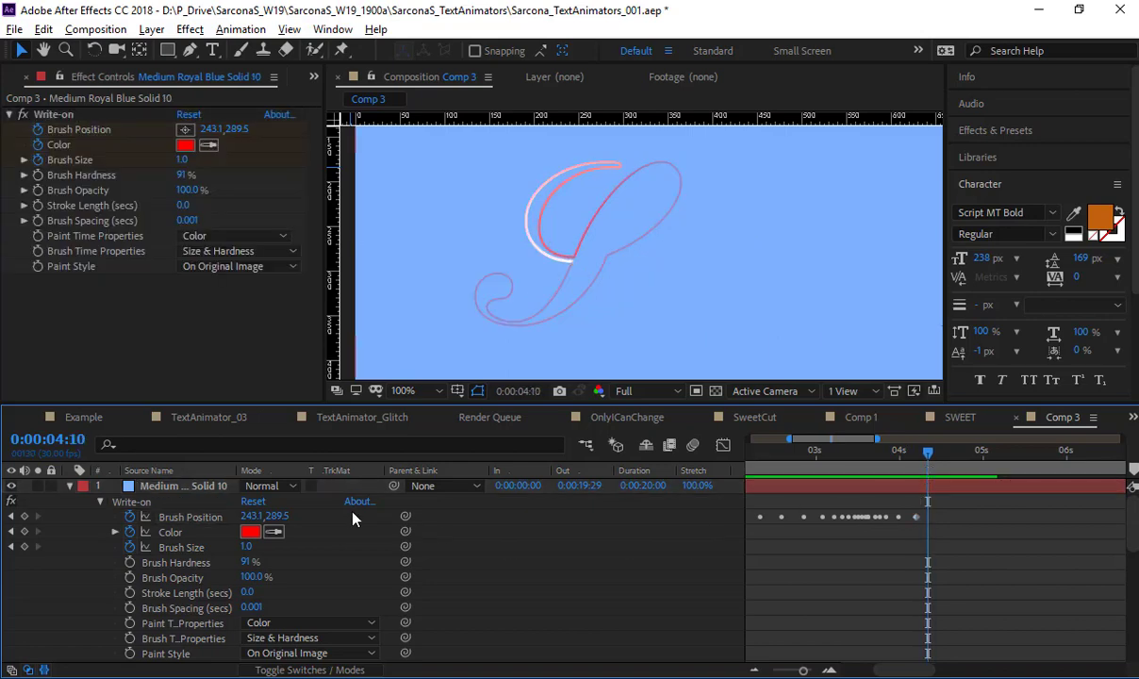
left_click(209, 518)
key("ctrl+v")
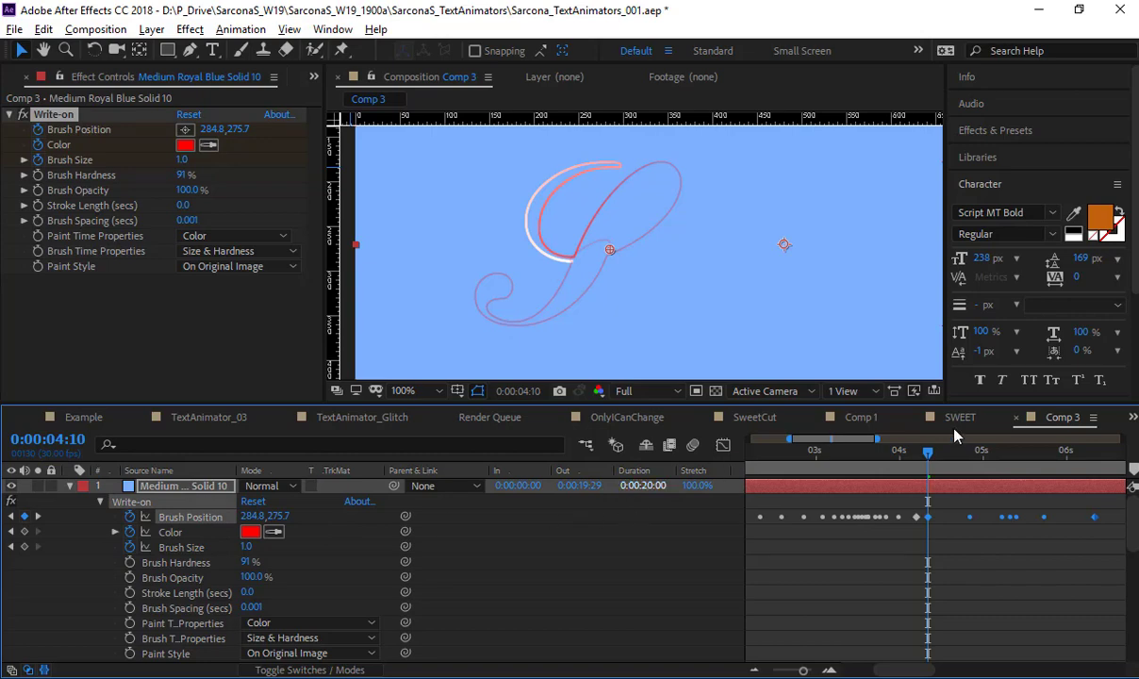
- Keyframe the Write-on Brush Size at 0 where the first letter path ends, at 0:00:04:06
mouse_move(936, 455)
left_mouse_down()
mouse_move(1057, 455)
mouse_move(1109, 470)
mouse_move(917, 456)
left_mouse_up()
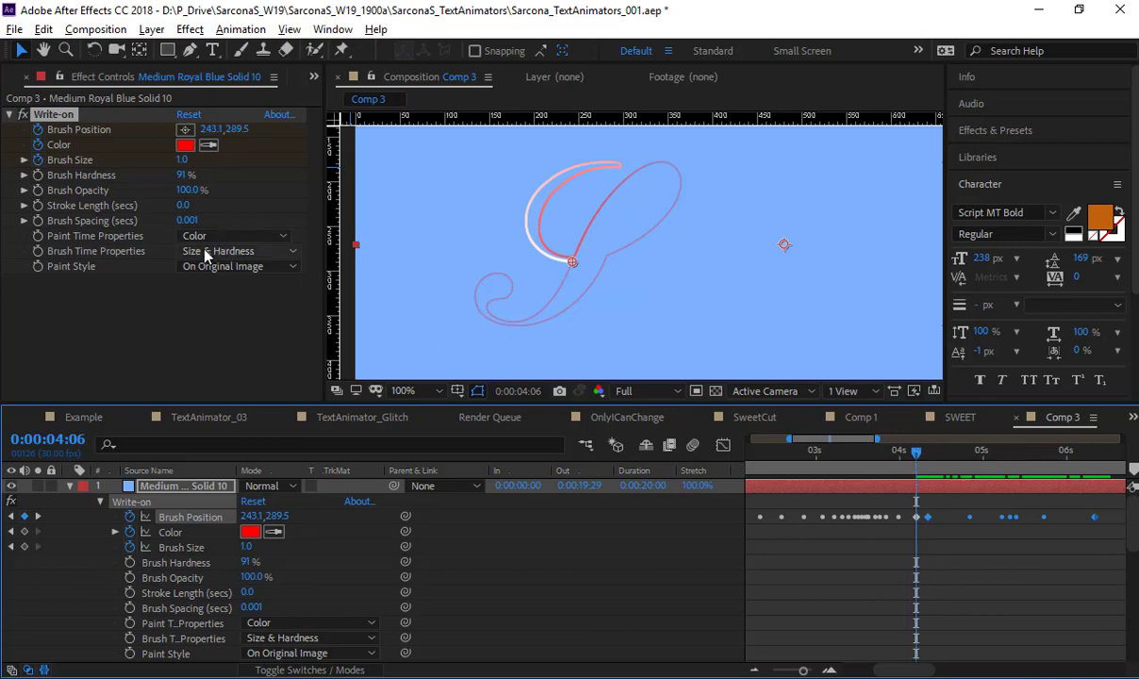
left_click(182, 160)
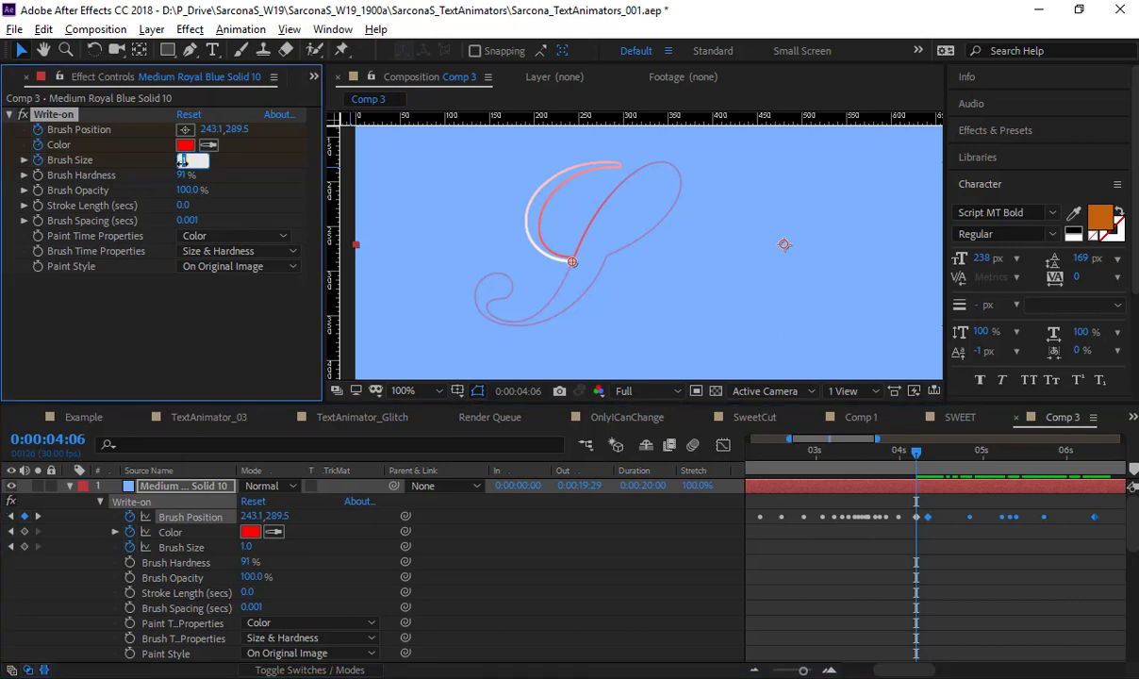
type("0")
key("Return")
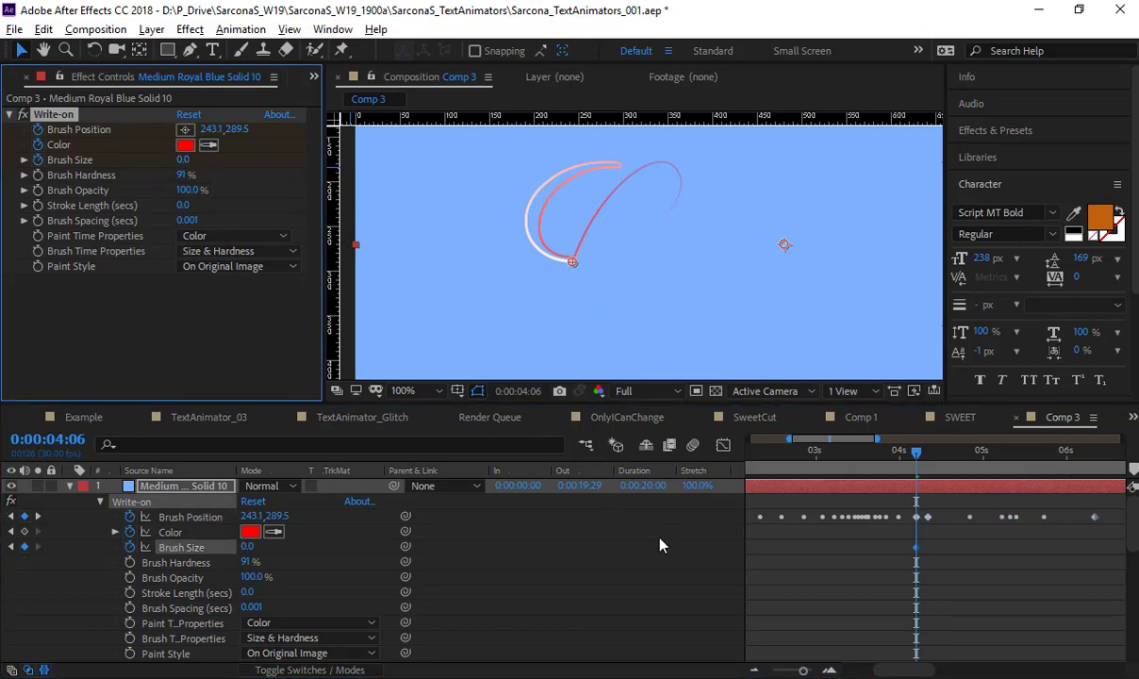
- Keyframe the Write-on Brush Size at 1 at 0:00:04:05, one frame before the first letter path ends
left_click_drag(802, 670, 796, 671)
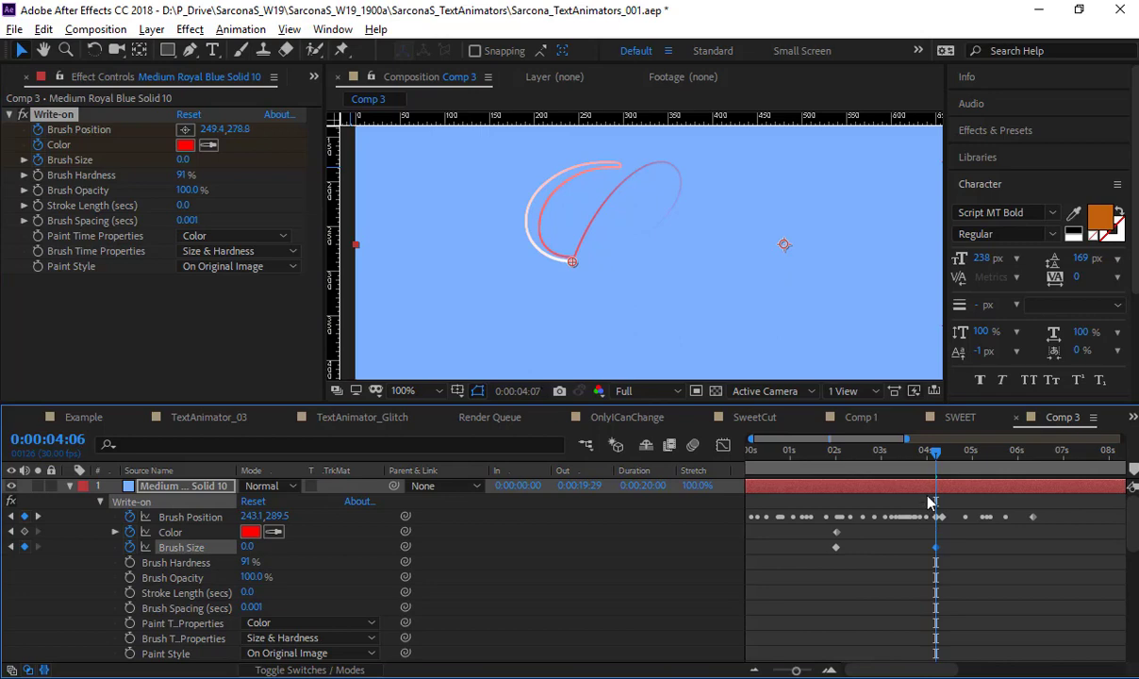
key("Page_Up")
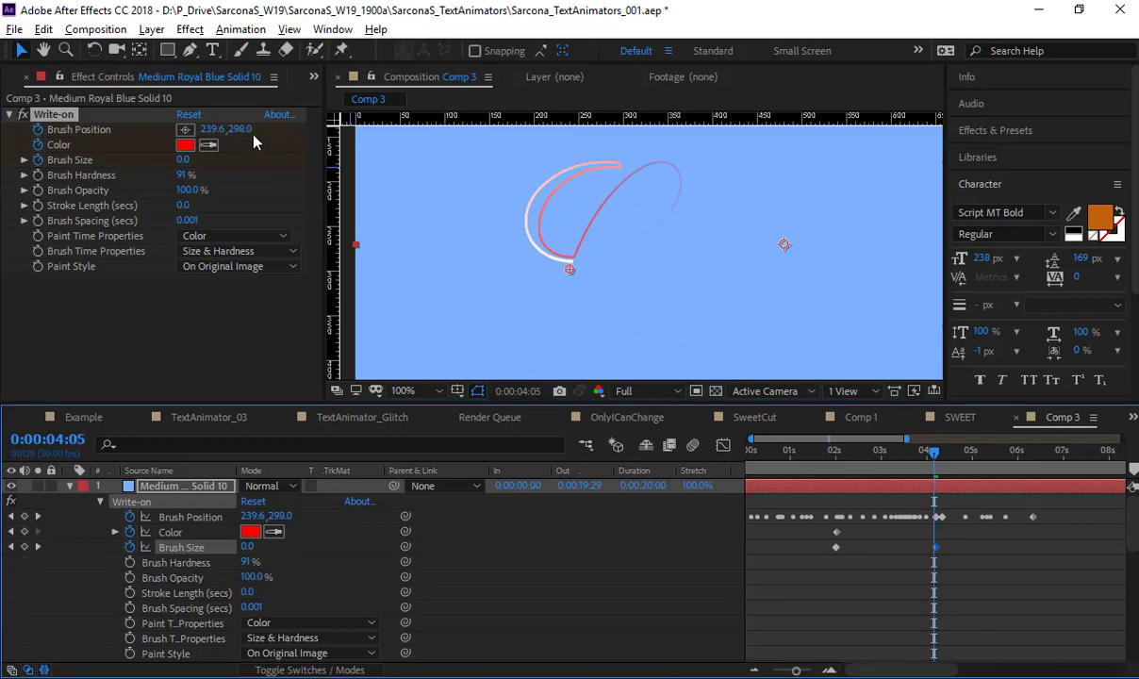
left_click(182, 159)
type("1")
key("Return")
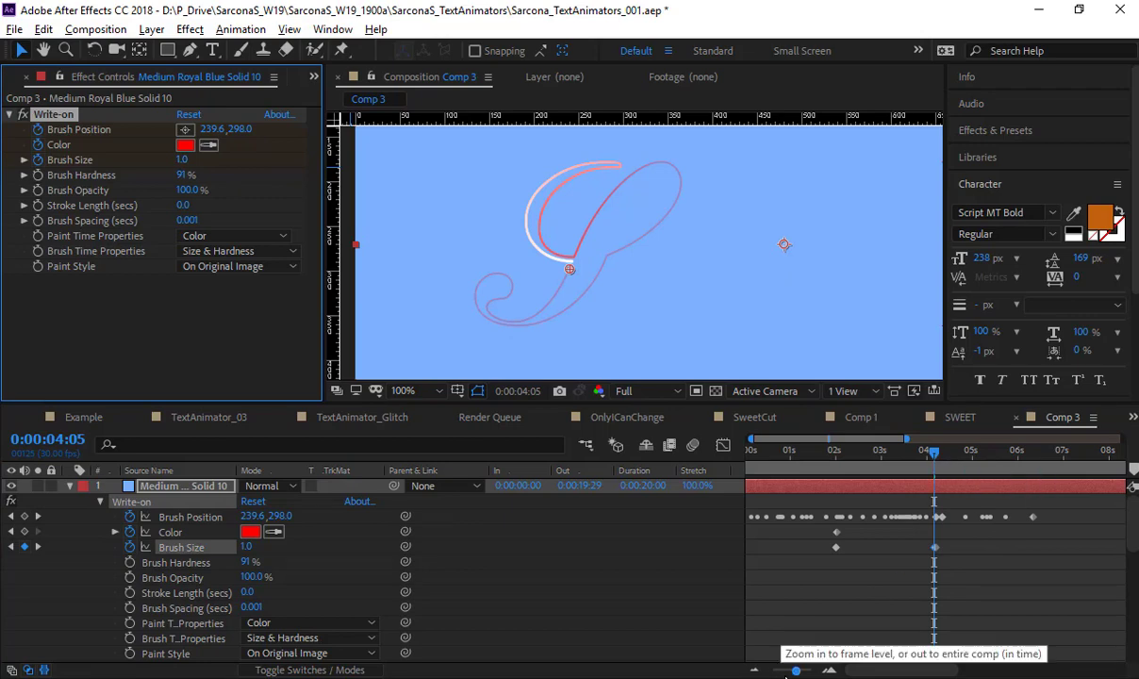
- Add a Brush Size keyframe holding 0 at 0:00:04:09, one frame before the second letter path begins
left_click_drag(795, 670, 812, 671)
key("Page_Up")
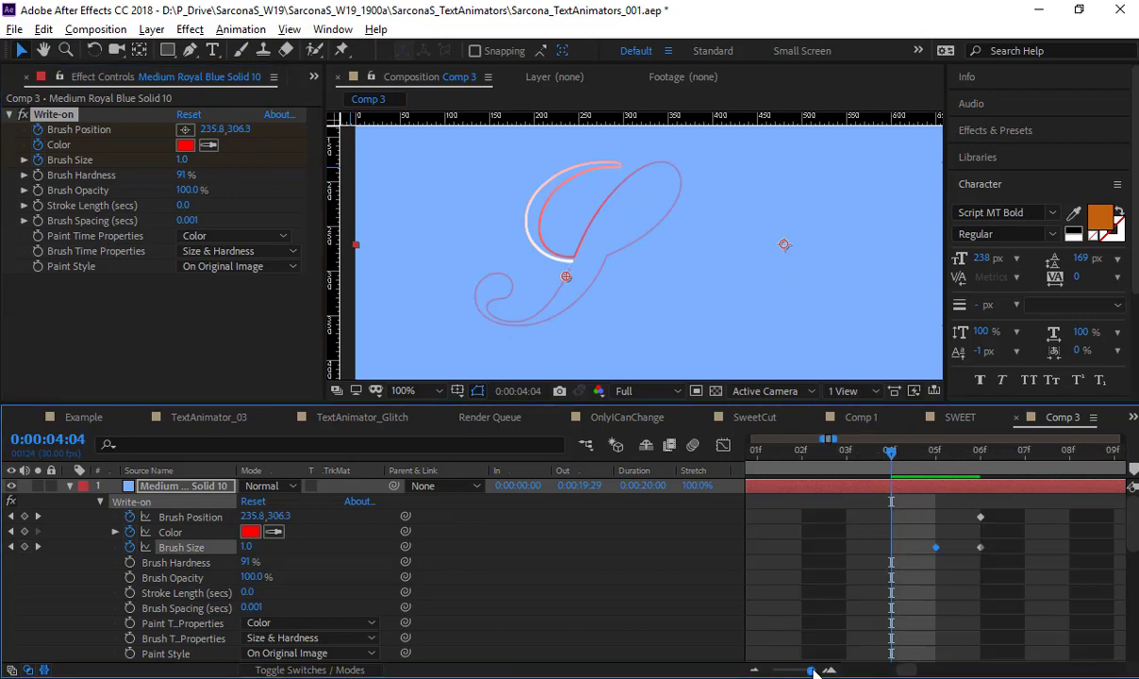
key("Page_Down")
key("Page_Down")
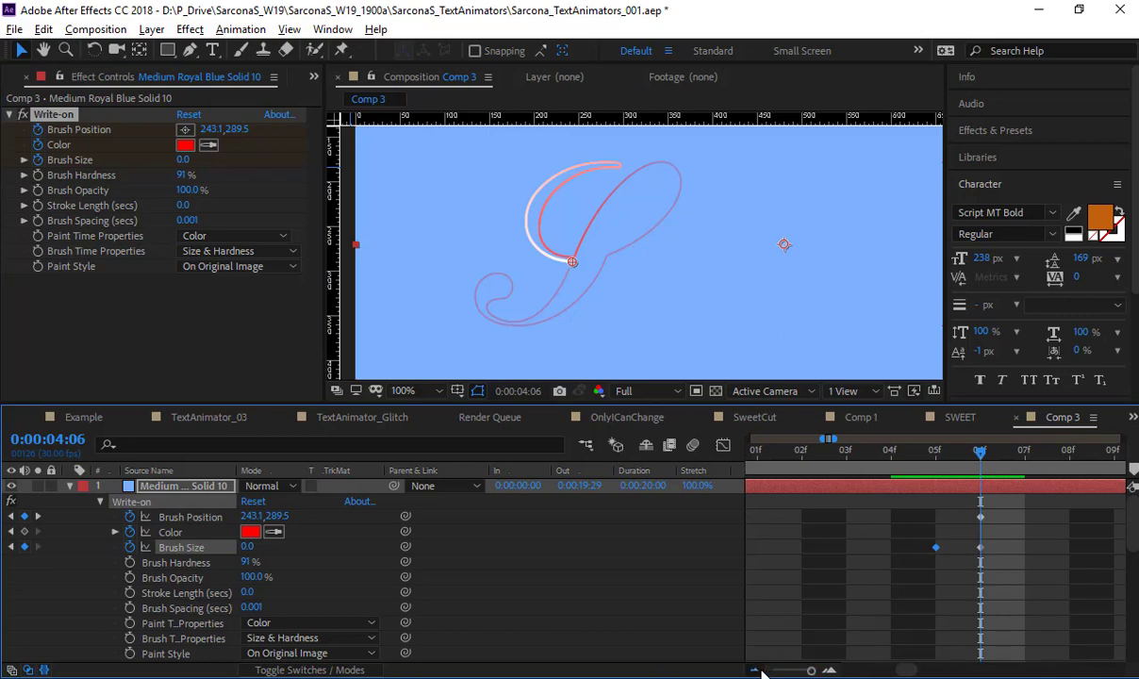
left_click(756, 668)
key("Page_Up")
key("Page_Up")
key("Page_Down")
key("Page_Down")
key("Page_Down")
key("Page_Down")
key("Page_Down")
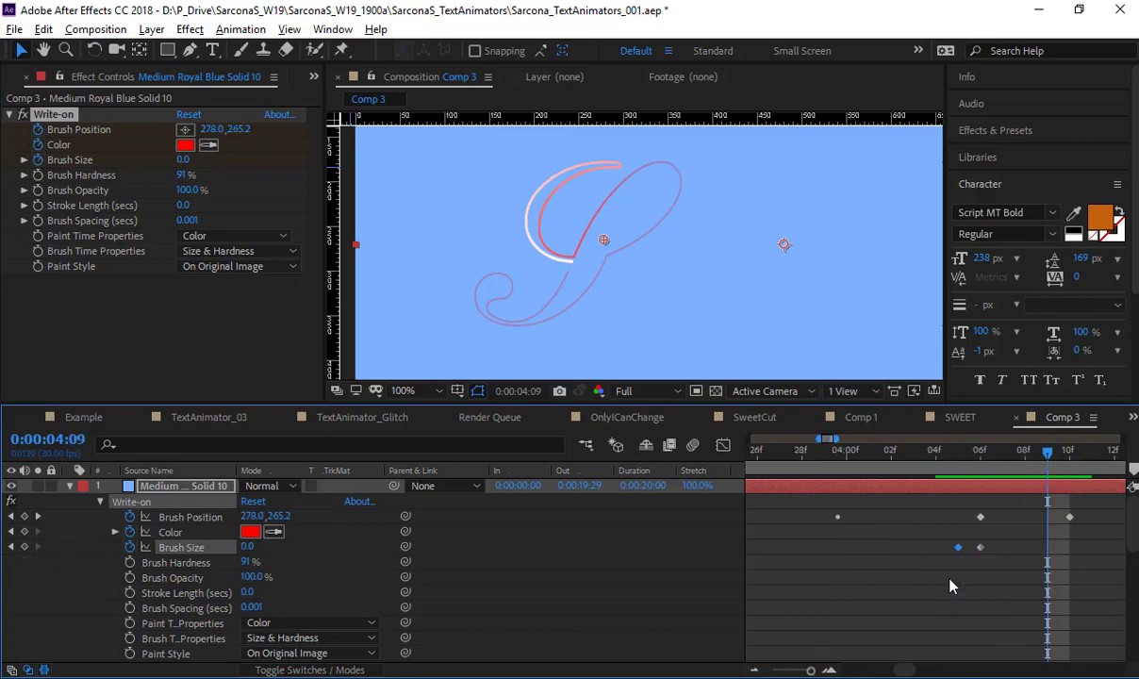
left_click(24, 547)
- Keyframe the Brush Size at 1 at 0:00:04:10, where the second letter path begins
key("Page_Down")
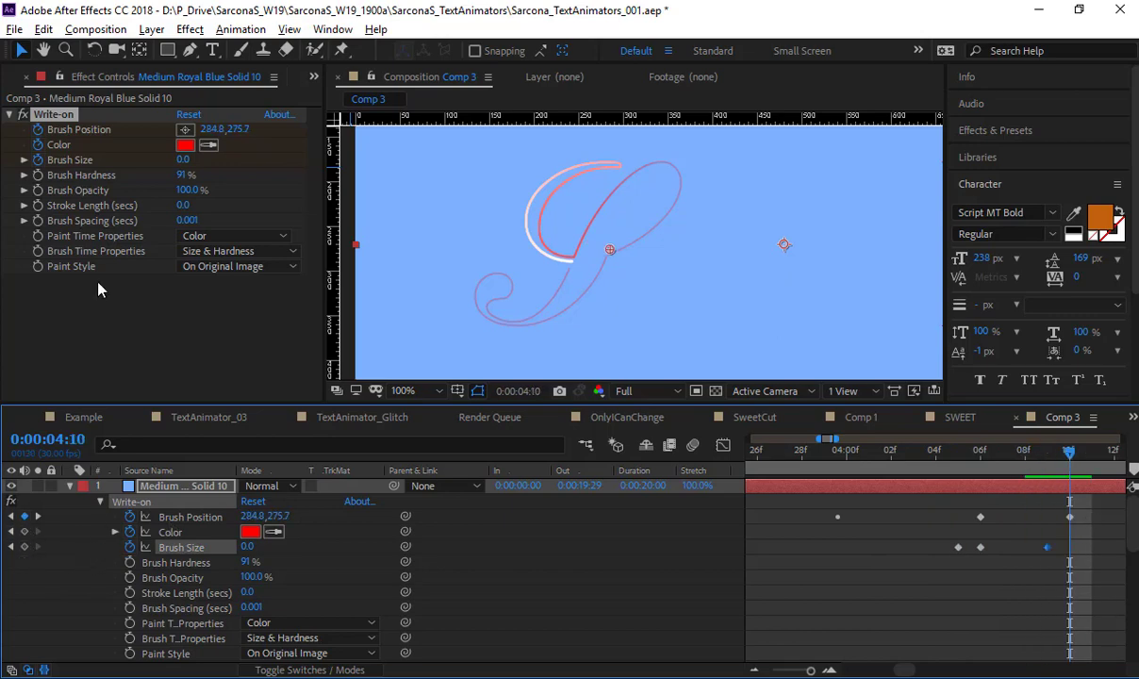
left_click(182, 159)
type("1")
key("Return")
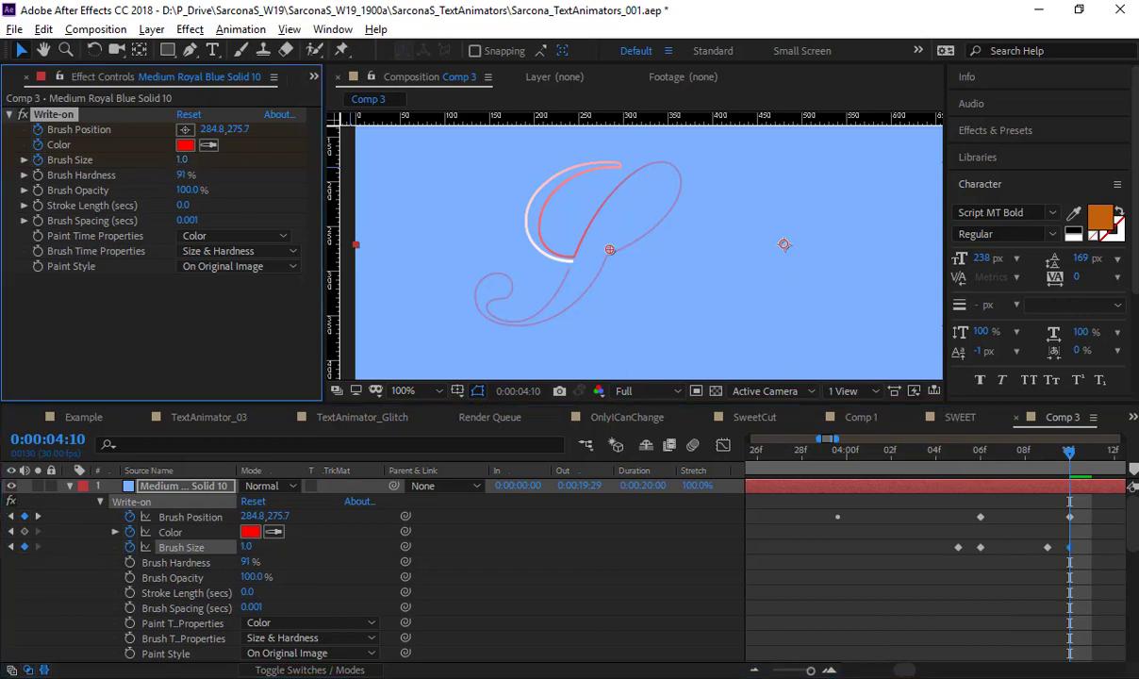
- Play the animation from the start to check the gap between the two strokes
left_click_drag(809, 671, 792, 670)
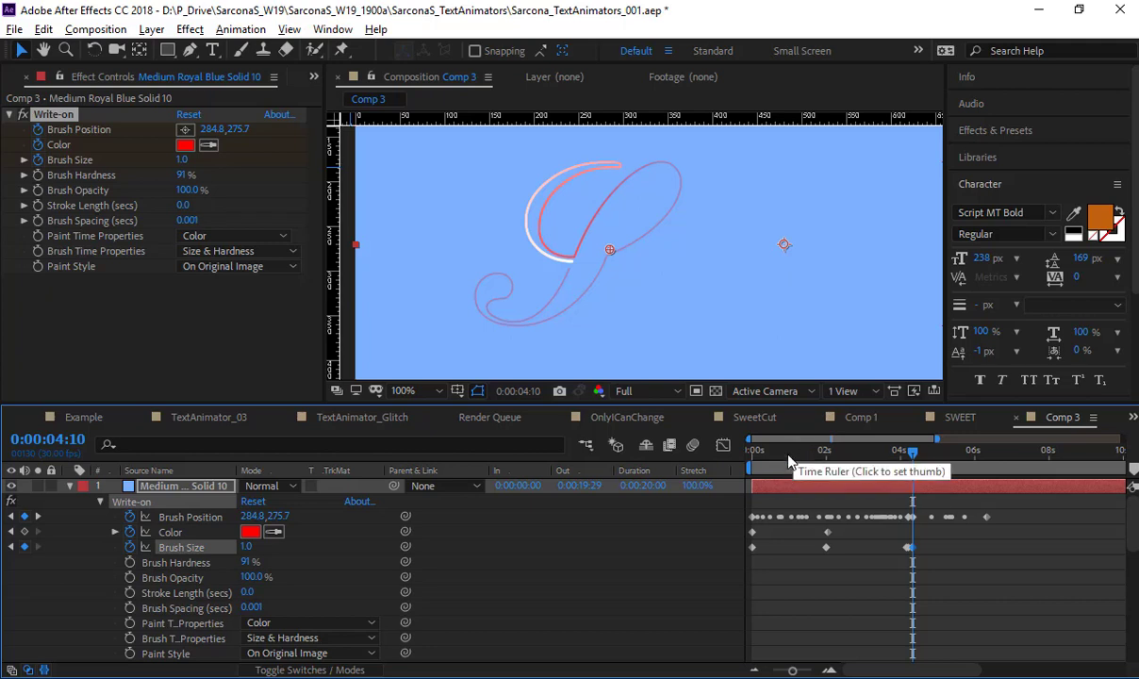
left_click_drag(788, 457, 665, 470)
key("space")
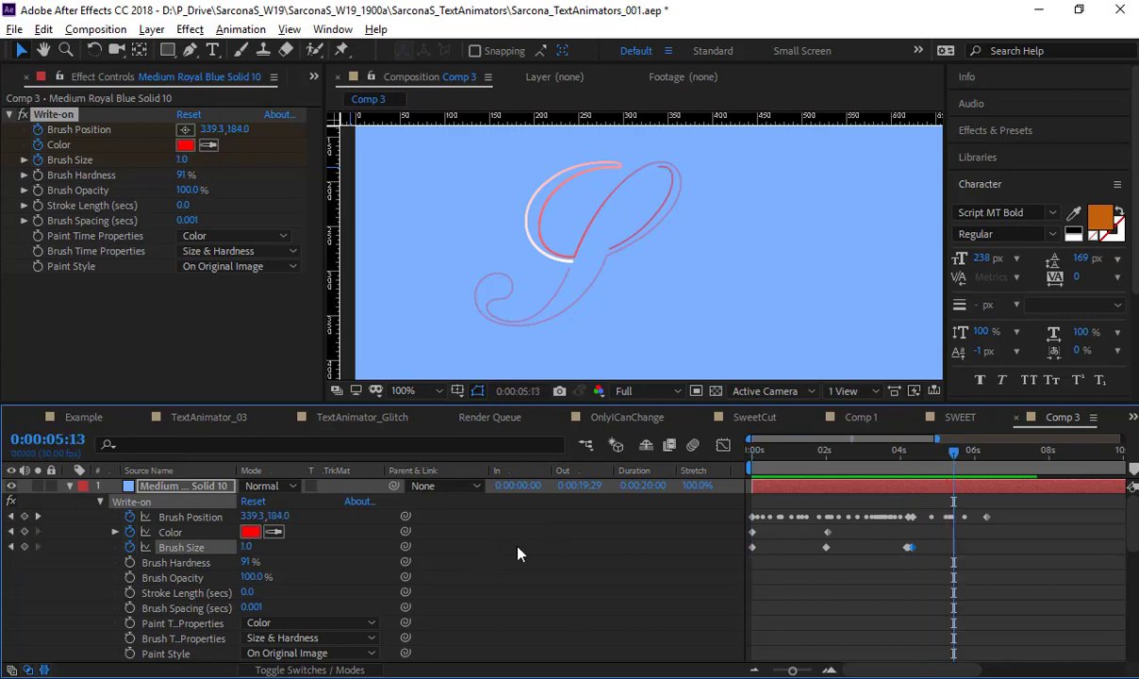
key("space")
- Undo the Brush Size keyframes after 0:00:04:00 and the pasted Mask 2 path in Brush Position
key("ctrl+z")
key("ctrl+z")
key("ctrl+z")
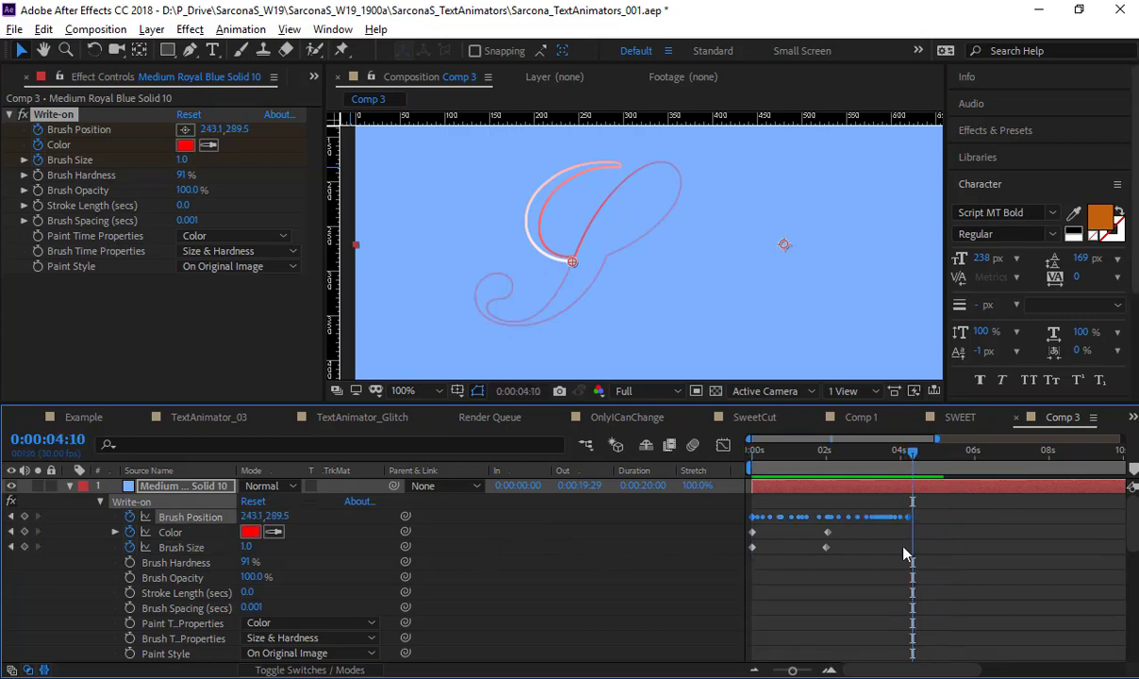
- Move the last Color and Brush Size keyframes near the end of the Brush Position path, and collapse the layer's properties
mouse_move(808, 552)
left_mouse_down()
mouse_move(835, 527)
mouse_move(865, 554)
mouse_move(910, 554)
left_mouse_up()
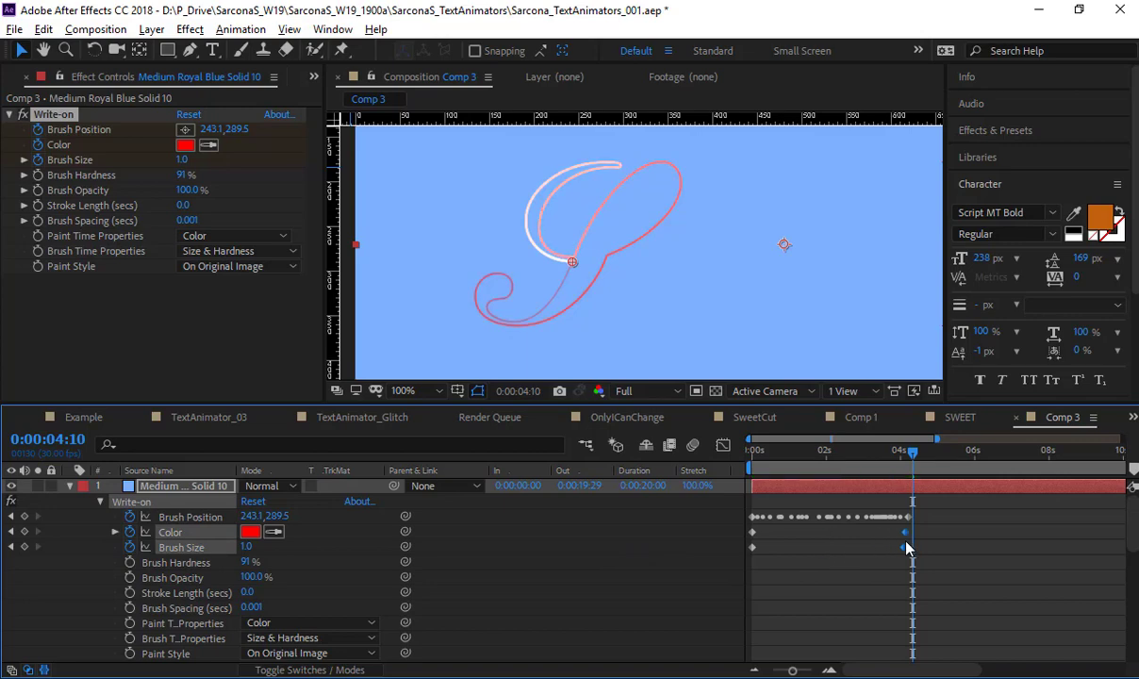
key("u")
key("u")
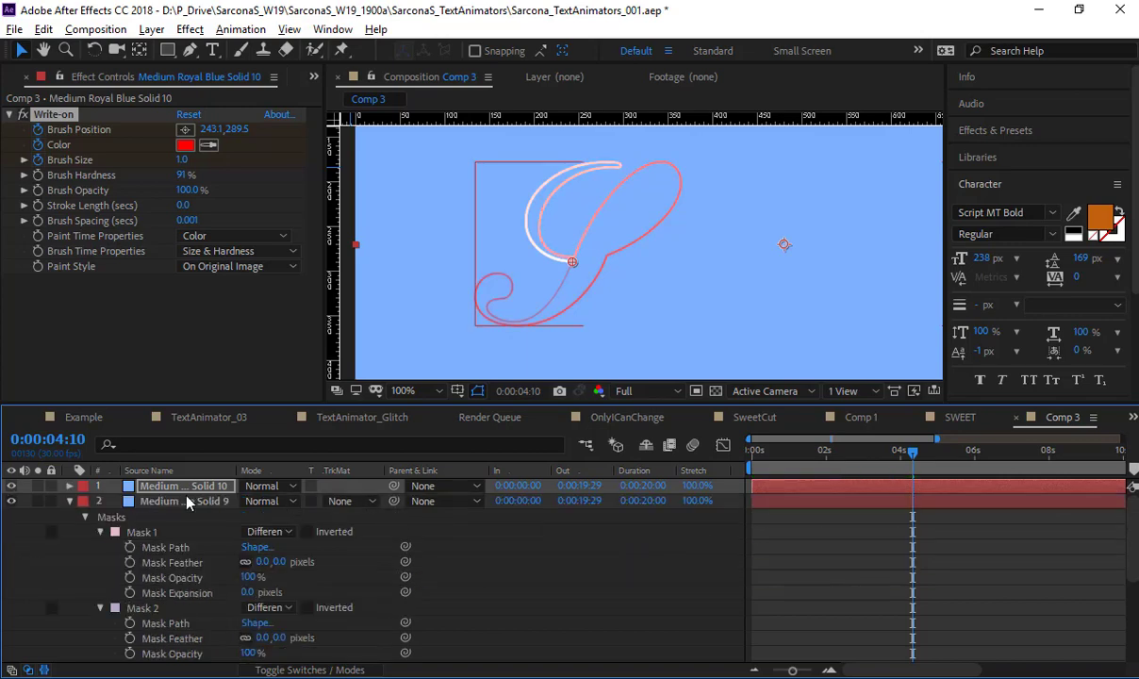
- Duplicate the Medium Royal Blue Solid 10 layer and expand the copy's Write-on properties
left_click(209, 488)
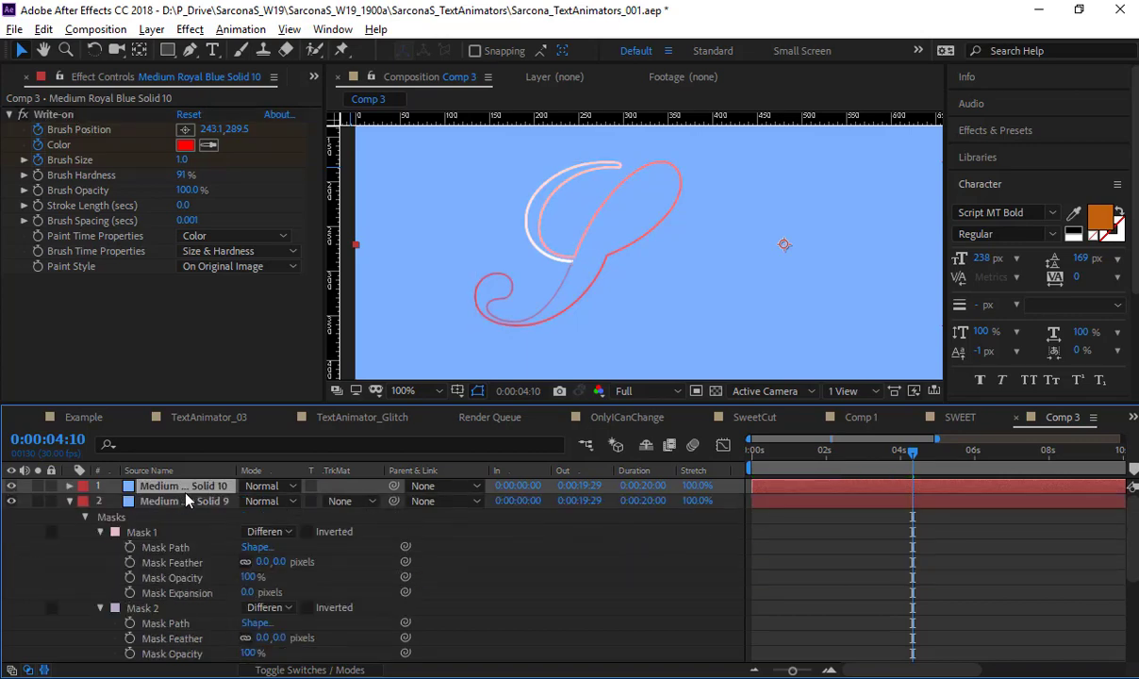
key("ctrl+d")
left_click(183, 516)
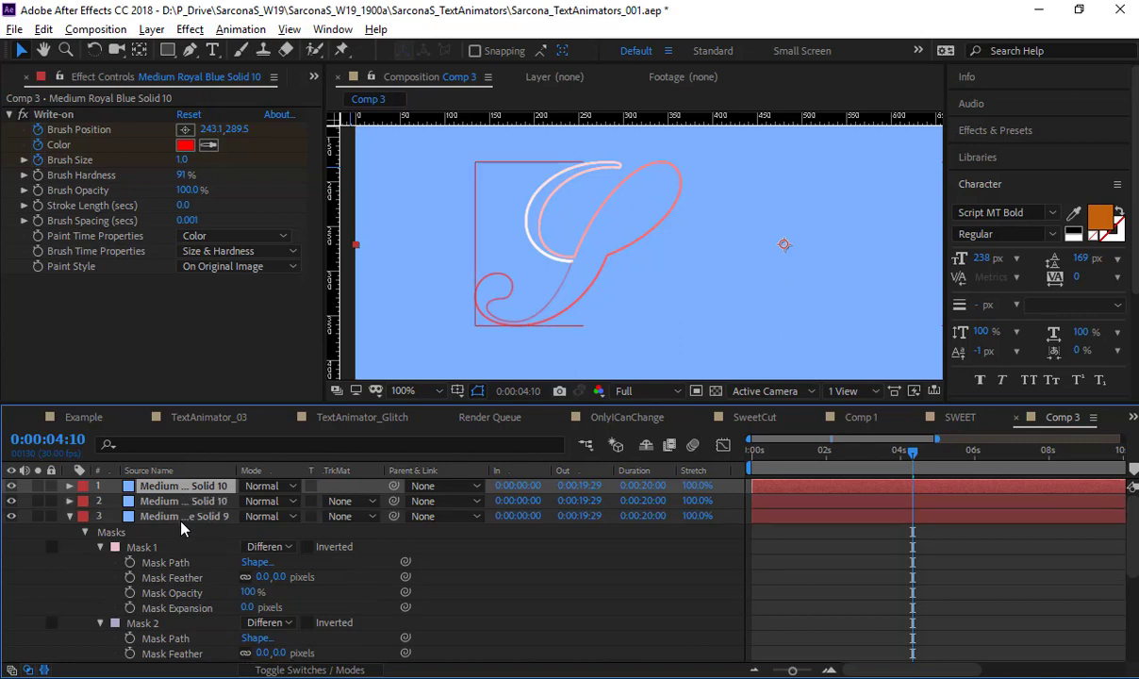
left_click(105, 485)
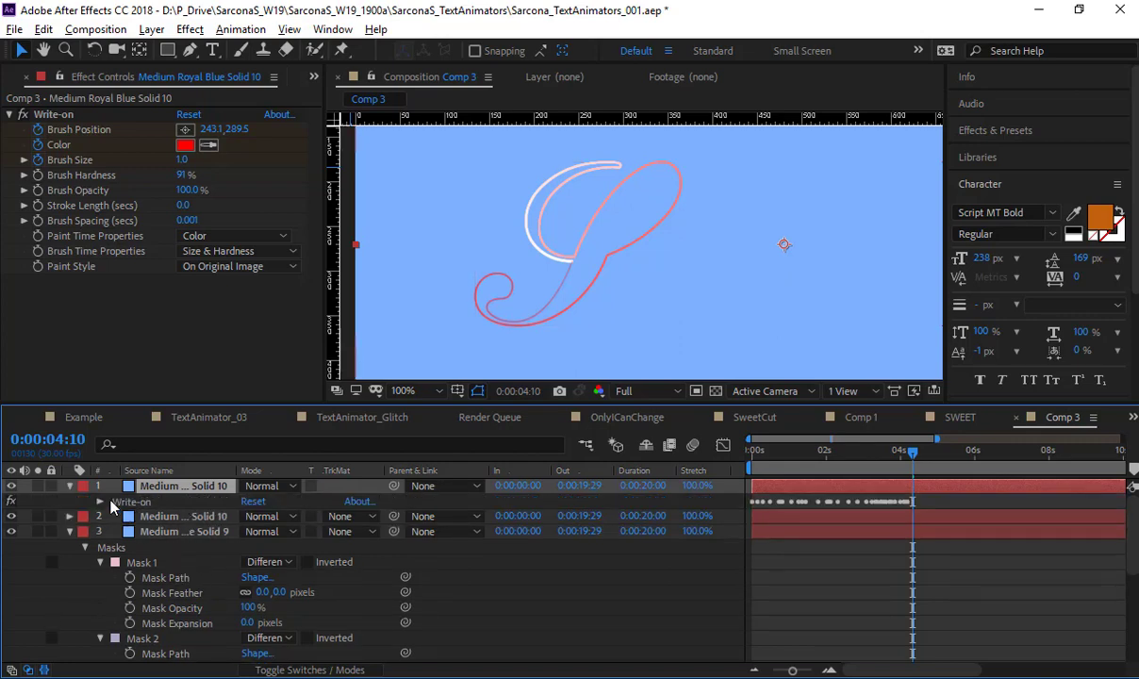
key("e")
left_click(100, 502)
- Replace the duplicate layer's Brush Position keyframes with the Mask Path of Mask 2, pasted at 0:00:00:00
scroll(175, 580, "down", 8)
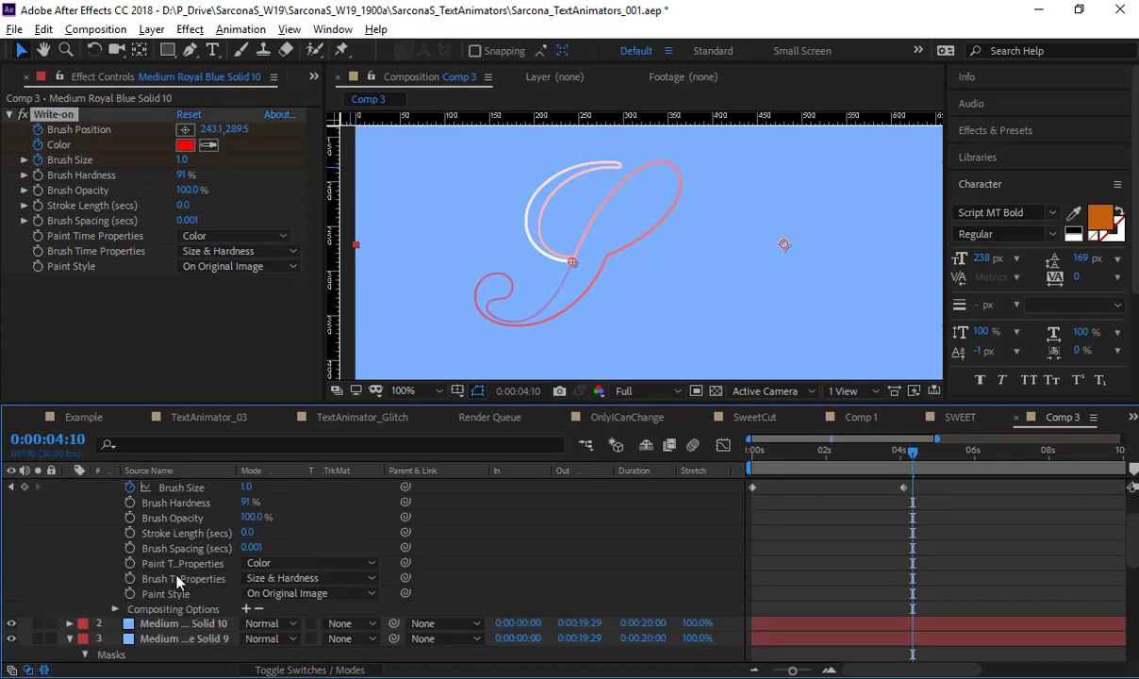
left_click(158, 533)
scroll(165, 539, "up", 8)
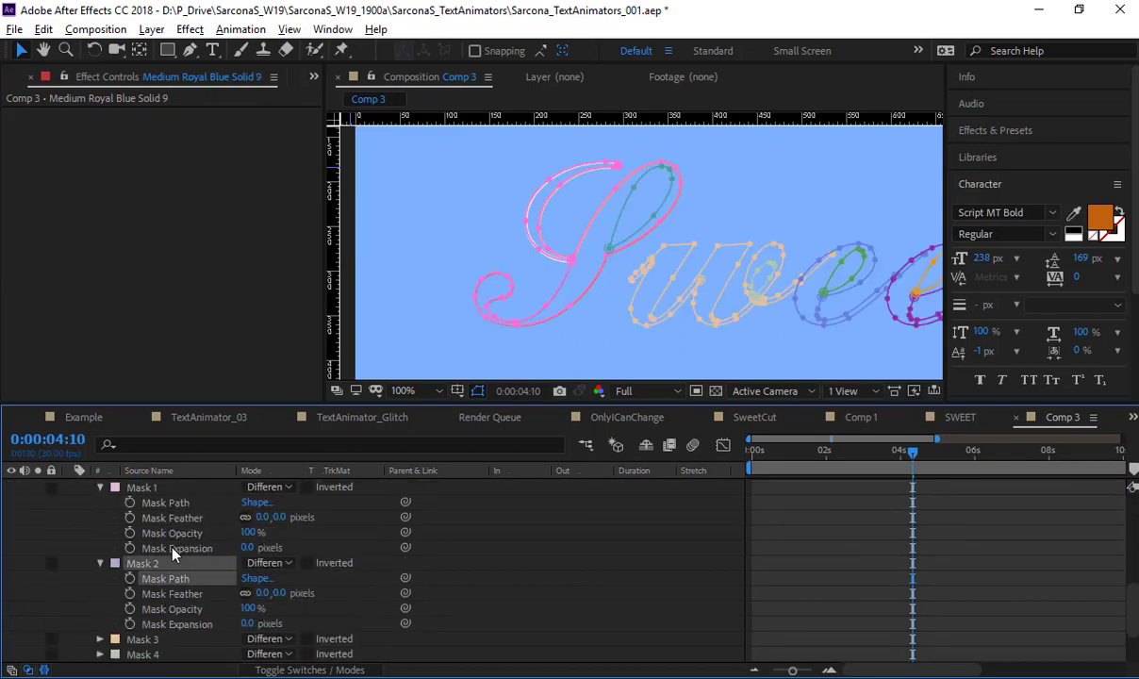
left_click(125, 486)
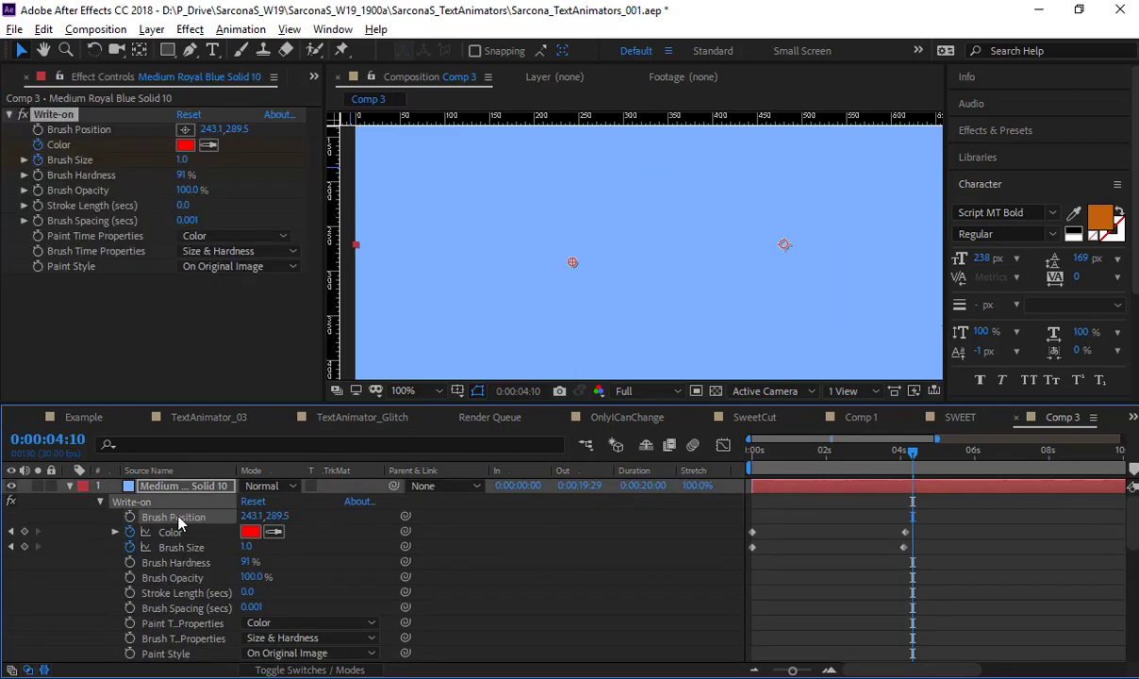
left_click(755, 455)
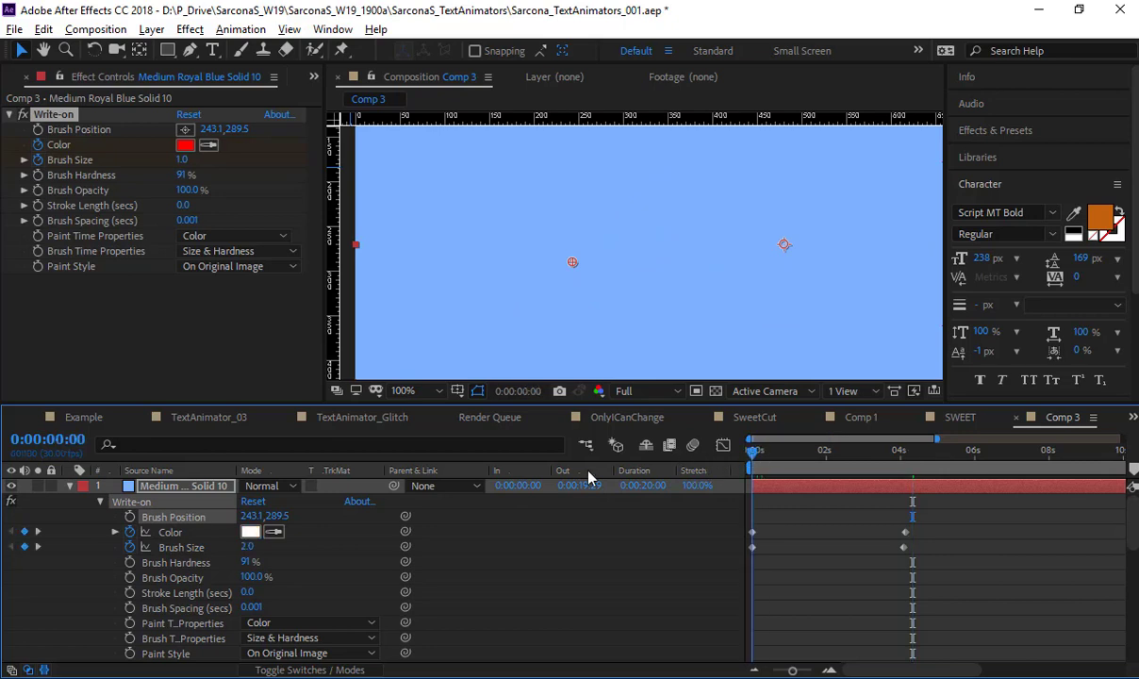
left_click(173, 516)
key("ctrl+v")
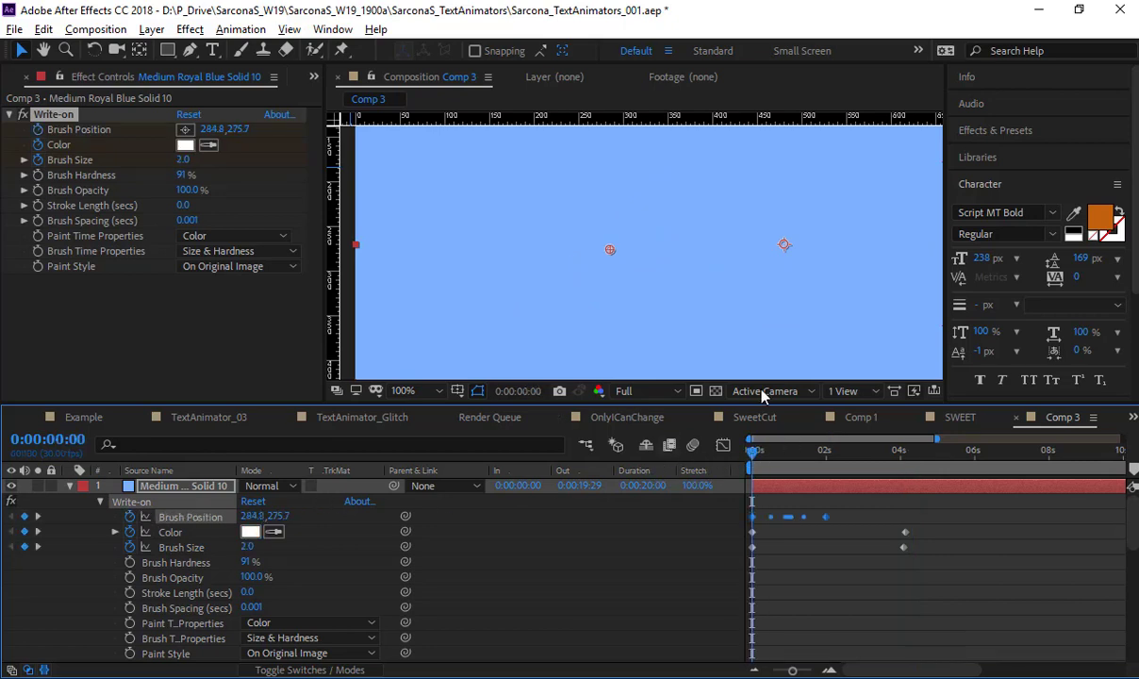
- Set the duplicate layer's Write-on Paint Style to On Transparent and play the animation
key("space")
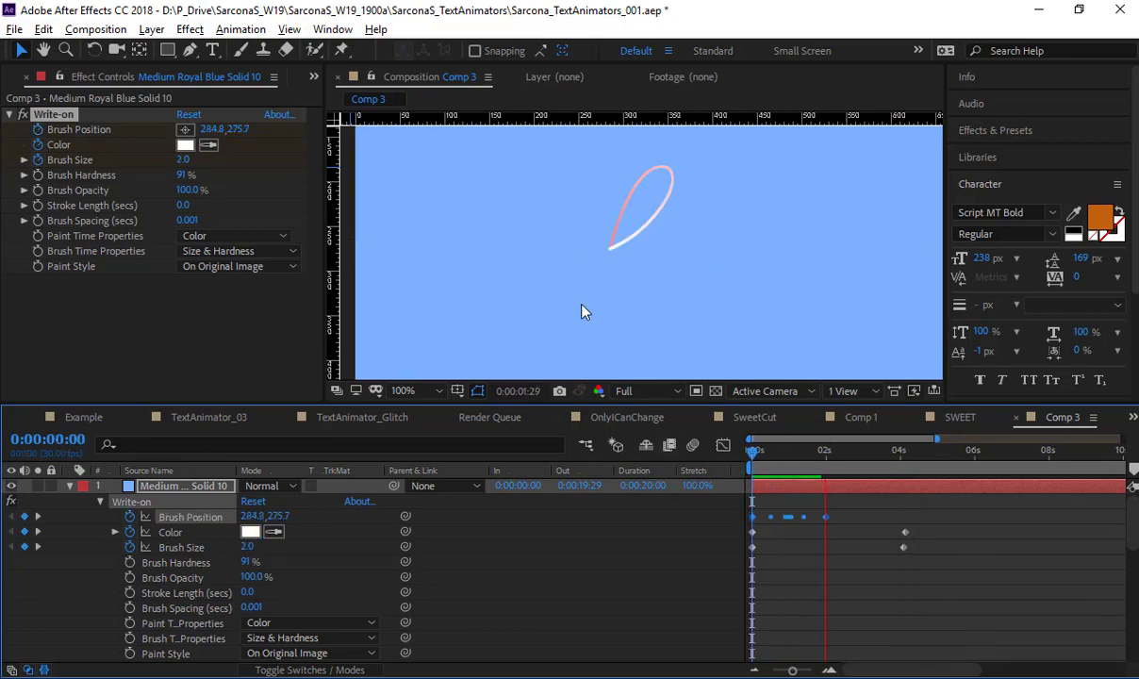
key("comma")
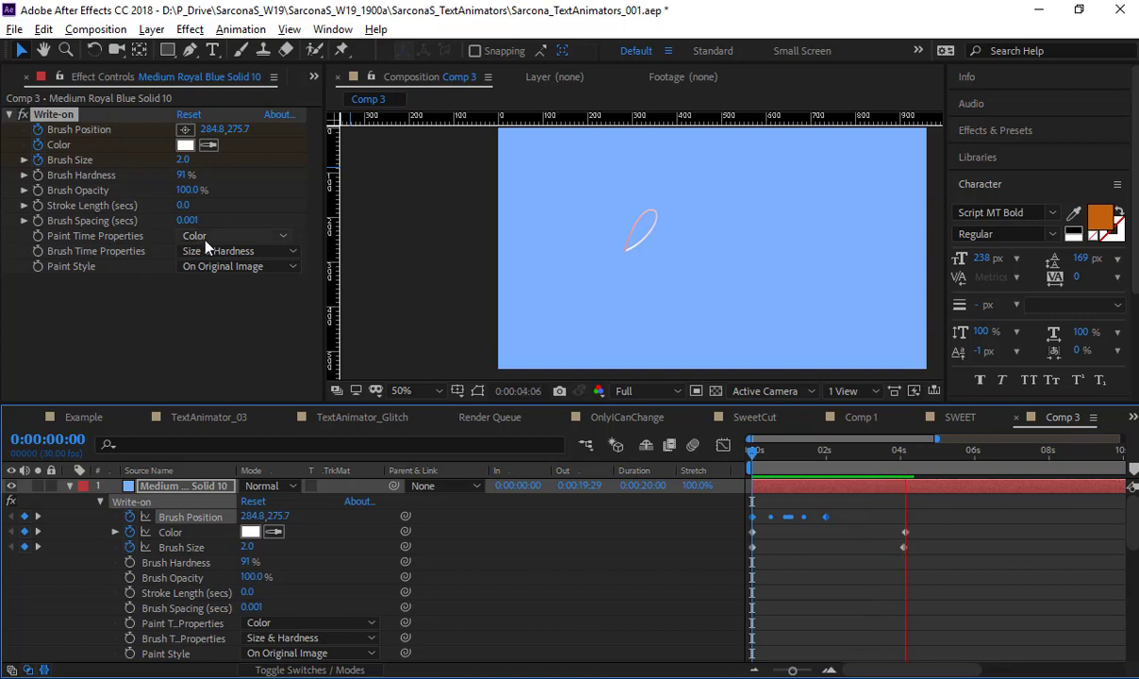
left_click(138, 273)
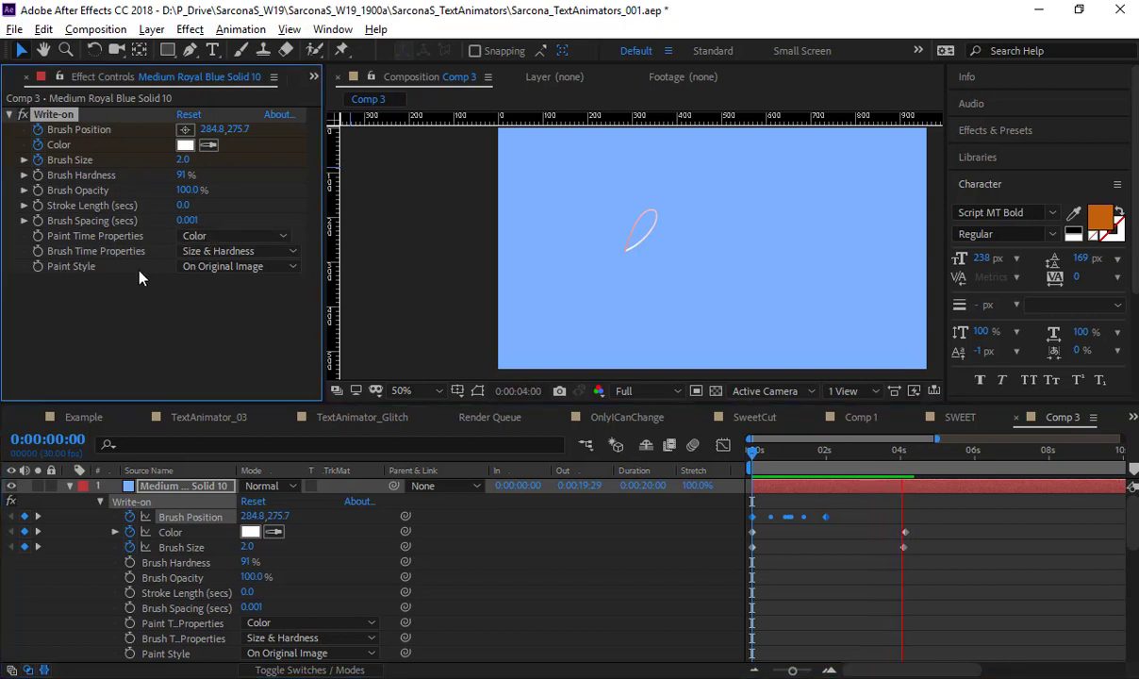
left_click(222, 266)
left_click(202, 302)
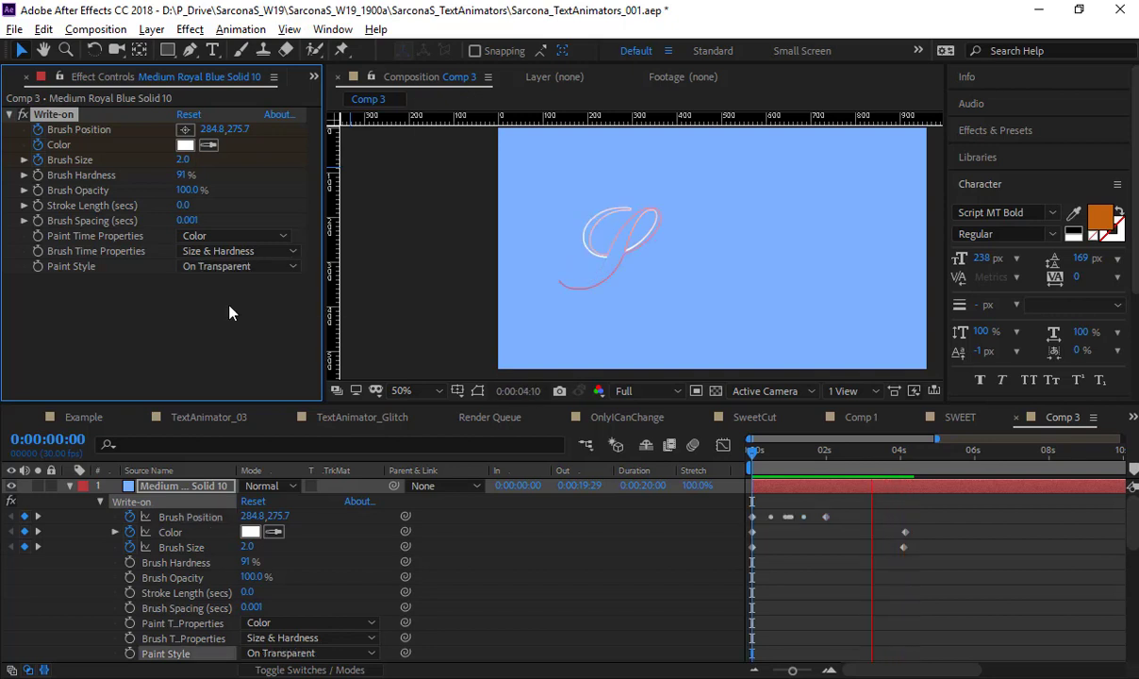
key("space")
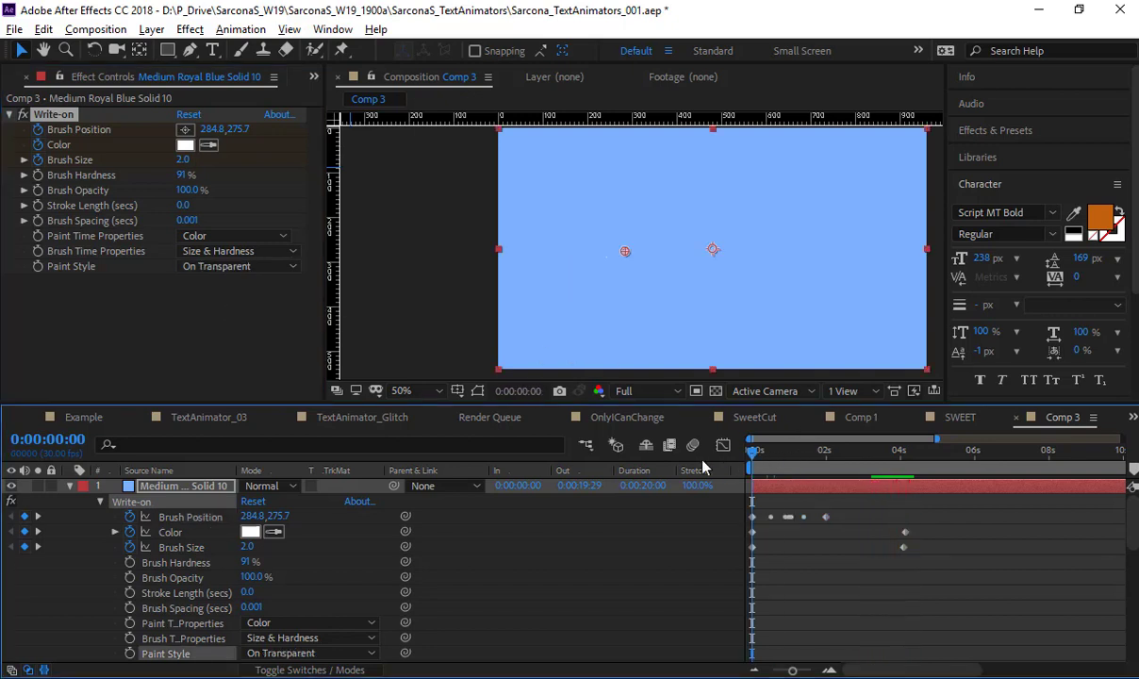
key("space")
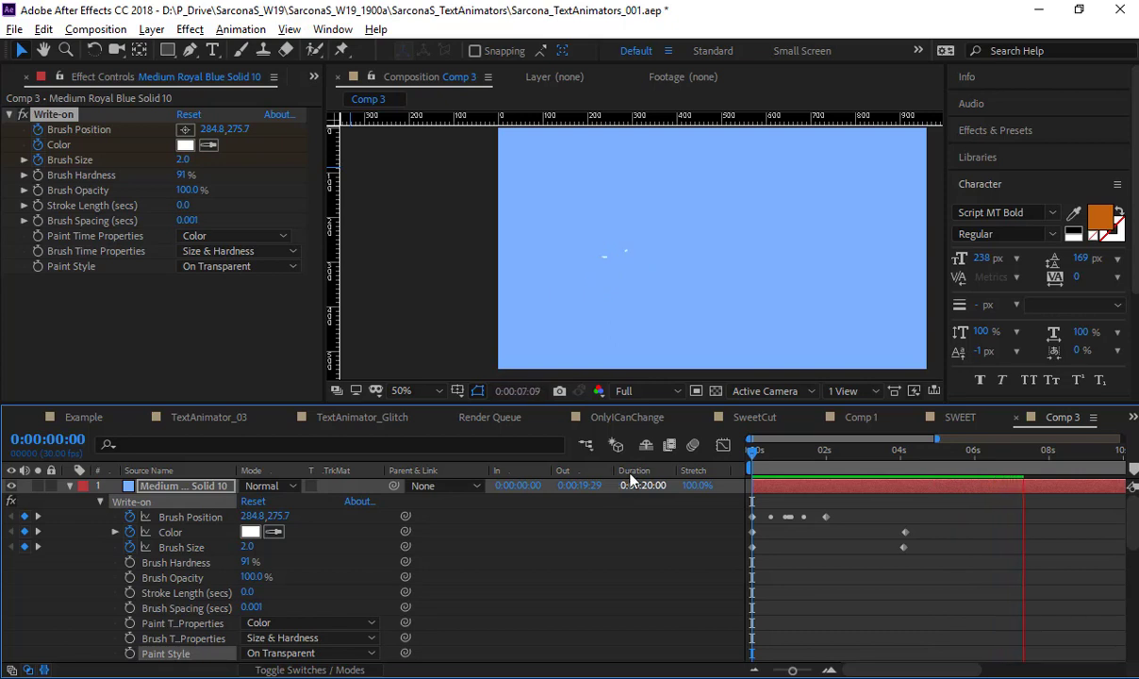
- Shift the duplicate Solid 10 layer to start at 0:00:03:22, near the end of the first stroke, and play from the start
left_click_drag(787, 487, 943, 509)
scroll(939, 523, "down", 3)
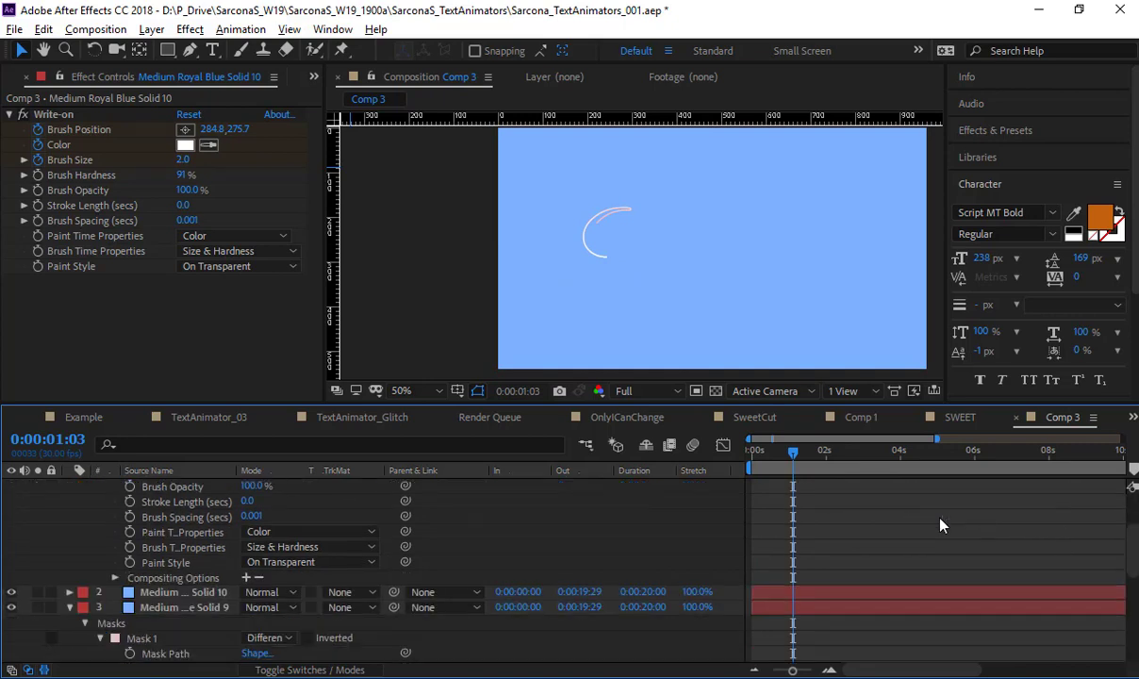
left_click(912, 550)
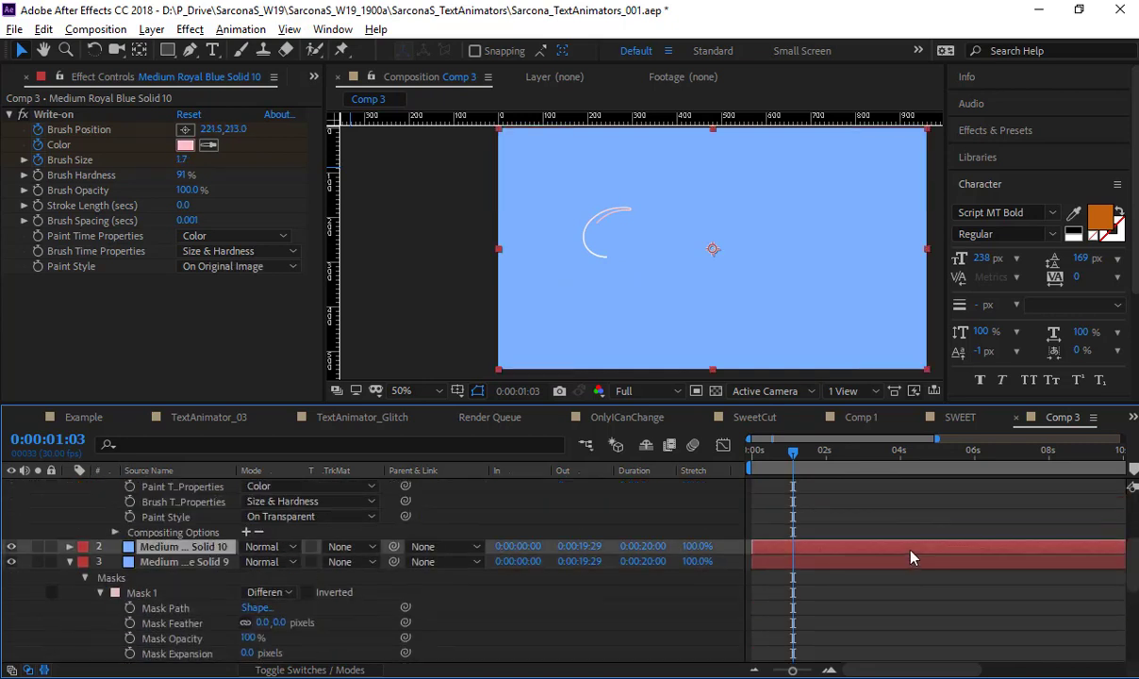
key("u")
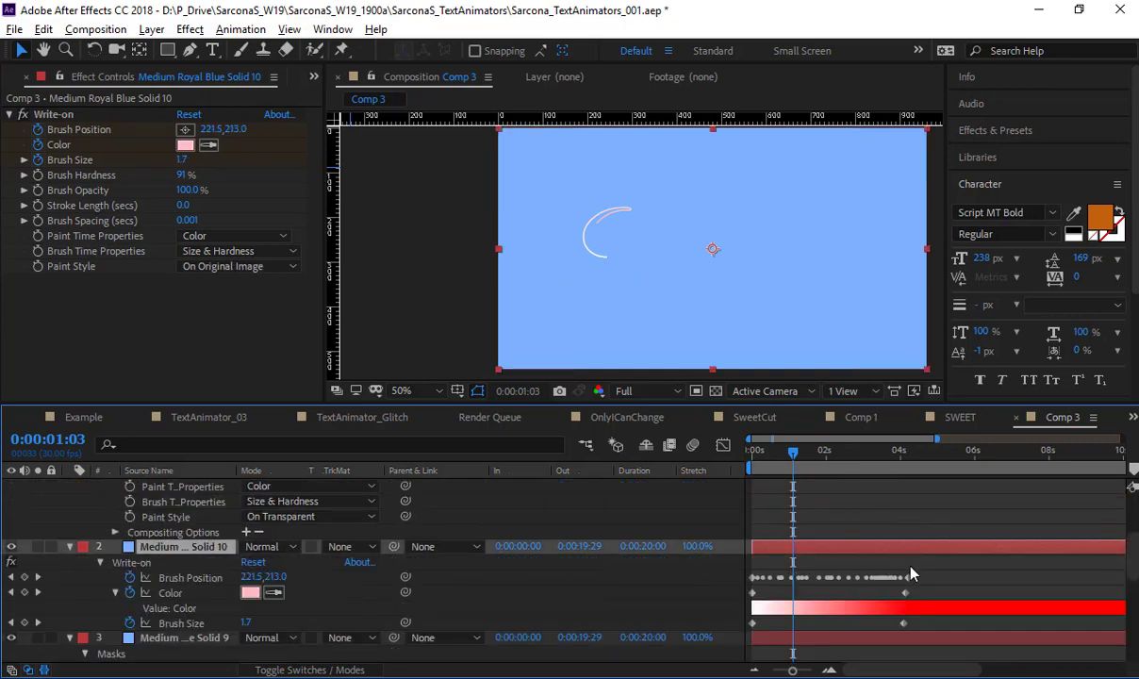
scroll(904, 483, "up", 3)
left_click(923, 489)
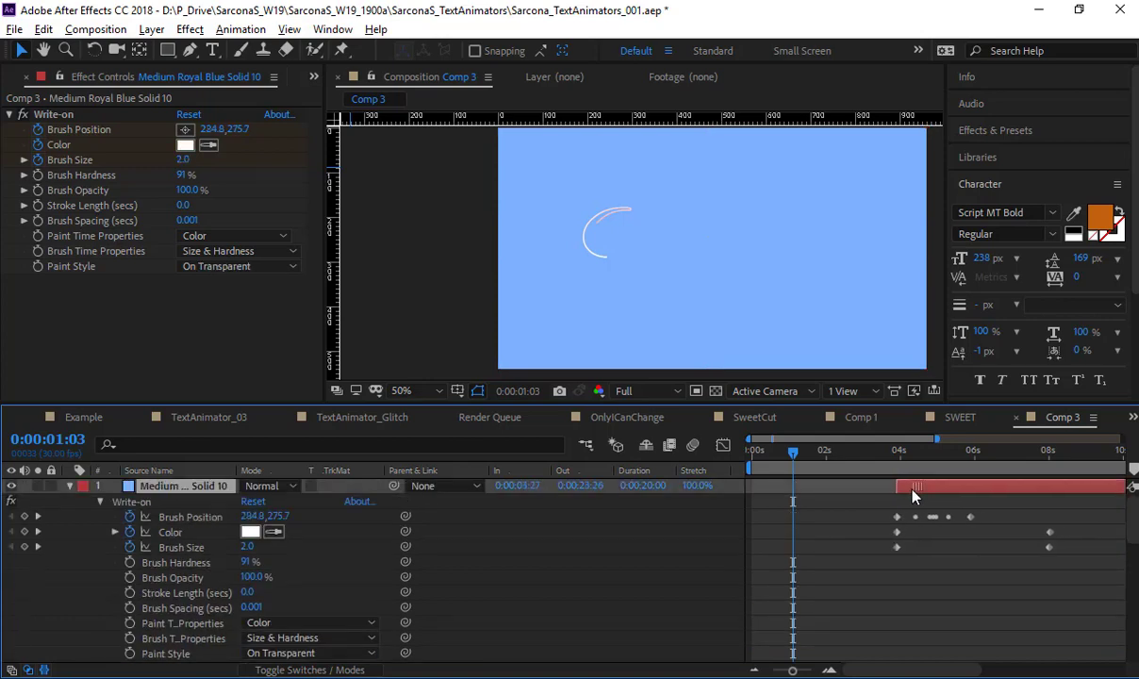
left_click_drag(912, 490, 906, 490)
key("Home")
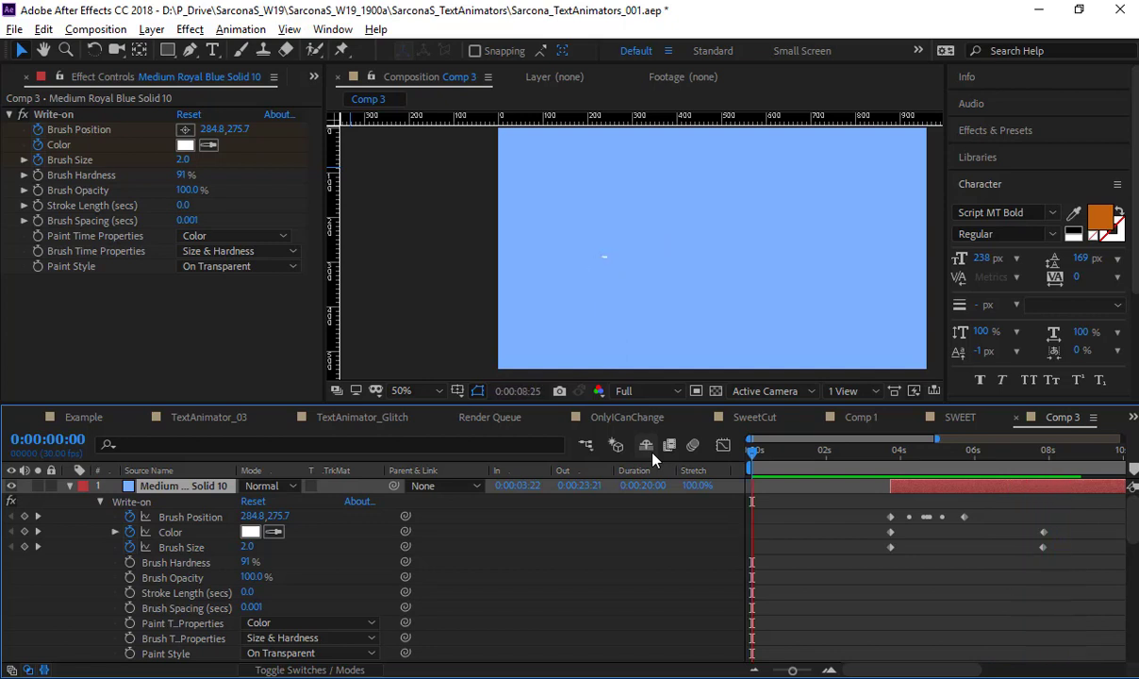
key("space")
- Collapse both Medium Royal Blue Solid 10 layers and hide them
key("u")
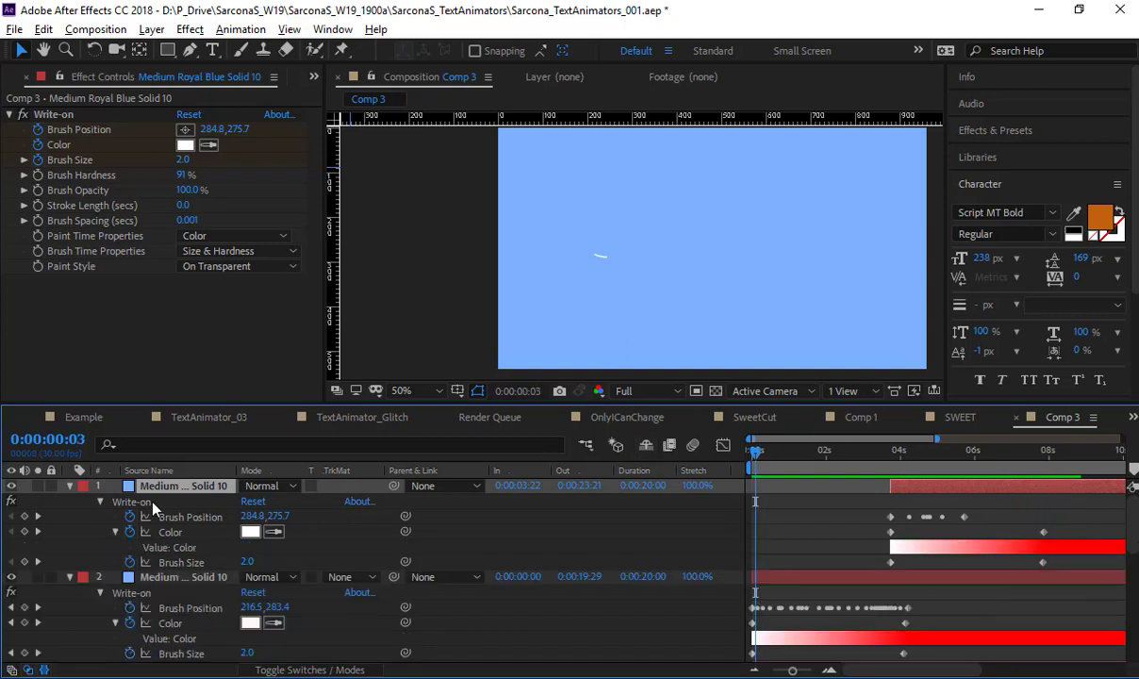
left_click(70, 486)
left_click(70, 501)
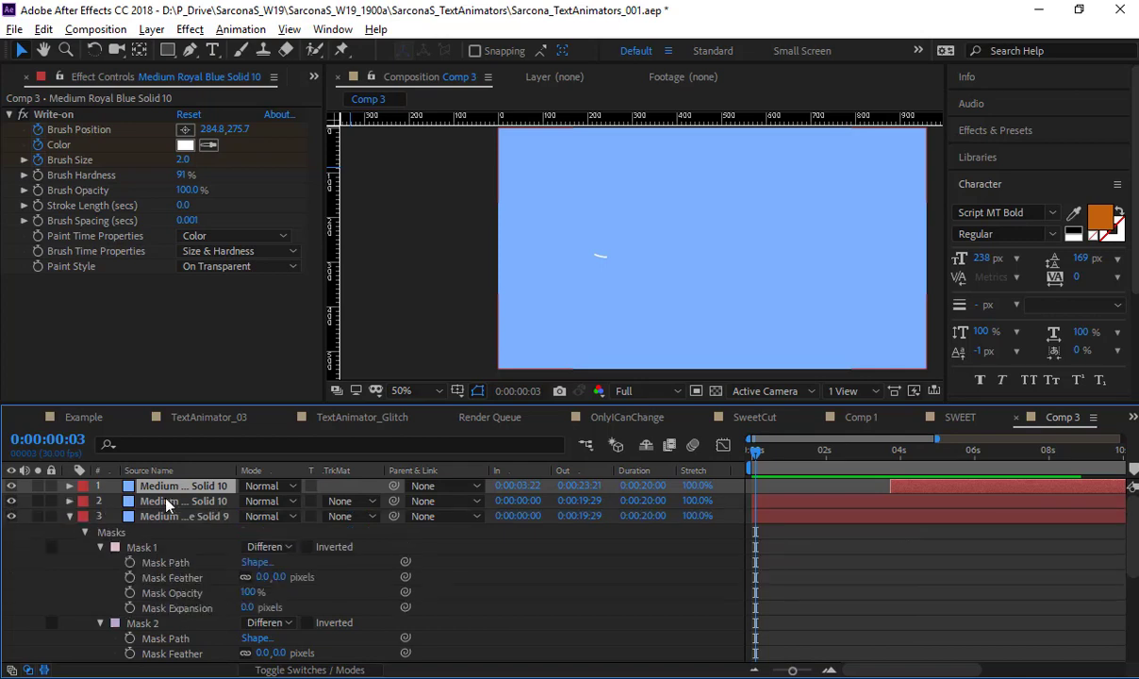
left_click(172, 500, "shift")
left_click_drag(11, 485, 11, 499)
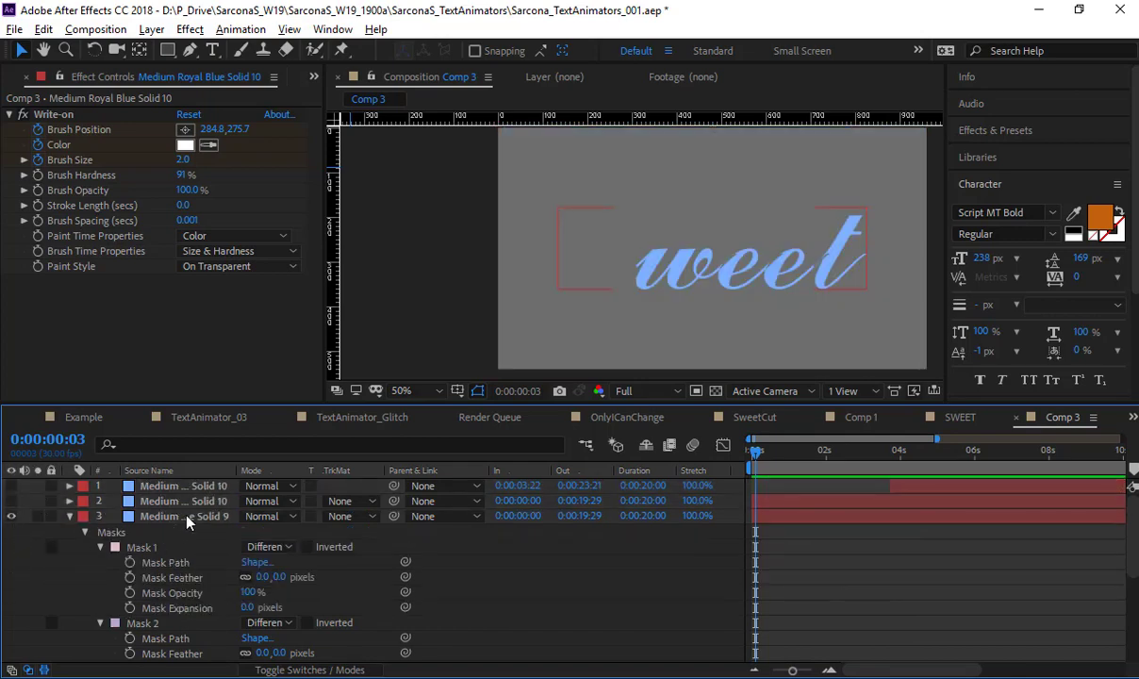
- Apply the Trapcode 3D Stroke effect to the Medium Royal Blue Solid 9 layer
left_click(187, 518)
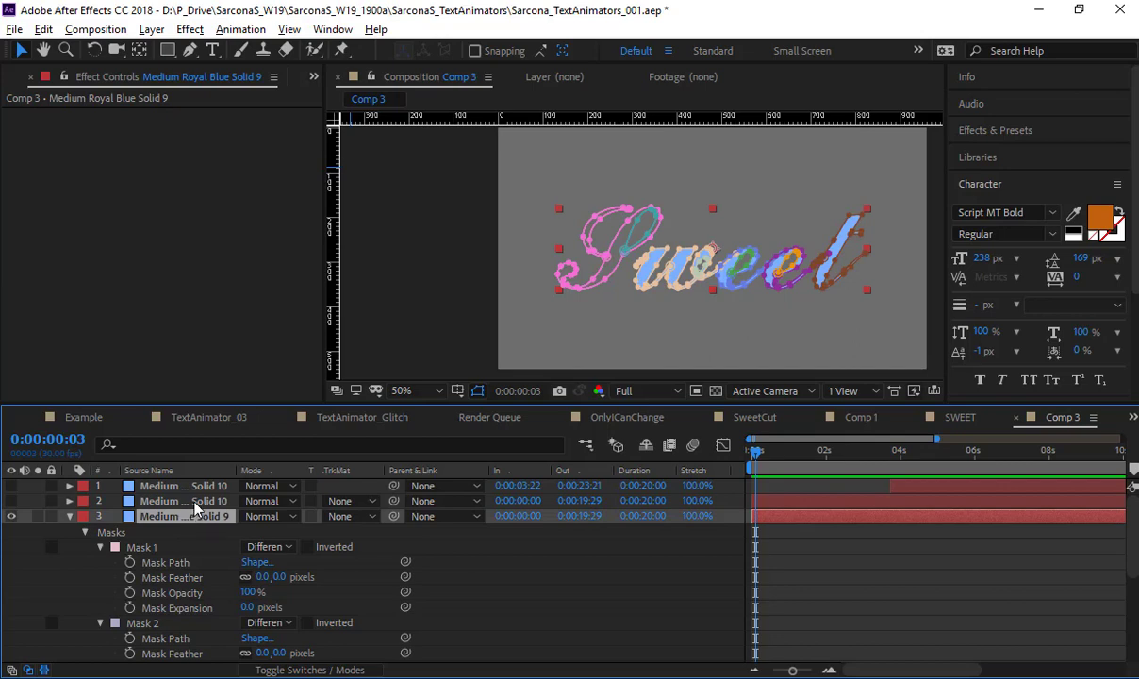
left_click(190, 29)
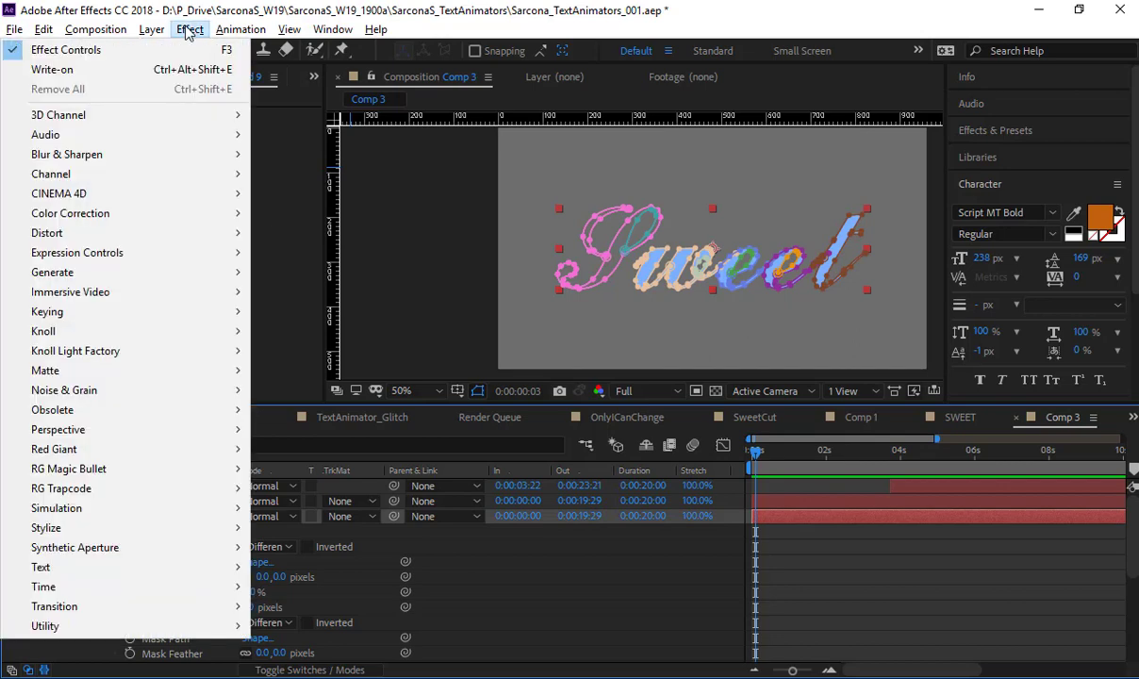
mouse_move(207, 498)
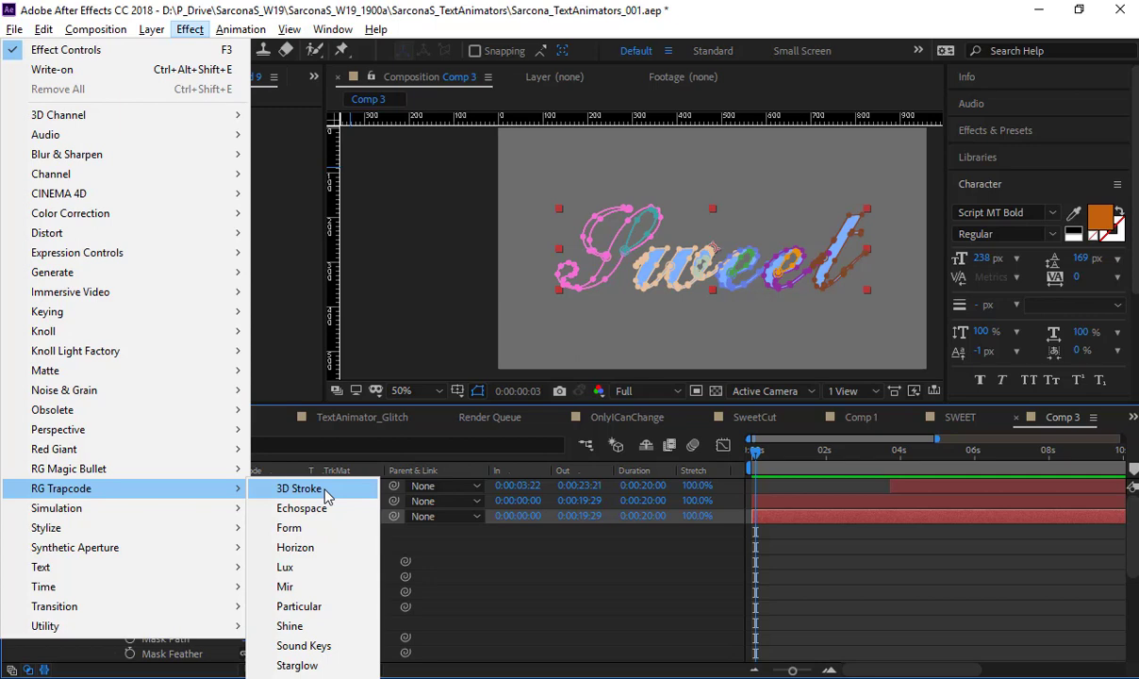
left_click(300, 488)
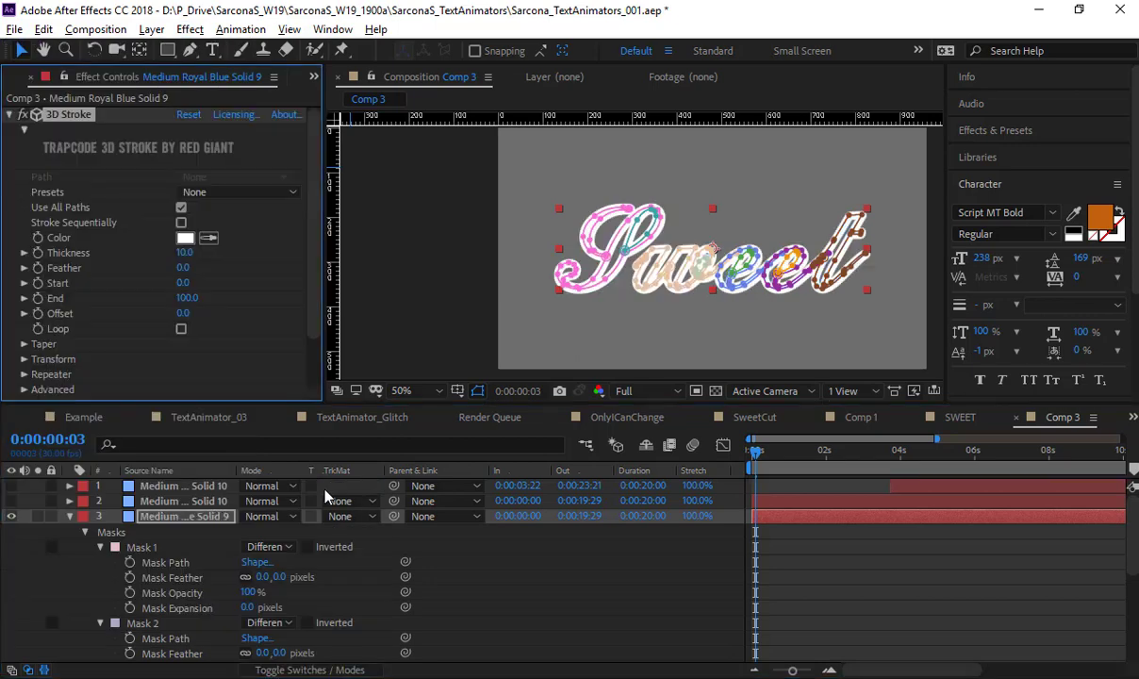
scroll(721, 273, "up", 2)
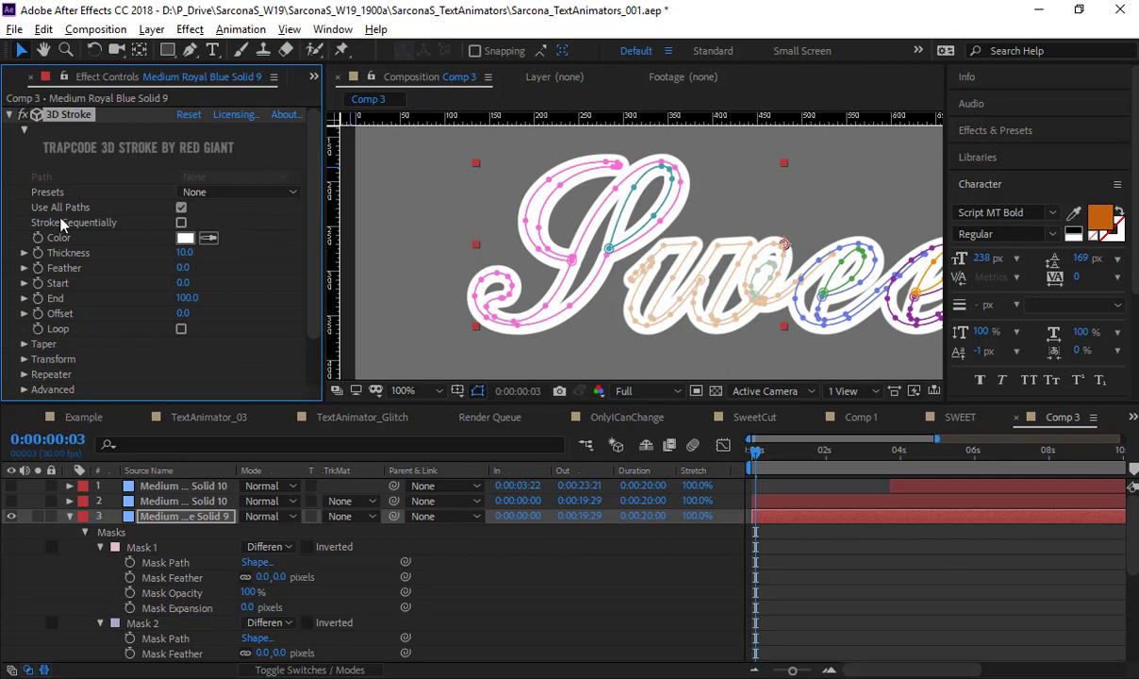
- Set the 3D Stroke thickness to 2 and hide the mask path outlines in the composition view
left_click(184, 253)
type("2")
key("Return")
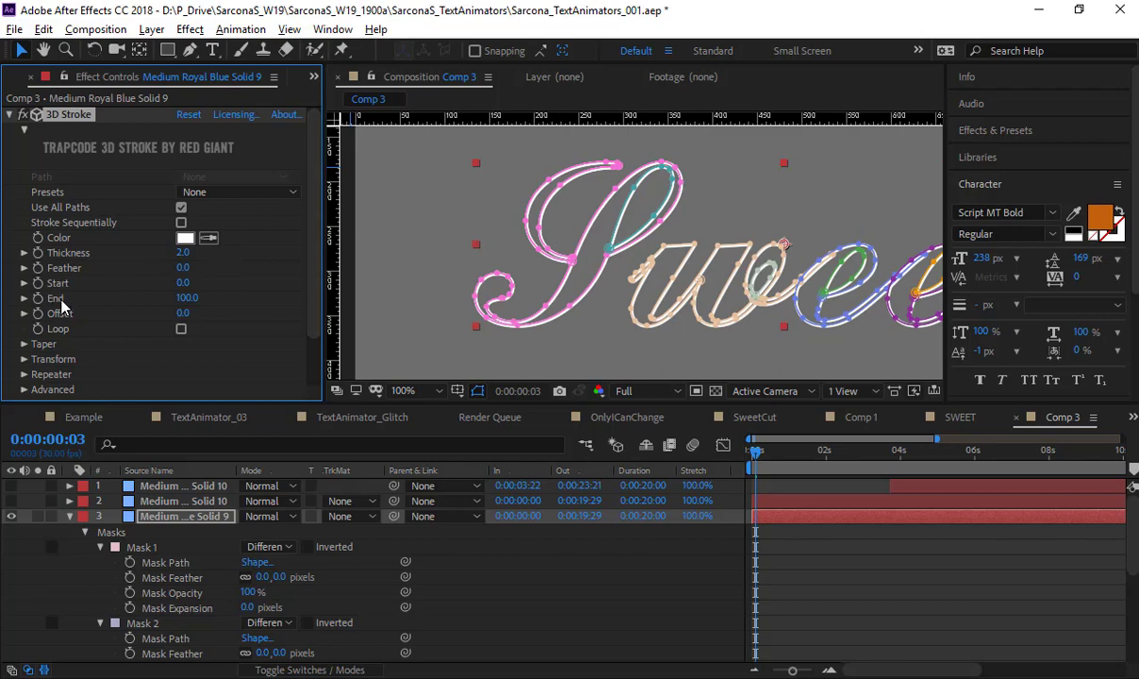
left_click_drag(872, 260, 749, 264)
scroll(761, 263, "down", 1)
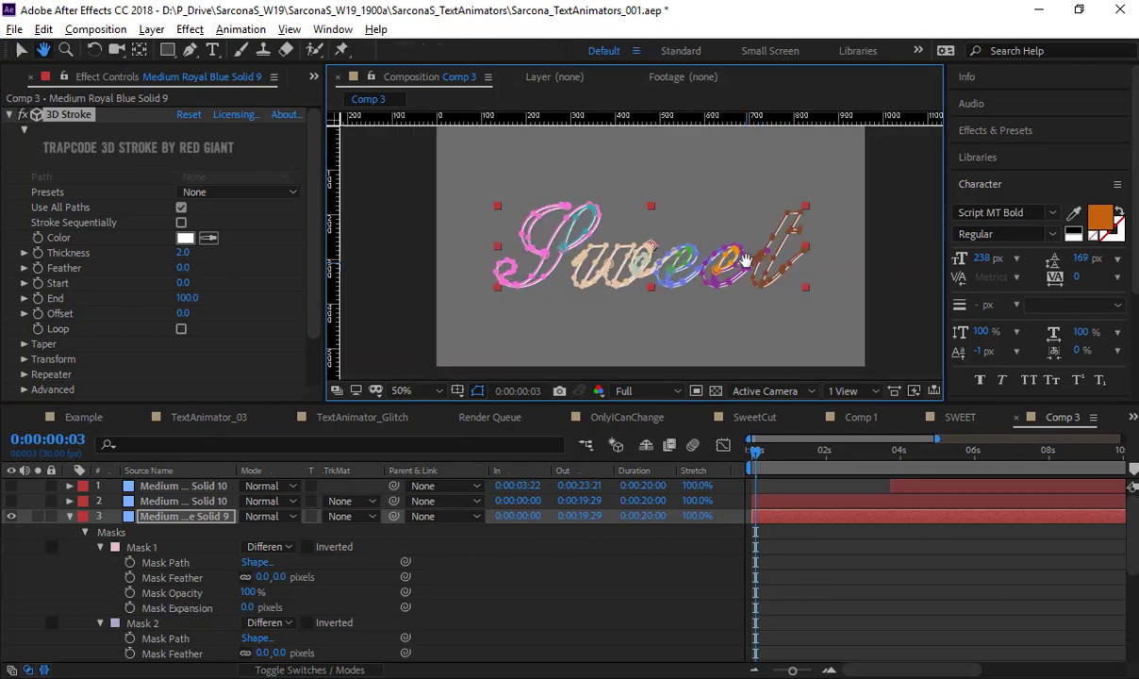
left_click(478, 390)
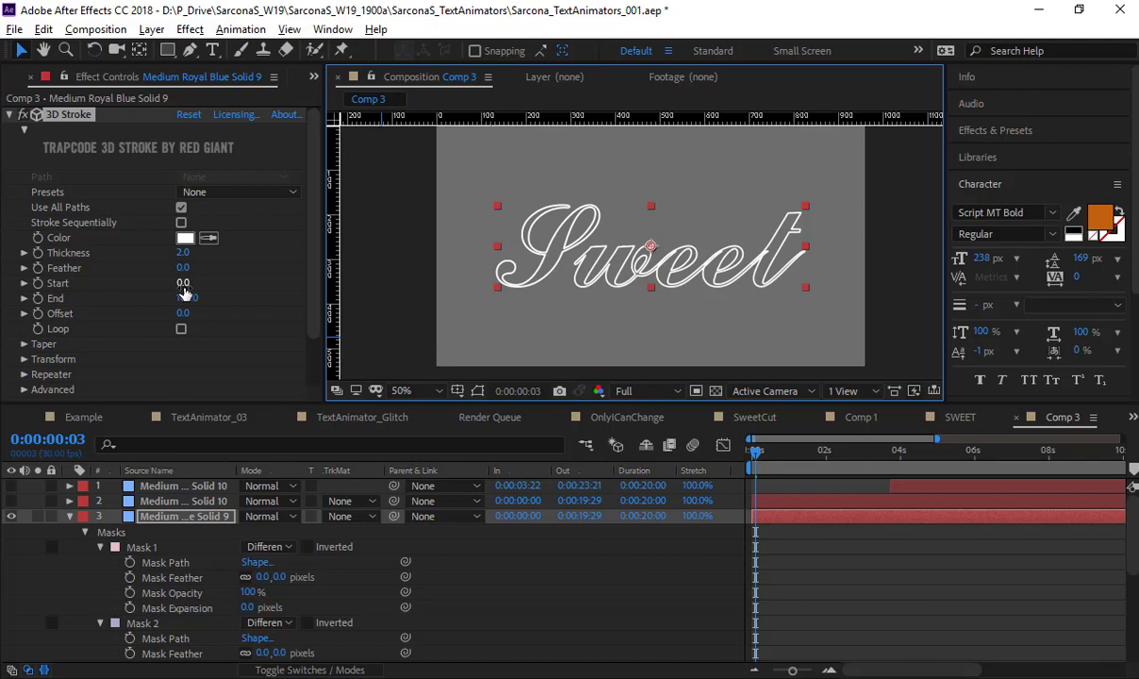
- Keyframe the 3D Stroke's End from 0 at 0:00:00:03 to 100 at 0:00:08:05 and play the animation from the start
mouse_move(183, 285)
left_mouse_down()
mouse_move(309, 282)
mouse_move(170, 268)
mouse_move(148, 279)
mouse_move(173, 297)
mouse_move(160, 297)
mouse_move(135, 296)
mouse_move(100, 269)
mouse_move(79, 281)
left_mouse_up()
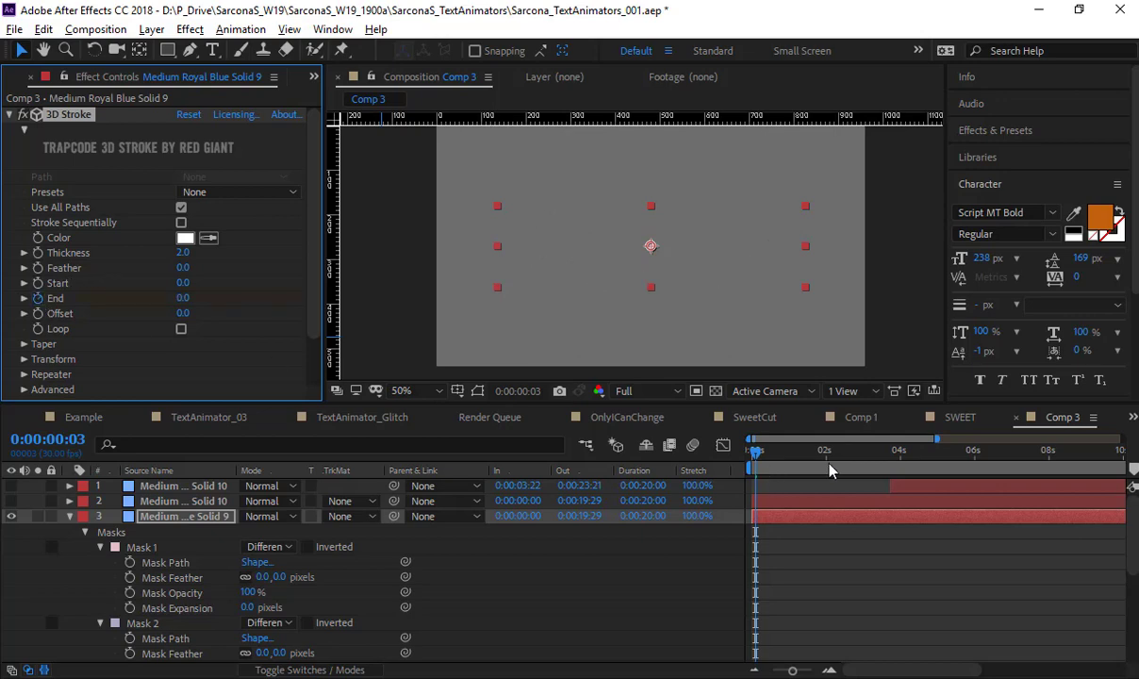
left_click_drag(830, 469, 1054, 475)
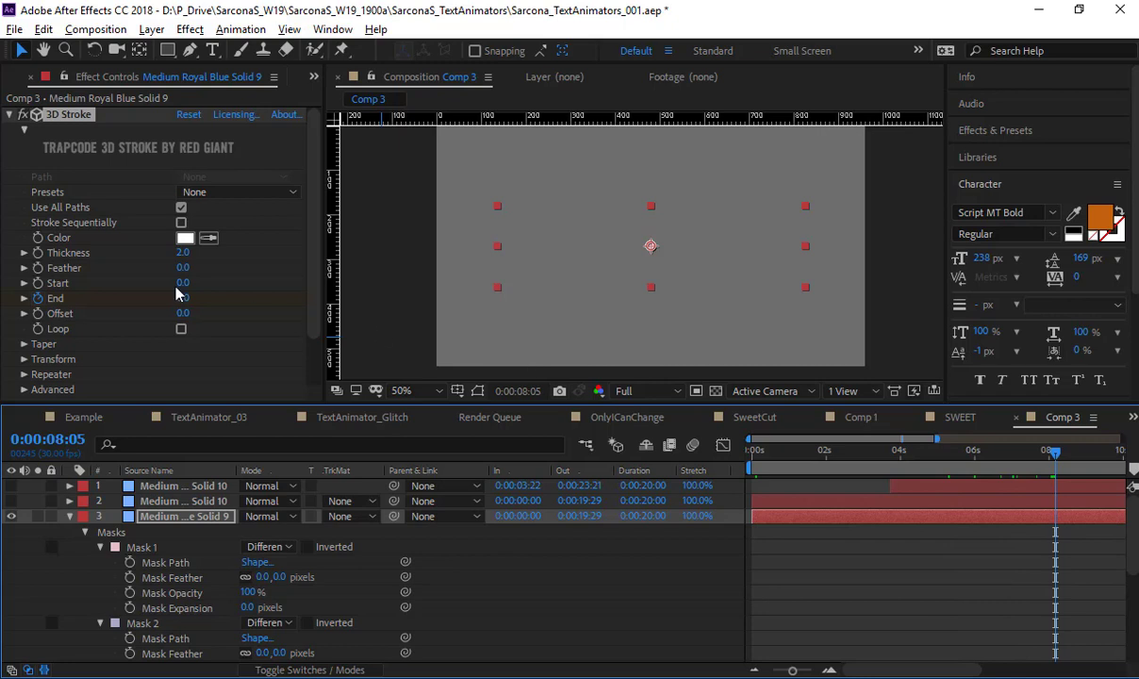
left_click_drag(181, 298, 482, 309)
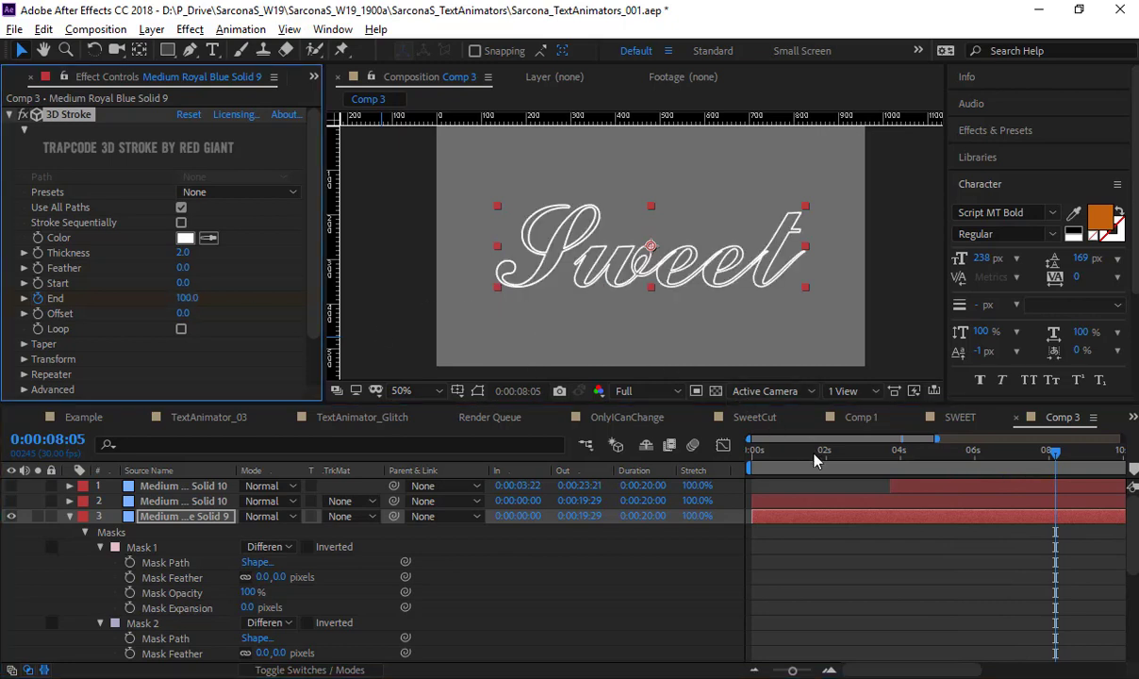
left_click_drag(813, 453, 537, 463)
key("space")
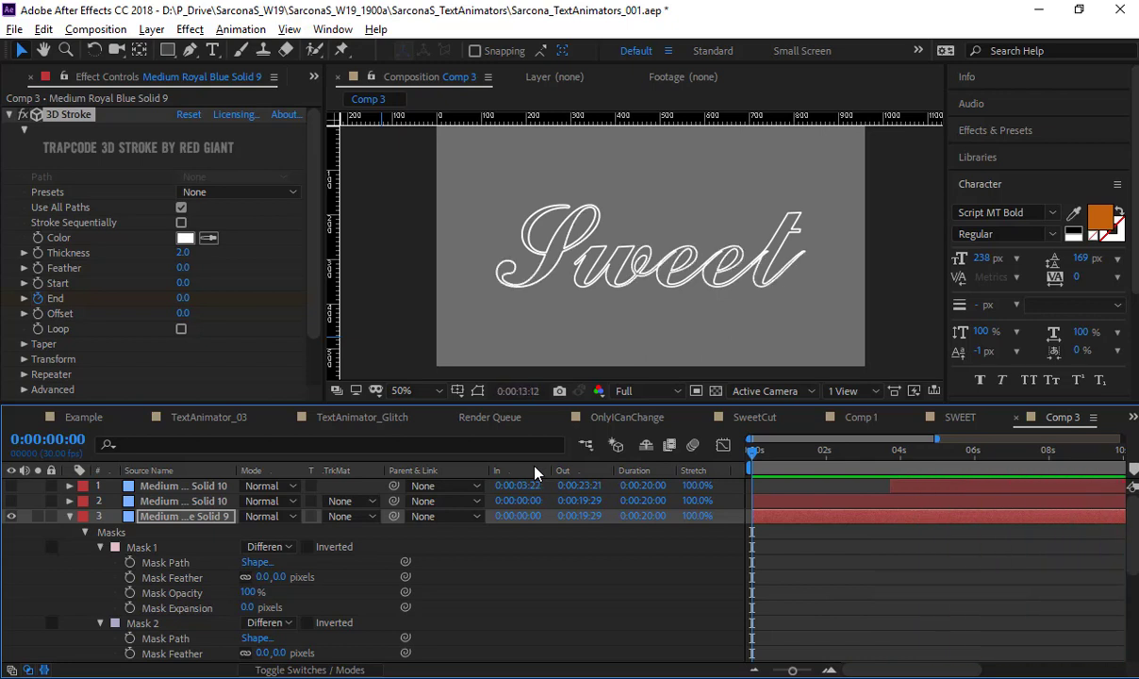
key("space")
key("space")
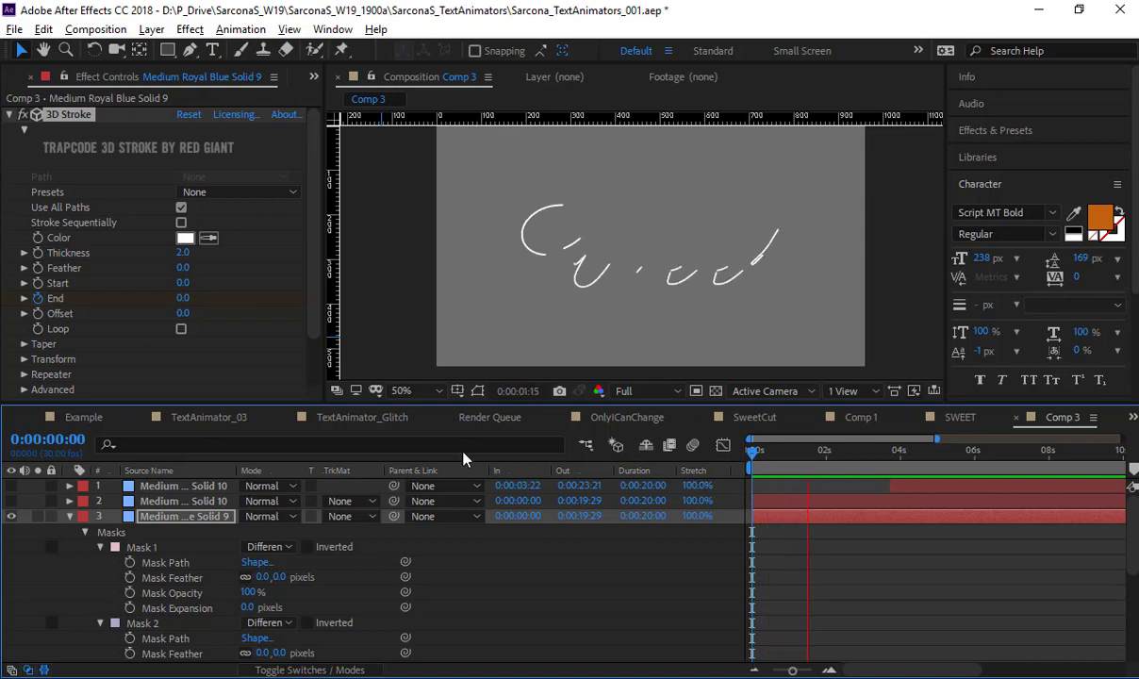
key("space")
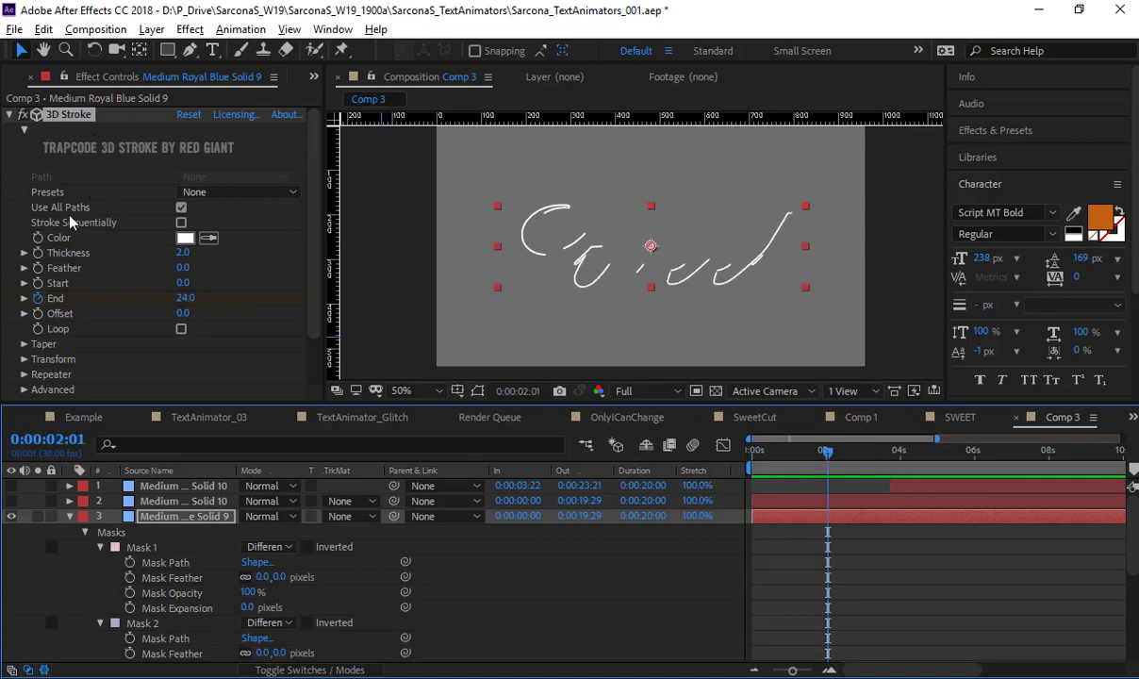
- Enable Stroke Sequentially for the 3D Stroke, play the animation, and scrub to 0:00:00:17
left_click(181, 223)
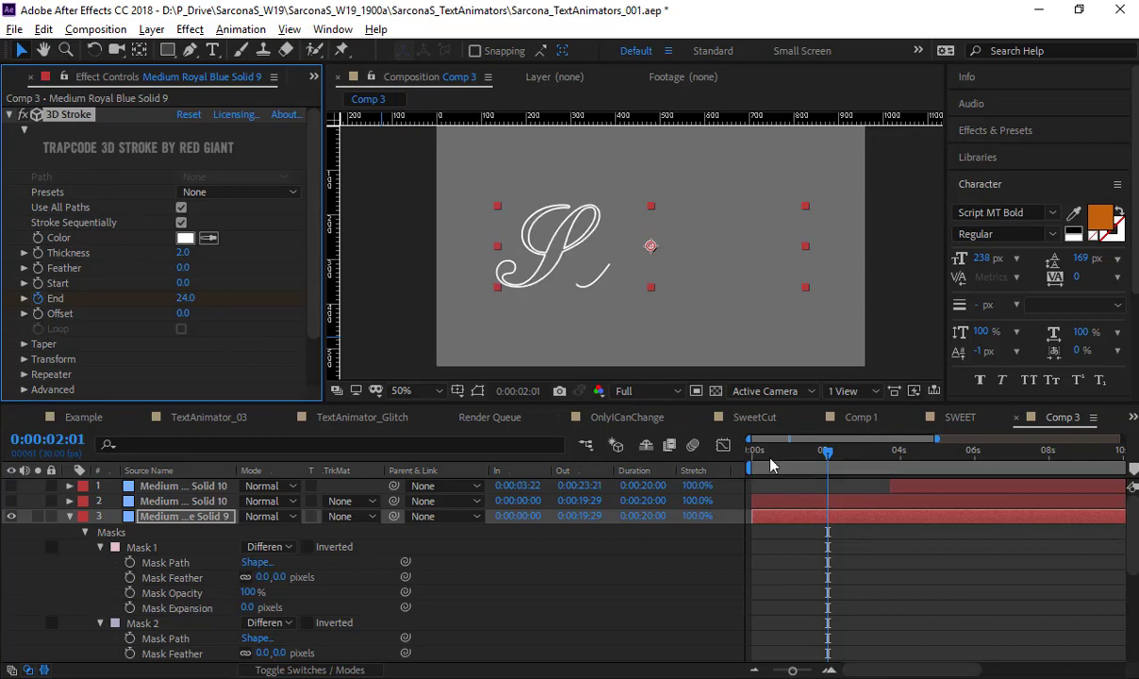
key("space")
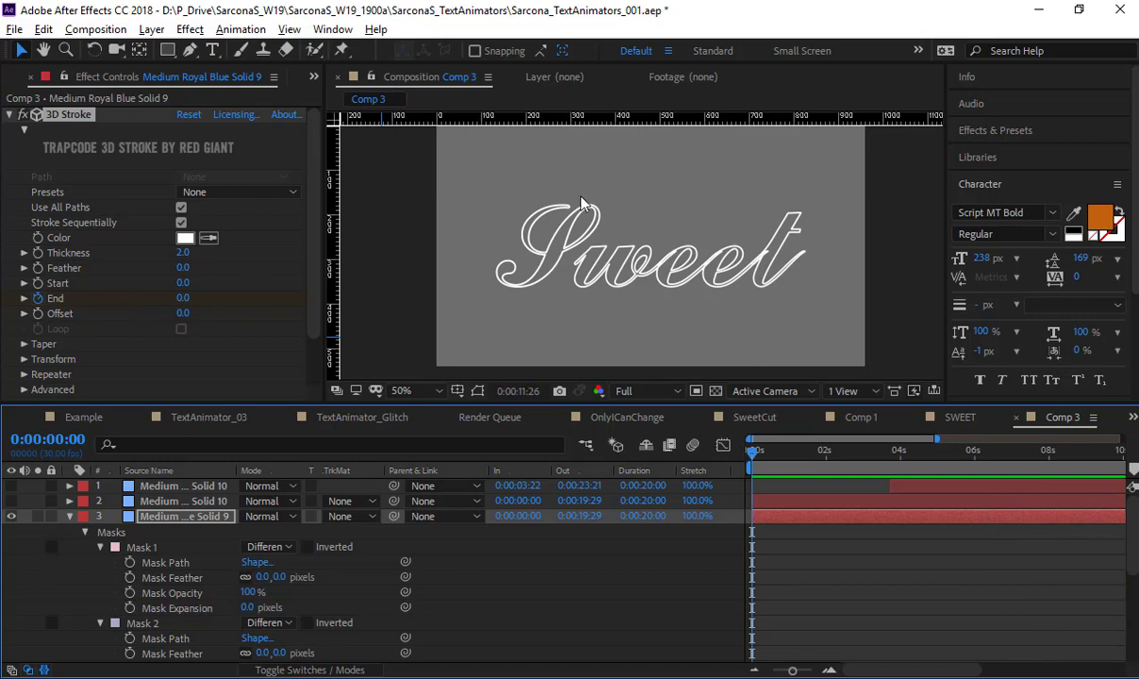
key("space")
mouse_move(791, 457)
left_mouse_down()
mouse_move(740, 457)
mouse_move(784, 454)
mouse_move(753, 465)
mouse_move(775, 466)
left_mouse_up()
- Switch to Illustrator and examine the anchor points and stroke junctions along the S outline in AllSweet.ai
key("alt+Tab")
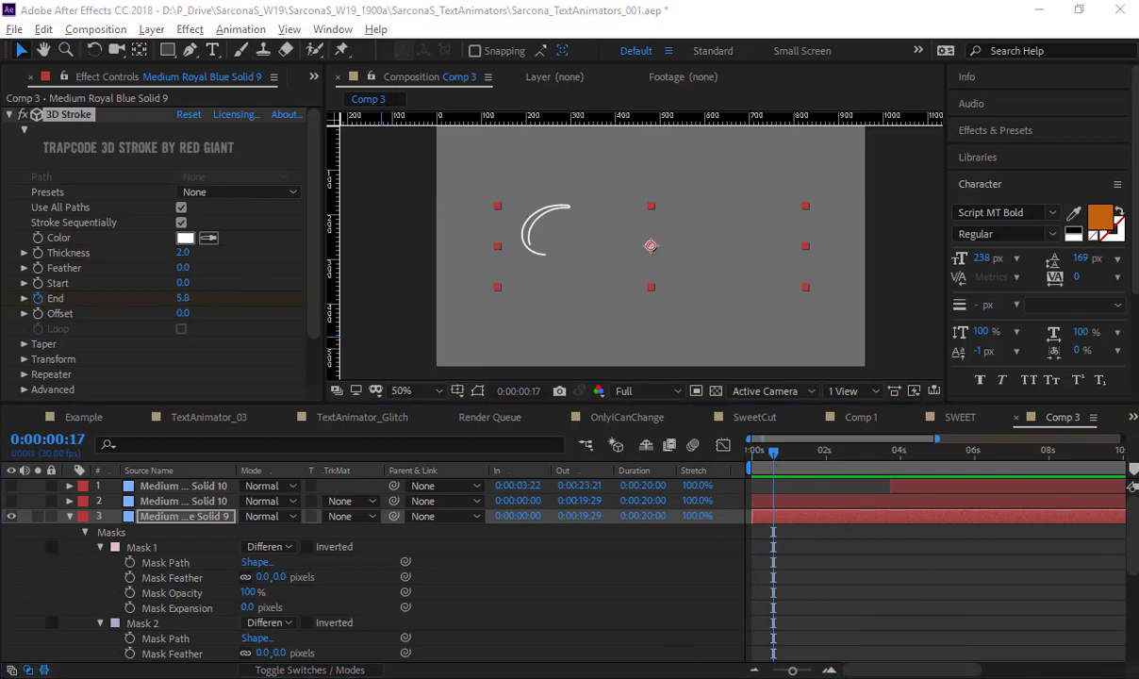
left_click(278, 247)
key("ctrl+space")
left_click_drag(389, 300, 490, 332)
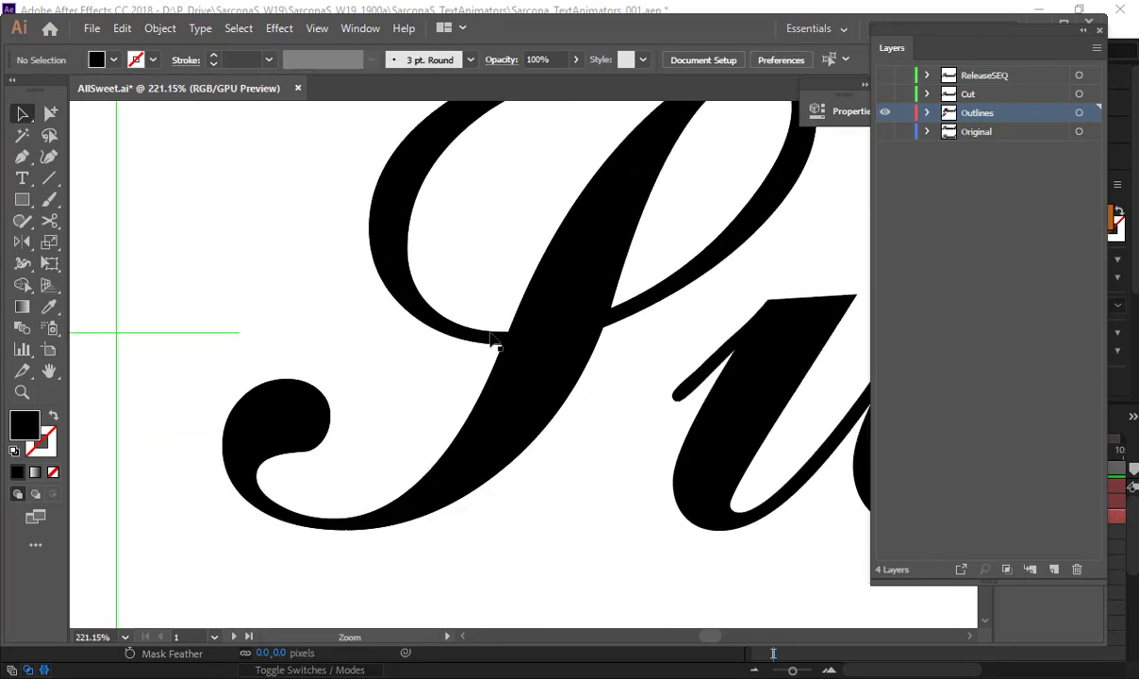
left_click(472, 349)
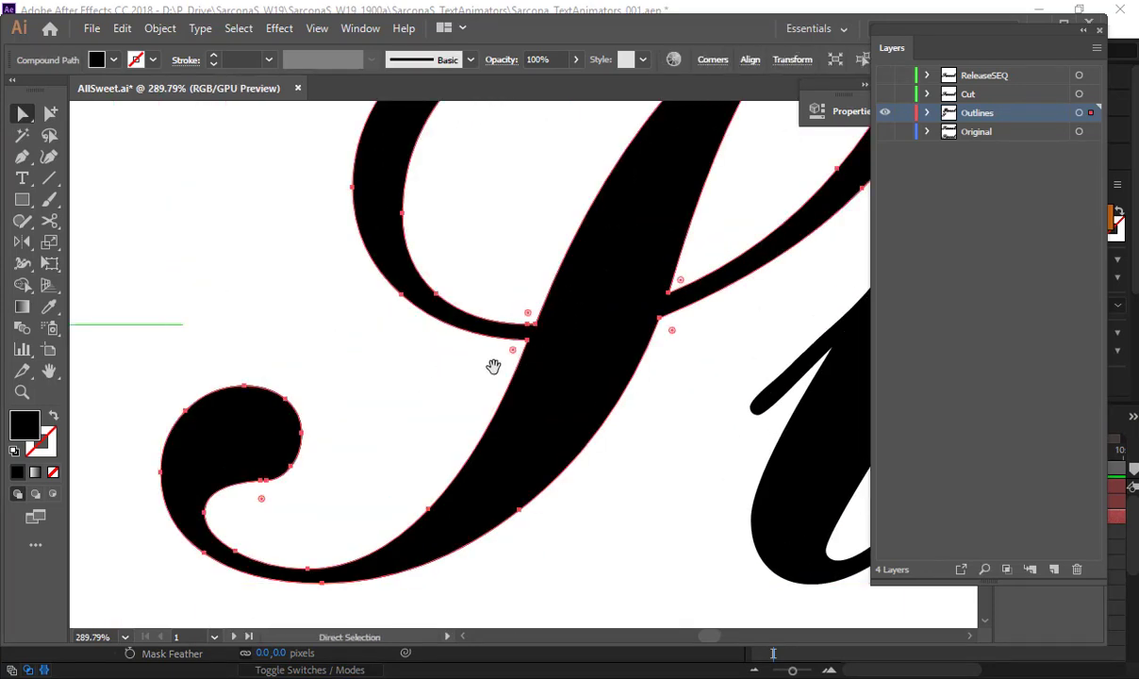
scroll(525, 340, "up", 4)
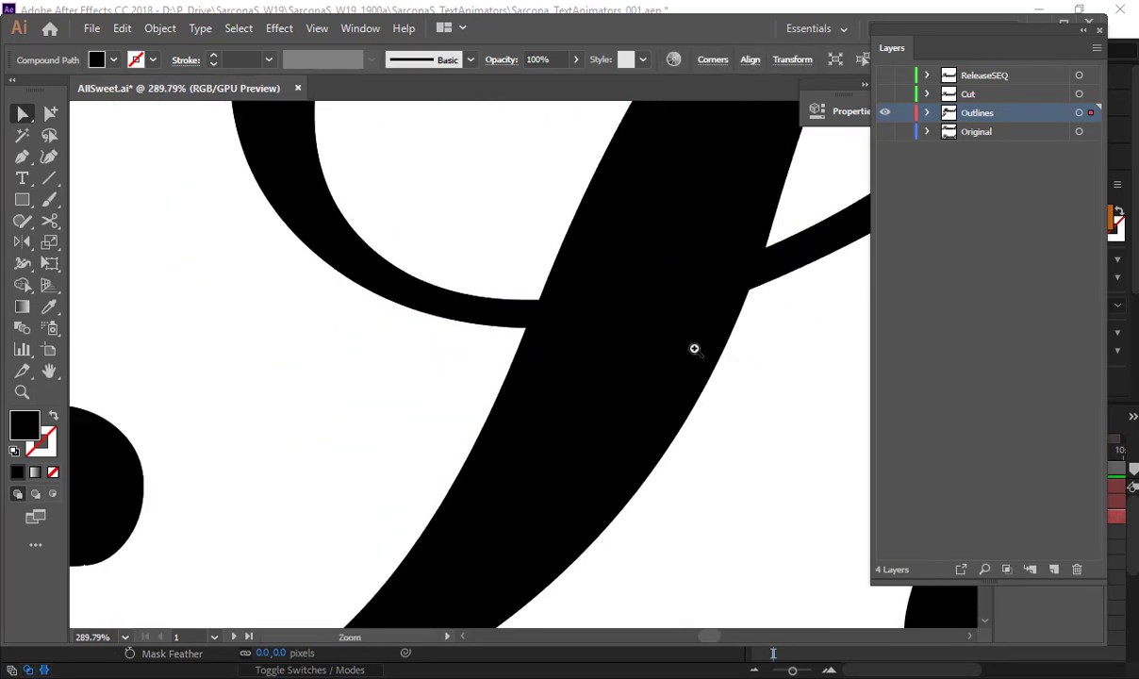
left_click(525, 330)
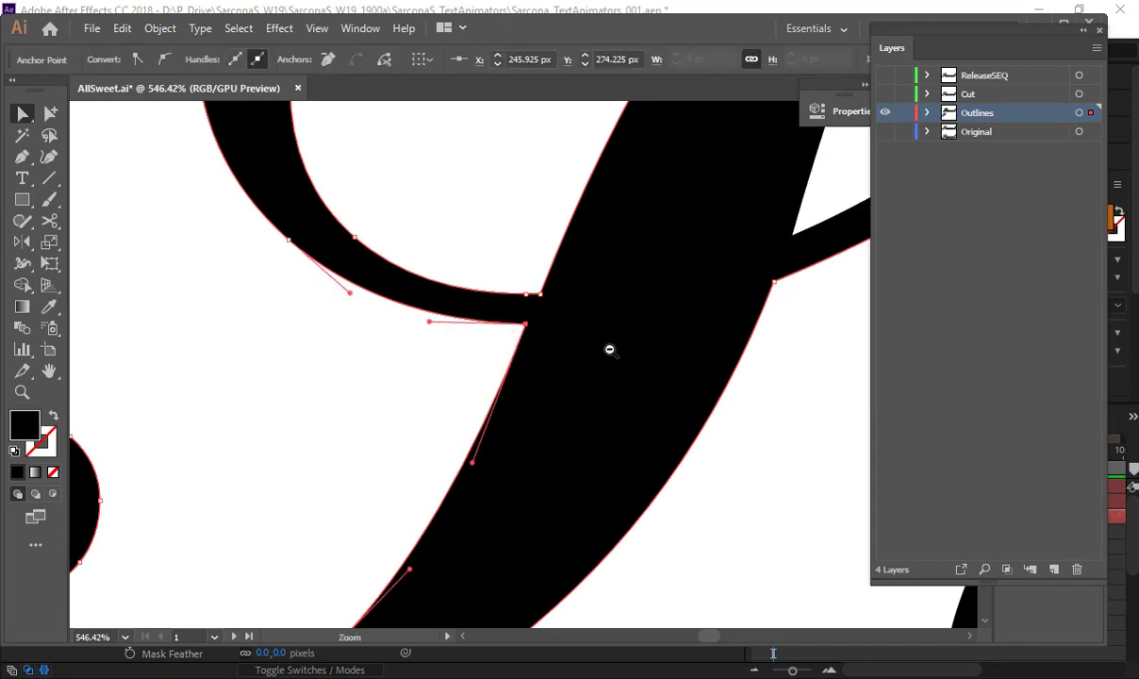
scroll(604, 349, "down", 4)
left_click_drag(581, 389, 582, 305)
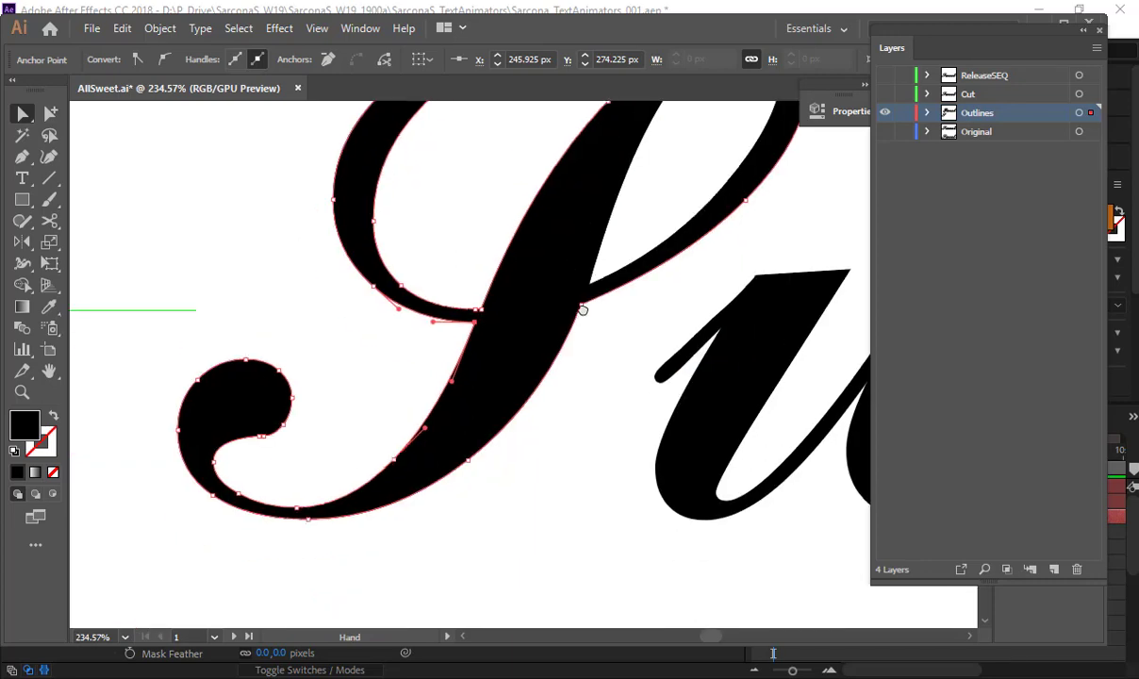
scroll(574, 373, "up", 5)
left_click_drag(533, 501, 397, 641)
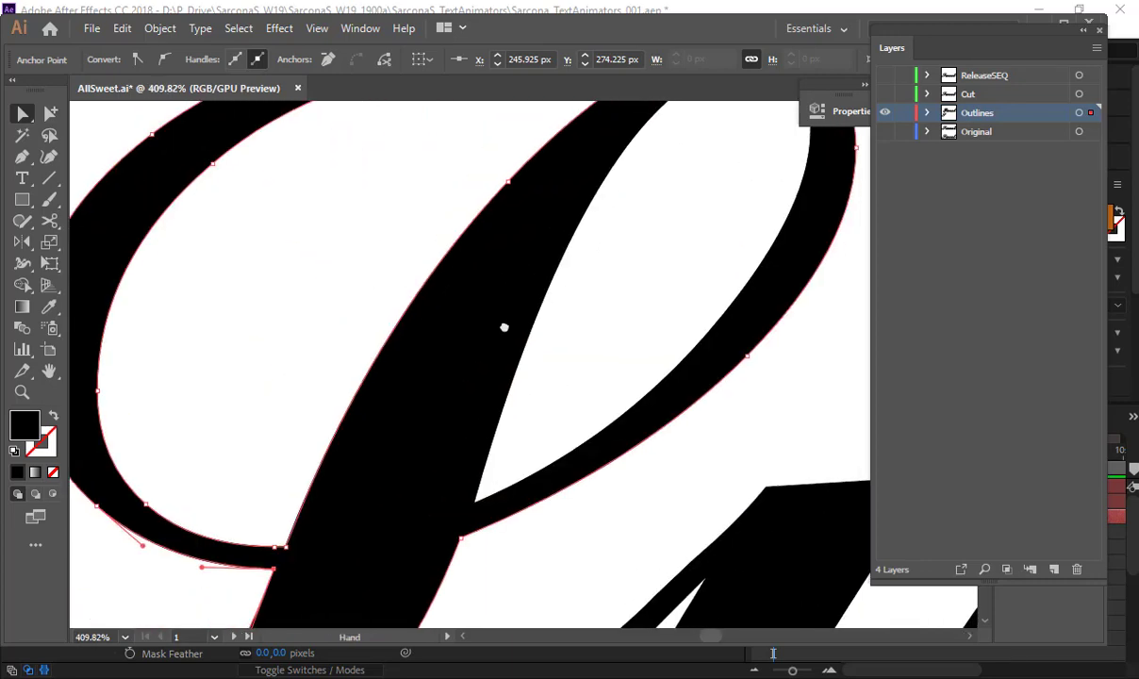
left_click_drag(503, 325, 283, 491)
left_click_drag(510, 356, 424, 440)
left_click_drag(505, 375, 716, 379)
- Cut the S outline at two nearby points on the outer edge of its upper loop with the Scissors tool
key("c")
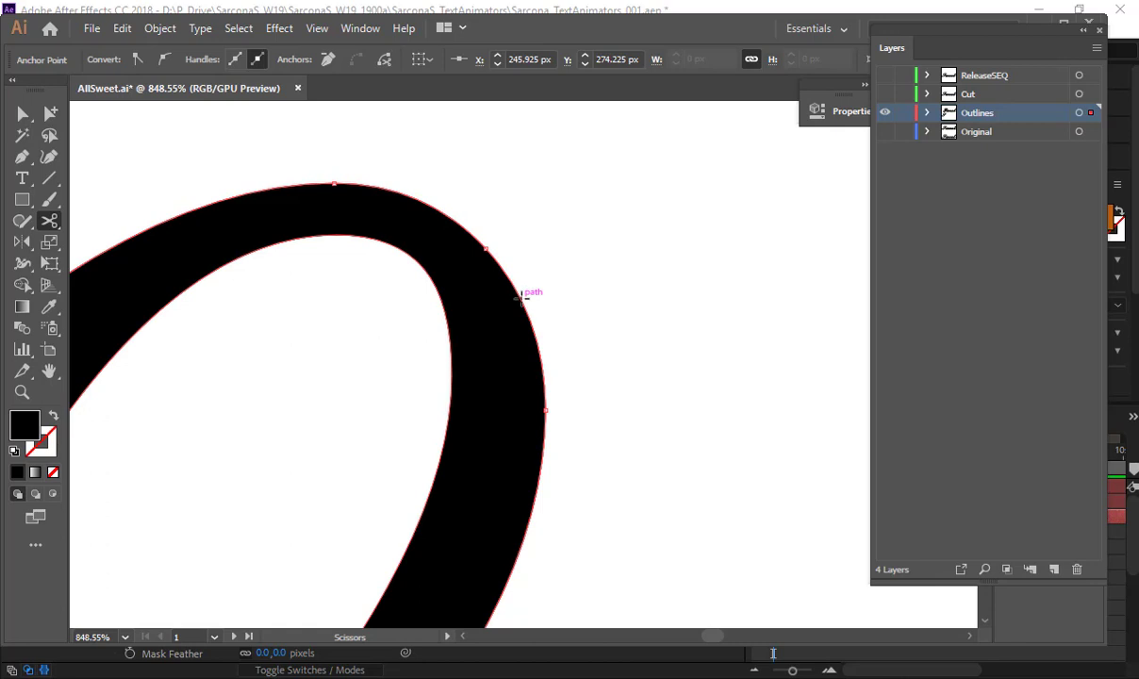
left_click(521, 298)
left_click(536, 339)
key("a")
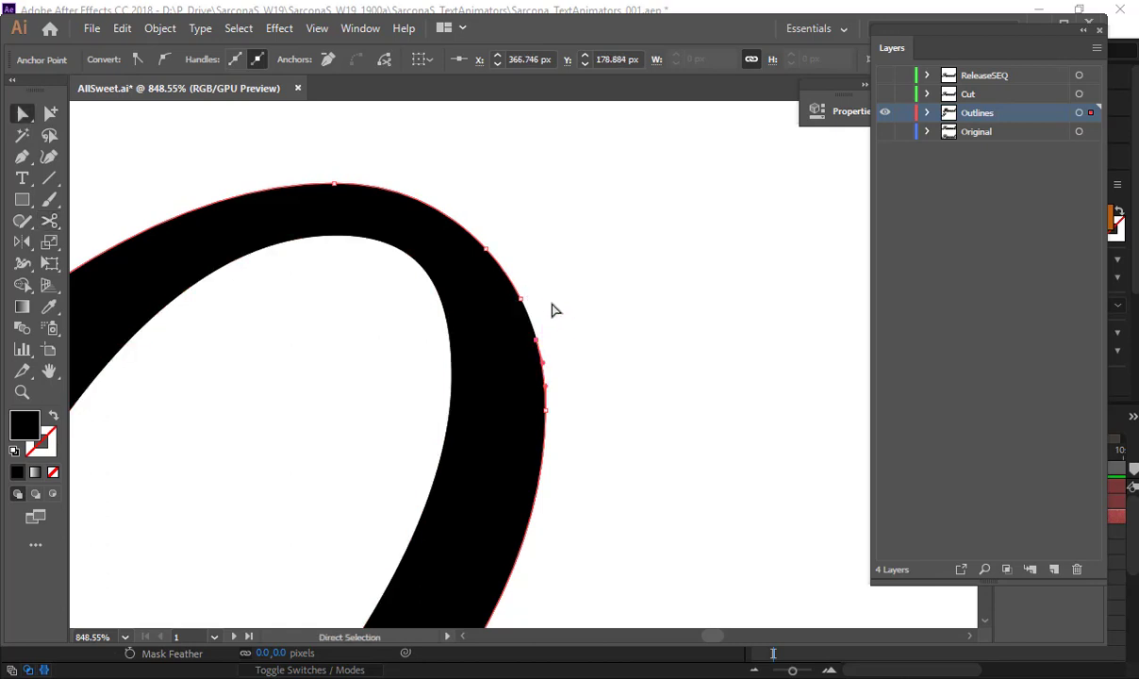
left_click(554, 310)
left_click(534, 330)
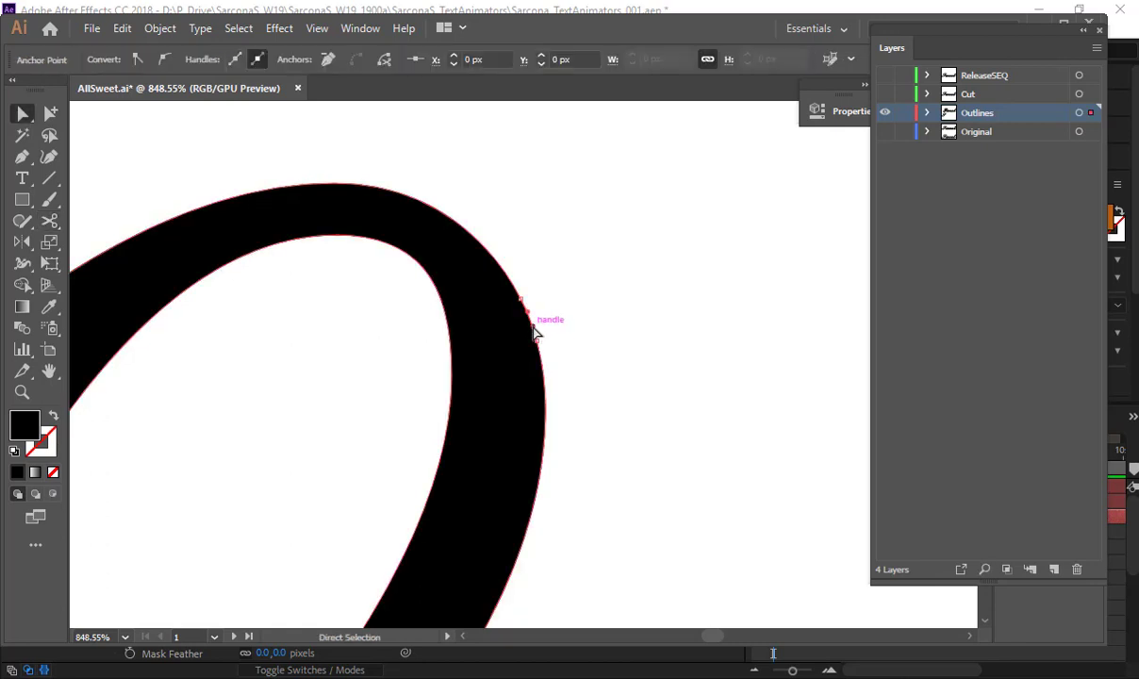
key("ctrl+shift+a")
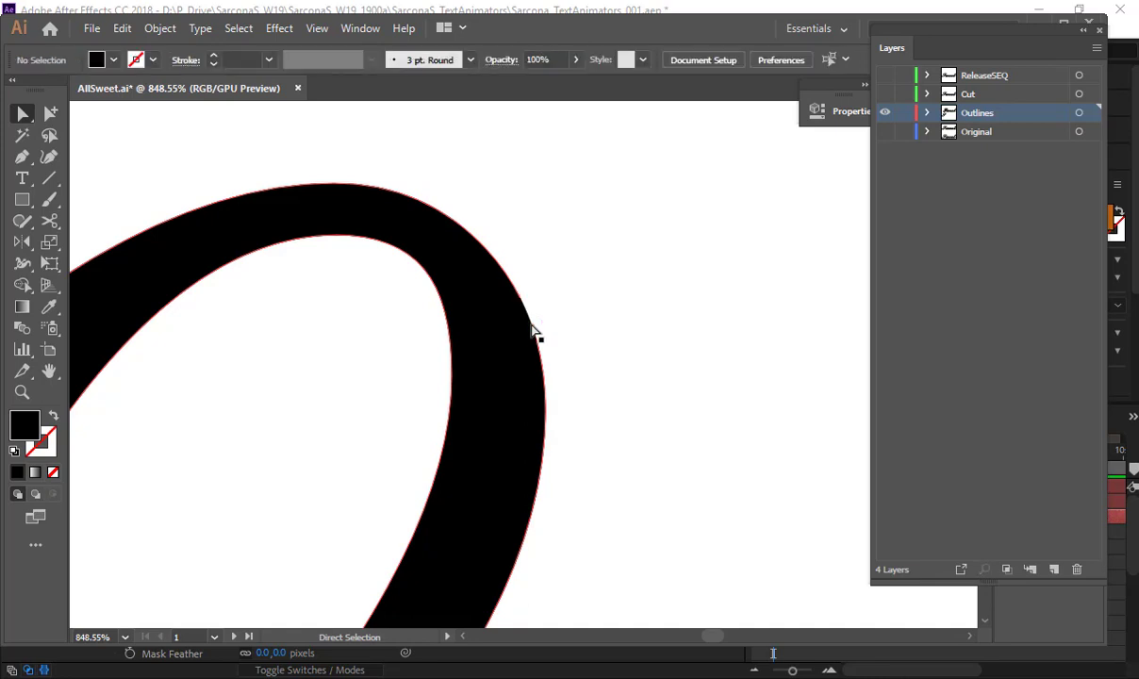
- Reconnect the cut ends on the S's upper loop with the Pen tool and deselect the outline
key("p")
left_click(535, 335)
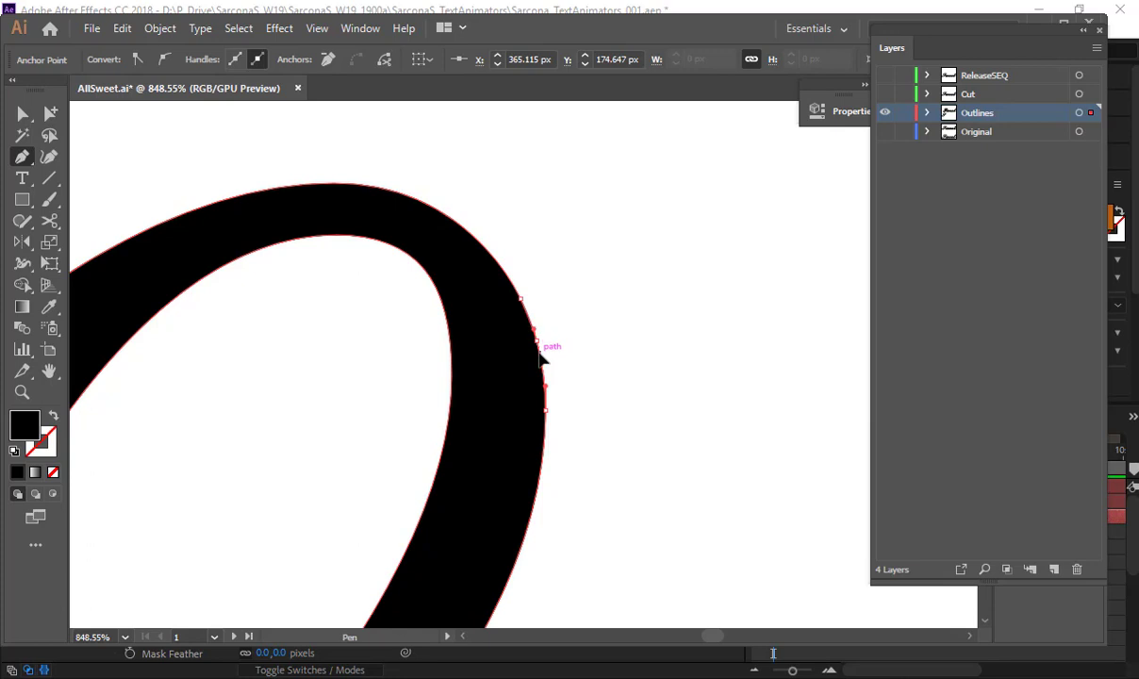
left_click(587, 342, "ctrl")
left_click_drag(660, 370, 480, 338)
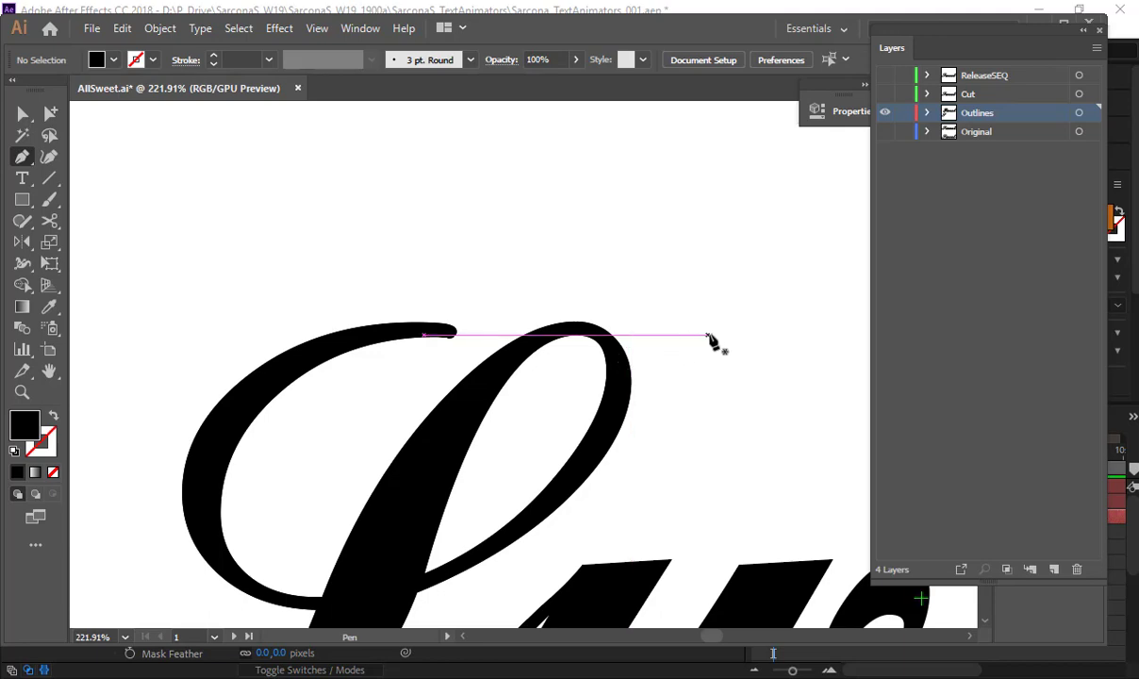
key("ctrl+0")
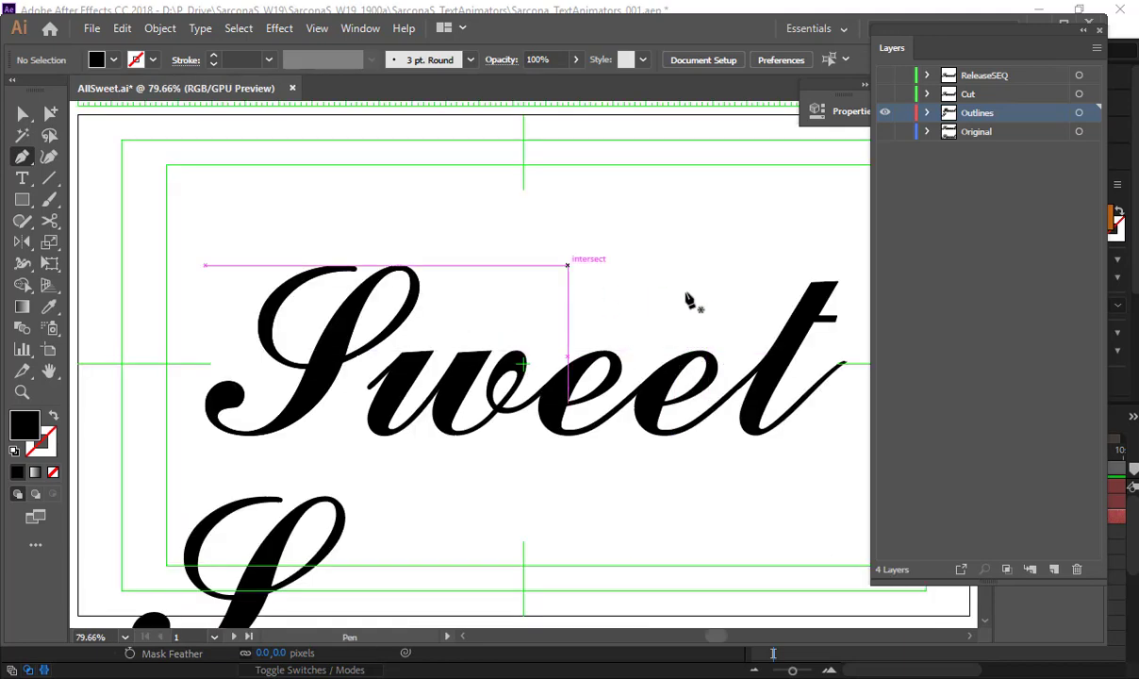
- Switch to After Effects, play the stroke animation, and examine the overlapping outlines of the "weet" letters at 0:00:08:09
key("alt+Tab")
key("space")
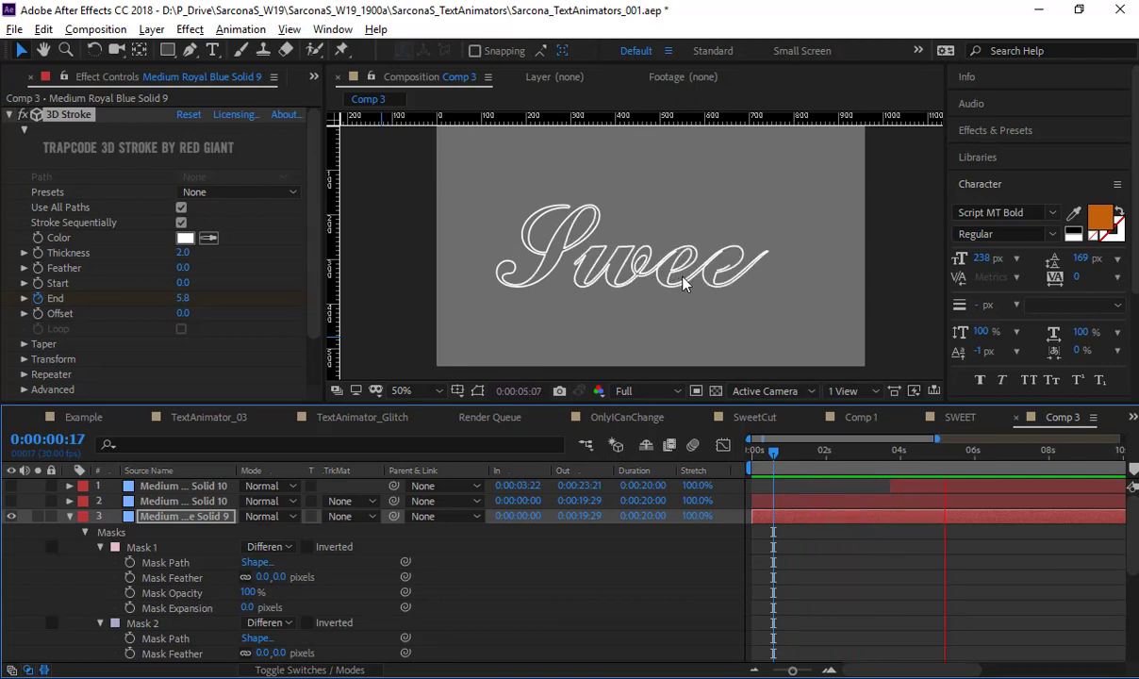
key("space")
left_click_drag(1043, 463, 1060, 460)
scroll(753, 271, "up", 1)
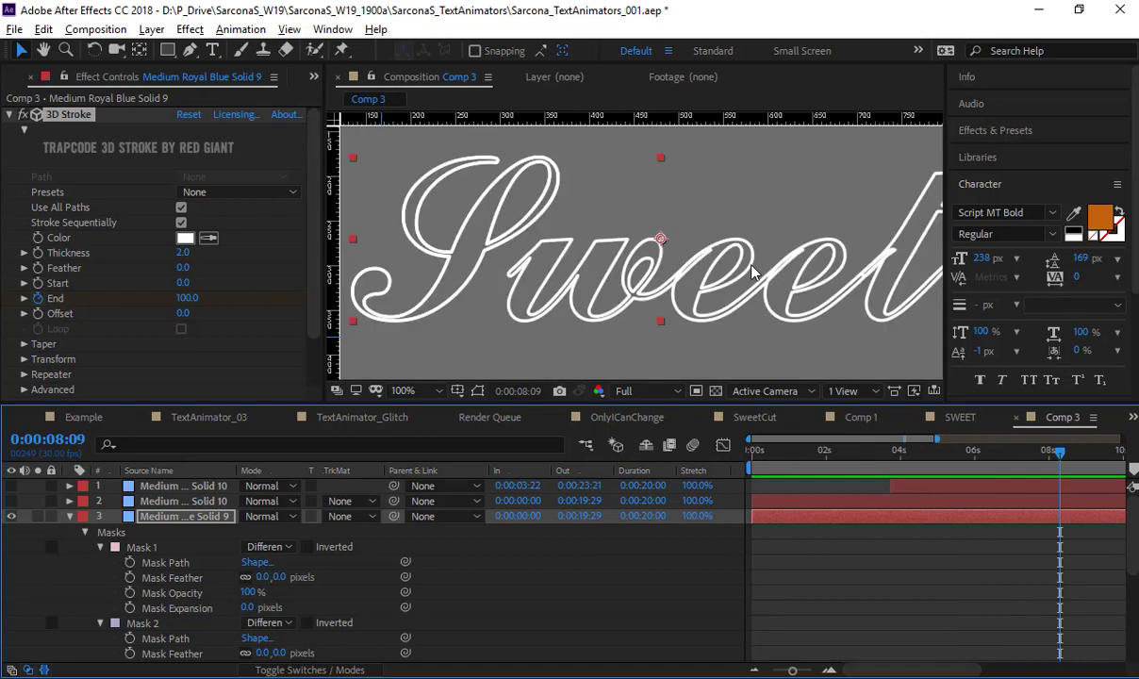
key("period")
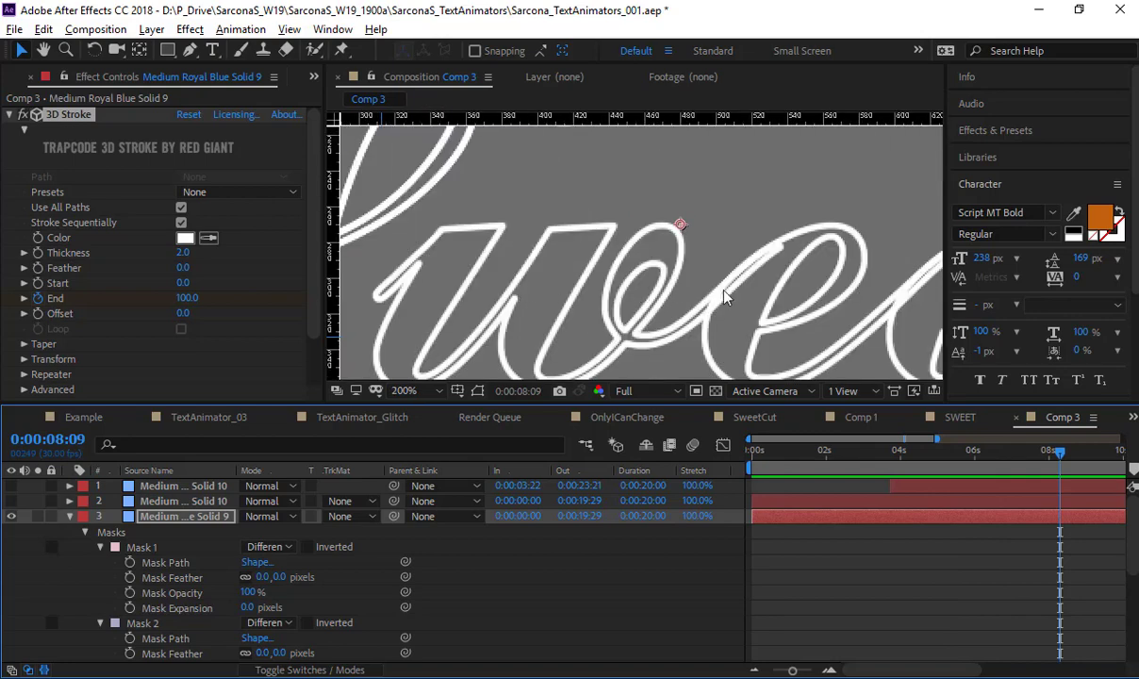
left_click_drag(849, 271, 484, 246)
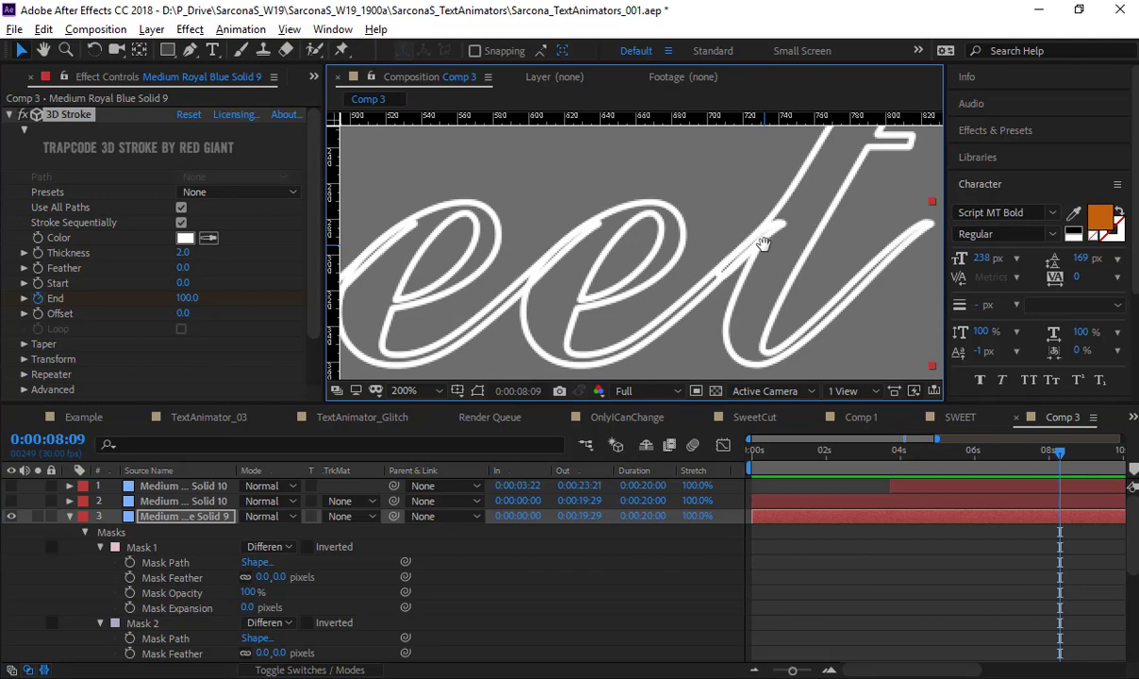
- Switch to Illustrator and merge the overlapping "weet" outlines into one shape with the Pathfinder's Unite mode
key("alt+Tab")
key("v")
left_click_drag(455, 285, 807, 455)
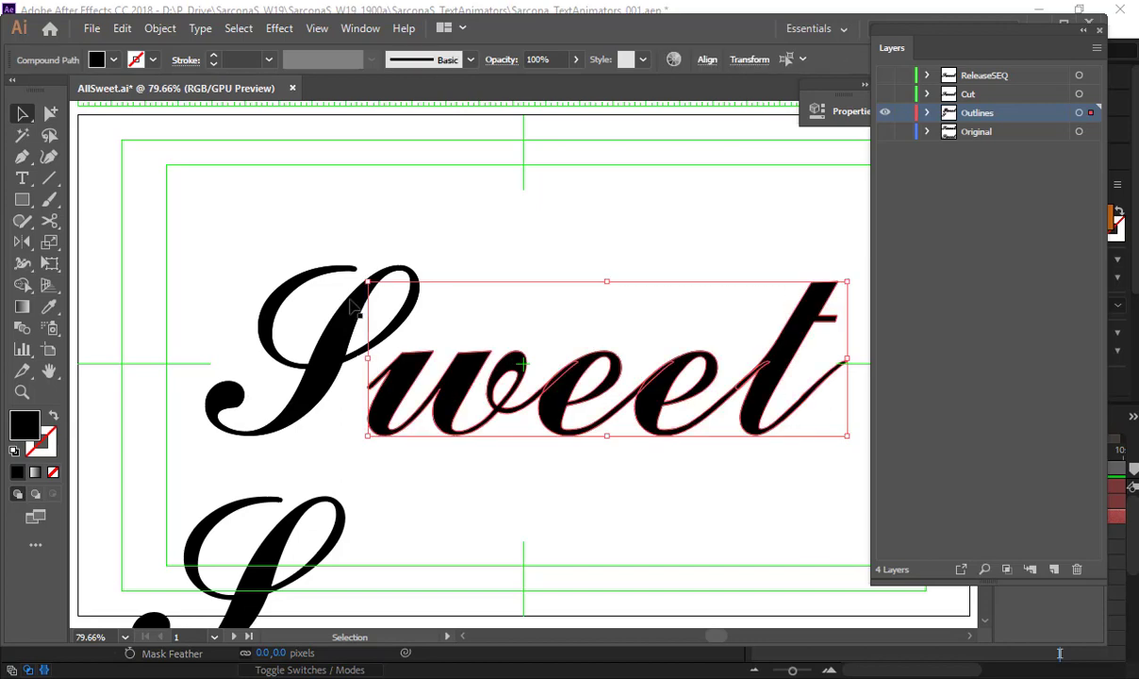
left_click(360, 29)
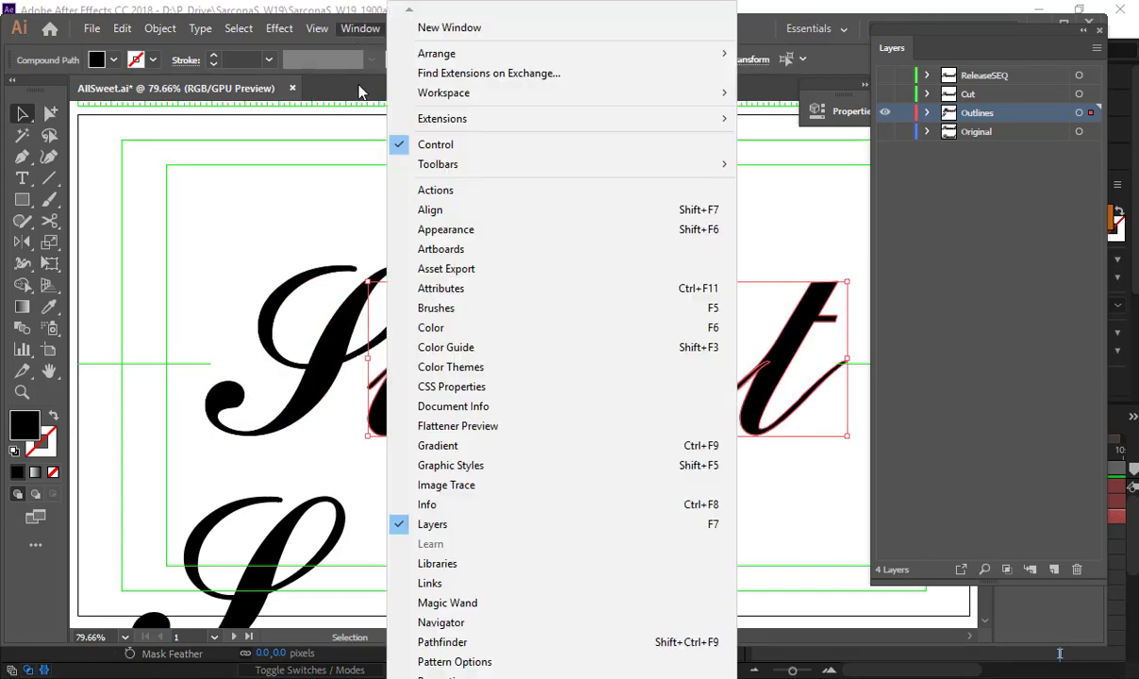
left_click(431, 642)
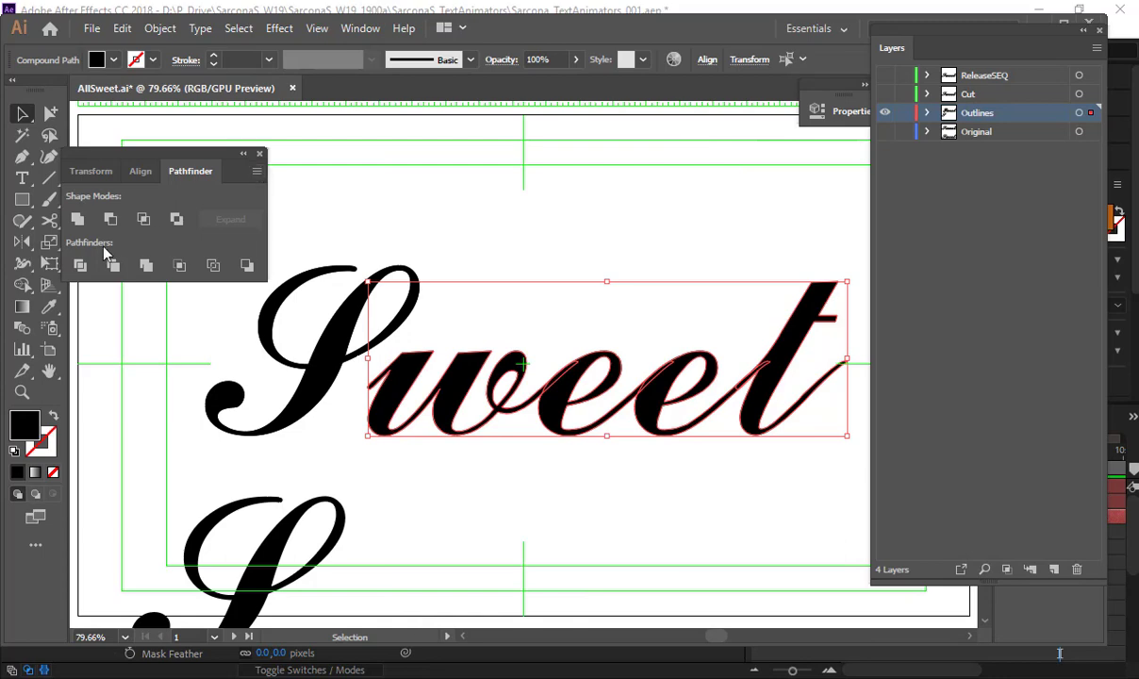
left_click(76, 220)
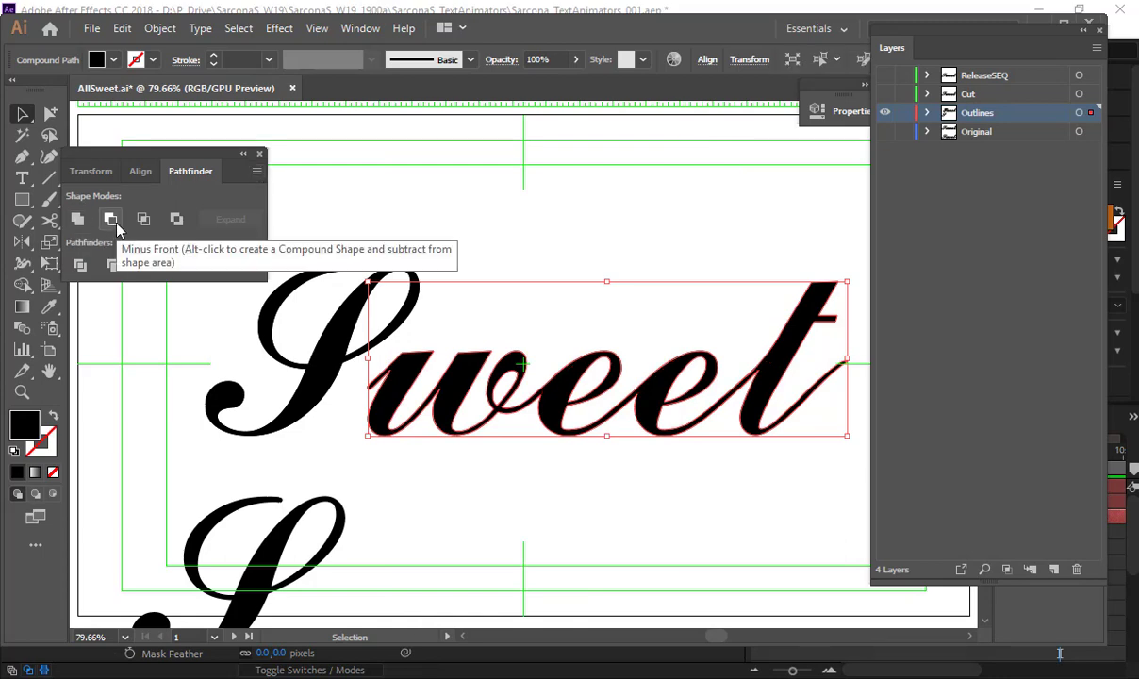
- Copy the complete "Sweet" outline artwork, including the S, and switch to After Effects
left_click(377, 226)
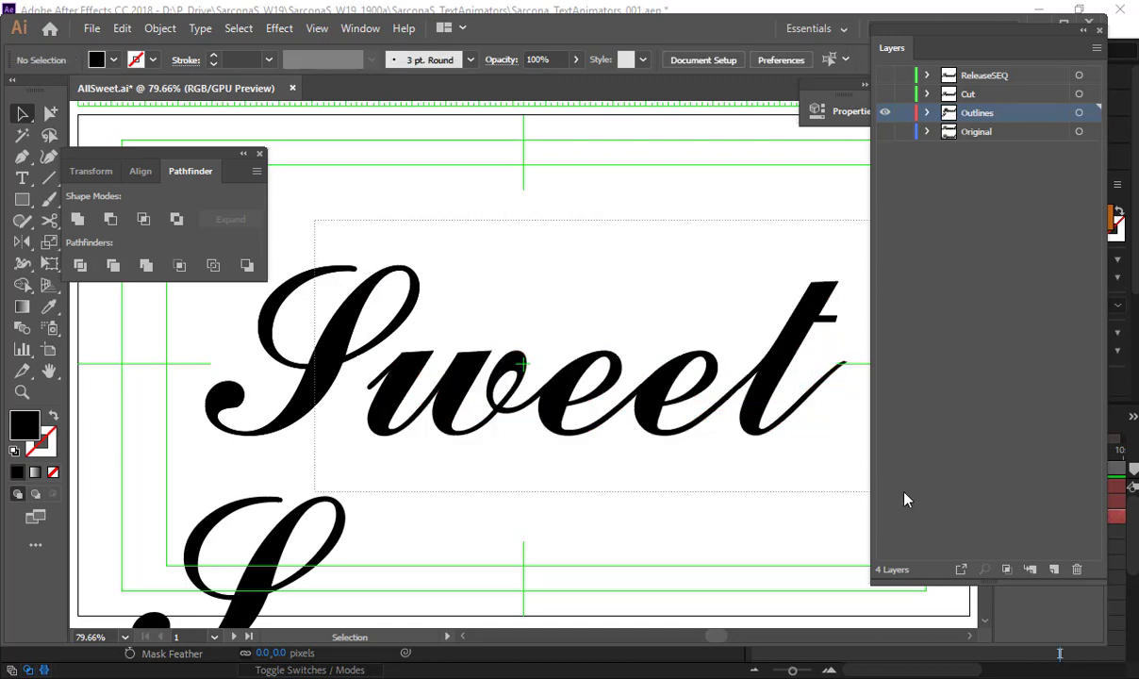
left_click_drag(903, 491, 903, 491)
key("ctrl+c")
key("alt+Tab")
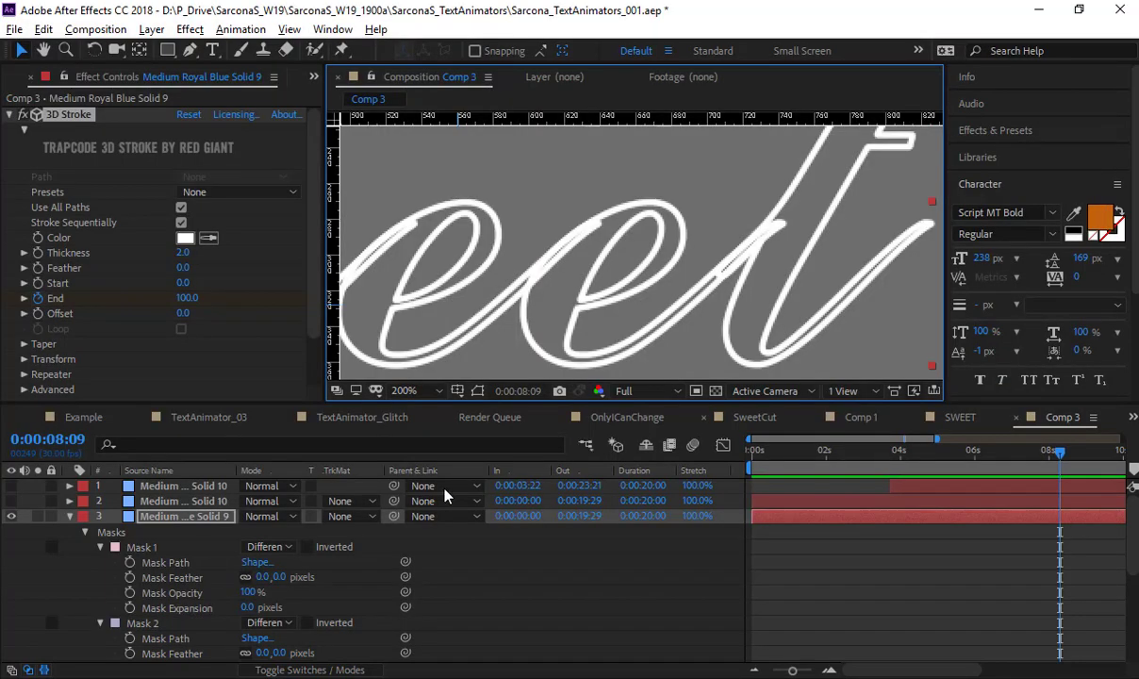
- Delete all masks from the Medium Royal Blue Solid 9 layer and paste the copied outlines as its new masks
left_click(114, 534)
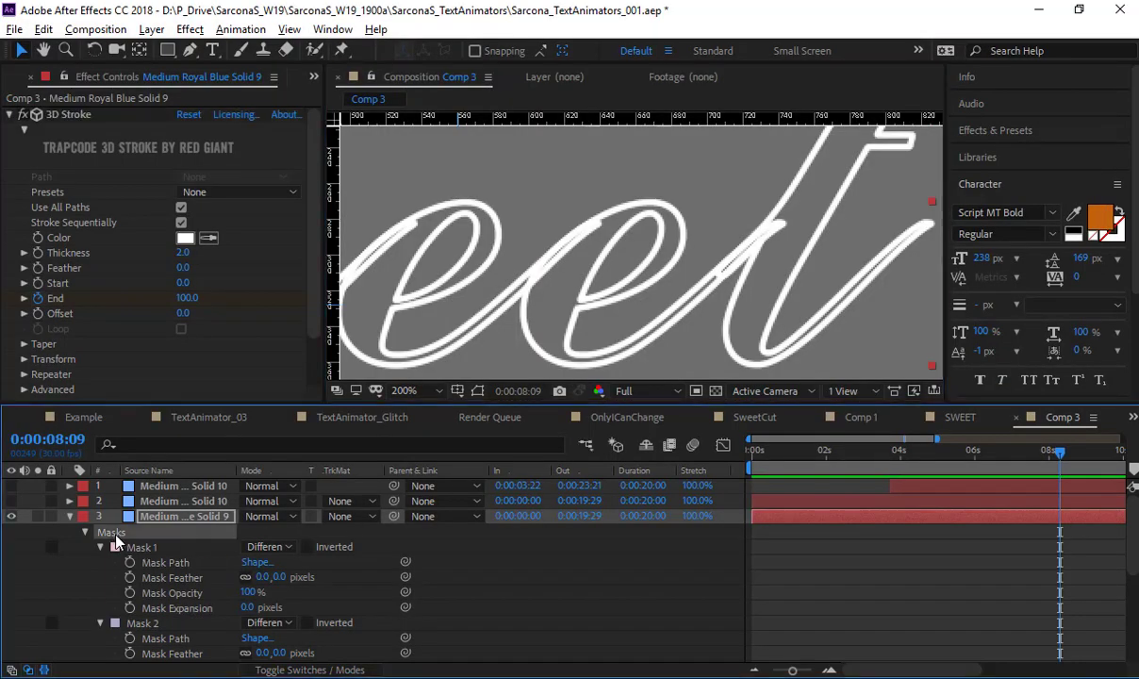
left_click(85, 533)
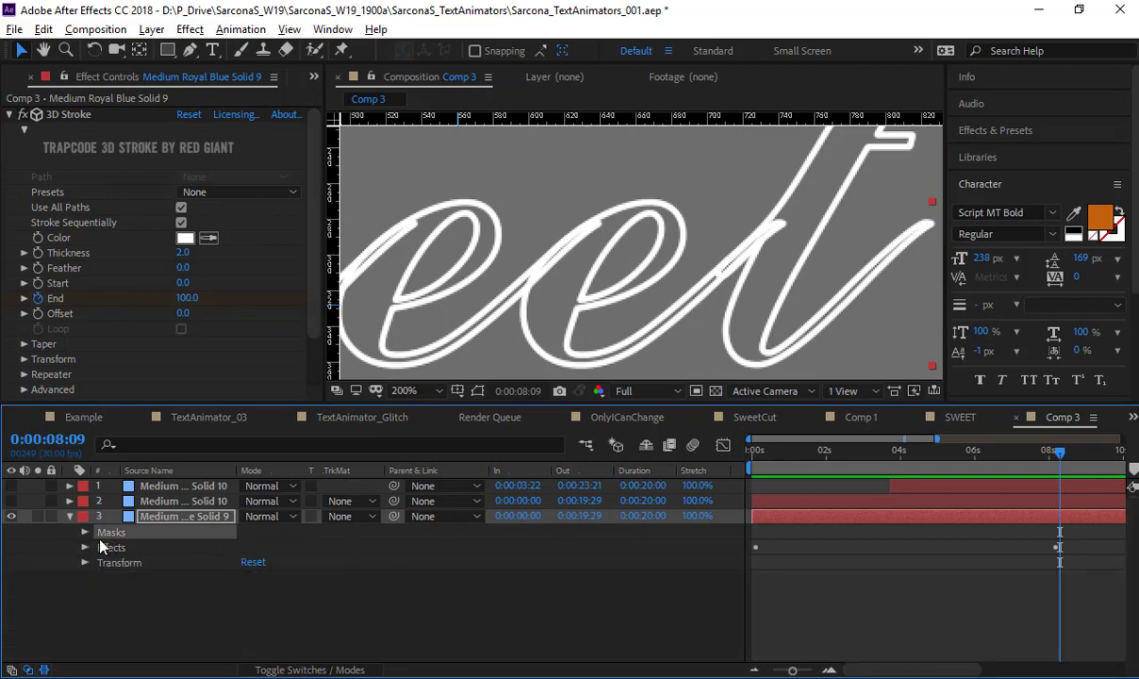
key("Delete")
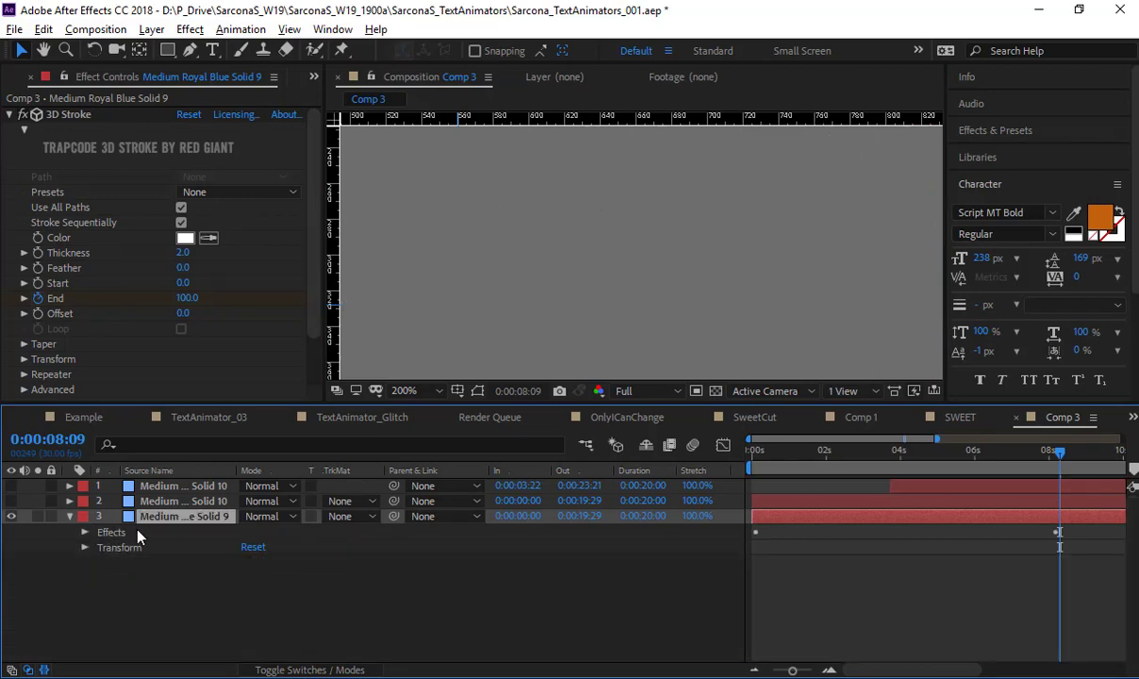
key("ctrl+v")
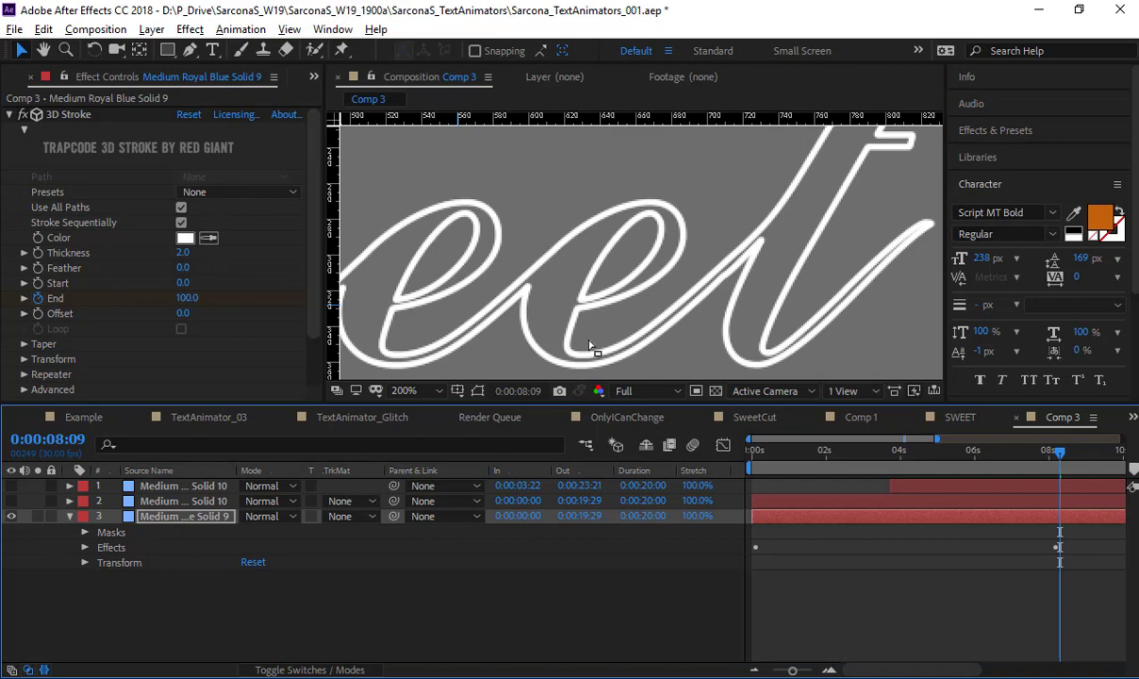
scroll(589, 345, "down", 1)
left_click_drag(554, 340, 725, 347)
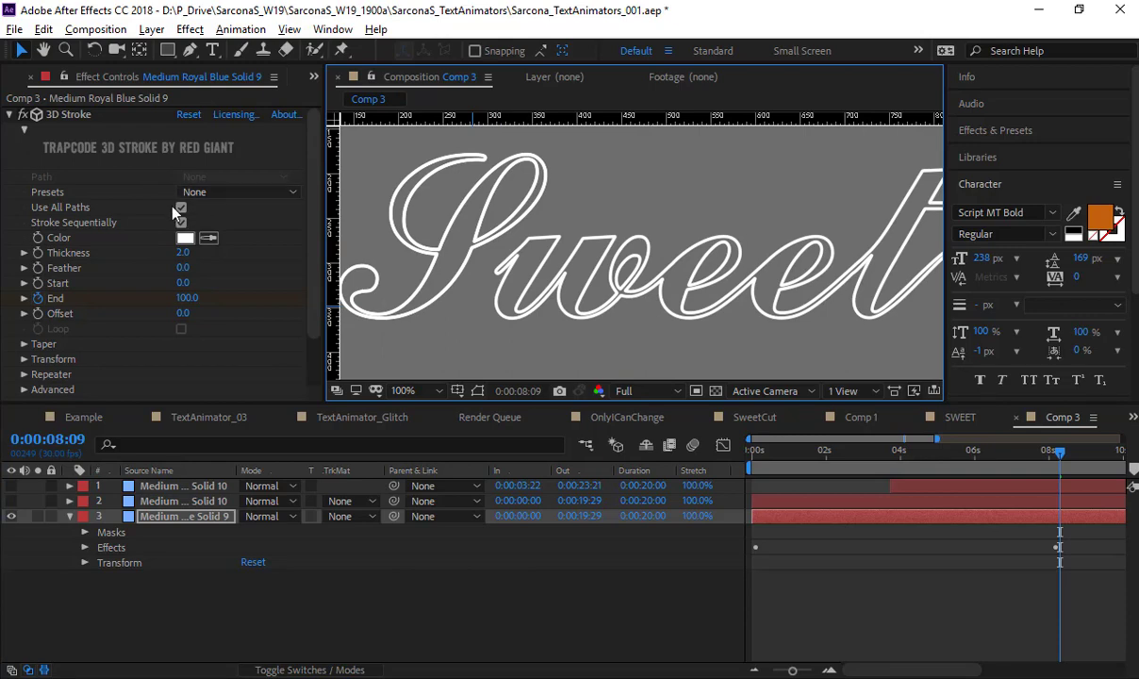
- Play the 3D Stroke animation from the start of Comp 3 and scrub through how the letter outlines draw on
key("Home")
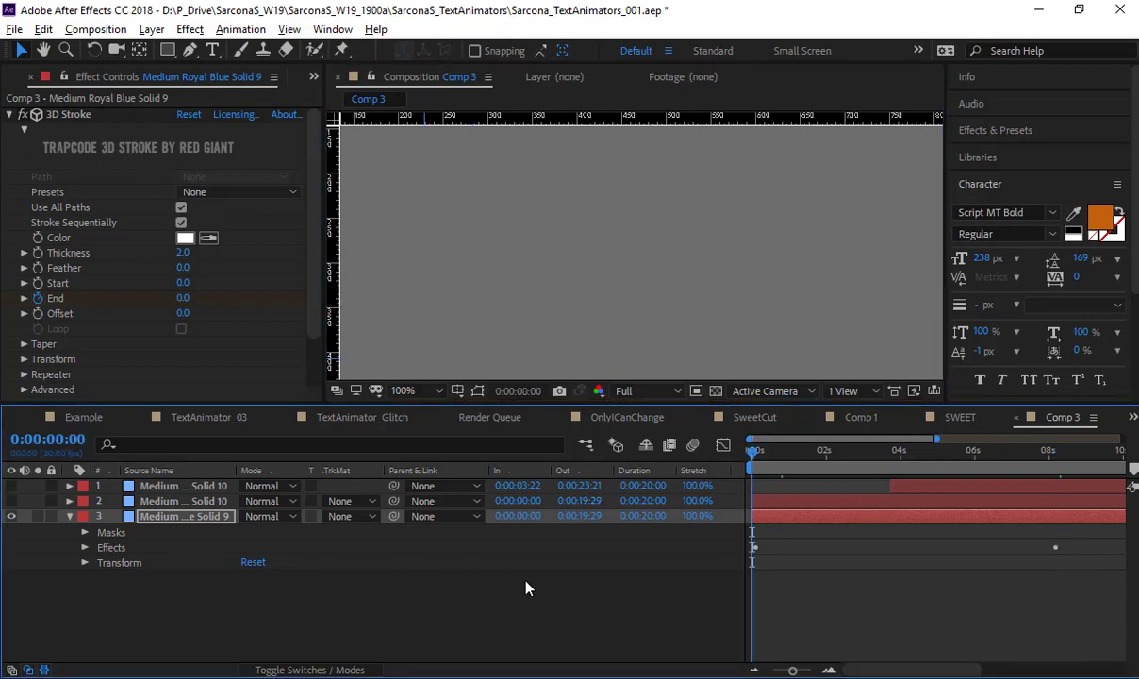
left_click(525, 589)
key("space")
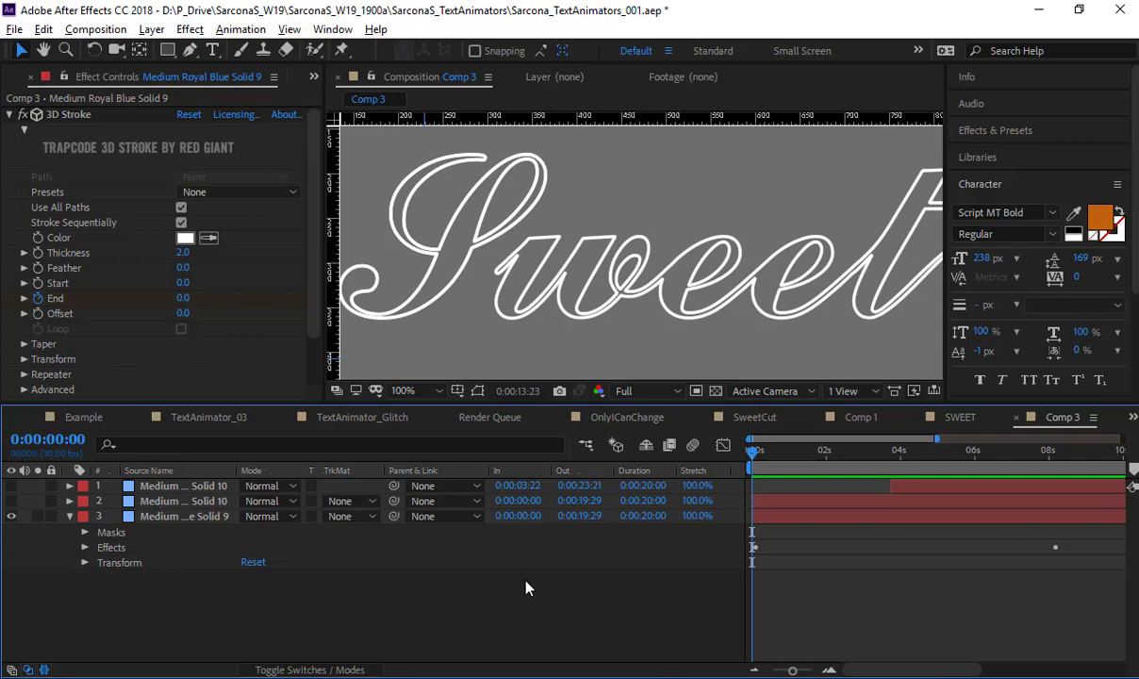
scroll(715, 292, "down", 1)
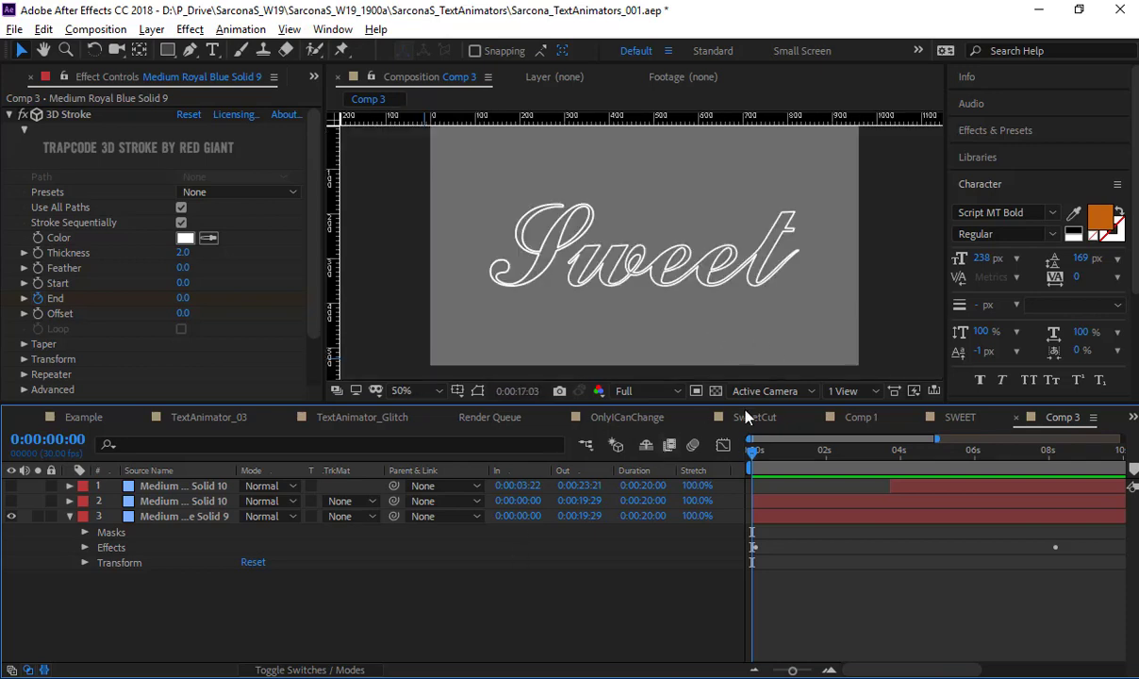
left_click_drag(763, 462, 950, 466)
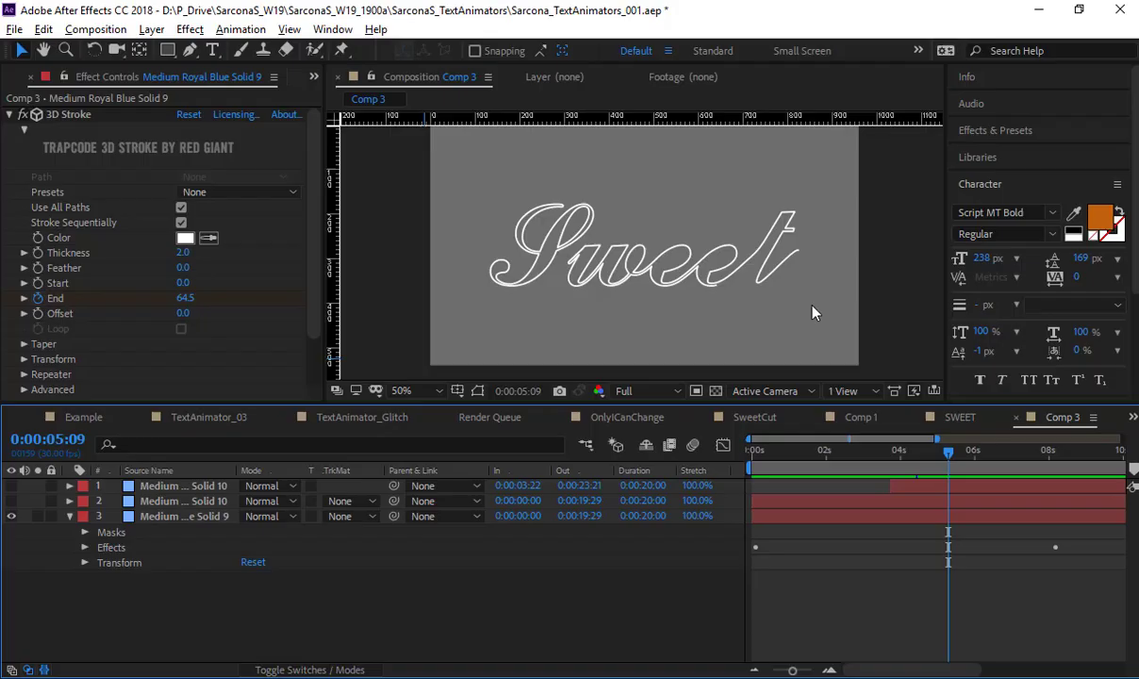
key("period")
key("k")
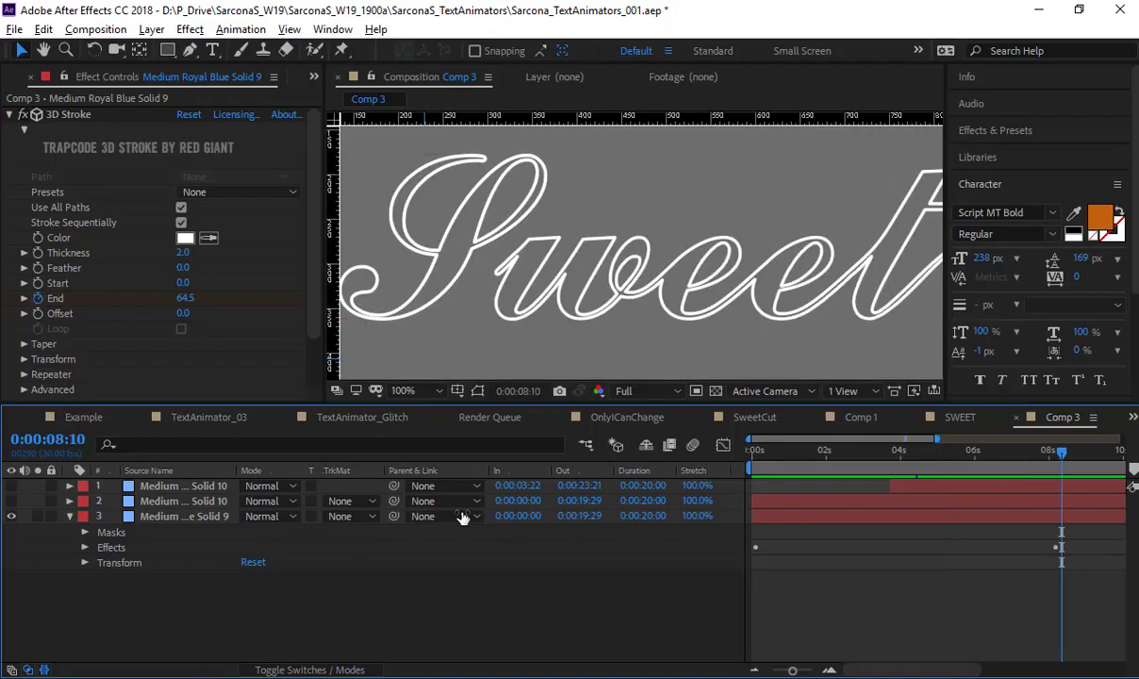
- Show the mask paths of Medium Royal Blue Solid 9 and examine the anchor points at the tip of the t's exit stroke
left_click(184, 515)
left_click(478, 391)
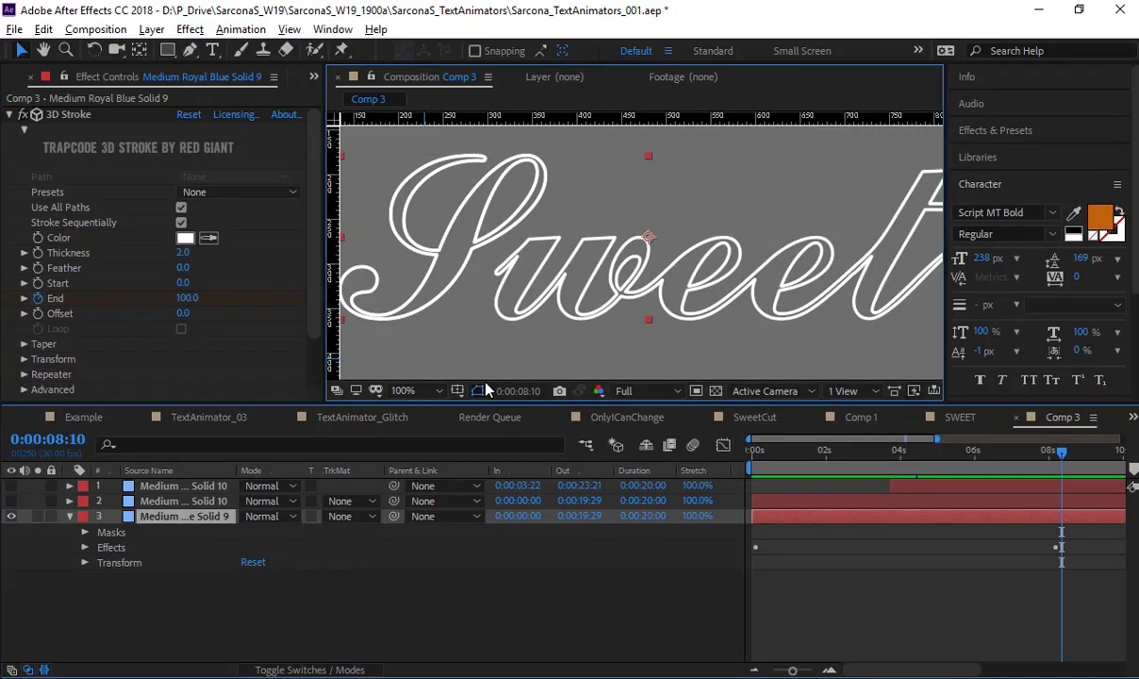
left_click_drag(773, 240, 527, 251)
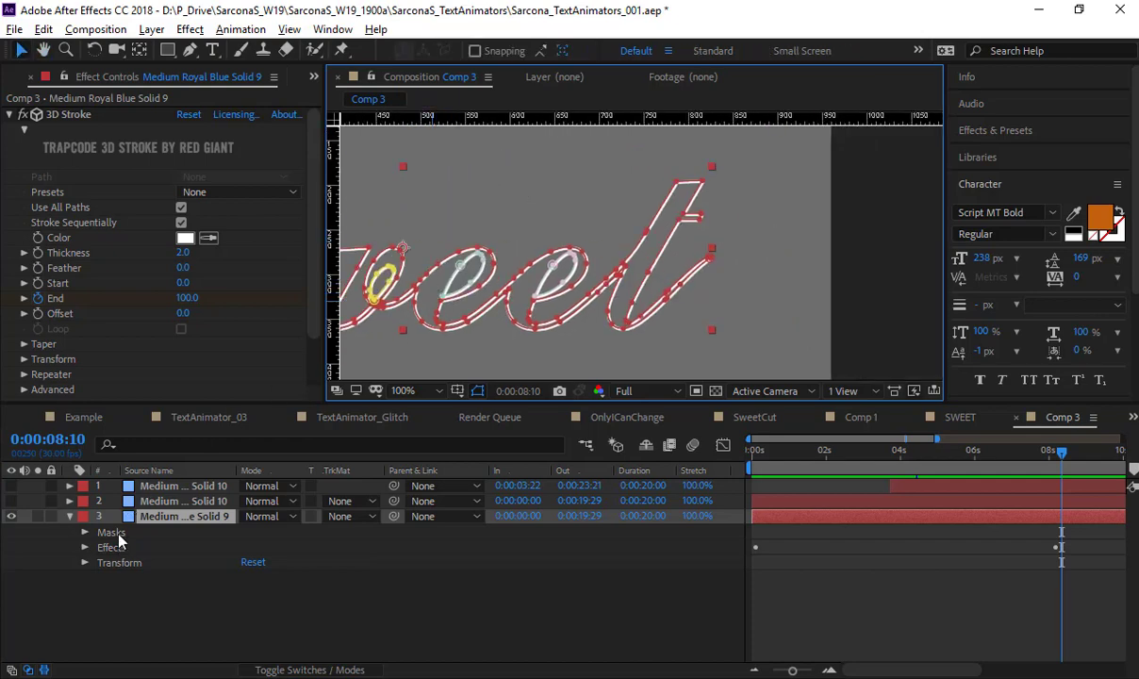
scroll(726, 270, "up", 5)
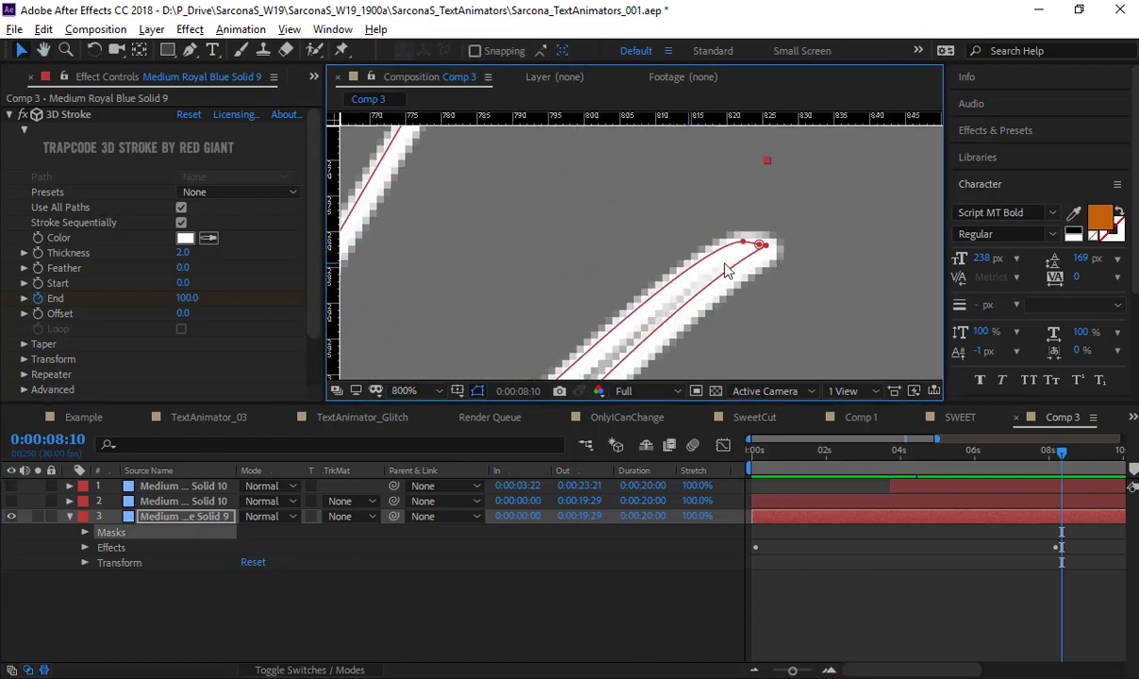
mouse_move(763, 245)
left_mouse_down()
mouse_move(773, 225)
mouse_move(784, 271)
mouse_move(762, 247)
left_mouse_up()
scroll(582, 287, "down", 7)
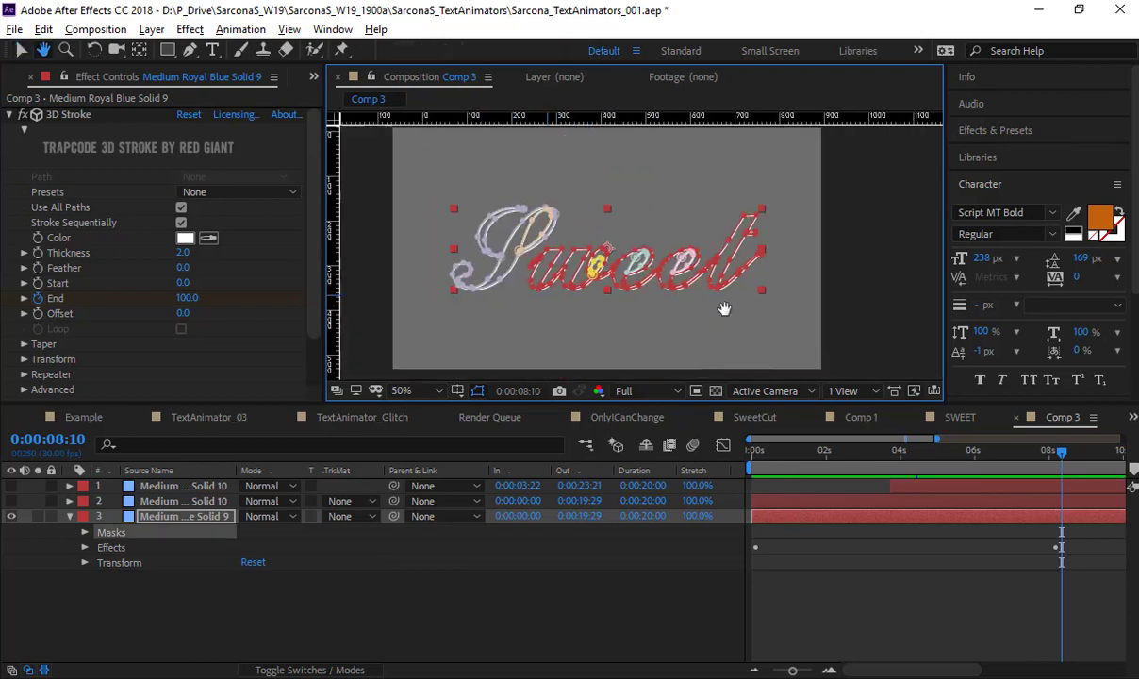
left_click_drag(724, 308, 728, 309)
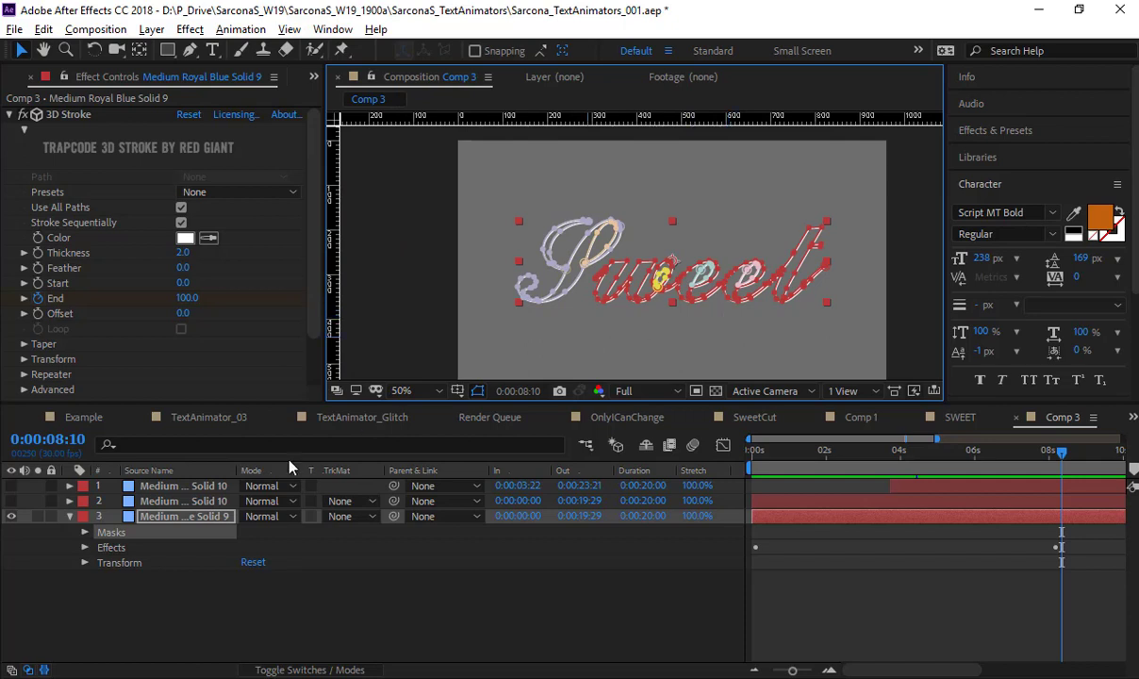
left_click(237, 582)
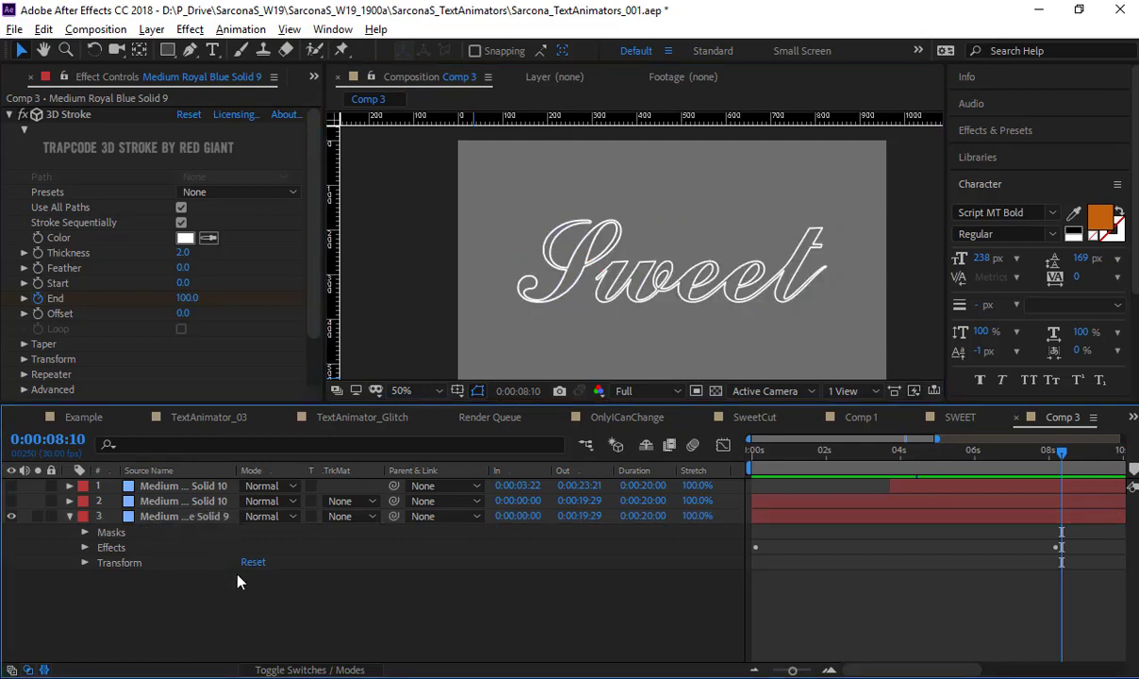
- Switch to Illustrator, hide the Outlines layer and show the Cut layer of AllSweet.ai
key("alt+Tab")
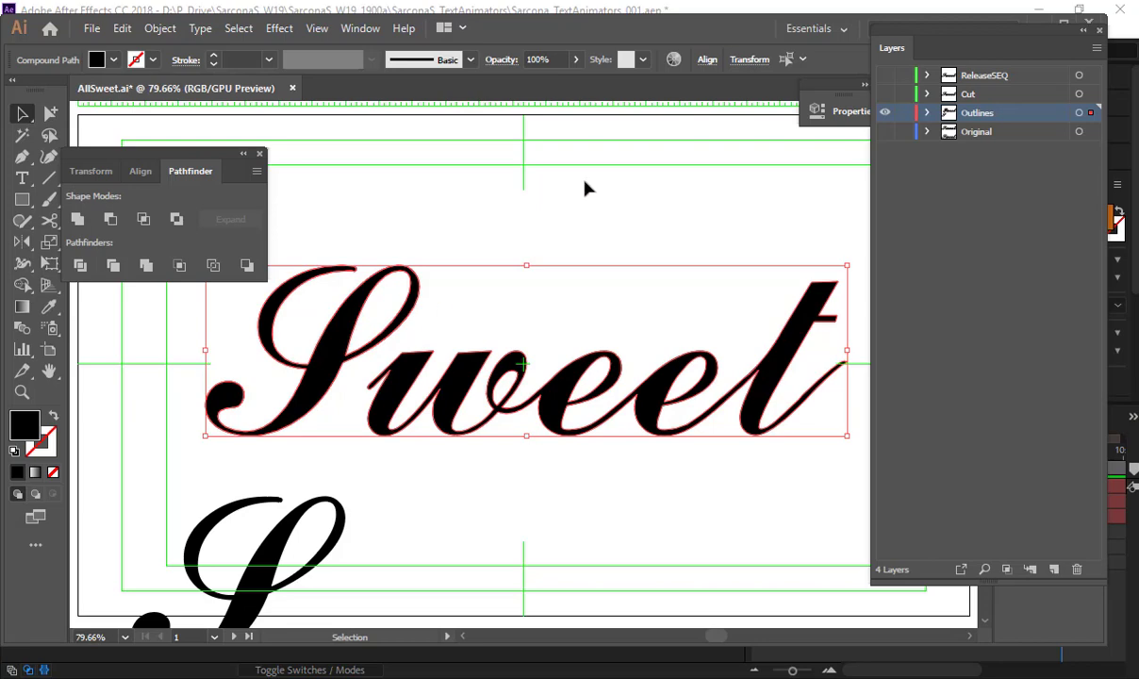
left_click(886, 114)
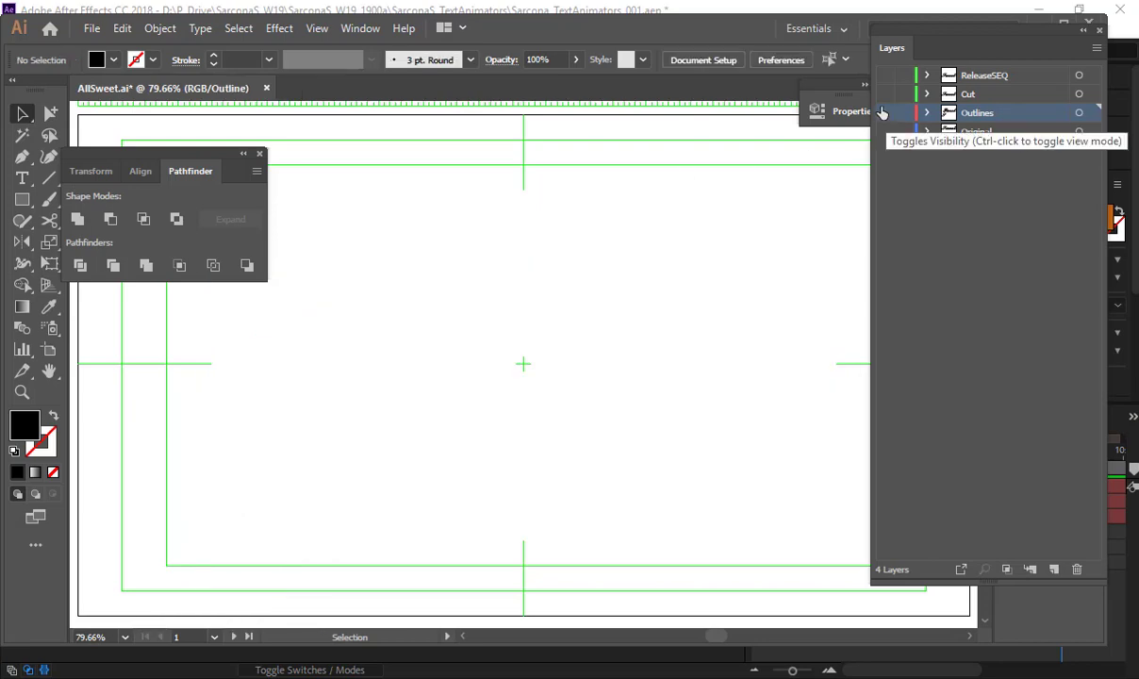
left_click(884, 94)
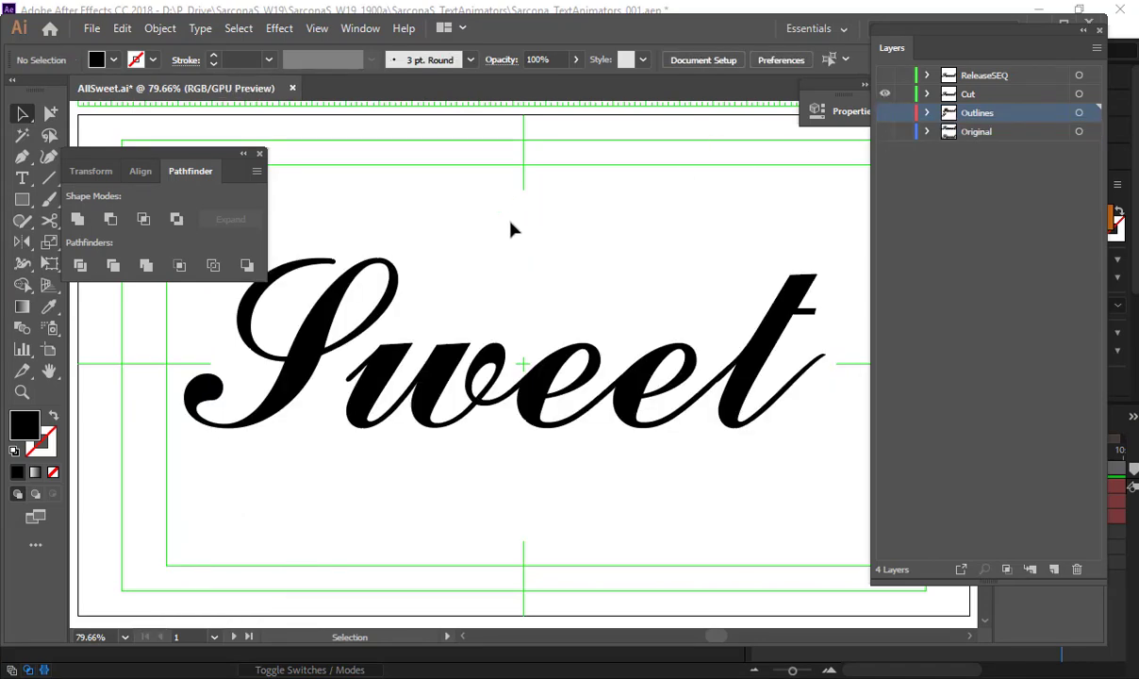
key("space")
left_click_drag(523, 263, 670, 258)
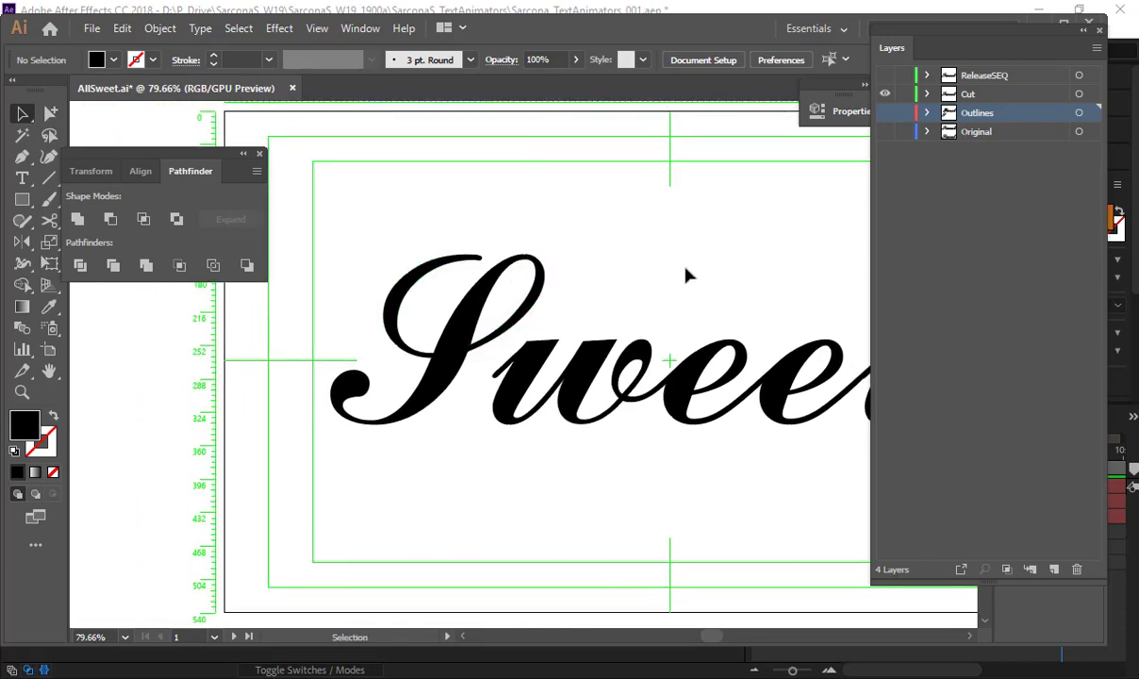
- Switch to After Effects and open the SWEET composition from the project
key("alt+Tab")
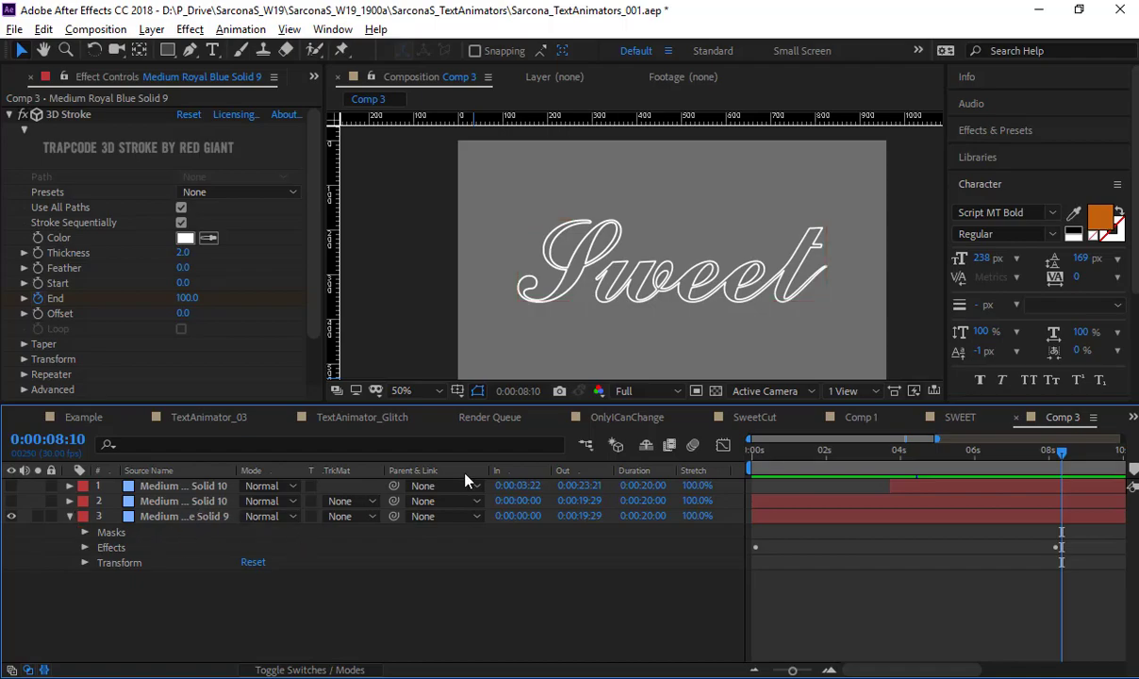
key("alt+Tab")
key("alt+Tab")
left_click(13, 76)
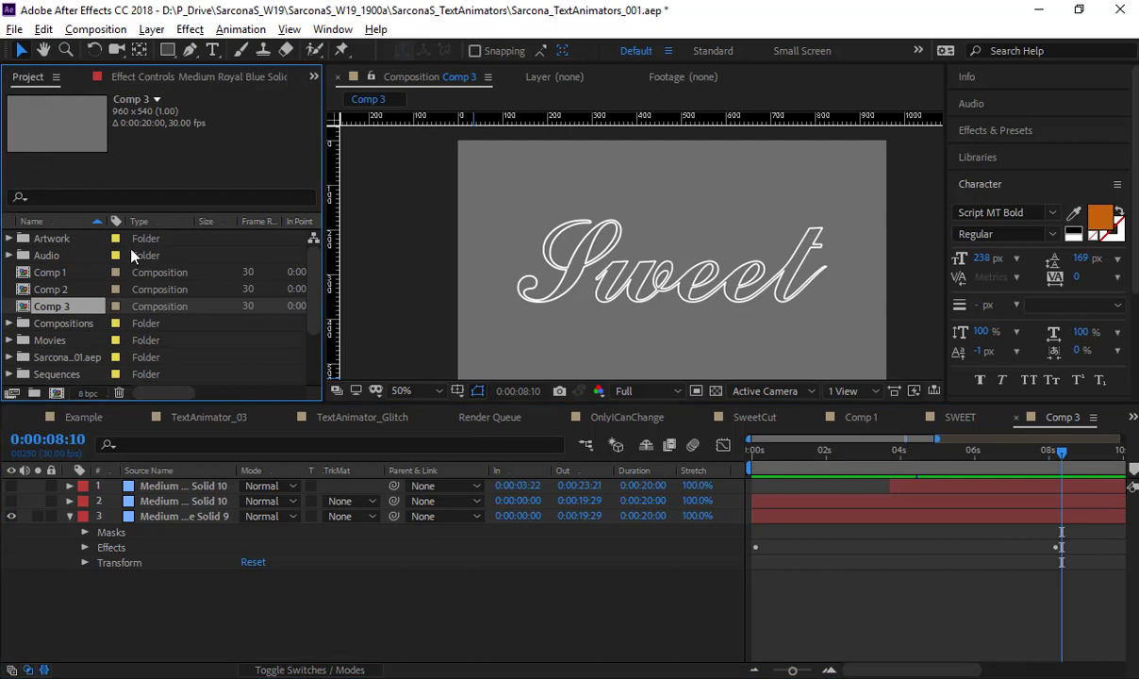
left_click(9, 241)
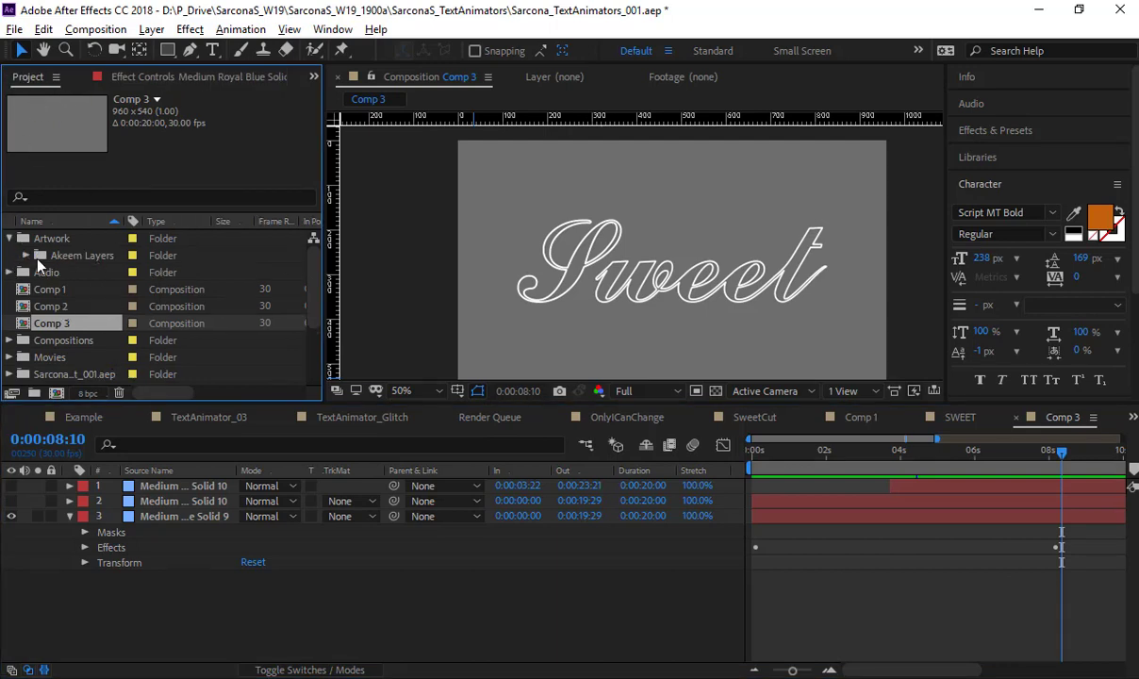
left_click(8, 239)
scroll(90, 321, "down", 2)
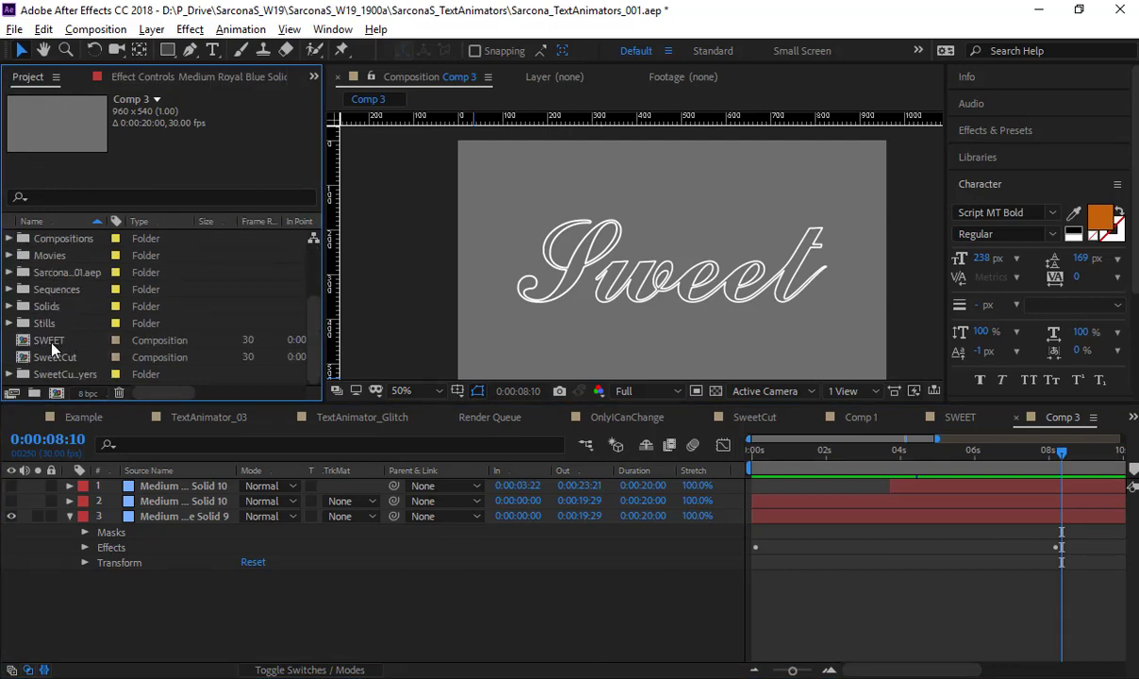
double_click(49, 340)
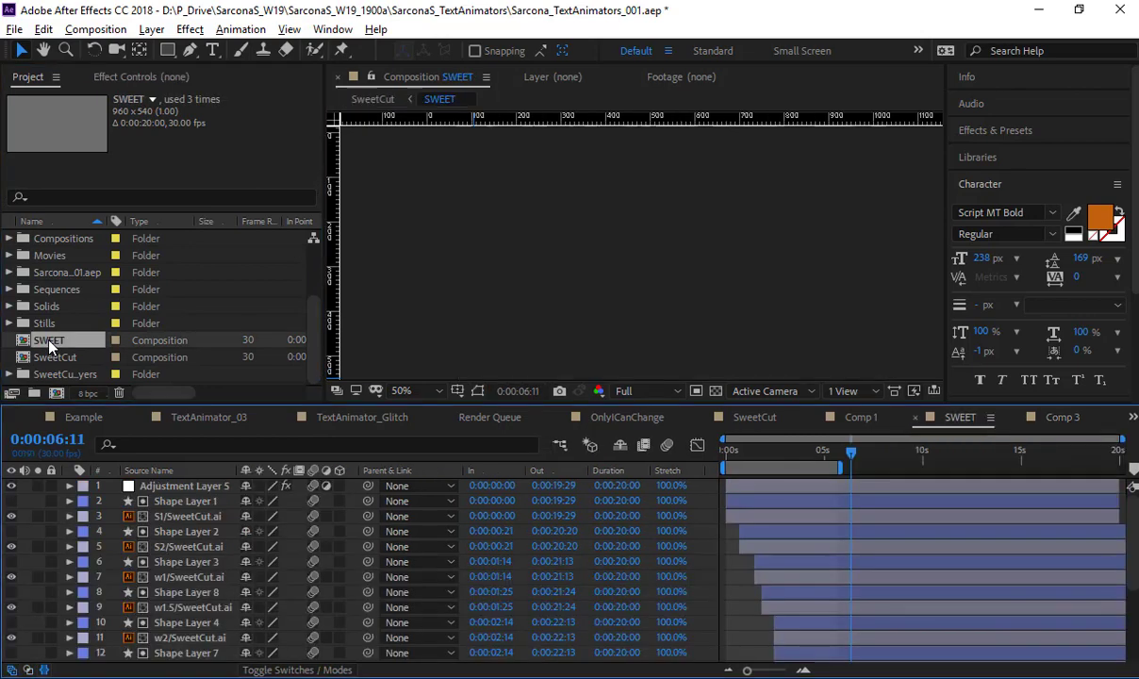
- Examine the SWEET composition's layer stack and the separate letter pieces in the SweetCut layers folder
scroll(157, 568, "down", 3)
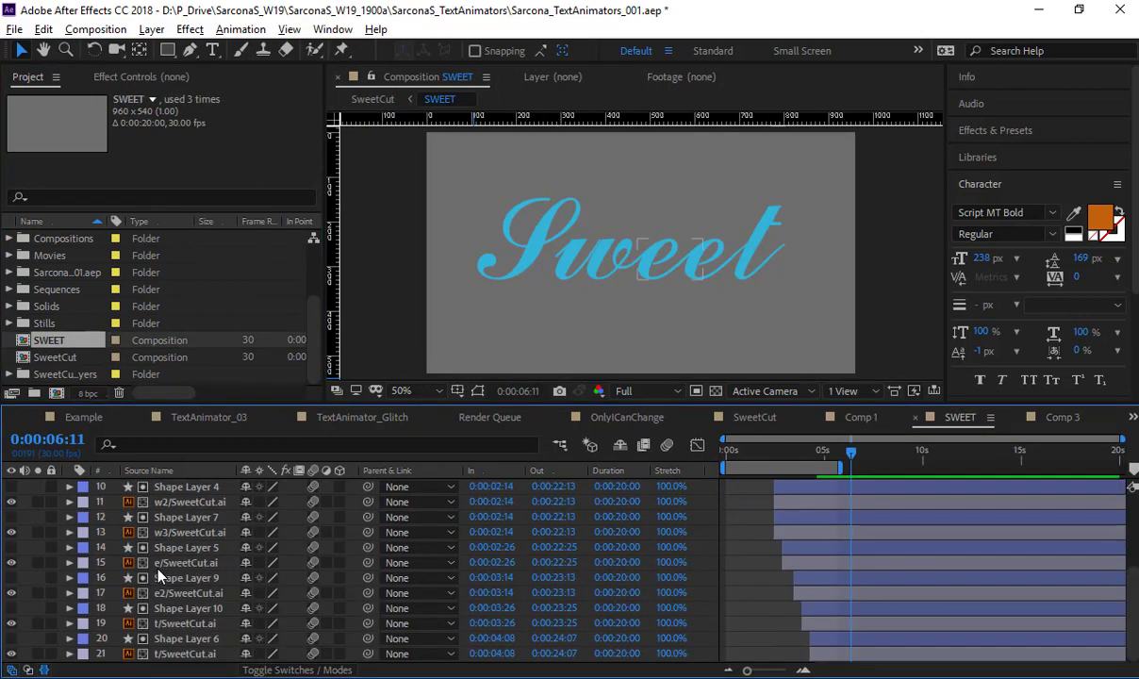
scroll(166, 536, "up", 3)
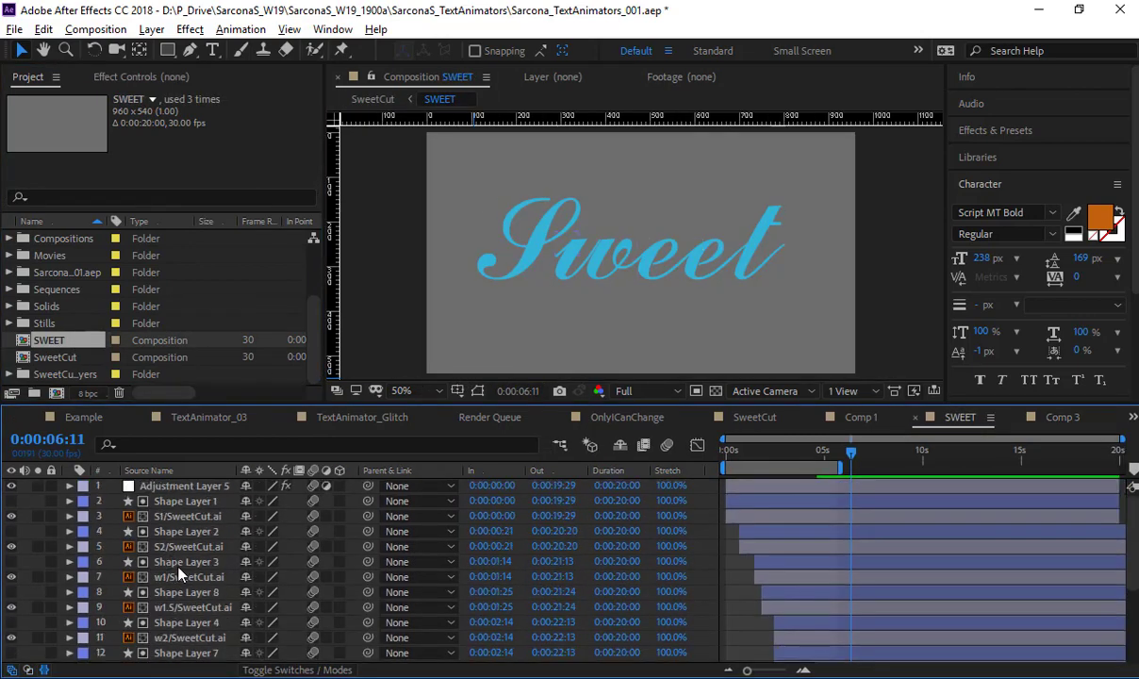
left_click(8, 375)
scroll(44, 358, "down", 3)
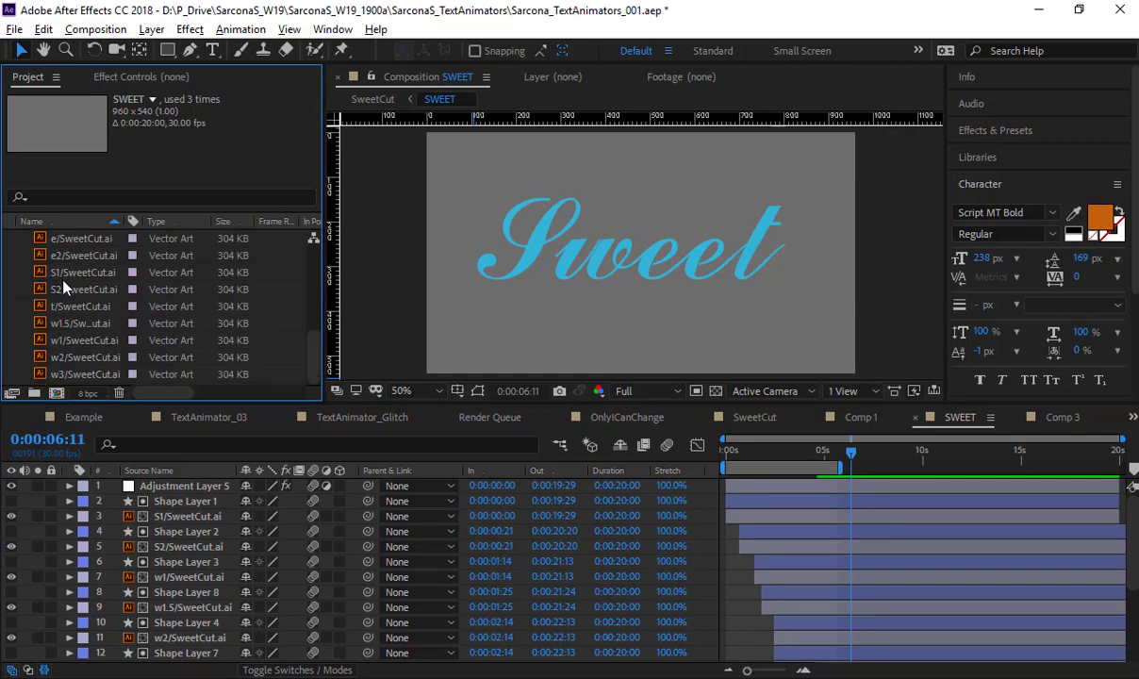
scroll(59, 263, "up", 3)
double_click(268, 361)
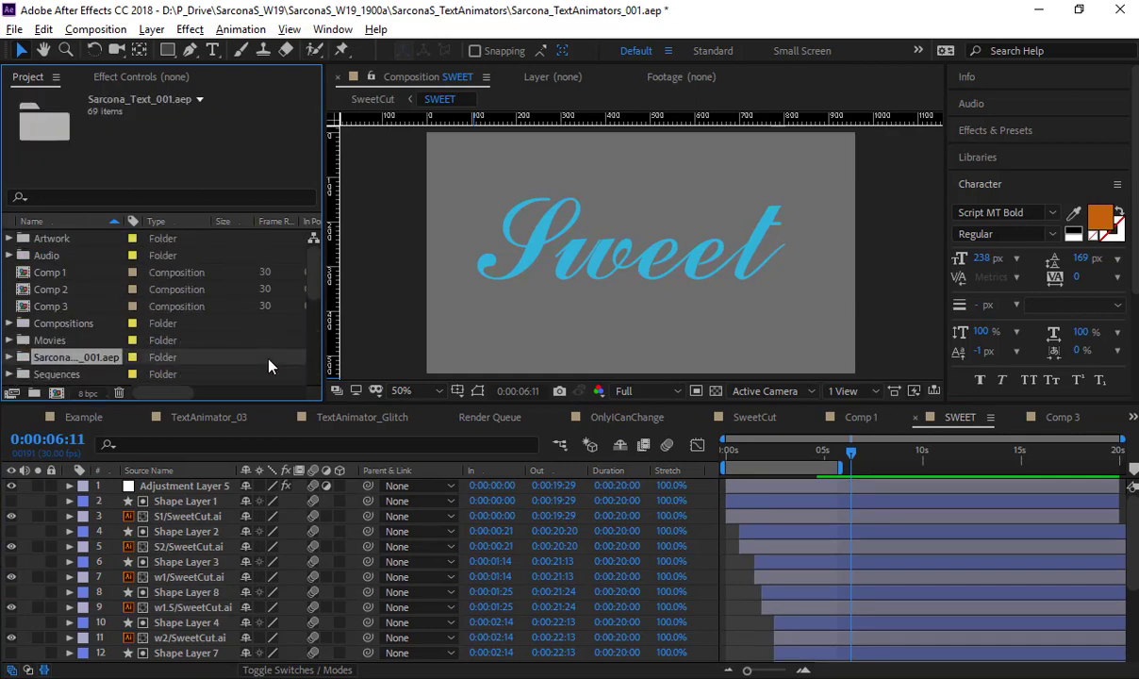
- Import Sweet.ai as footage with merged layers and move it into the Stills folder of the project
left_click(9, 255)
scroll(154, 293, "down", 2)
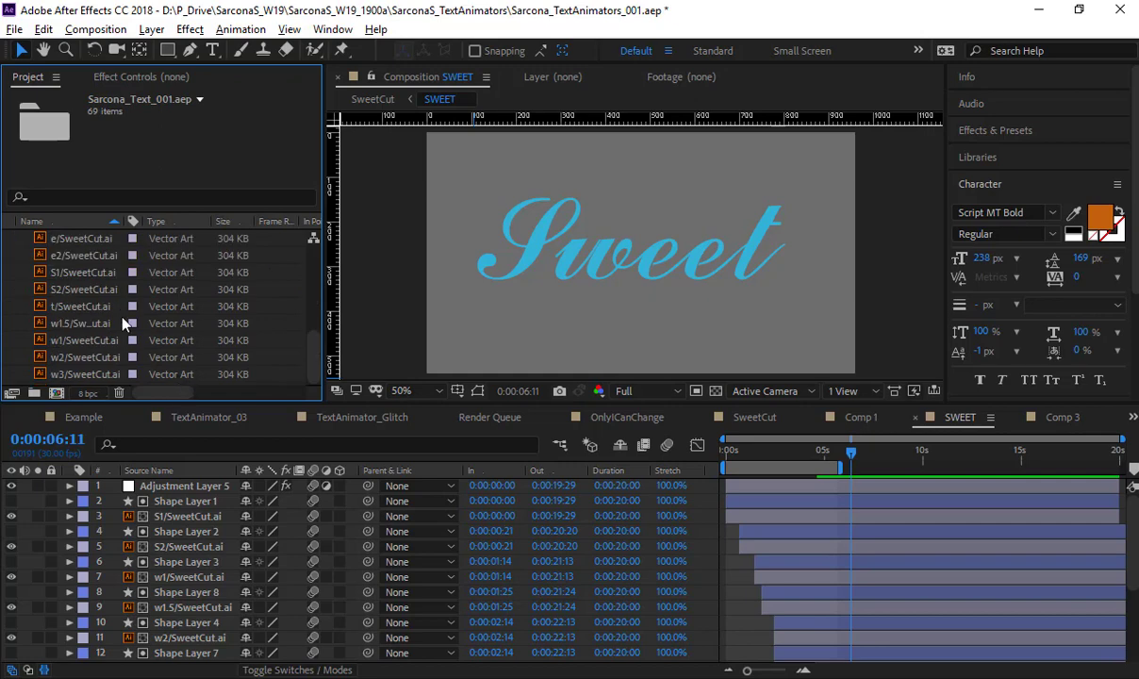
scroll(64, 280, "up", 5)
scroll(16, 323, "down", 3)
left_click(10, 358)
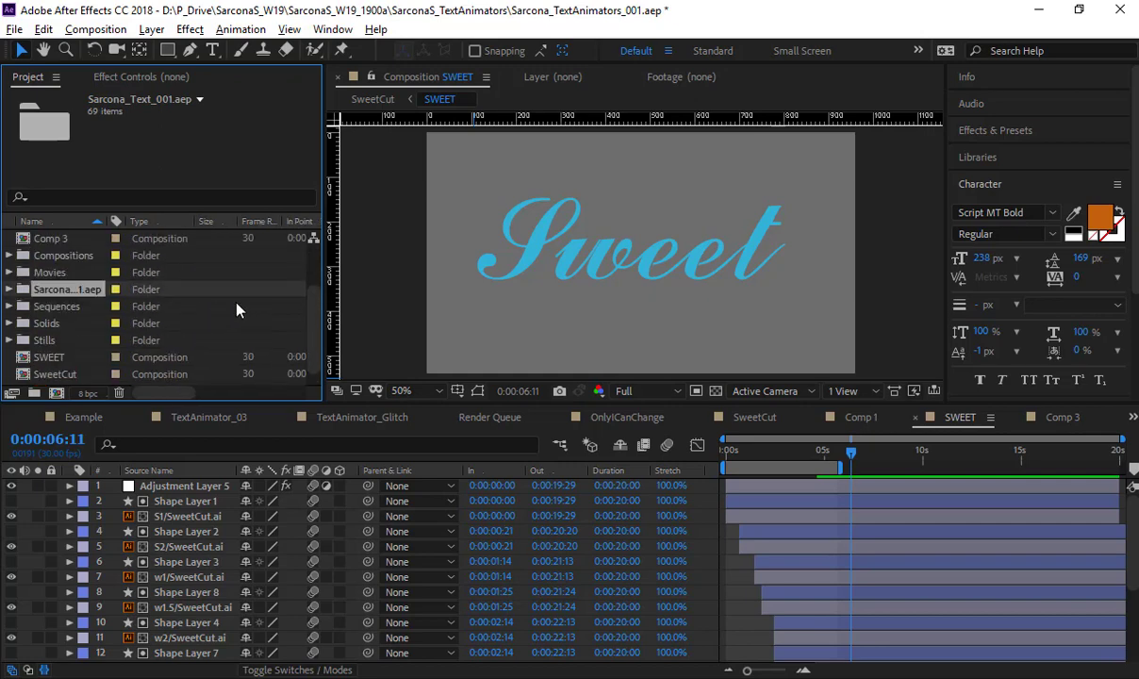
scroll(94, 359, "down", 1)
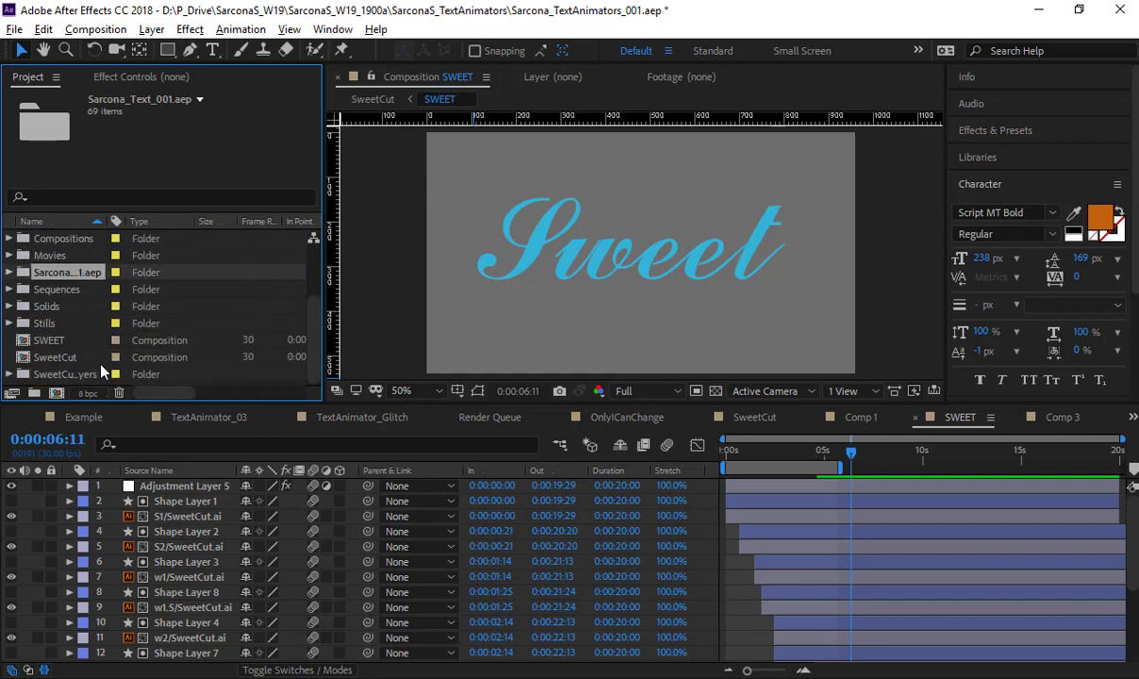
key("ctrl+i")
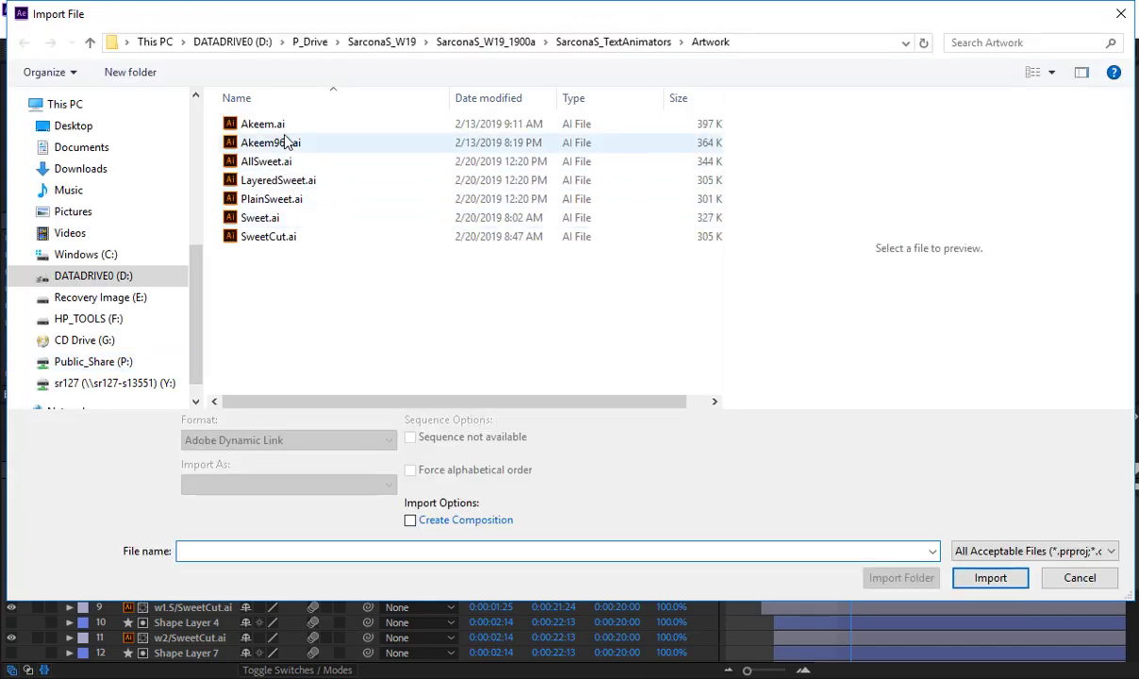
double_click(273, 218)
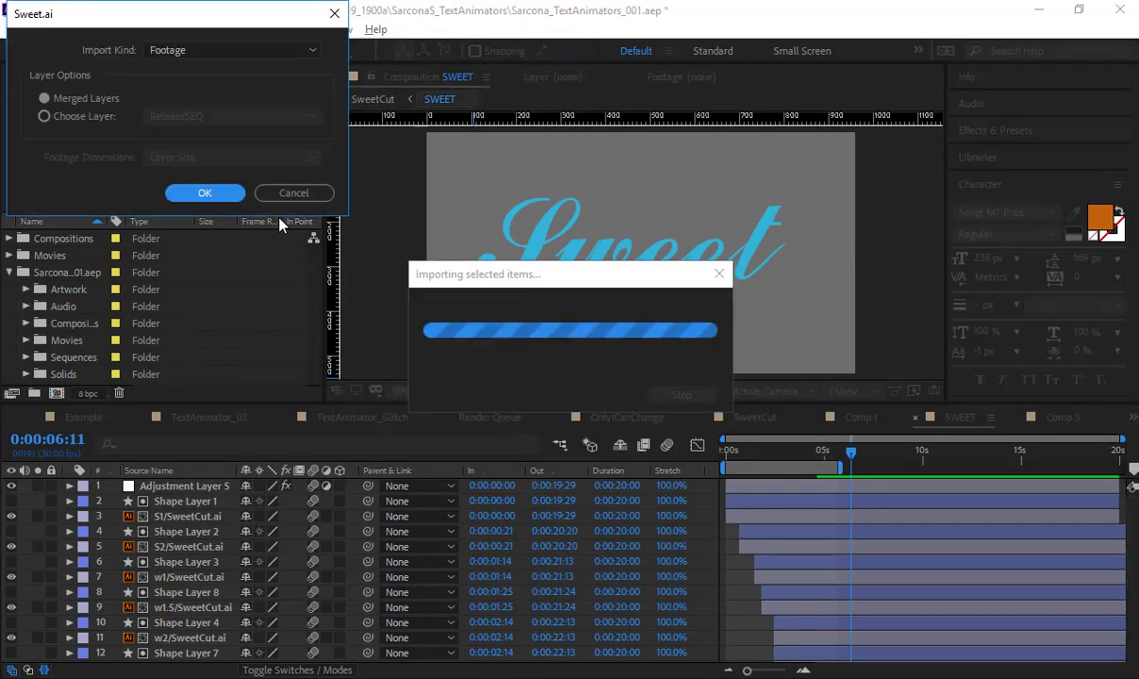
left_click(204, 193)
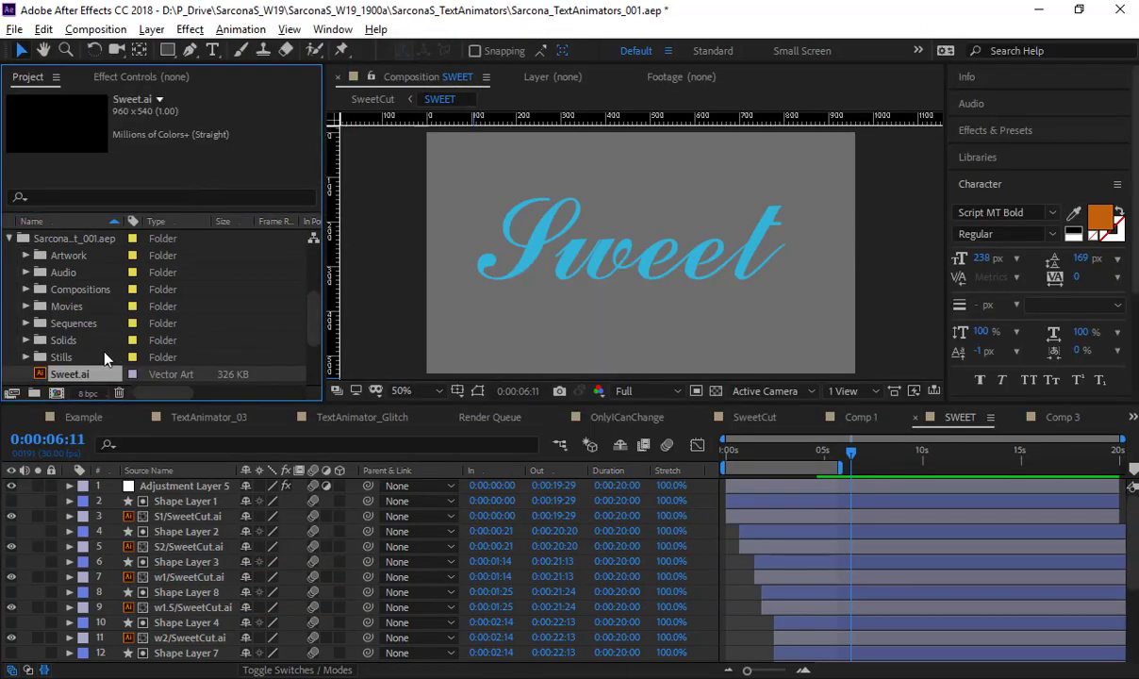
left_click_drag(74, 373, 94, 359)
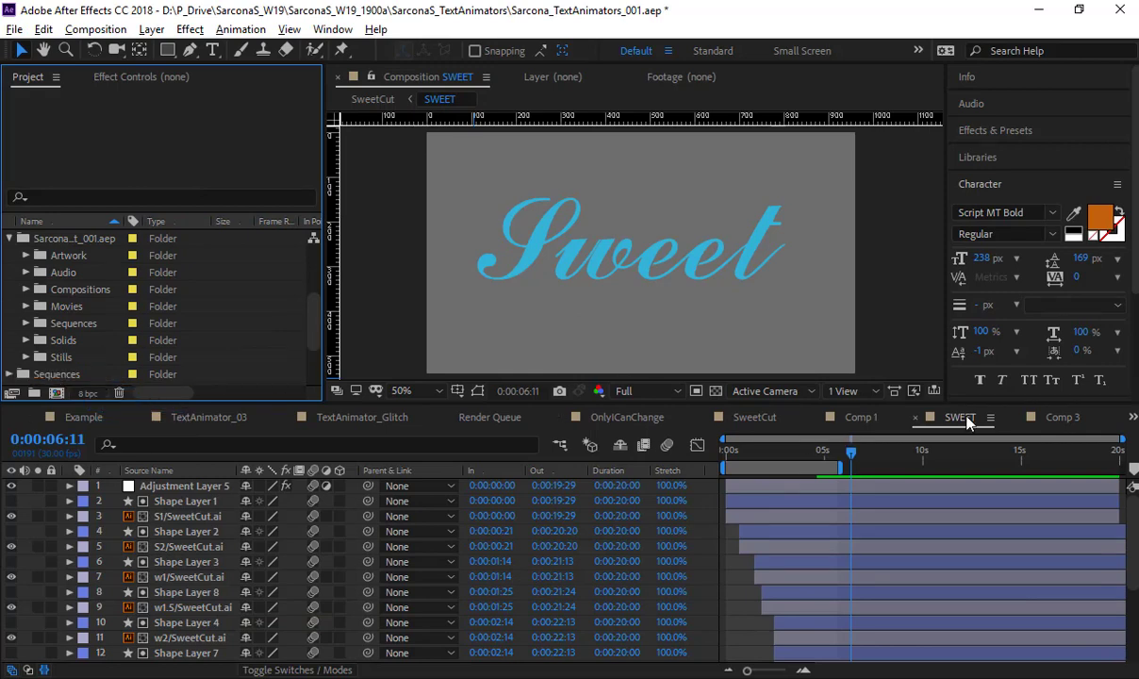
- In Comp 3, hide Medium Royal Blue Solid 9 and add the SWEET composition as the top layer
left_click(1061, 417)
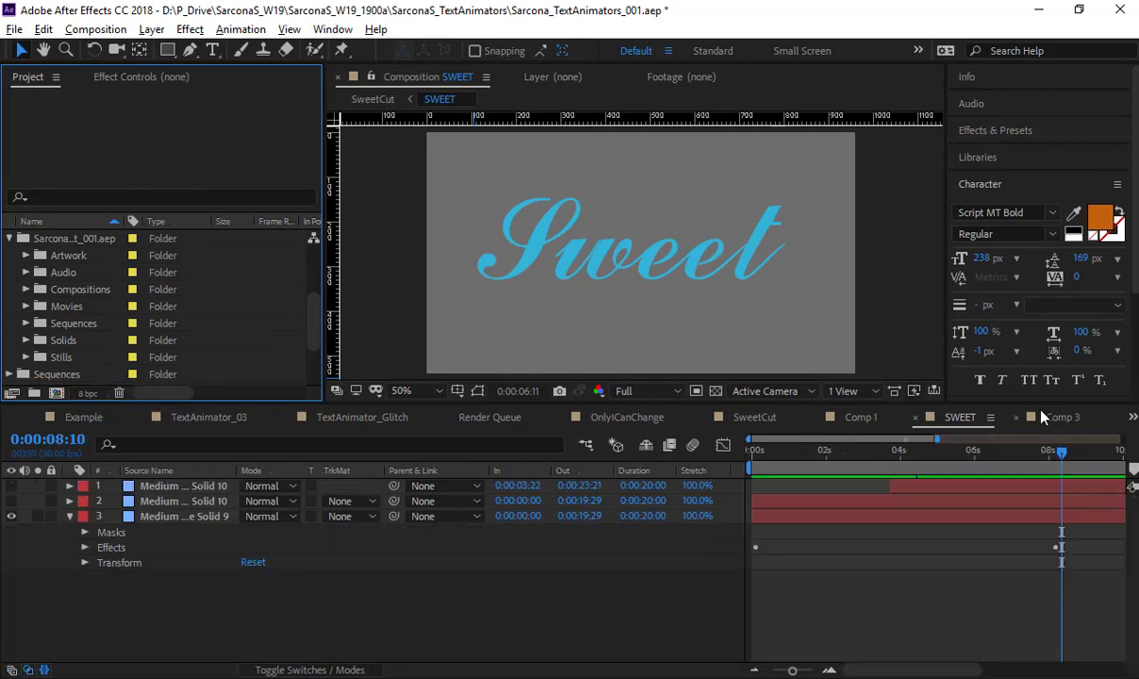
left_click(10, 516)
scroll(57, 353, "down", 2)
left_click_drag(52, 341, 141, 481)
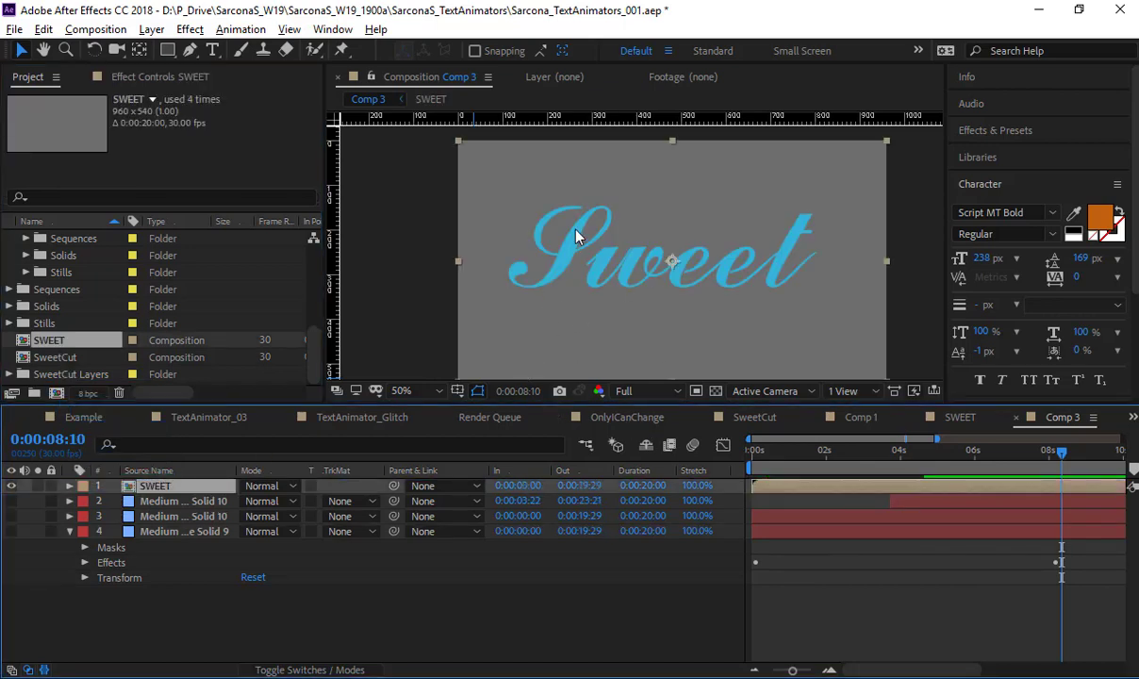
- Start a new shape layer with a 25 px stroked Pen path along the upper-left curve of the S
scroll(579, 236, "up", 2)
left_click_drag(496, 244, 619, 250)
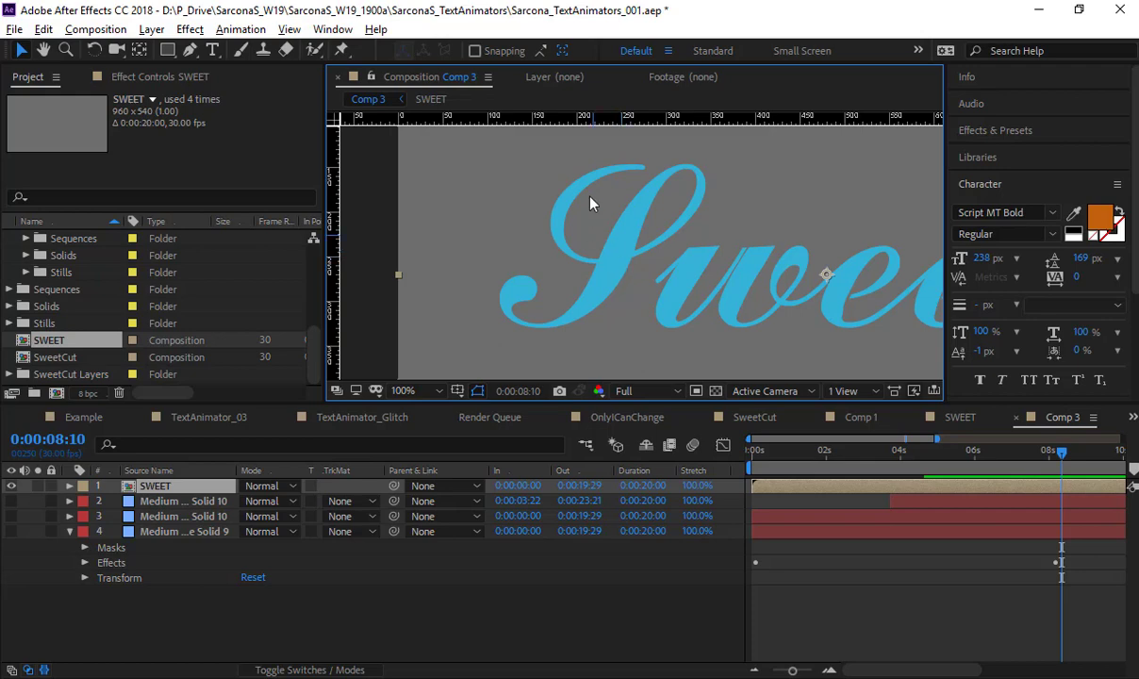
left_click(190, 48)
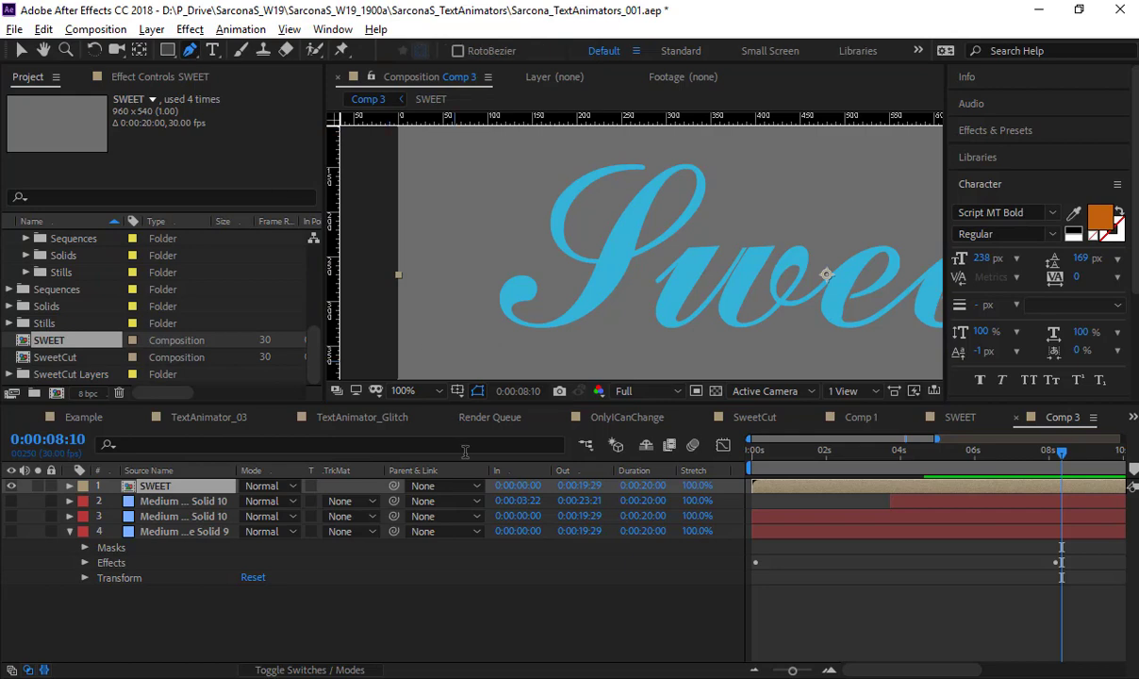
left_click(547, 598)
left_click(639, 171)
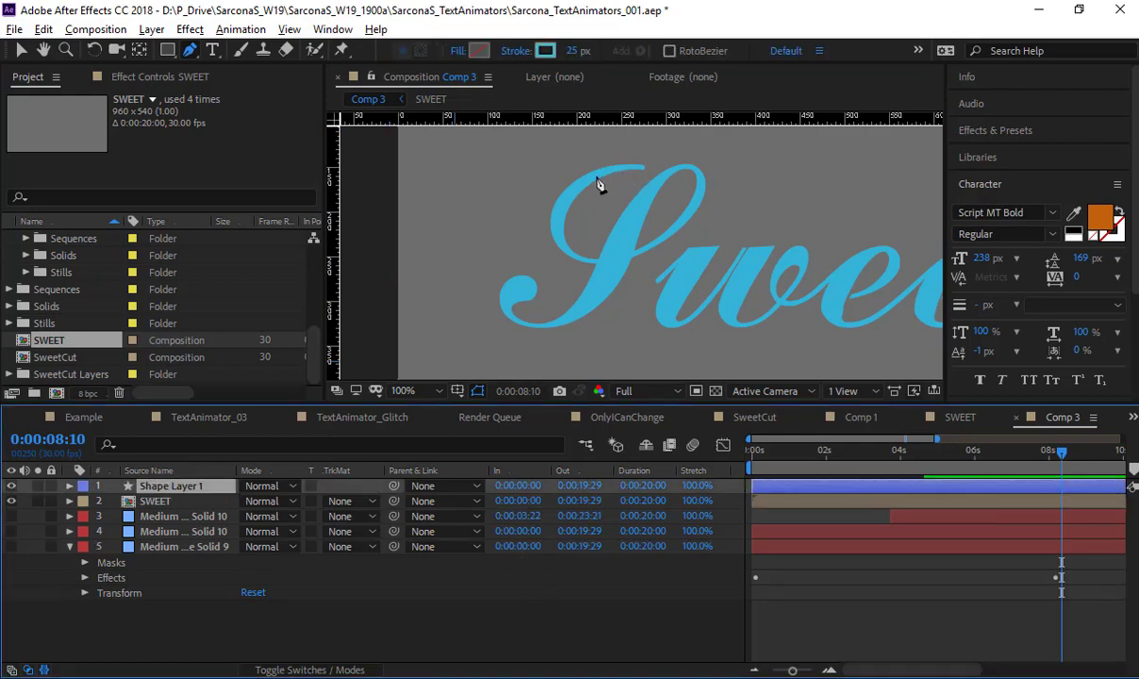
left_click_drag(558, 232, 554, 247)
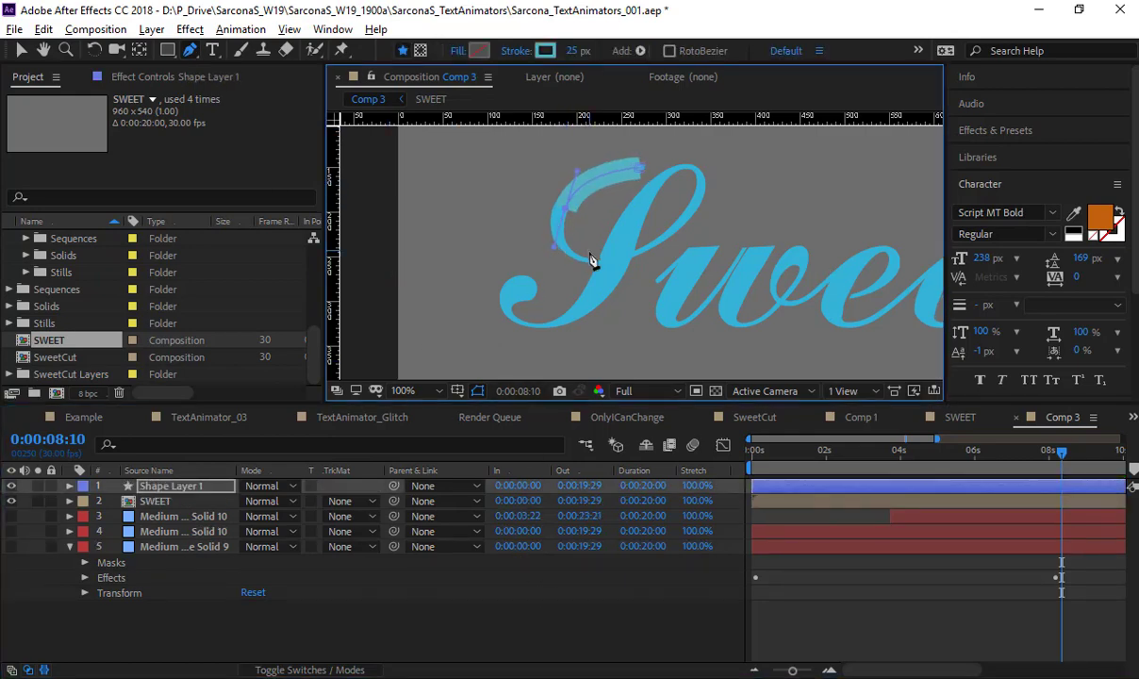
- Set the shape layer's stroke color to white (FFFFFF)
left_click(545, 51)
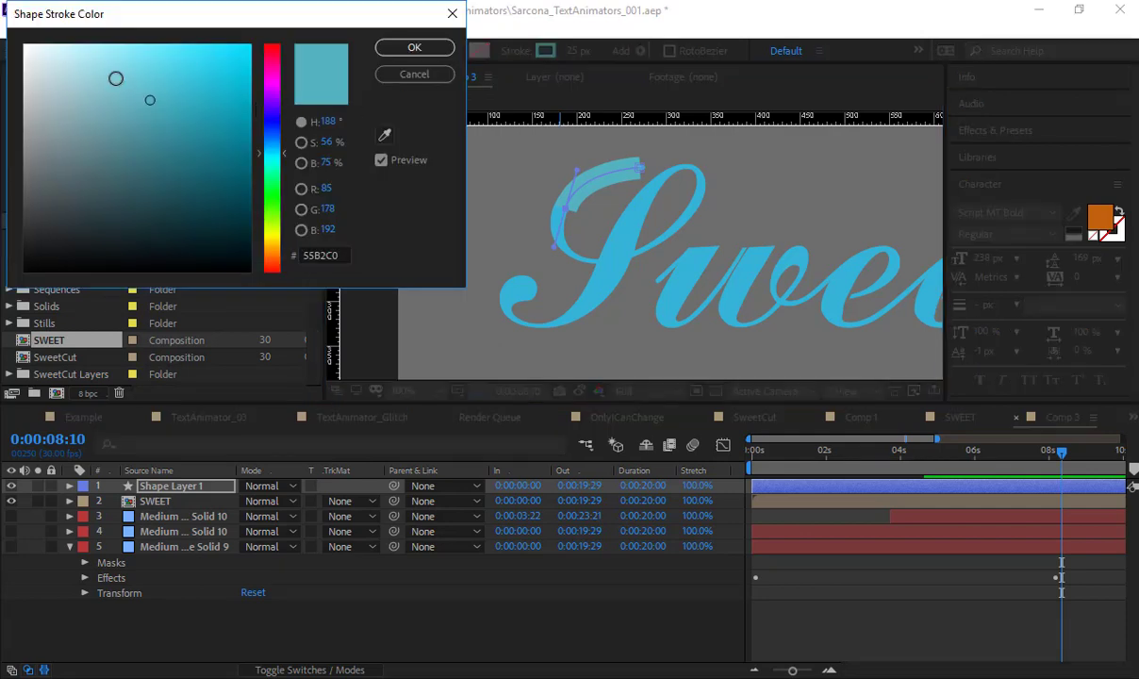
left_click(26, 45)
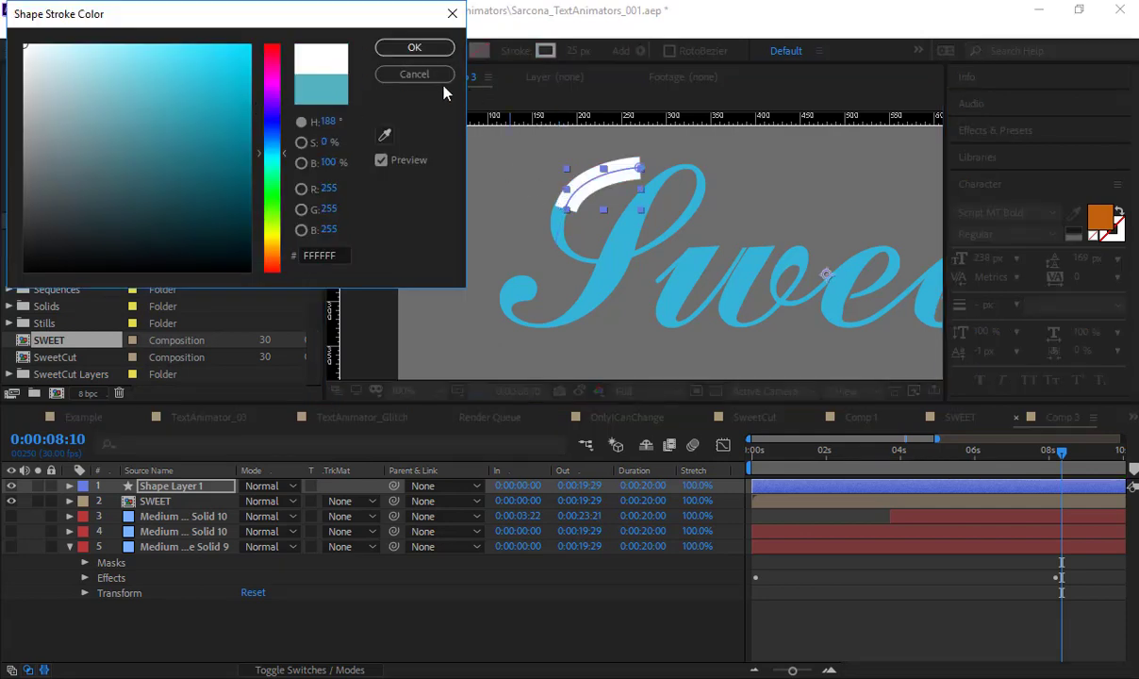
left_click(414, 47)
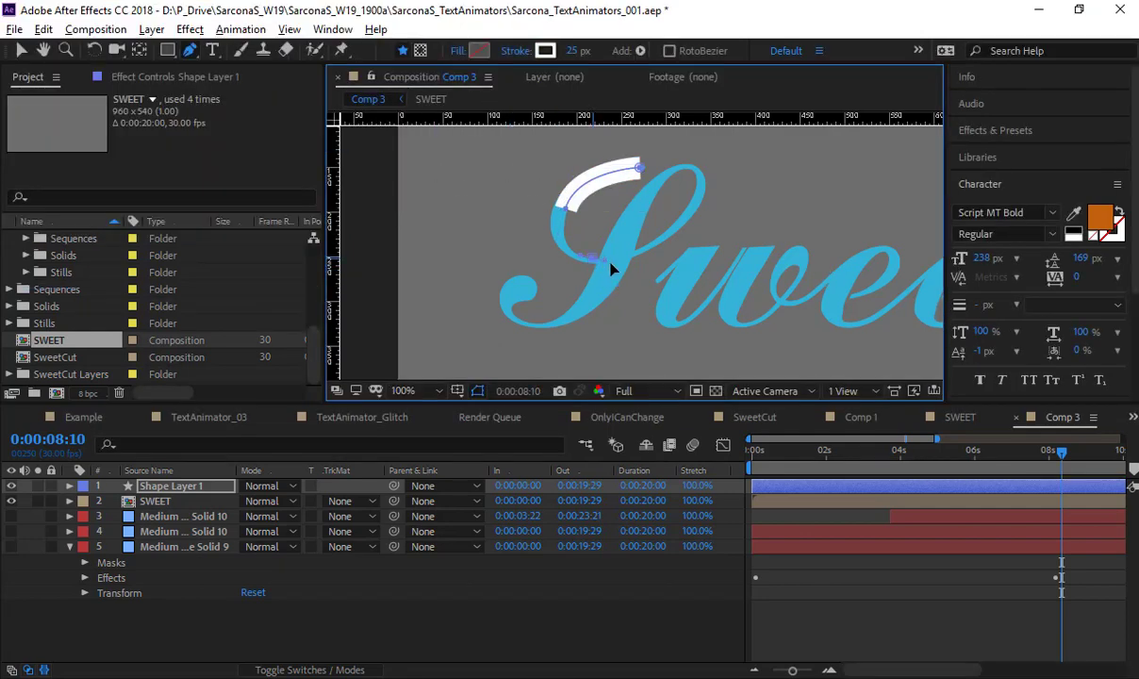
- Continue the path through the S's upper loop, stem and lower-left curl, adjusting the loop's top anchor to follow the letter
mouse_move(572, 254)
left_mouse_down()
mouse_move(610, 280)
mouse_move(614, 260)
left_mouse_up()
left_click_drag(709, 198, 679, 168)
mouse_move(593, 304)
left_mouse_down()
mouse_move(556, 334)
mouse_move(509, 298)
mouse_move(555, 282)
left_mouse_up()
left_click(513, 317)
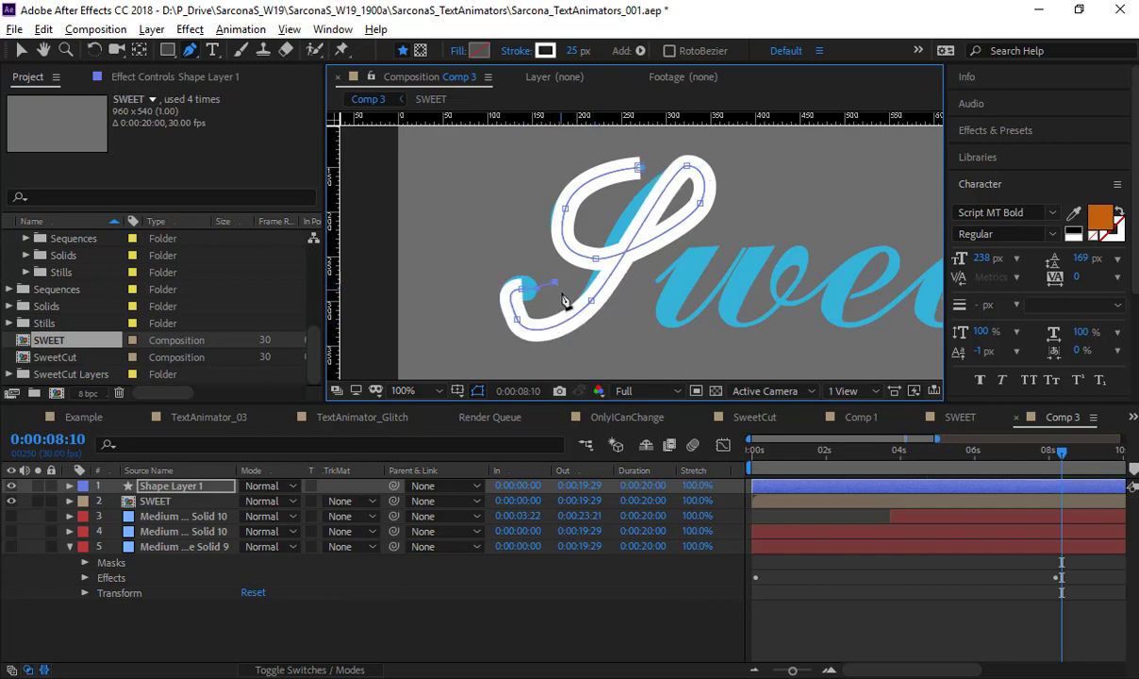
left_click(555, 283)
key("v")
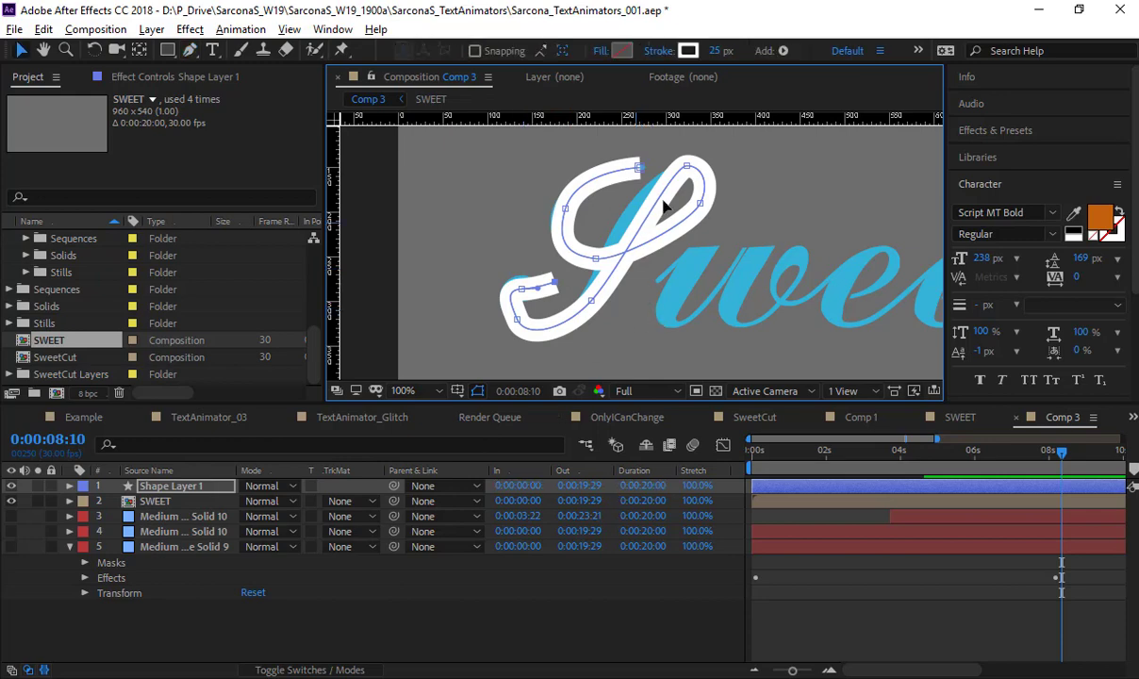
left_click_drag(685, 168, 622, 210)
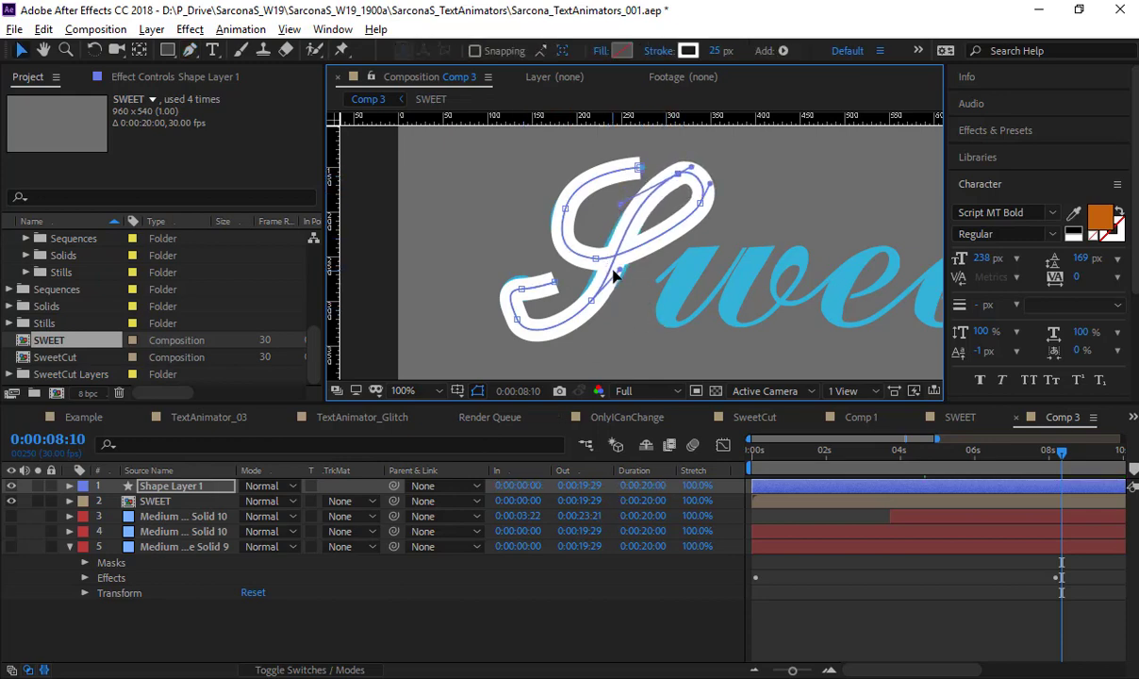
- Select the SWEET layer beneath the shape layer in Comp 3
left_click(168, 504)
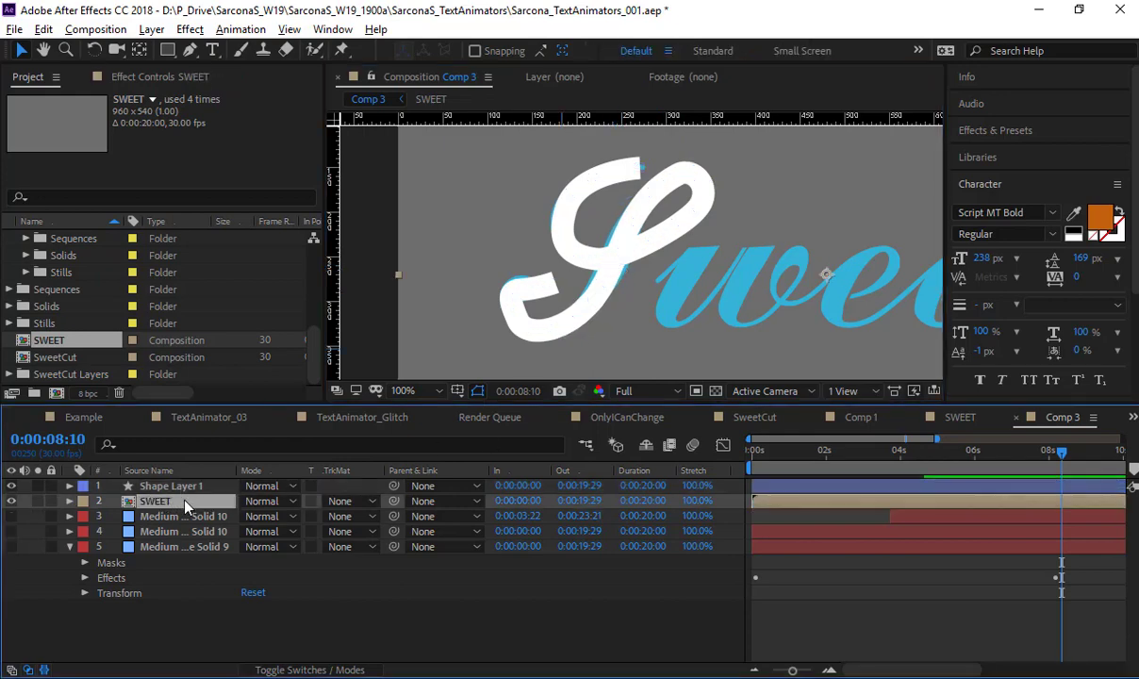
- Set the SWEET layer's track matte to Alpha Matte "Shape Layer 1" and add Trim Paths to Shape Layer 1
left_click(357, 504)
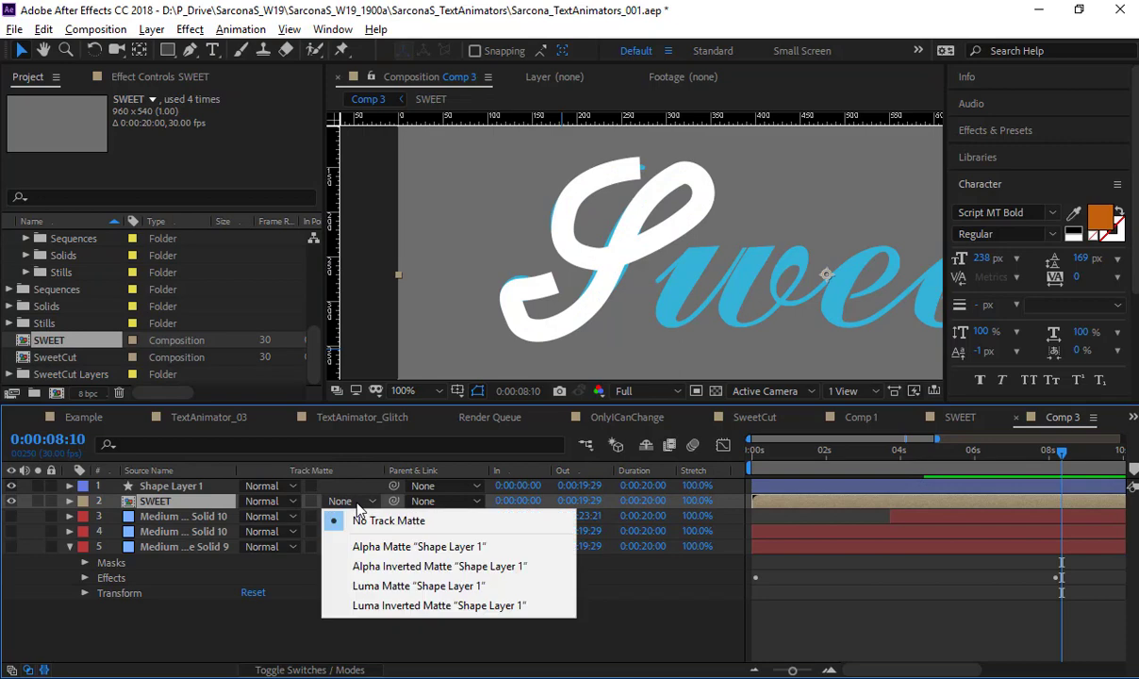
left_click(393, 549)
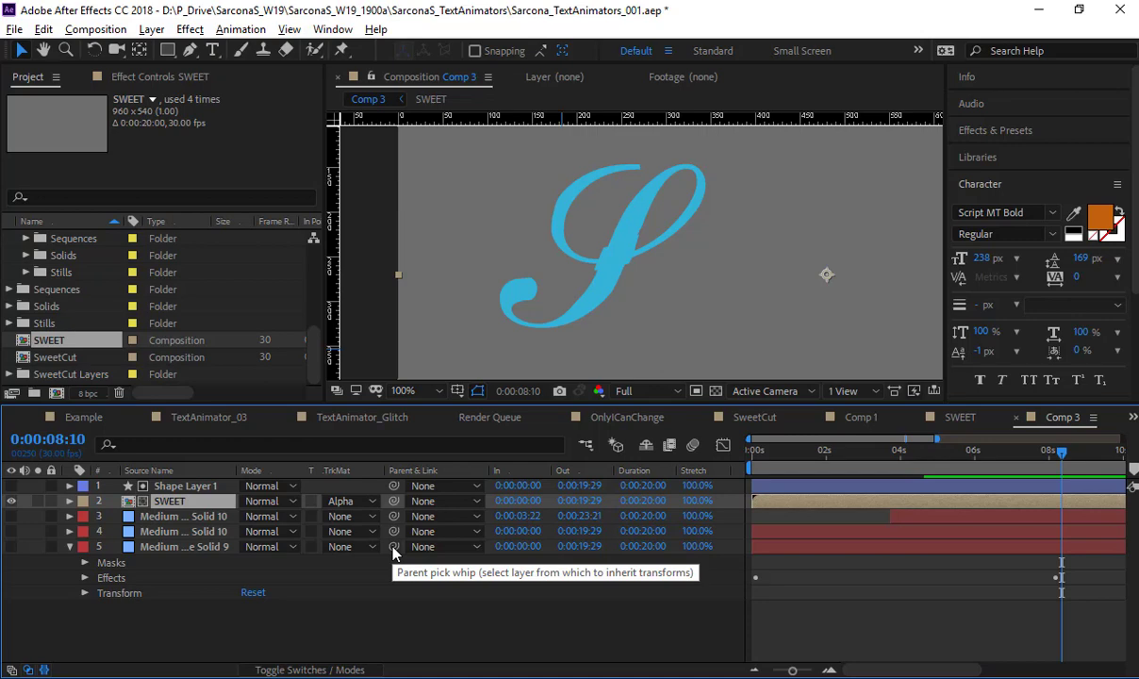
left_click(169, 486)
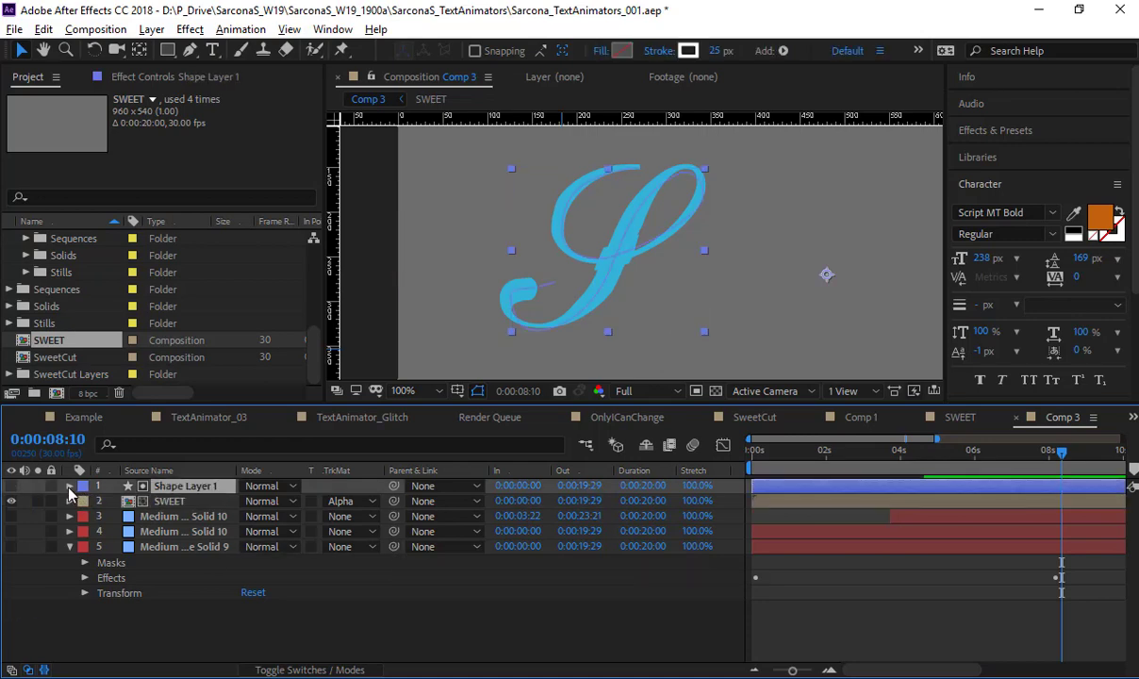
left_click(69, 486)
left_click(373, 501)
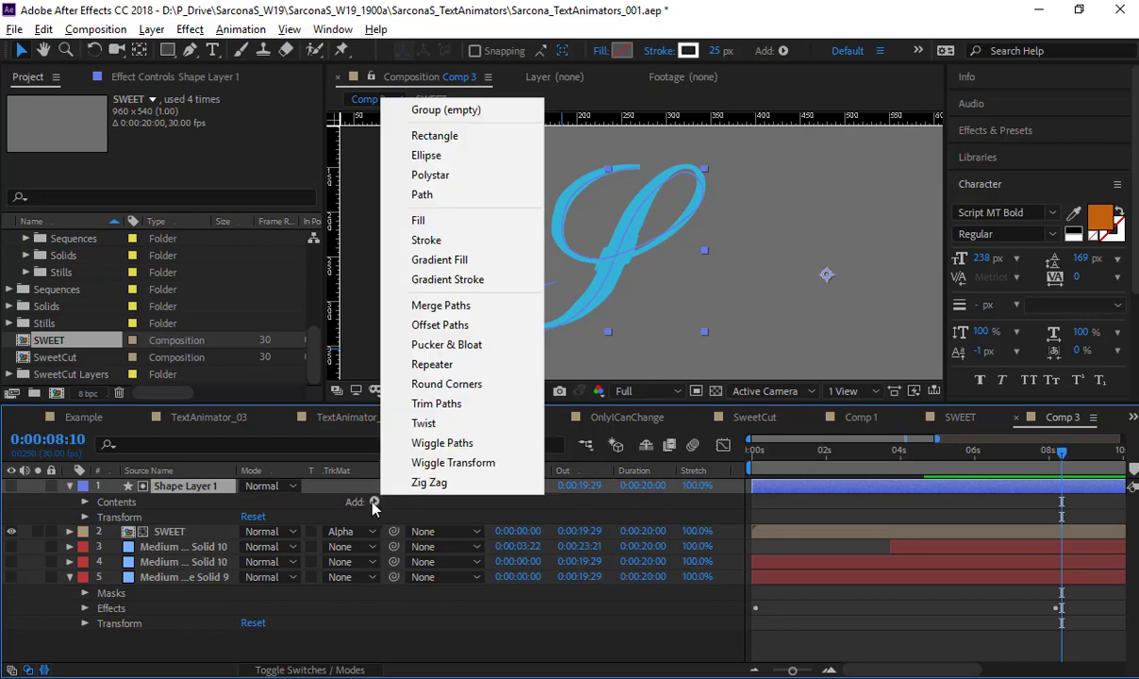
left_click(422, 401)
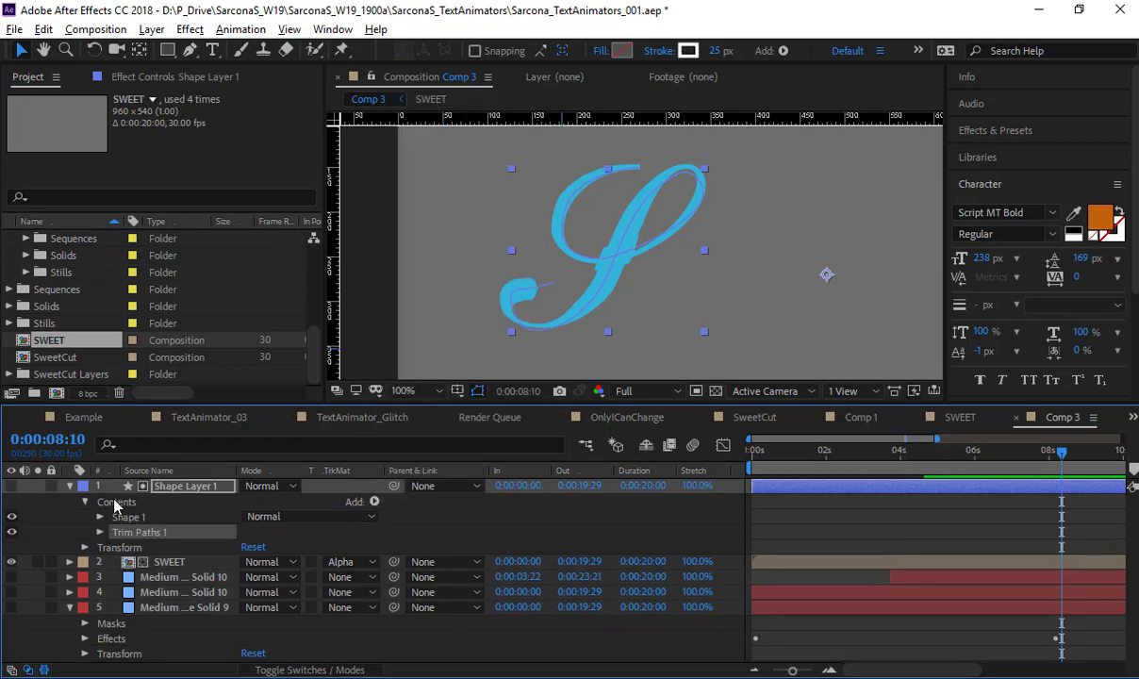
left_click(100, 532)
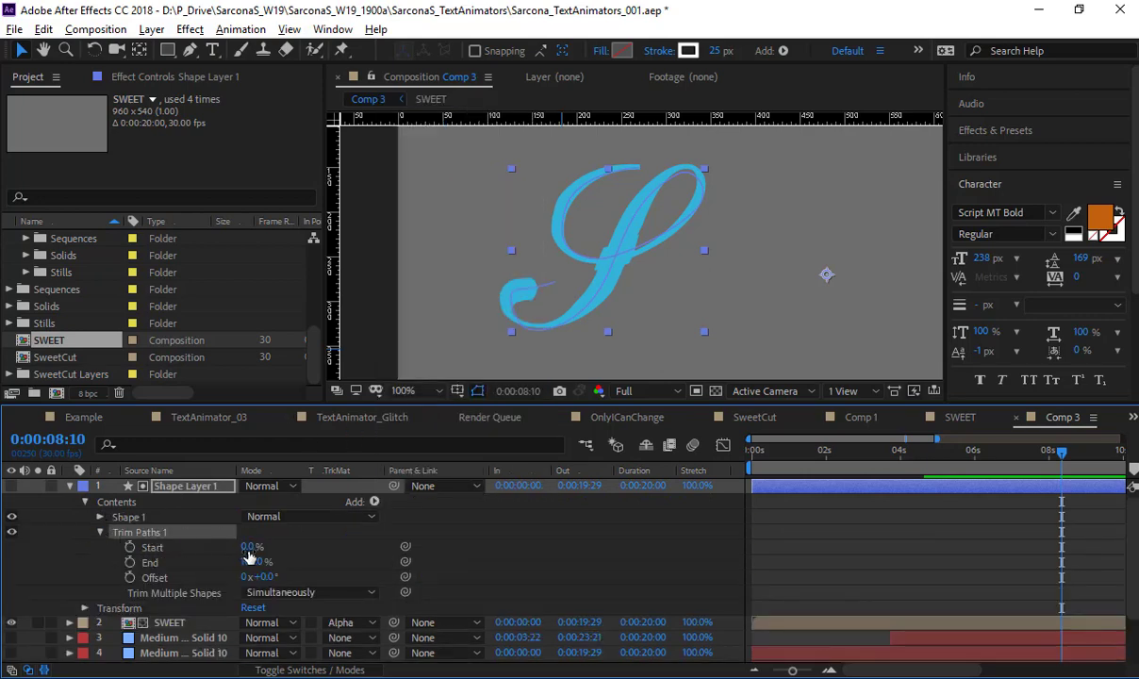
- Keyframe the Trim Paths End value from 1% at 0:00:00:00 to 100% at 0:00:02:06
left_click_drag(251, 561, 135, 547)
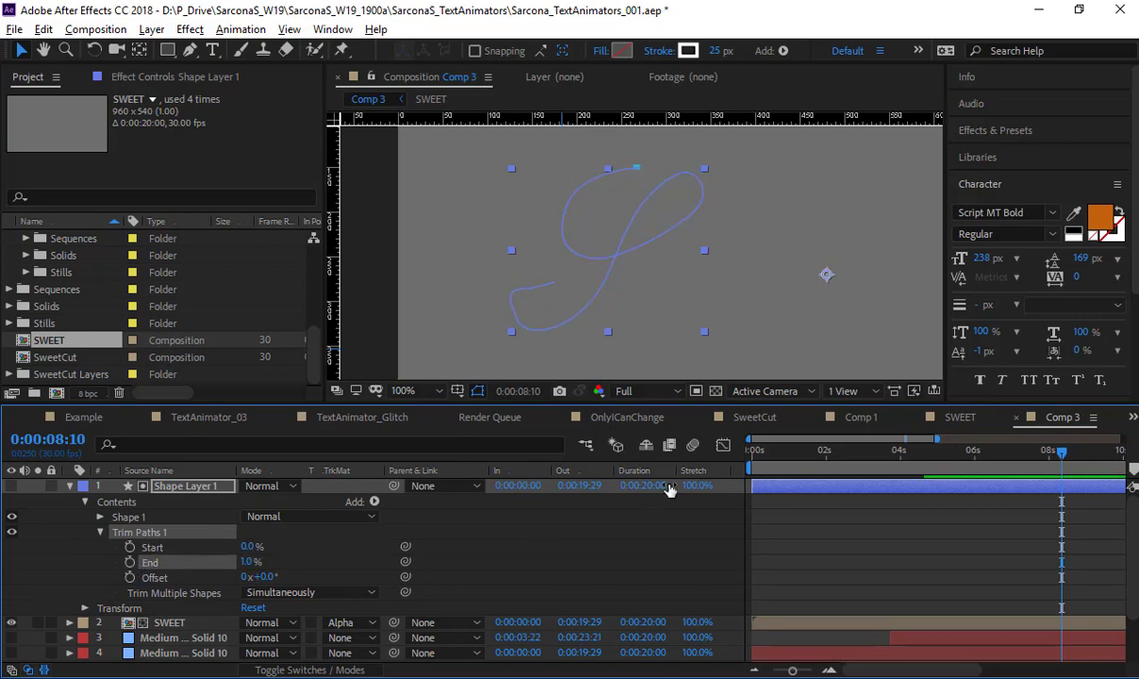
left_click_drag(760, 458, 749, 457)
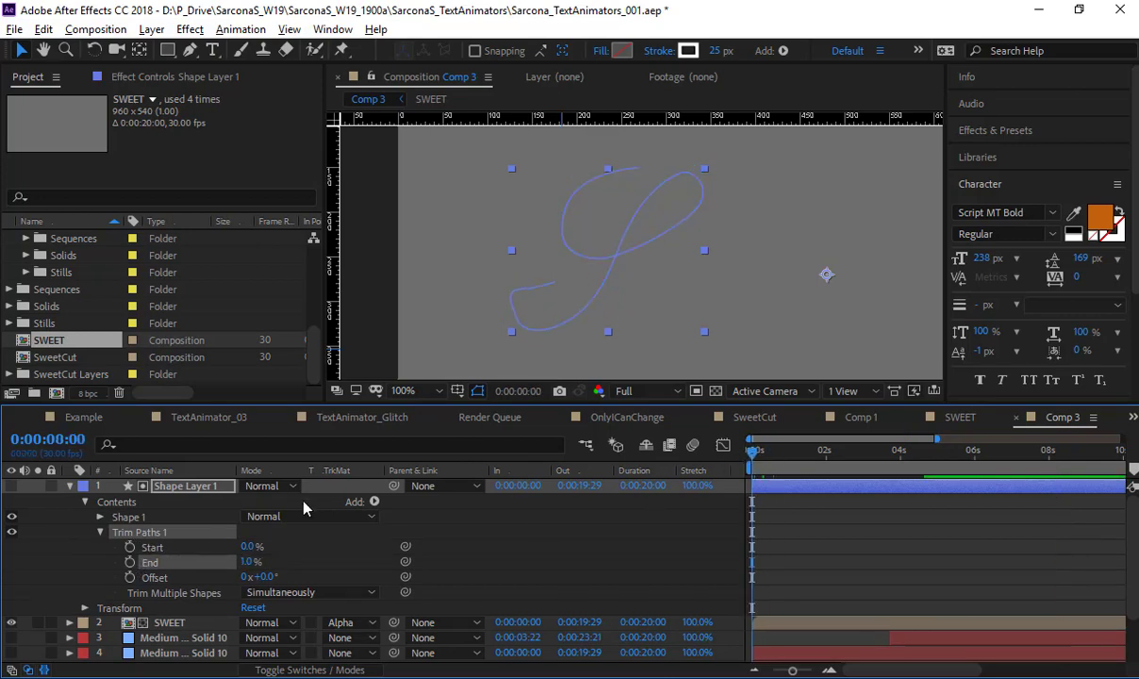
left_click(131, 562)
left_click_drag(804, 460, 832, 459)
left_click_drag(244, 563, 404, 552)
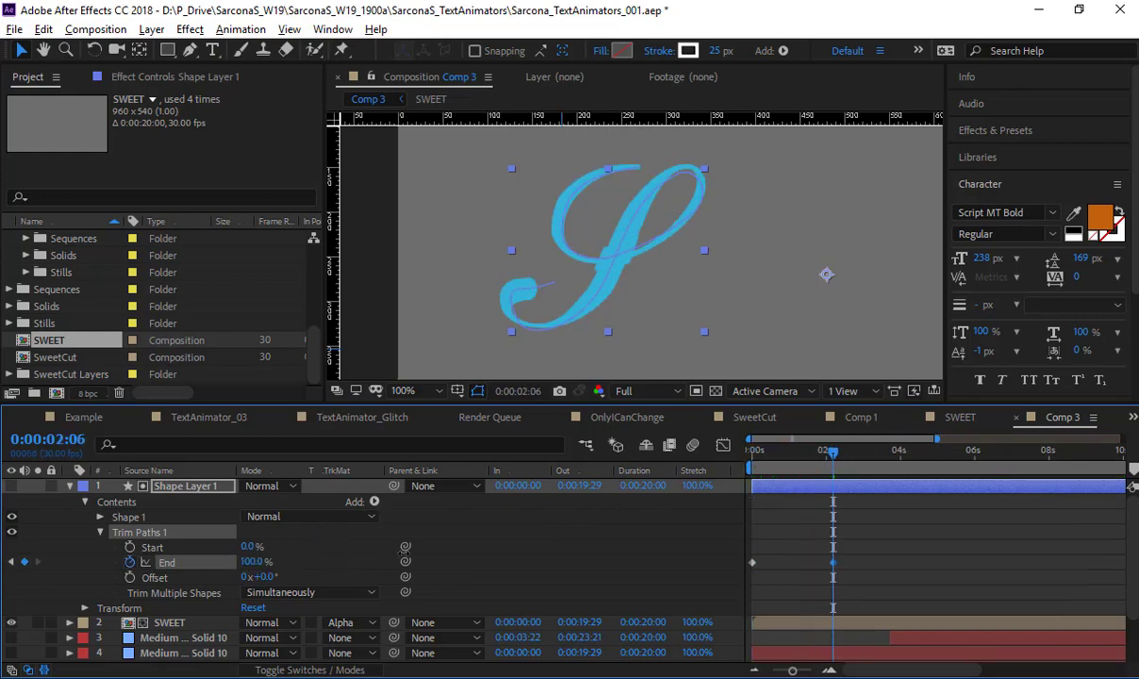
- Preview the trimmed reveal of the letter S and examine the frame at 0:00:01:05, where the strokes cross
key("space")
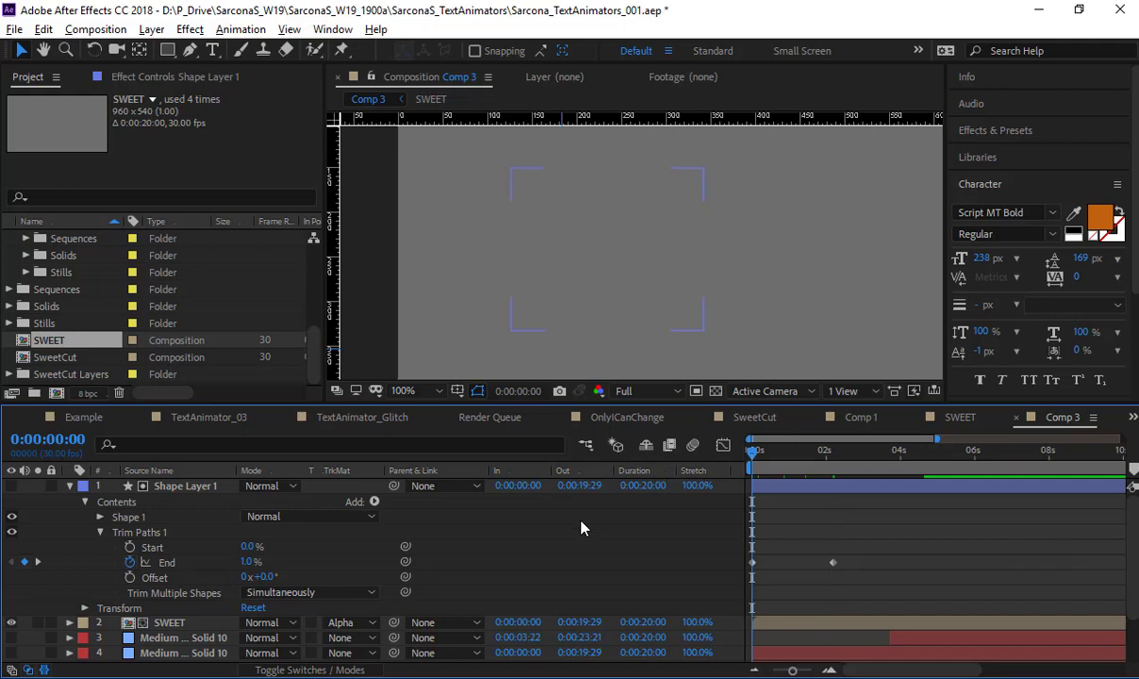
key("space")
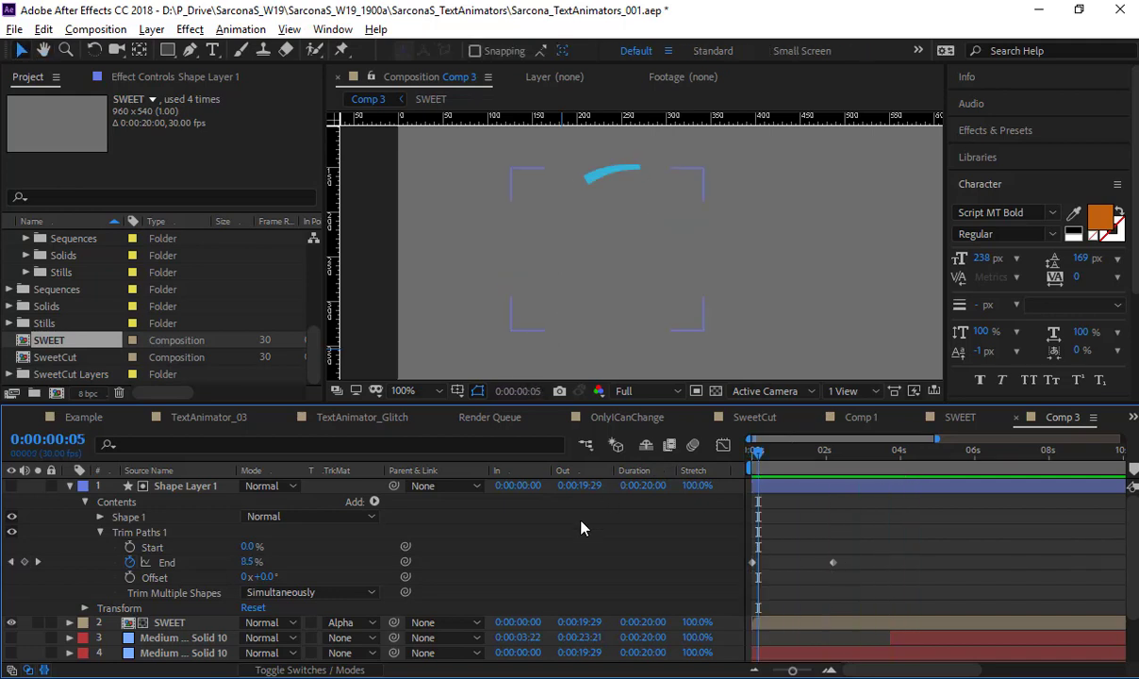
left_click(581, 528)
mouse_move(766, 459)
left_mouse_down()
mouse_move(817, 460)
mouse_move(757, 461)
mouse_move(802, 469)
left_mouse_up()
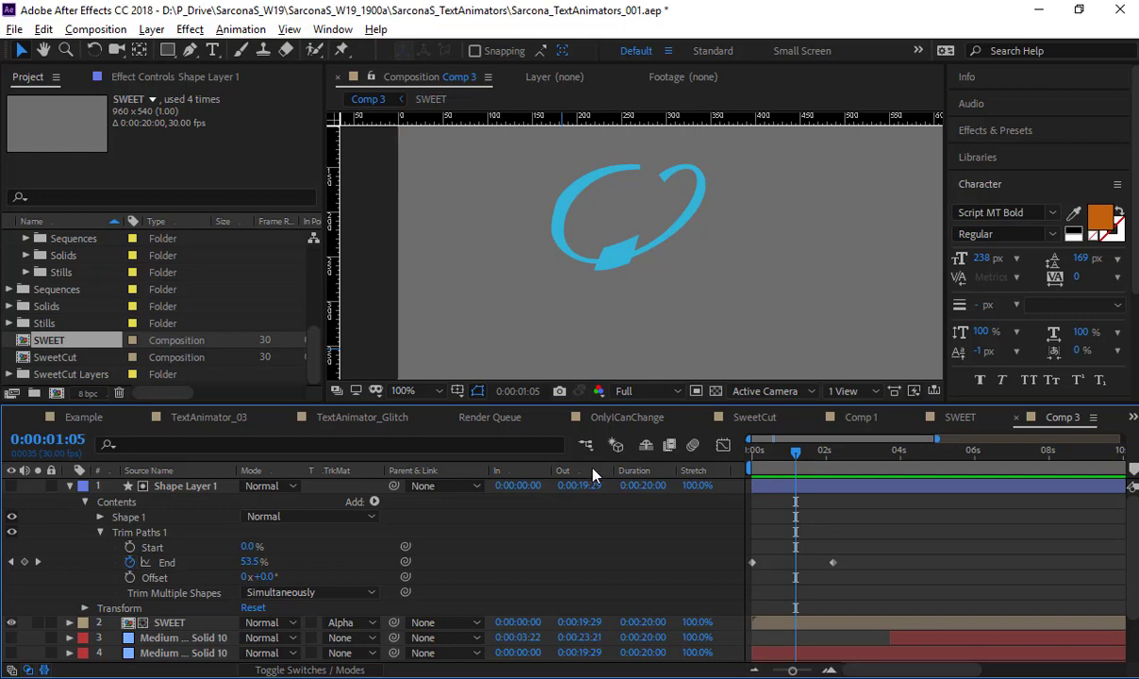
- Turn on Collapse Transformations for the SWEET layer and check the S reveal around 0:00:01:02
left_click(335, 668)
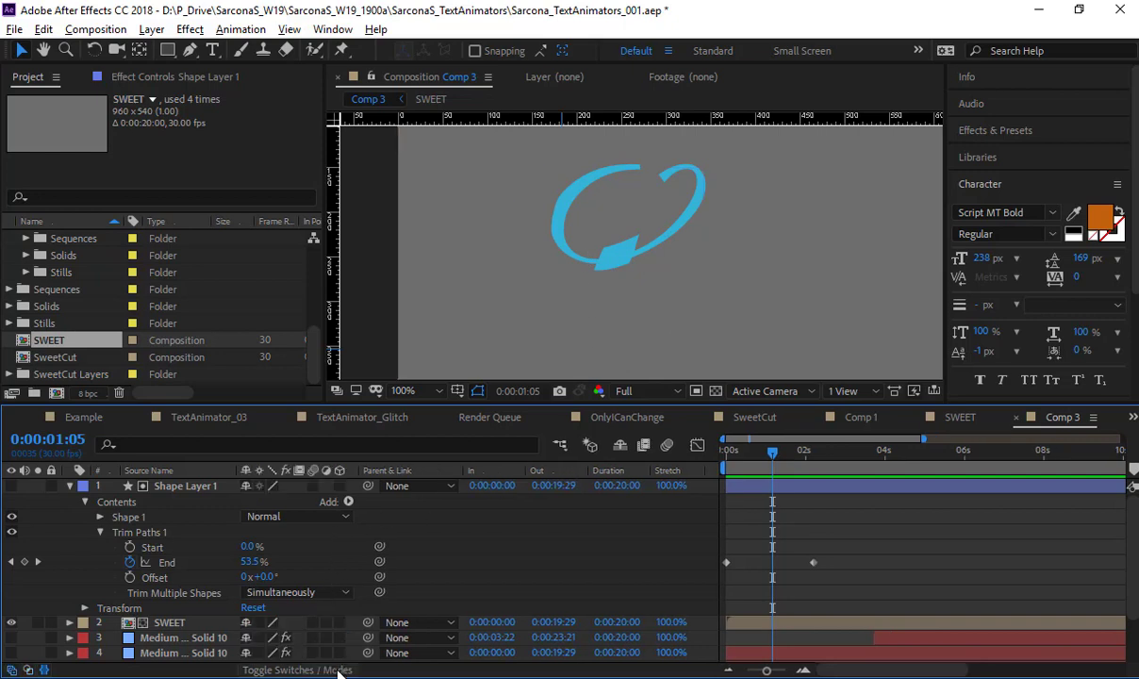
left_click(261, 624)
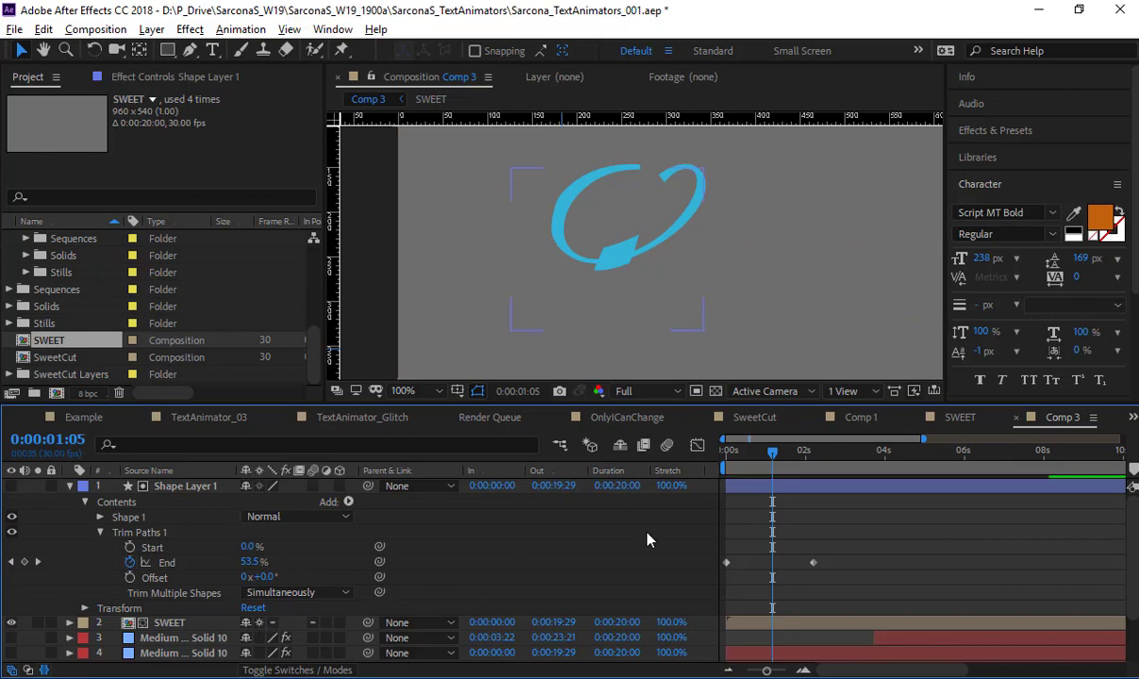
left_click(760, 456)
mouse_move(760, 456)
left_mouse_down()
mouse_move(748, 456)
mouse_move(784, 459)
mouse_move(757, 462)
mouse_move(768, 464)
left_mouse_up()
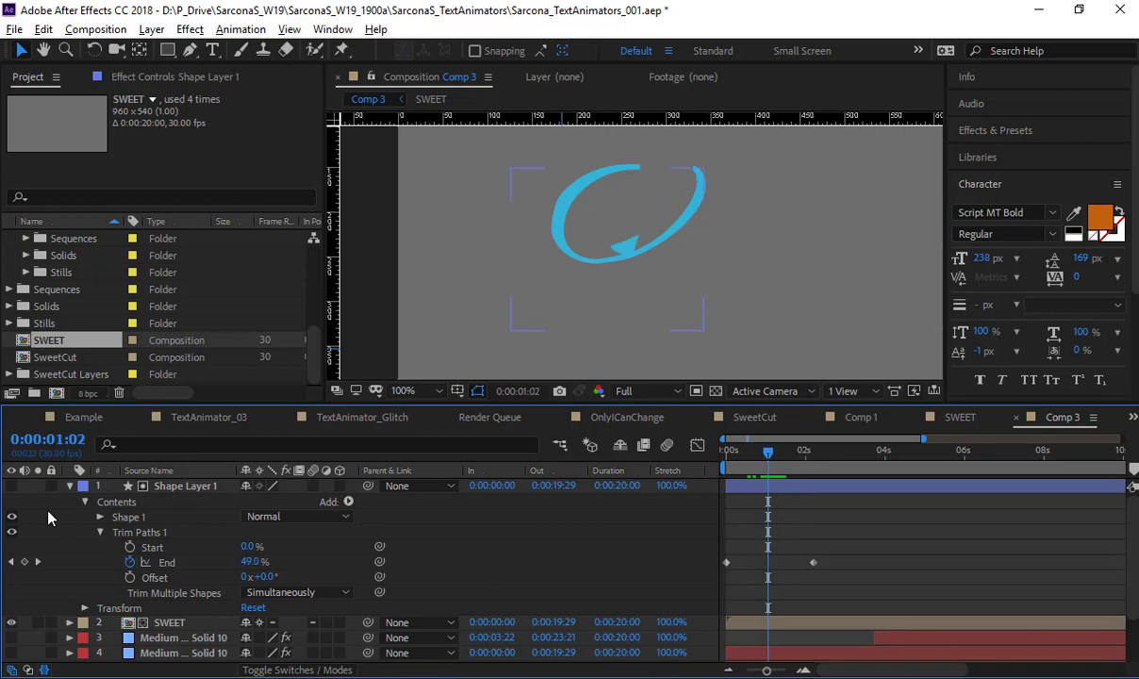
- Examine how Shape Layer 1's thick white stroke covers the letter over time, leaving the layer hidden
mouse_move(767, 466)
left_mouse_down()
mouse_move(738, 456)
mouse_move(775, 460)
left_mouse_up()
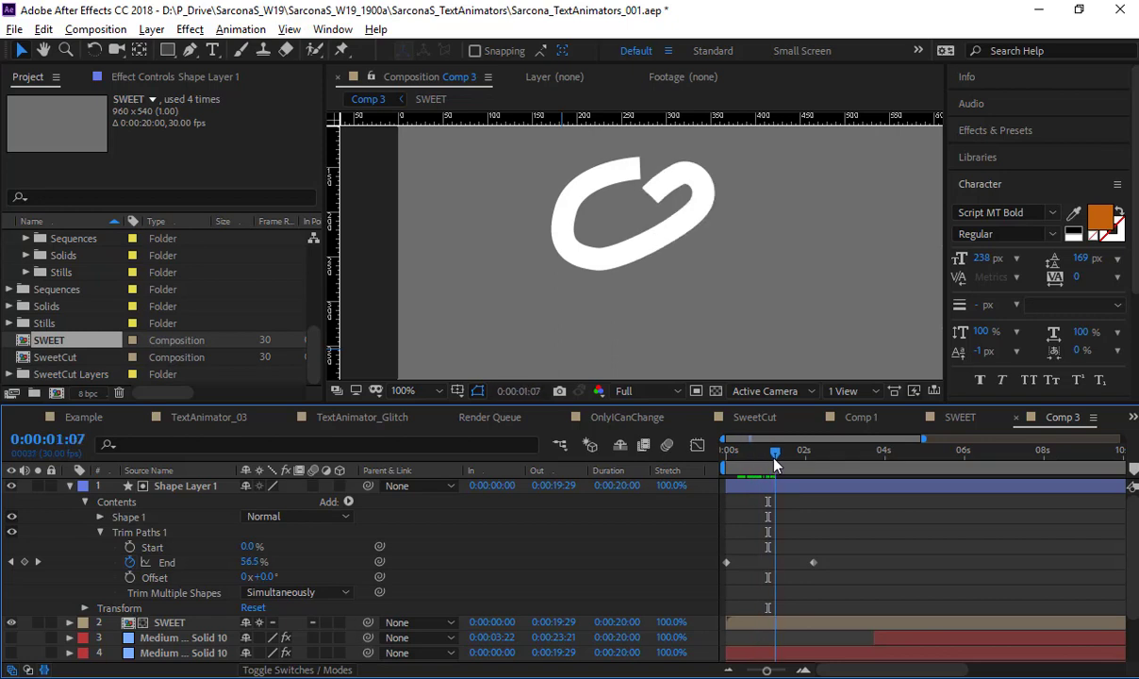
left_click(12, 486)
mouse_move(777, 455)
left_mouse_down()
mouse_move(813, 457)
mouse_move(767, 461)
mouse_move(817, 464)
left_mouse_up()
- Switch to Illustrator and inspect the separated S strokes on the Cut layer by pulling the main stem aside, undoing each move
key("alt+Tab")
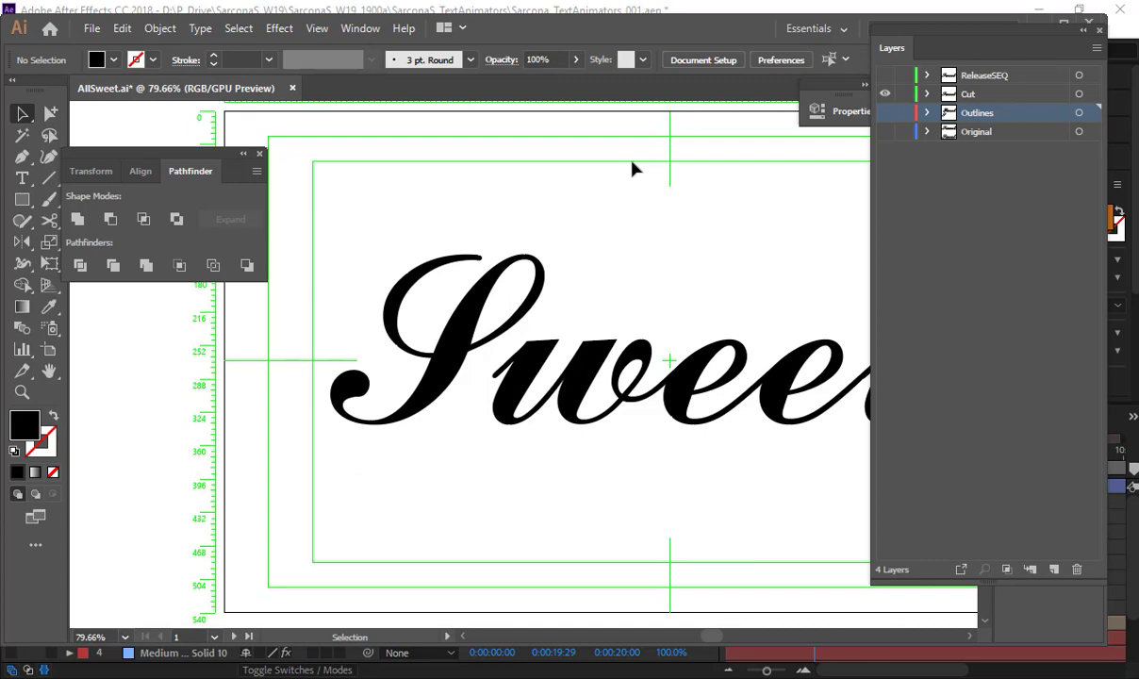
left_click_drag(500, 275, 454, 106)
key("ctrl+z")
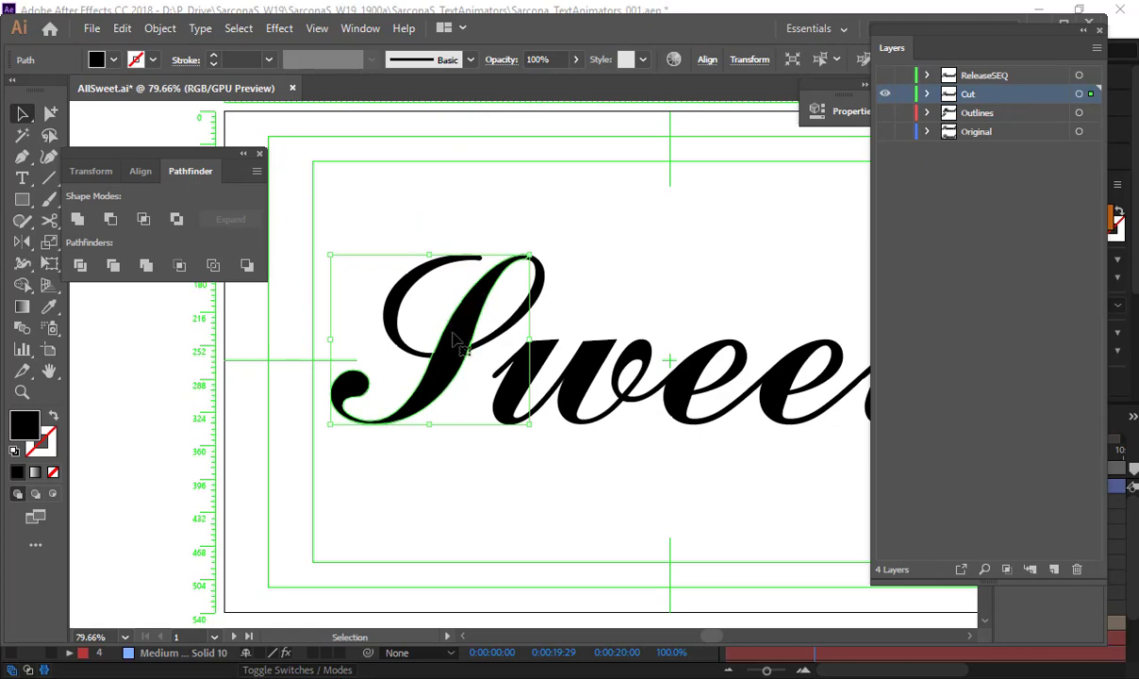
left_click_drag(453, 335, 240, 429)
key("space")
left_click_drag(345, 364, 583, 303)
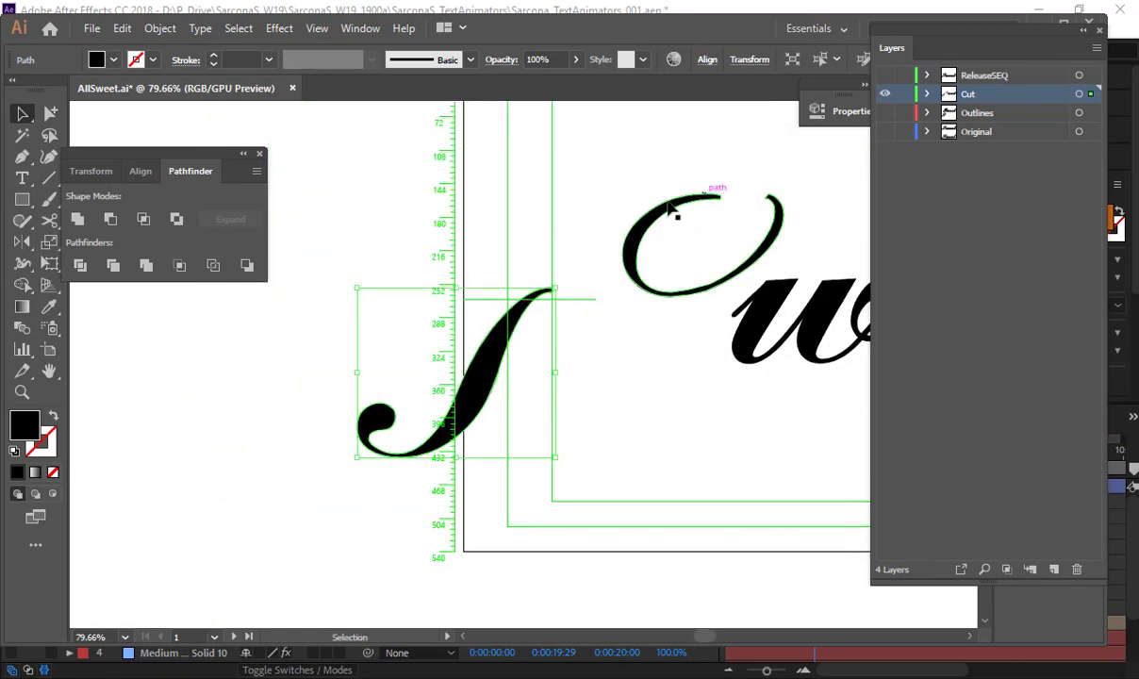
key("ctrl+z")
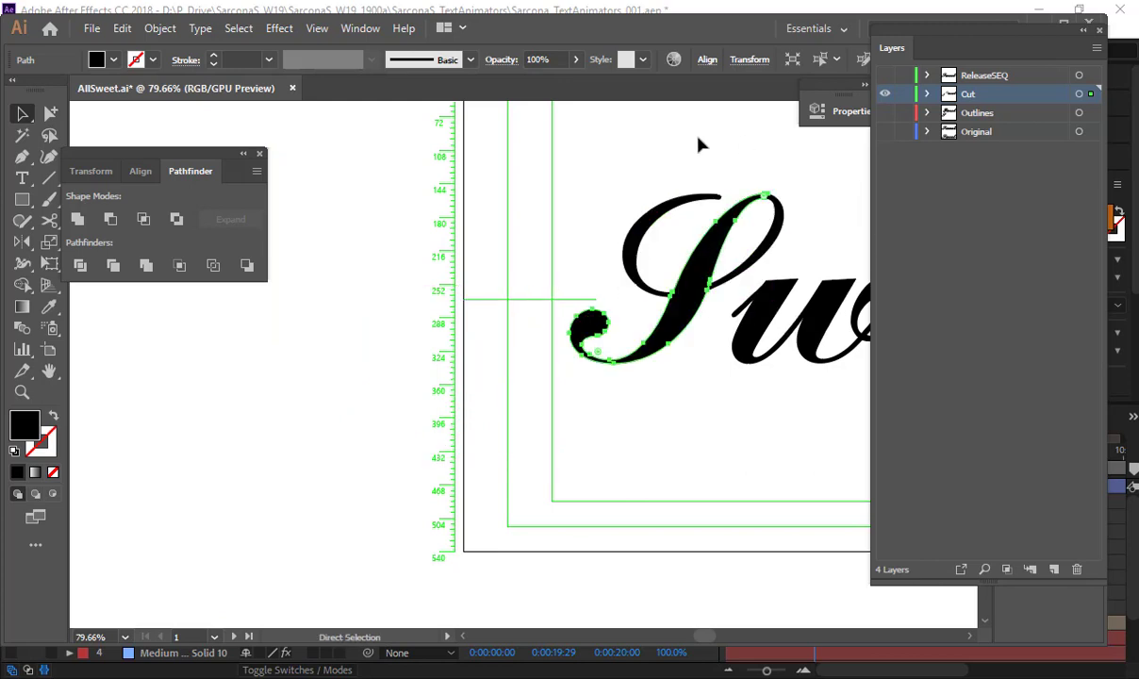
left_click(577, 173)
key("space")
left_click_drag(856, 202, 589, 236)
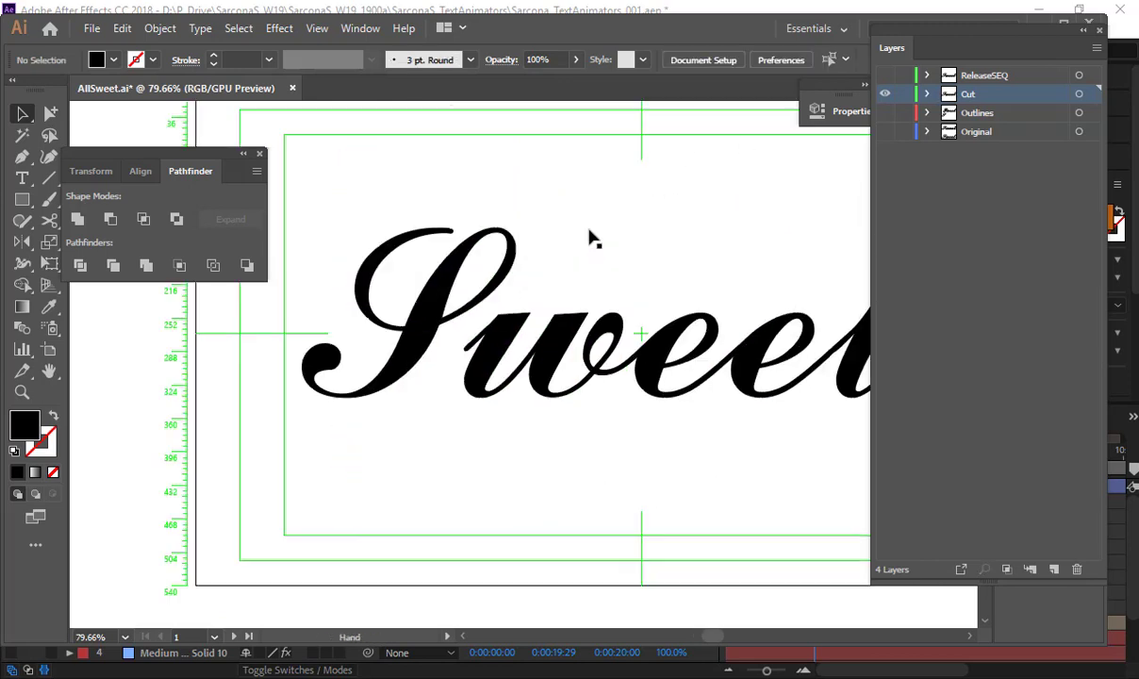
- Hide the Cut layer, show the Outlines layer, and place a duplicate of the word's S outline below the artboard
left_click(885, 113)
key("space")
left_click_drag(471, 249, 613, 79)
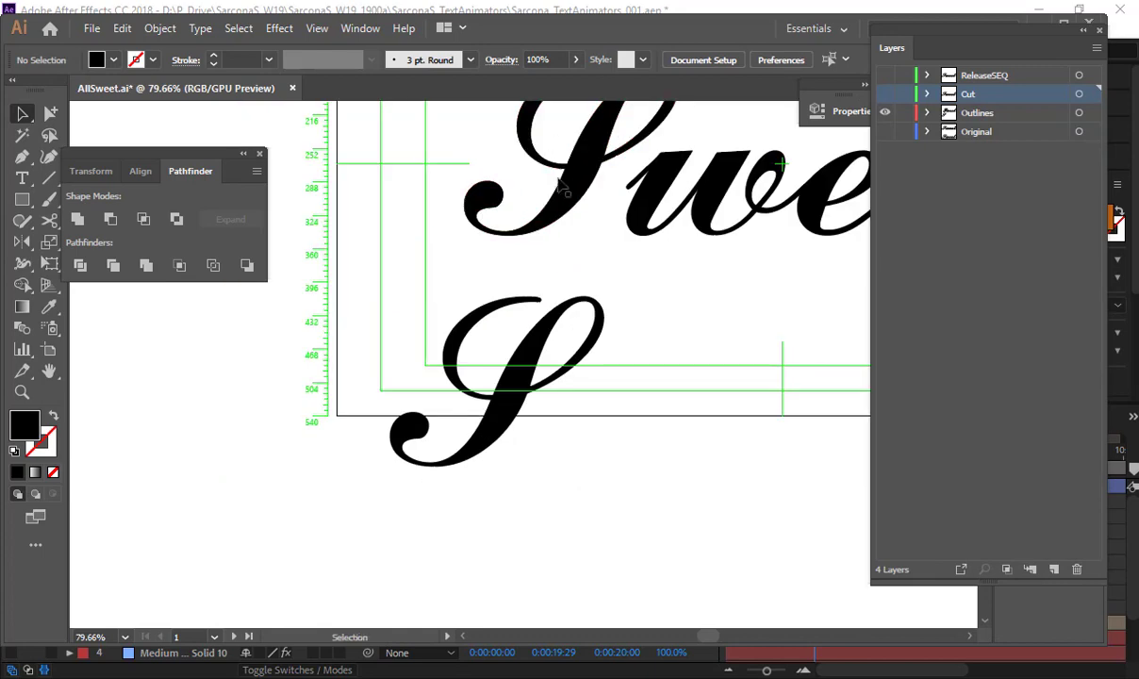
left_click_drag(575, 184, 554, 492)
key("space")
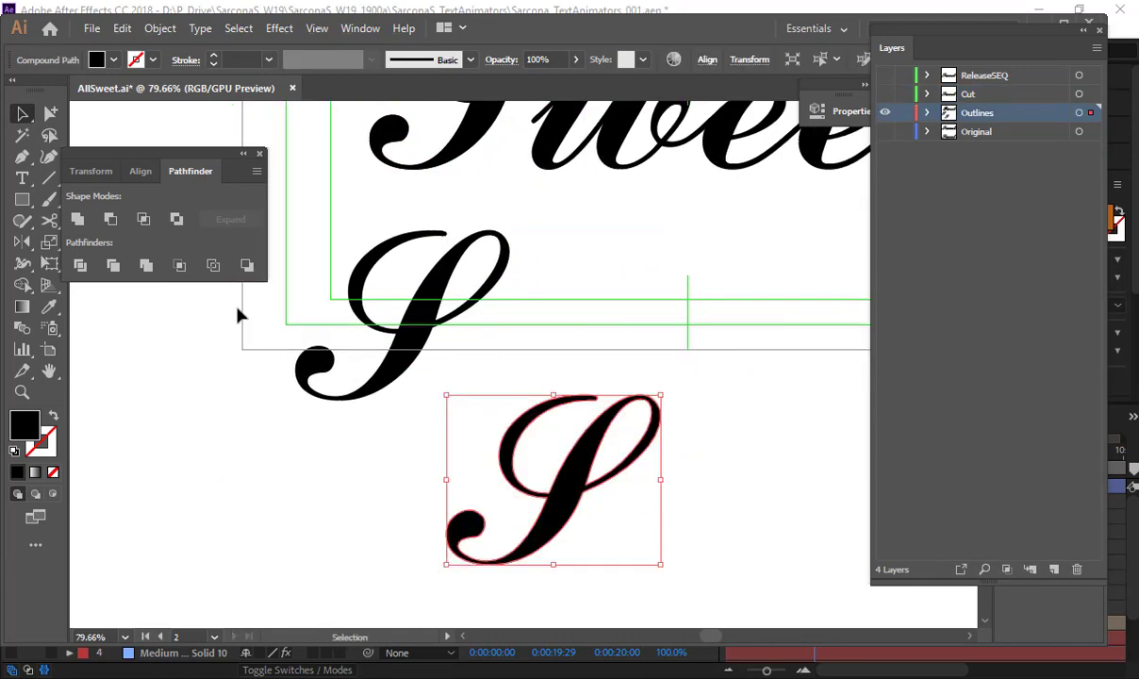
- Draw a diagonal line segment across the thin upper curve of the duplicated S, near the top of its right loop
left_click(47, 177)
key("ctrl+space")
left_click_drag(608, 372, 849, 443)
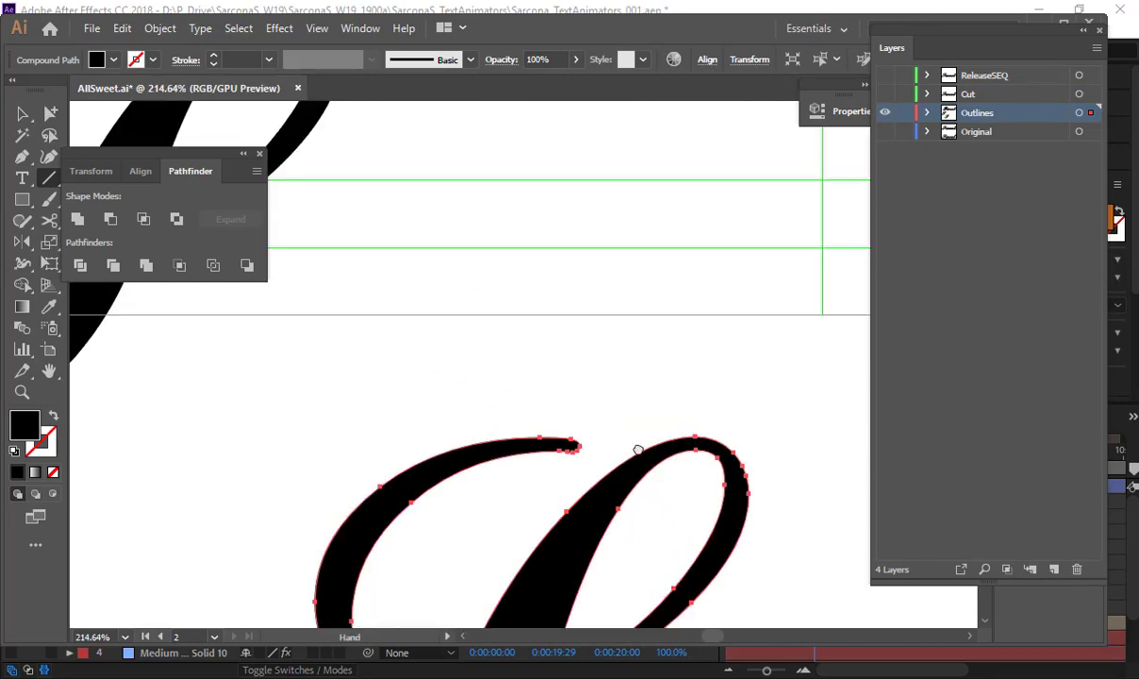
left_click_drag(638, 450, 611, 237)
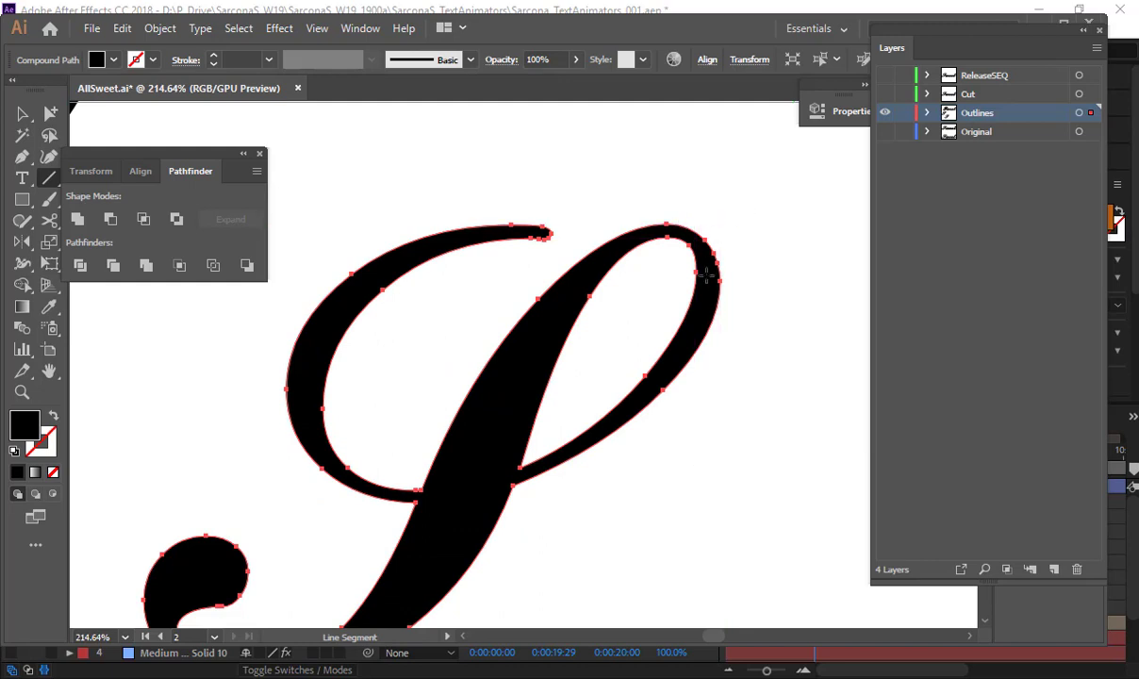
left_click_drag(701, 195, 657, 276)
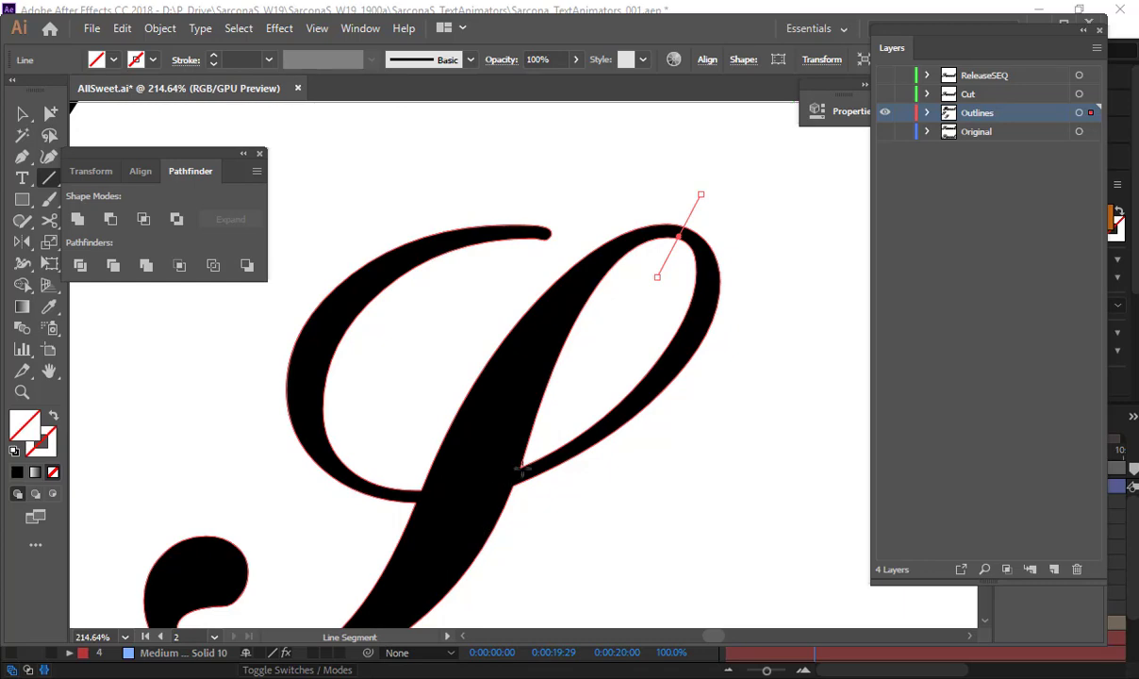
- Draw short cutting lines across both junctions where the thin curves meet the main stem of the duplicated S
key("ctrl+space")
left_click_drag(466, 476, 679, 484)
left_click_drag(711, 425, 655, 579)
key("space")
left_click_drag(450, 538, 658, 418)
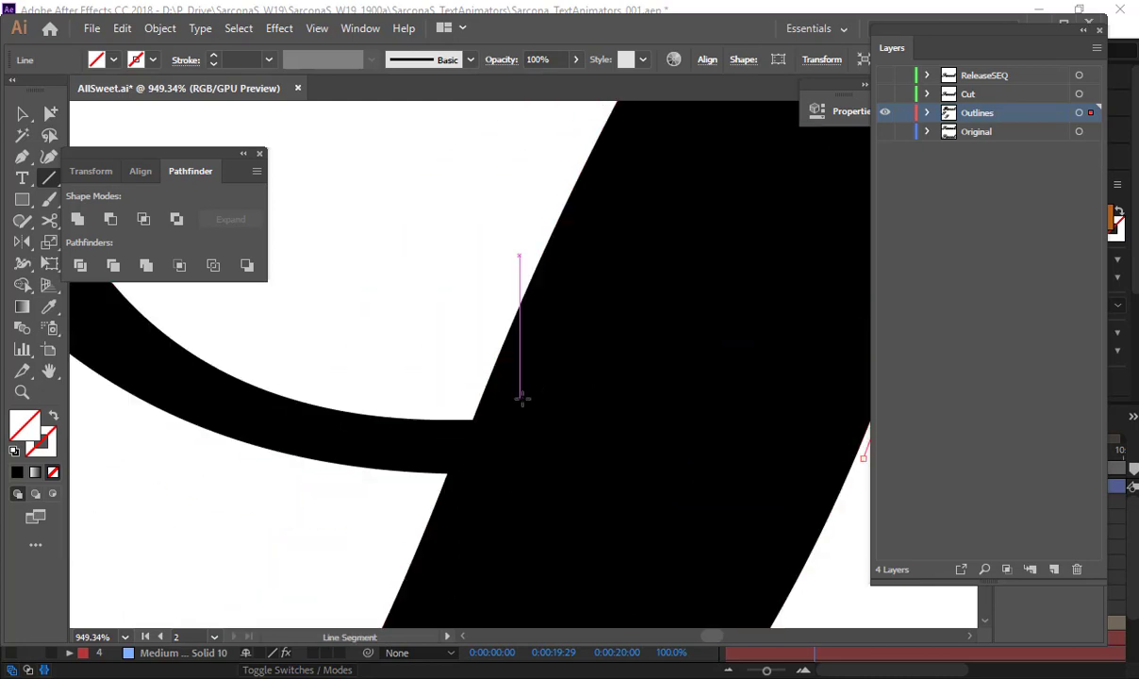
left_click_drag(471, 394, 432, 511)
- Divide the duplicated S along its cutting lines with Pathfinder Divide and ungroup the resulting pieces
key("v")
key("ctrl+space")
left_click_drag(667, 415, 439, 391)
left_click_drag(588, 412, 540, 432)
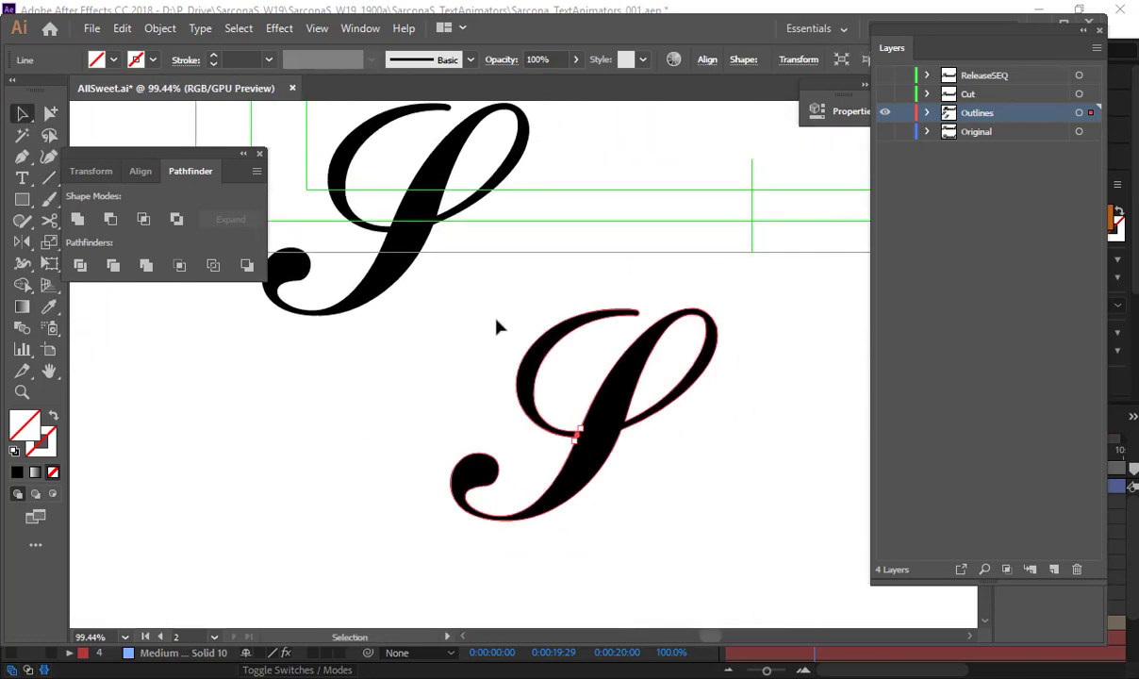
left_click_drag(468, 288, 728, 557)
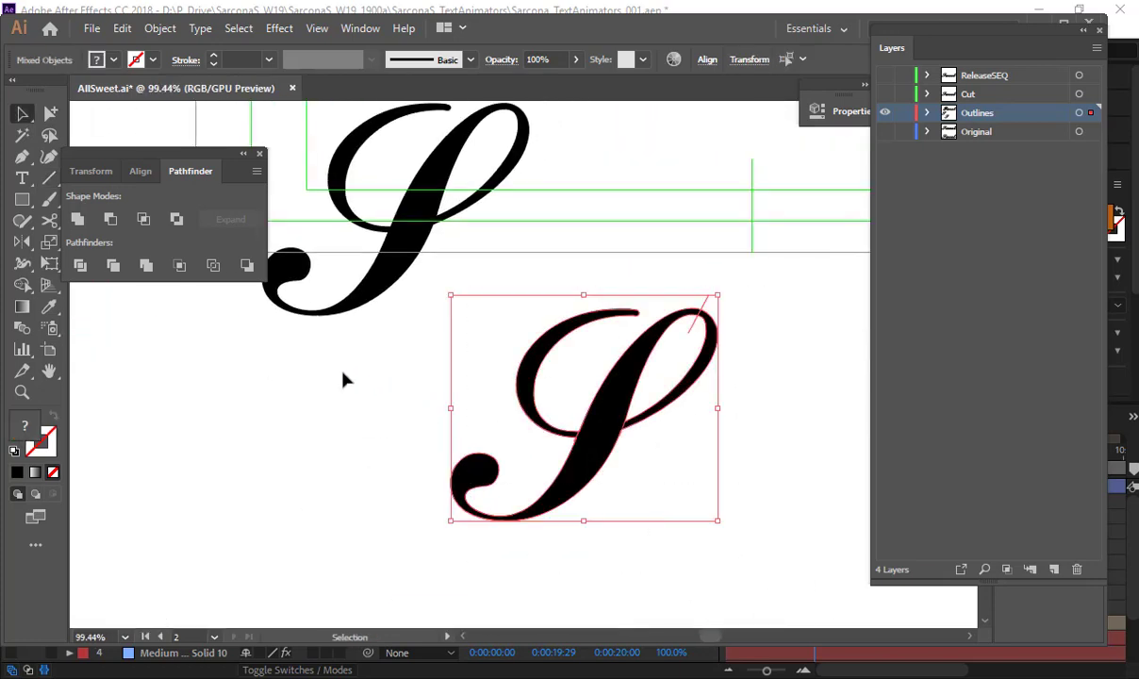
left_click(78, 268)
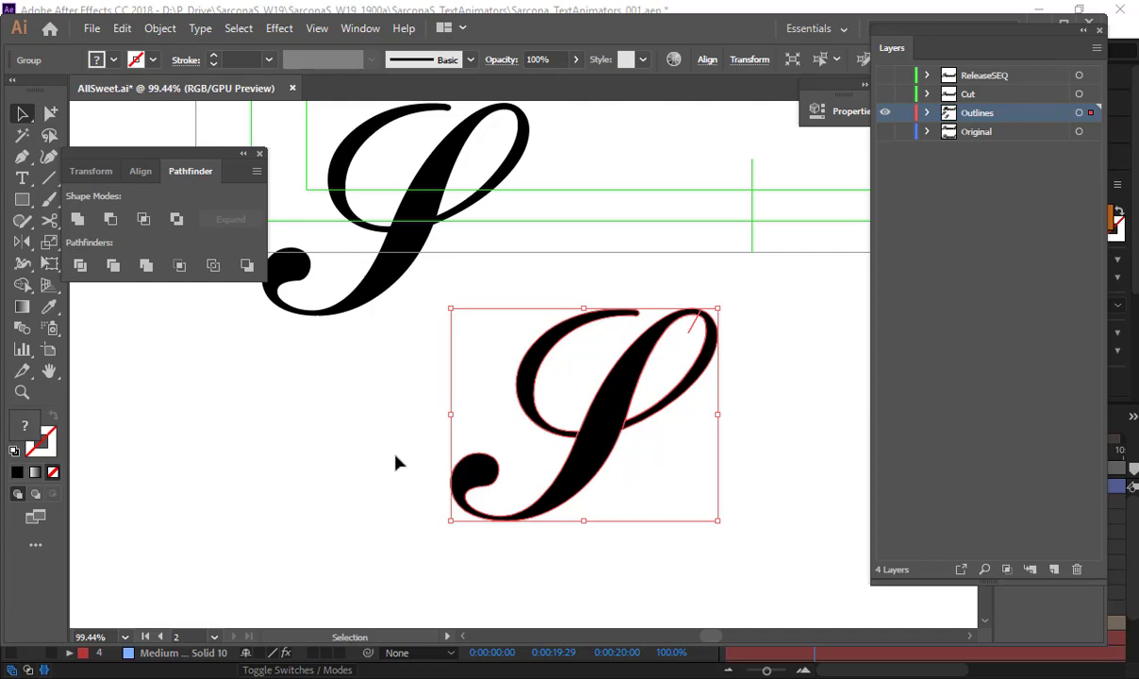
key("ctrl")
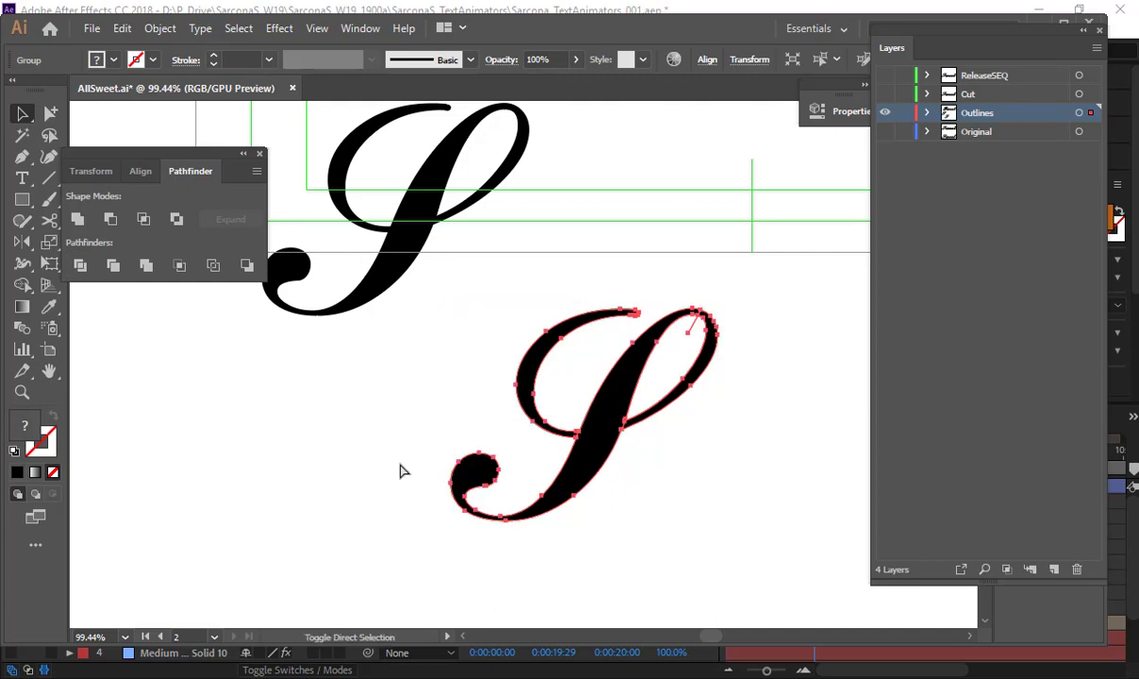
left_click(366, 422)
- Move the divided S's main stem well to the left of its two curved pieces, undoing the trial moves
left_click_drag(698, 381, 788, 419)
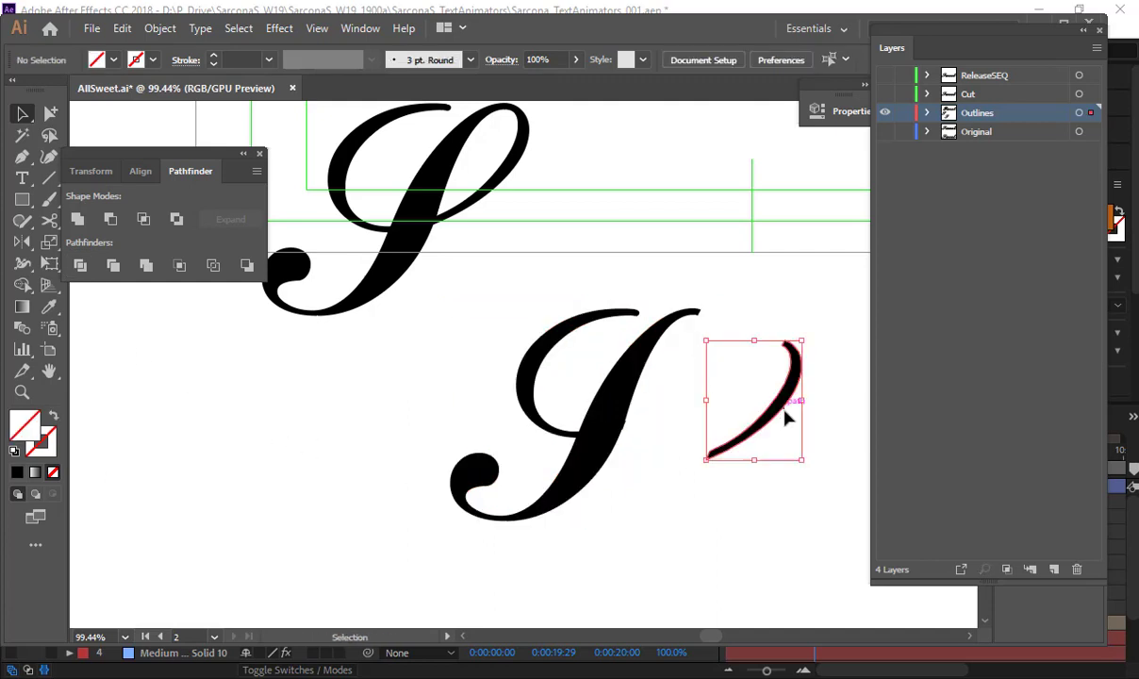
key("ctrl+z")
mouse_move(608, 435)
left_mouse_down()
mouse_move(338, 464)
mouse_move(342, 398)
left_mouse_up()
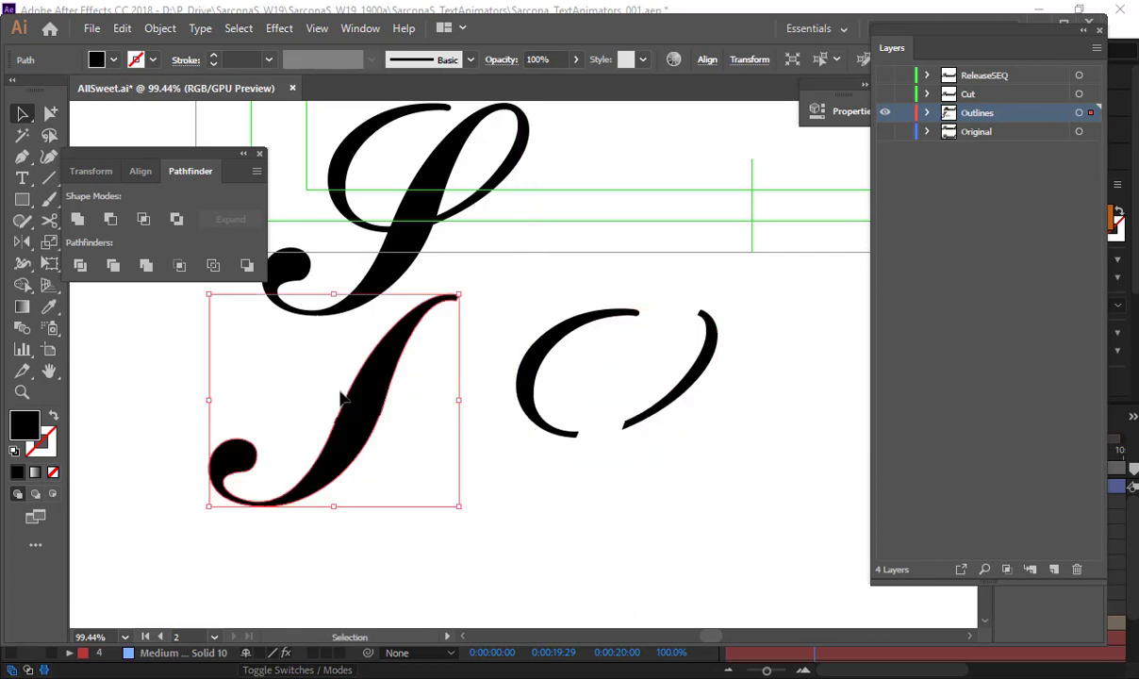
key("ctrl+z")
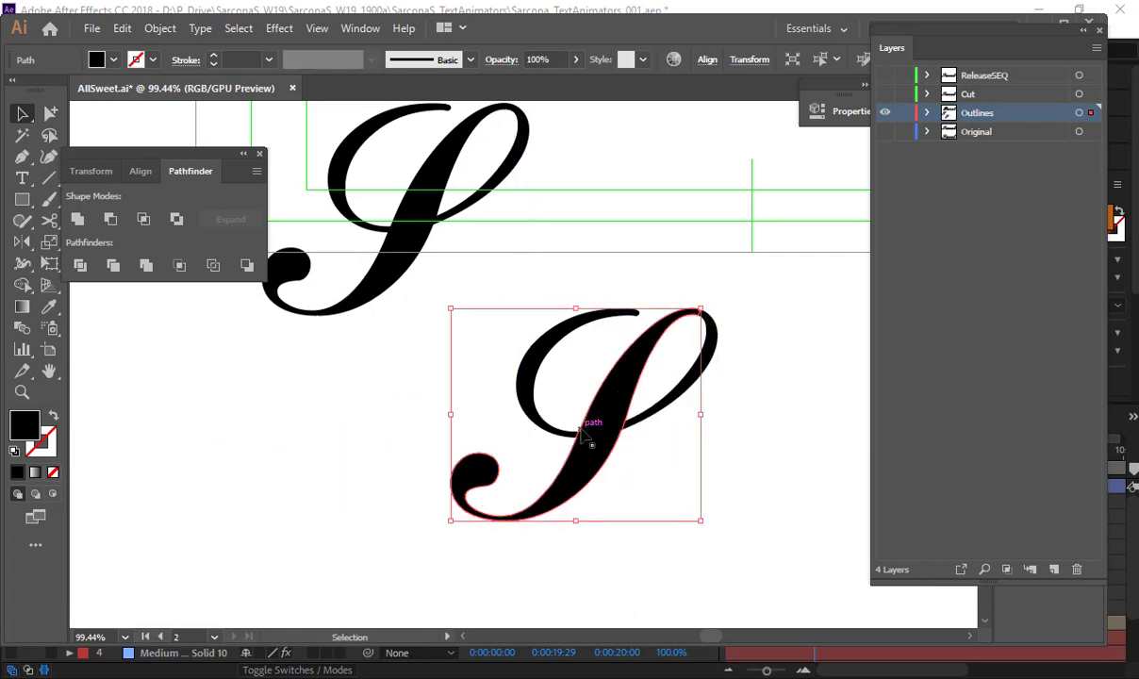
left_click_drag(594, 437, 215, 473)
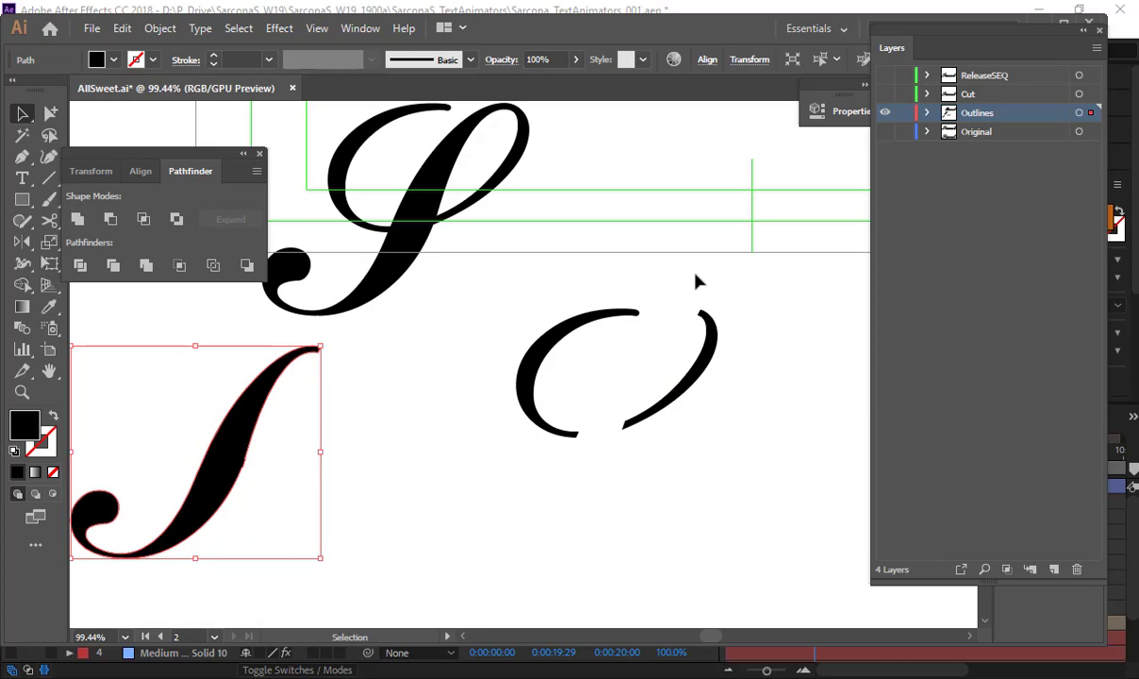
- Undo the stem's move, group the two thin curved pieces of the duplicated S and isolate that group
key("ctrl+z")
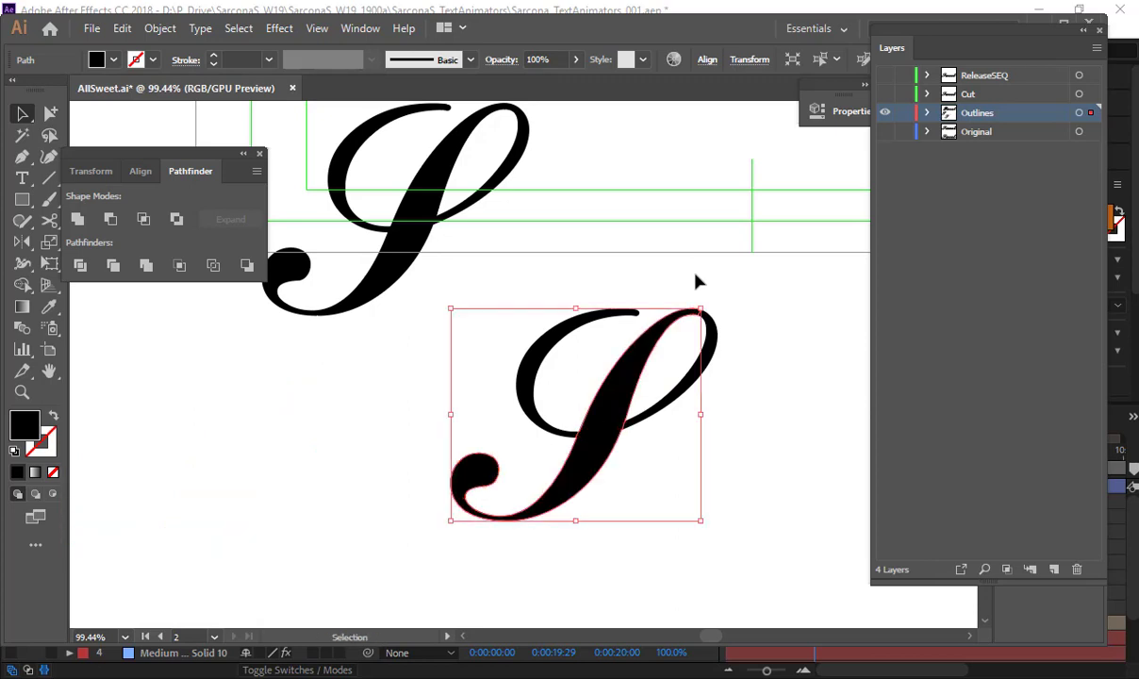
left_click(718, 336)
left_click(540, 354, "shift")
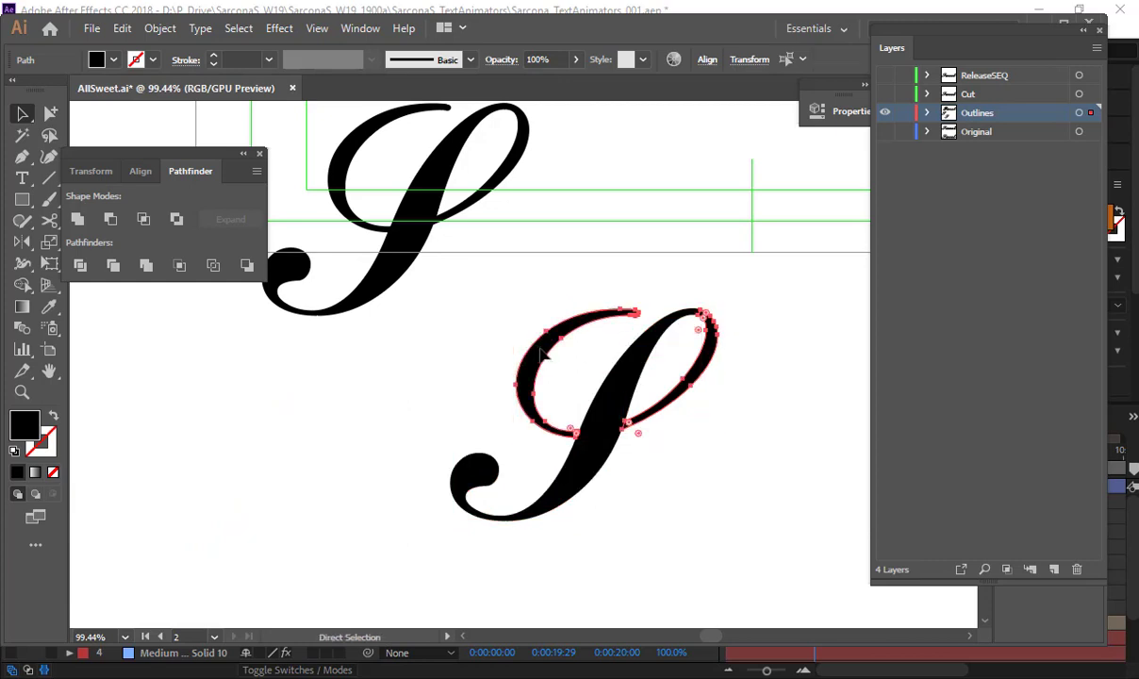
key("ctrl+g")
double_click(541, 351)
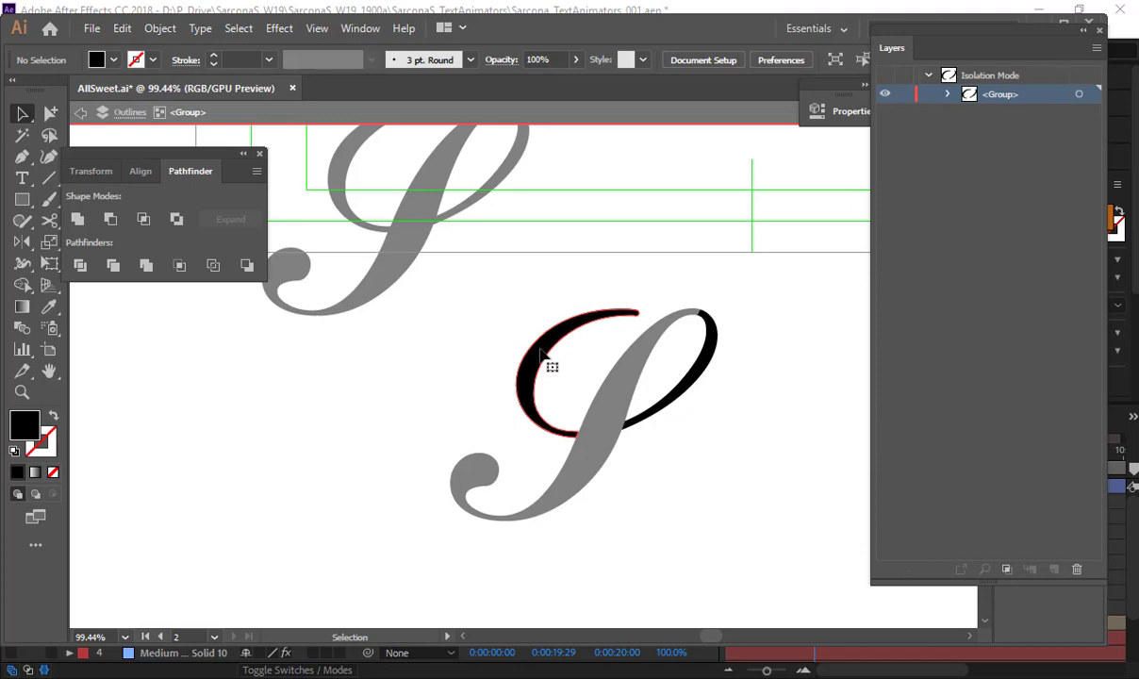
- Connect the upper edges of the two curved pieces across the stem with a curved Pen segment
key("ctrl+space")
left_click_drag(552, 388, 392, 276)
key("ctrl+space")
left_click_drag(533, 357, 772, 386)
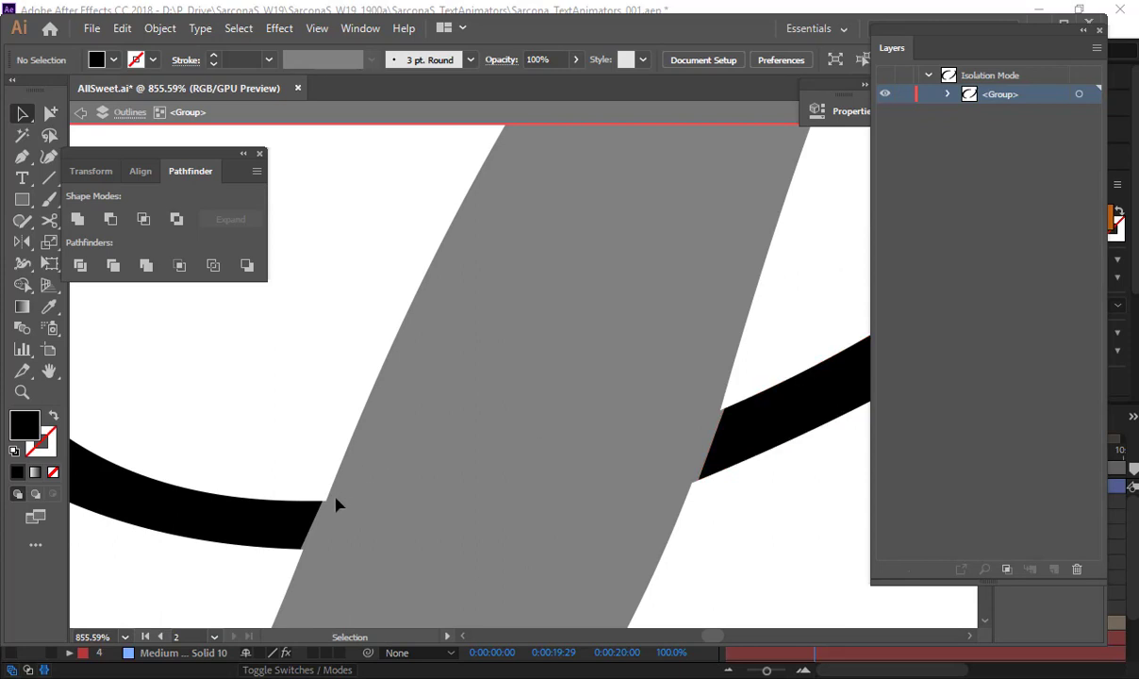
key("a")
left_click(314, 529)
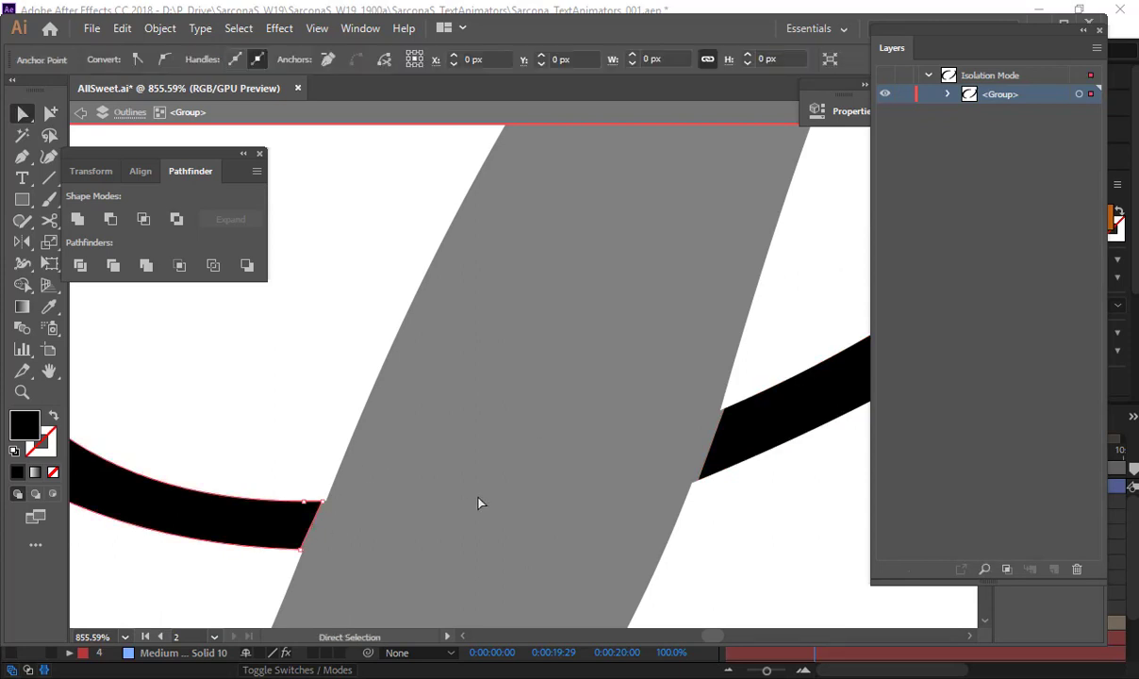
left_click(716, 443)
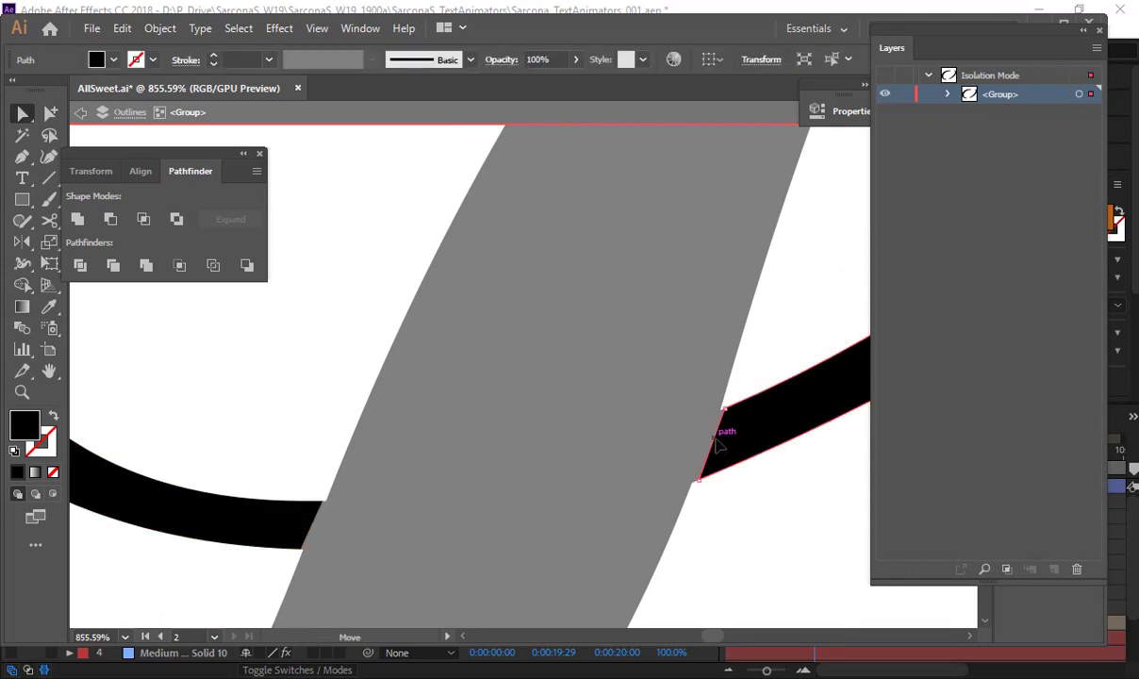
key("p")
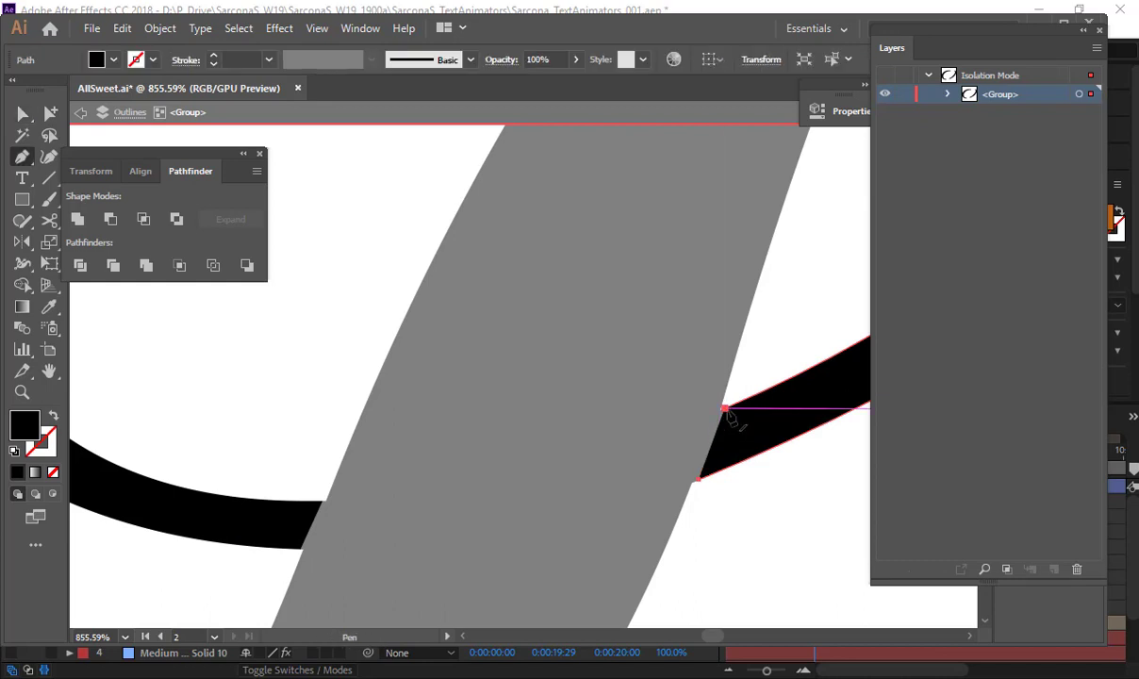
left_click(724, 408)
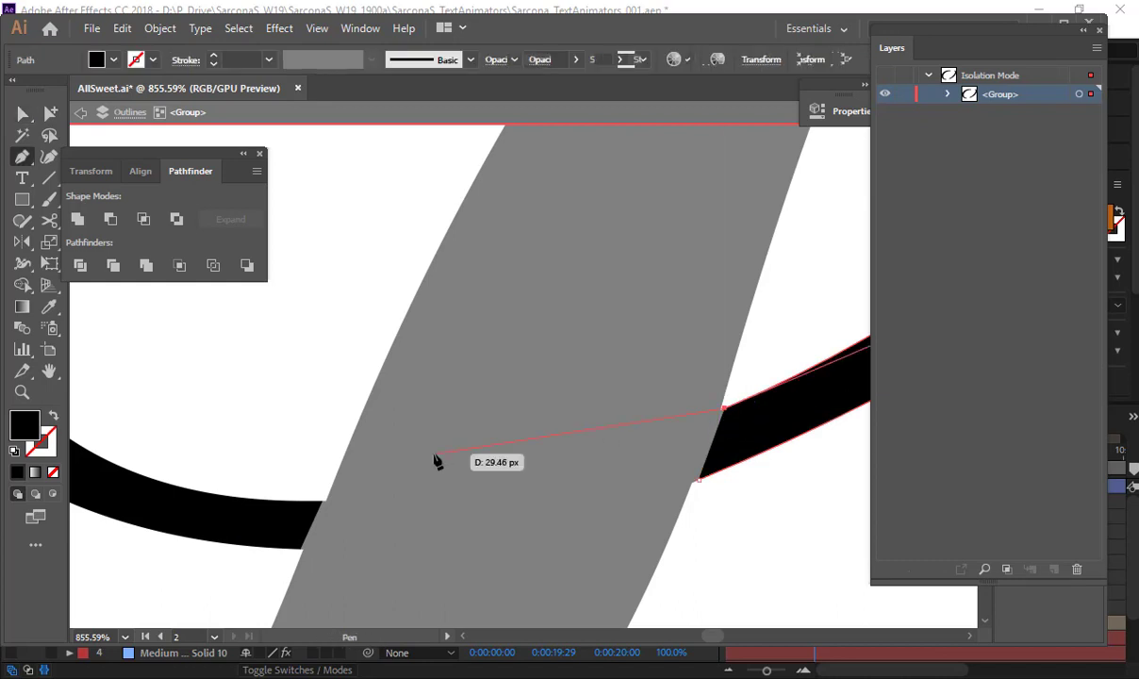
left_click(322, 502)
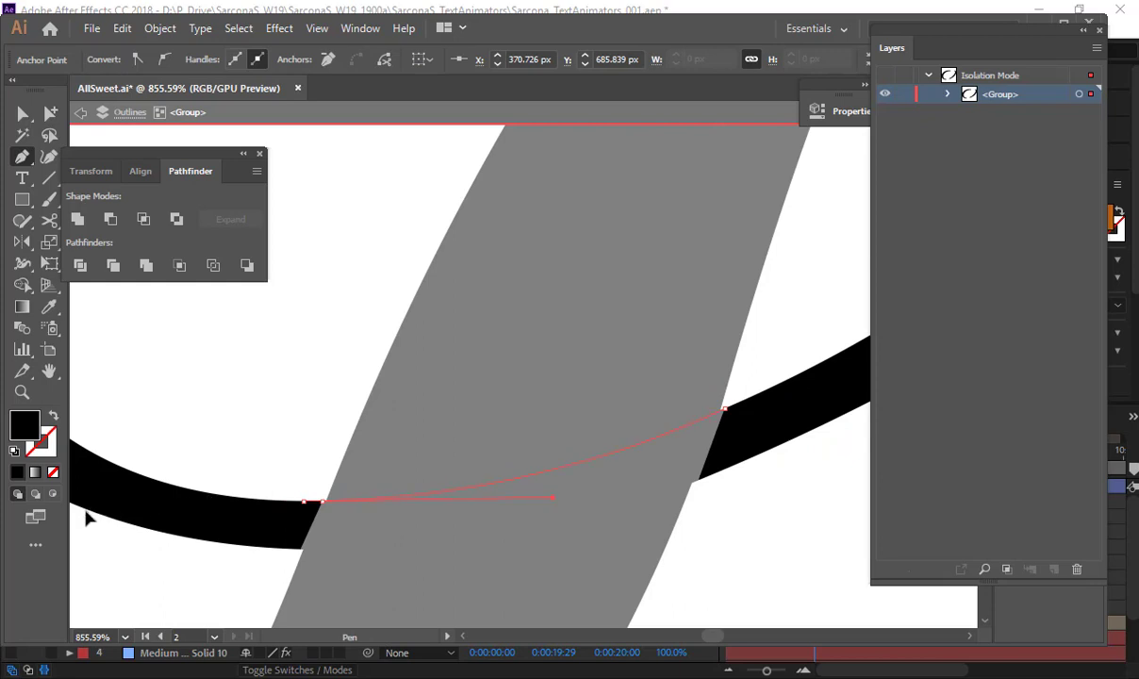
left_click_drag(86, 517, 103, 486)
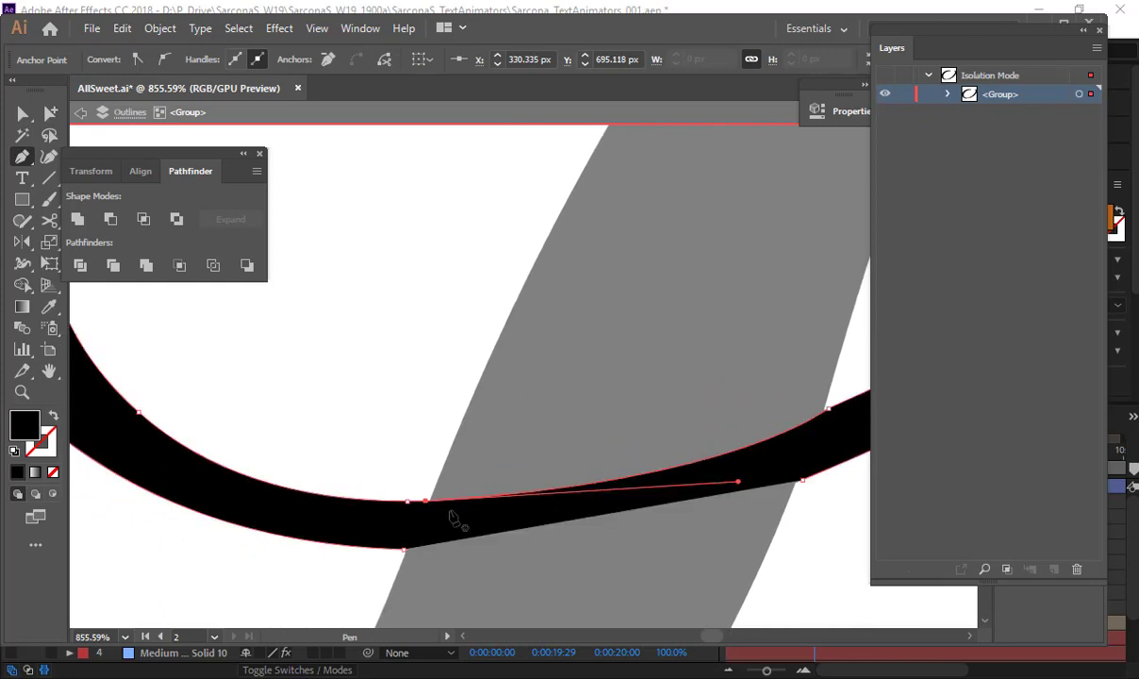
- Connect the lower edges of the two curved pieces with a curved Pen segment, closing the bridge across the stem
key("space")
left_click_drag(452, 457, 365, 373)
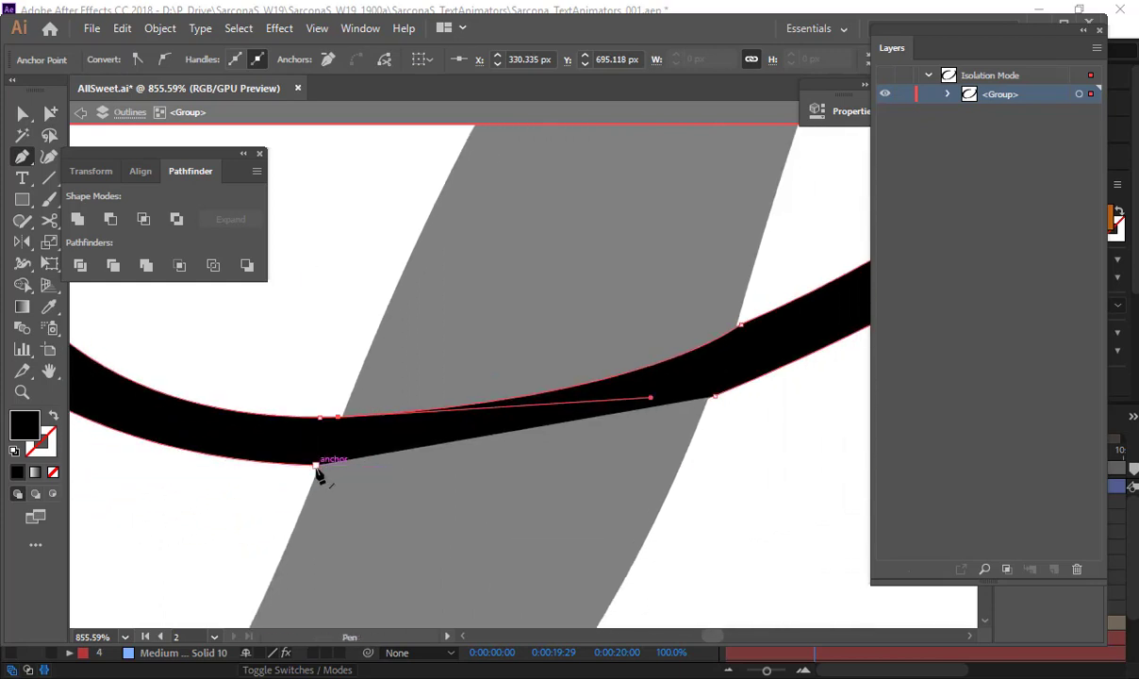
left_click(316, 466)
left_click_drag(715, 396, 846, 341)
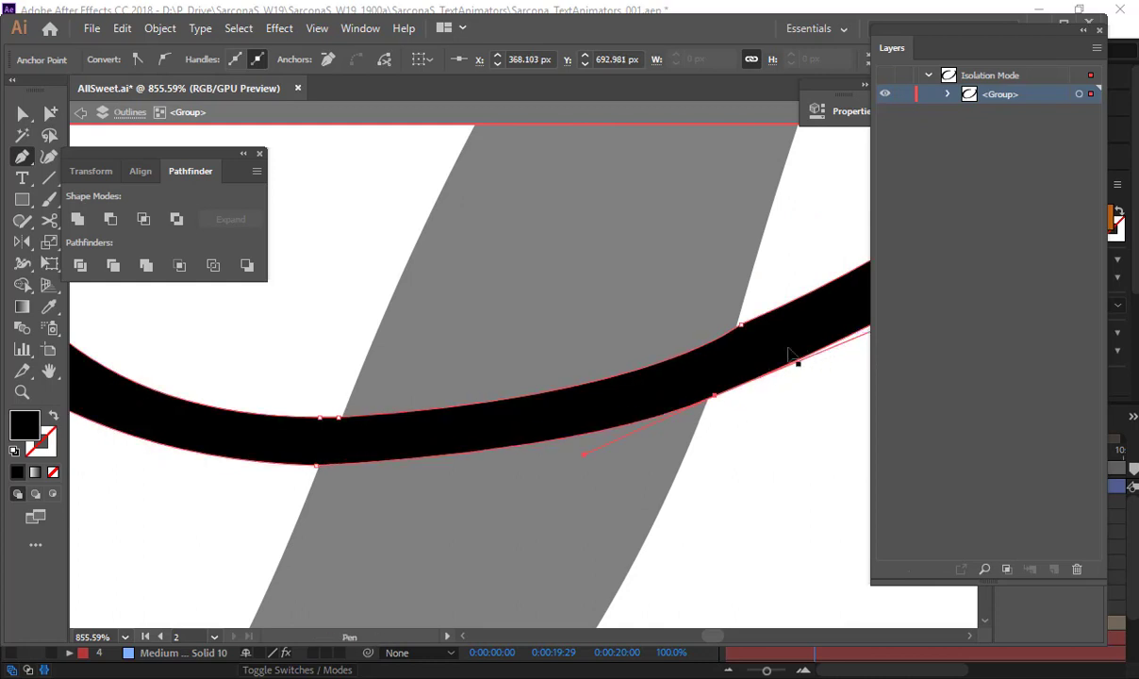
- Shorten the direction handle on the bridge's upper edge so the thin stroke keeps an even width across the stem
key("a")
left_click(742, 327)
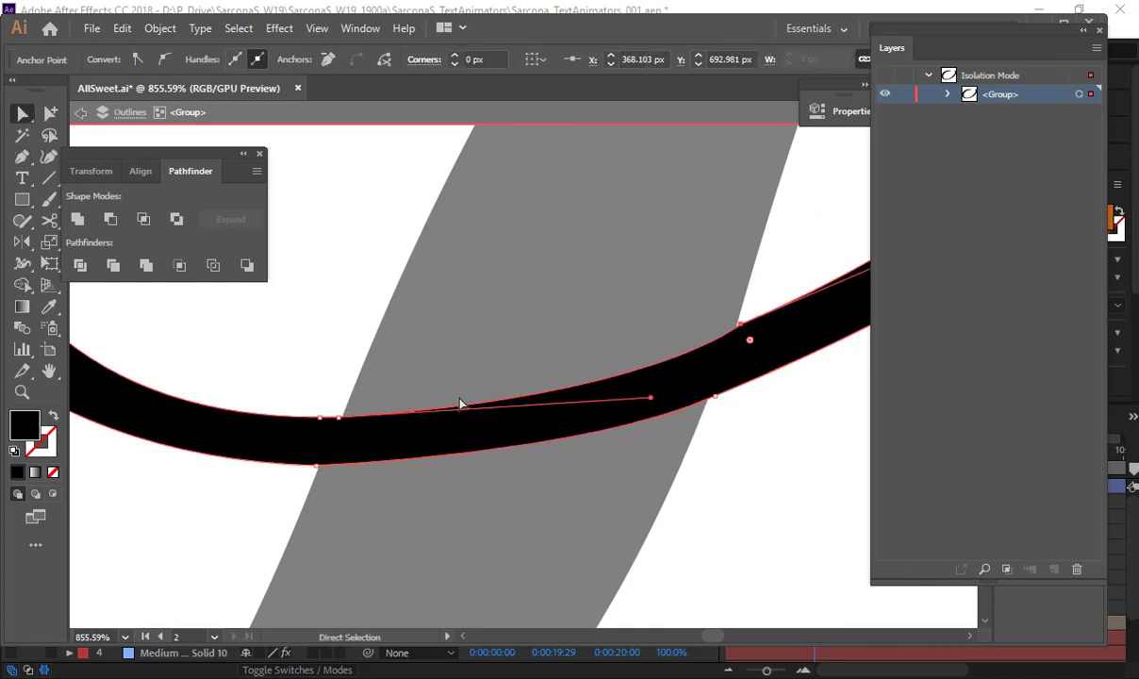
left_click_drag(656, 403, 602, 404)
left_click(731, 424)
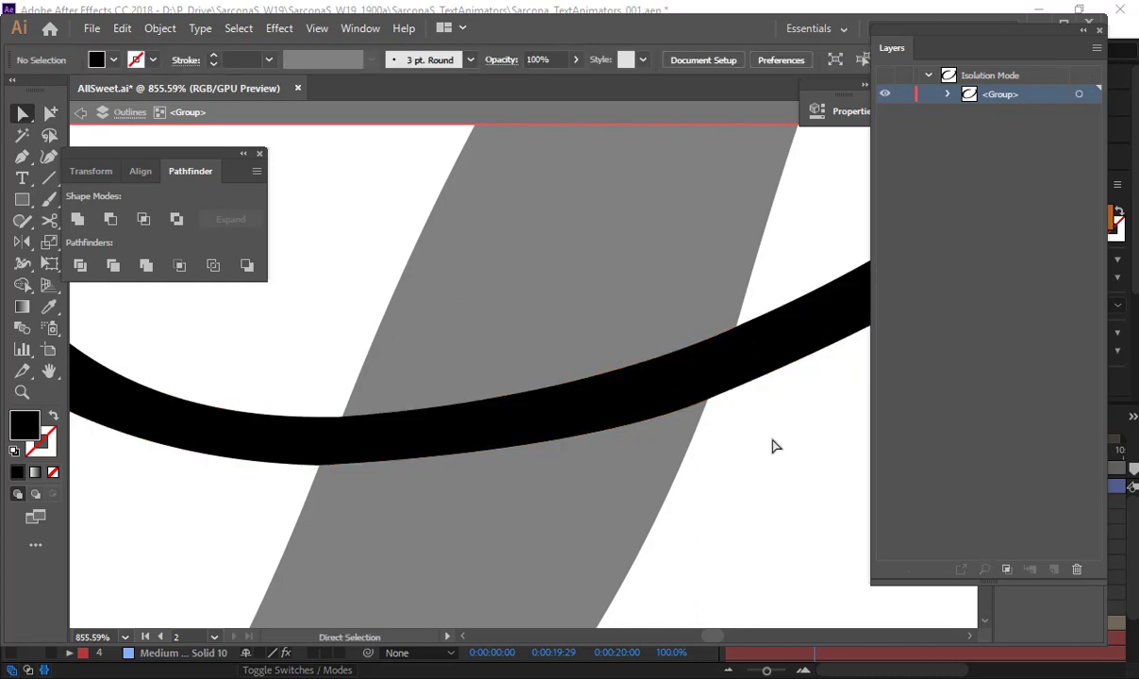
- Leave the curve group's isolation and isolate the main stem of the duplicated S
scroll(592, 435, "down", 6)
left_click_drag(444, 430, 397, 432)
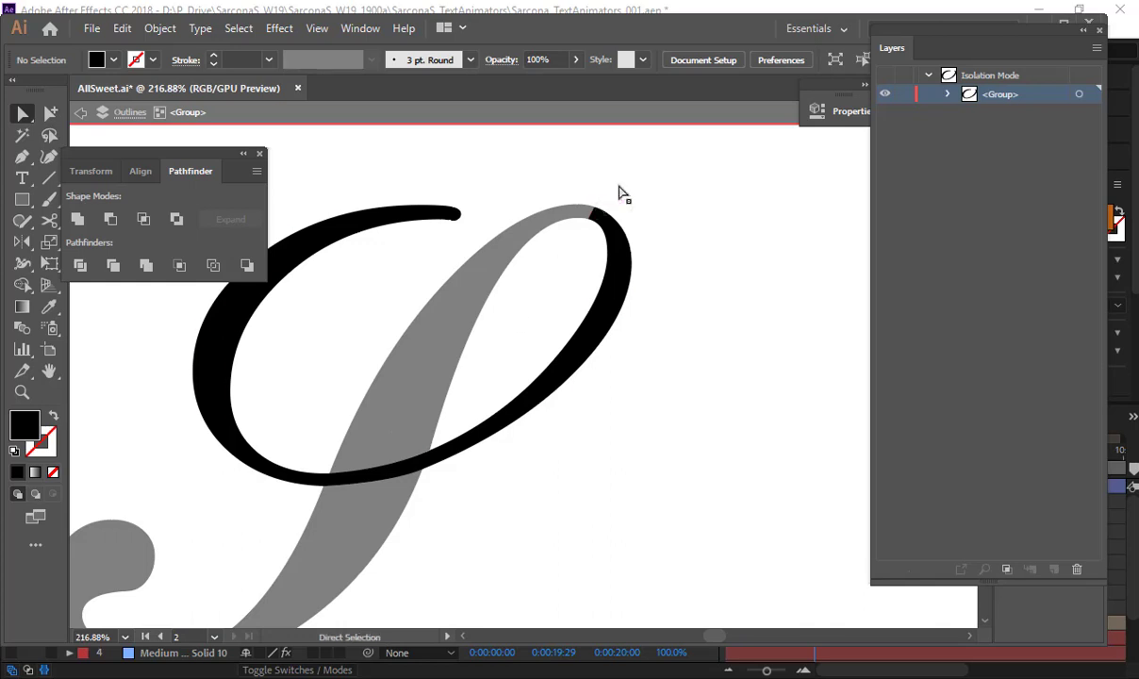
left_click(120, 113)
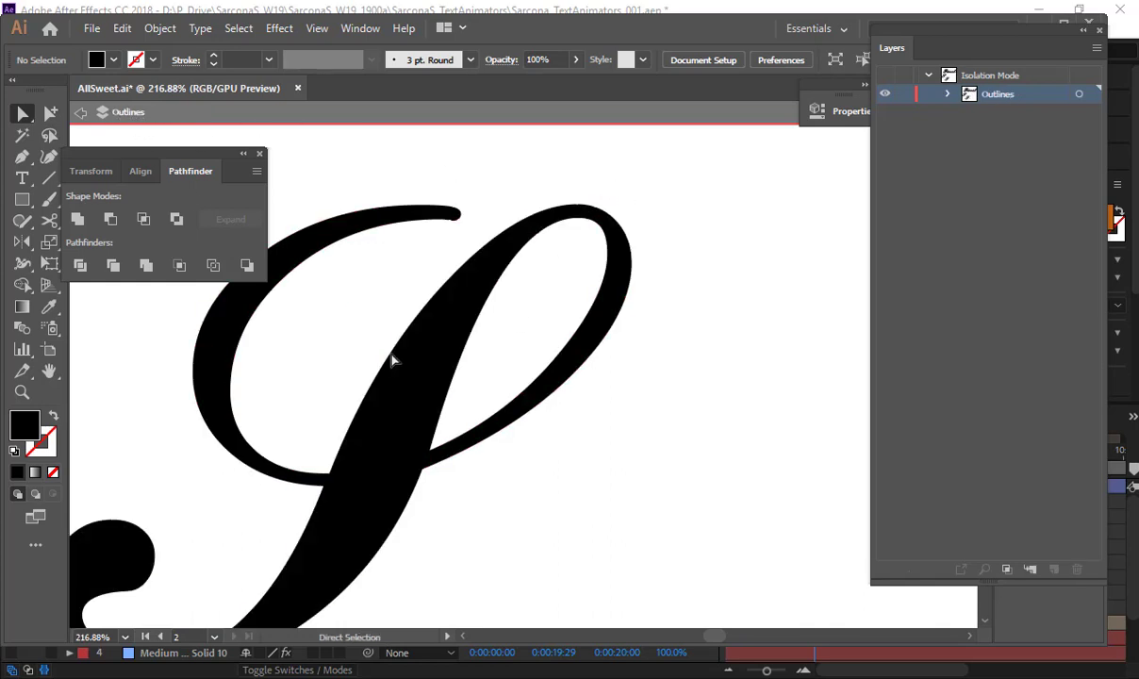
key("v")
left_click(408, 371)
double_click(412, 374)
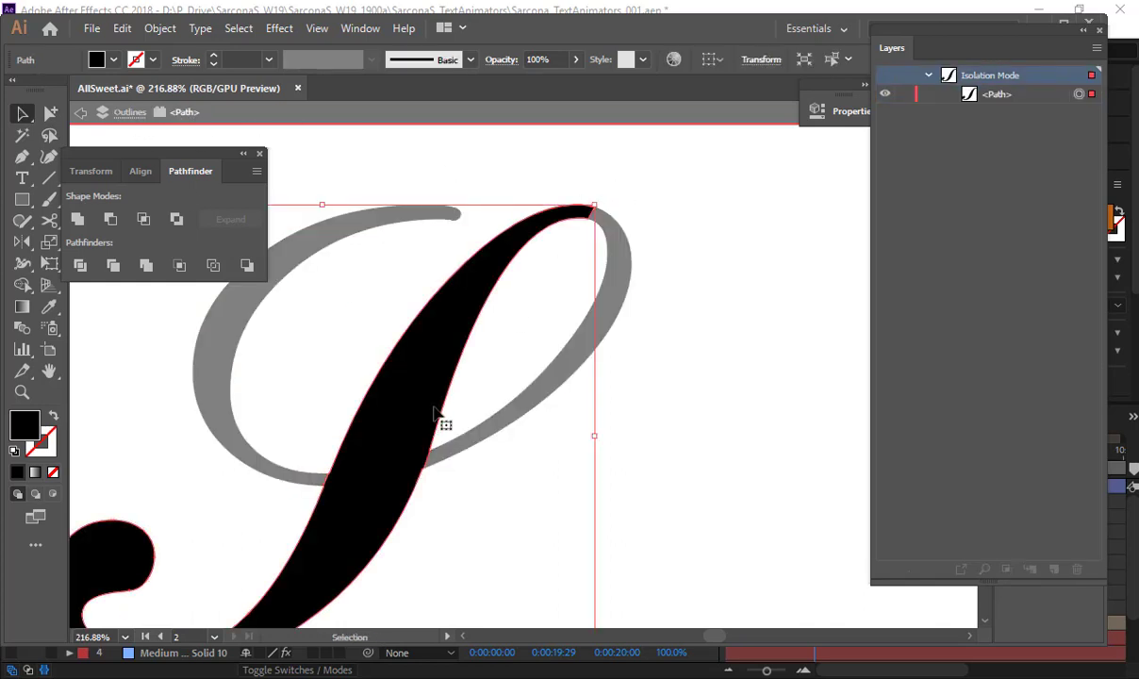
- Delete the two protruding anchor points at the stem's right junction and retract the leftover direction handles to smooth the edge
left_click_drag(396, 438, 534, 303)
mouse_move(496, 351)
left_mouse_down()
mouse_move(745, 351)
mouse_move(837, 329)
mouse_move(905, 329)
left_mouse_up()
left_click_drag(698, 305, 731, 386)
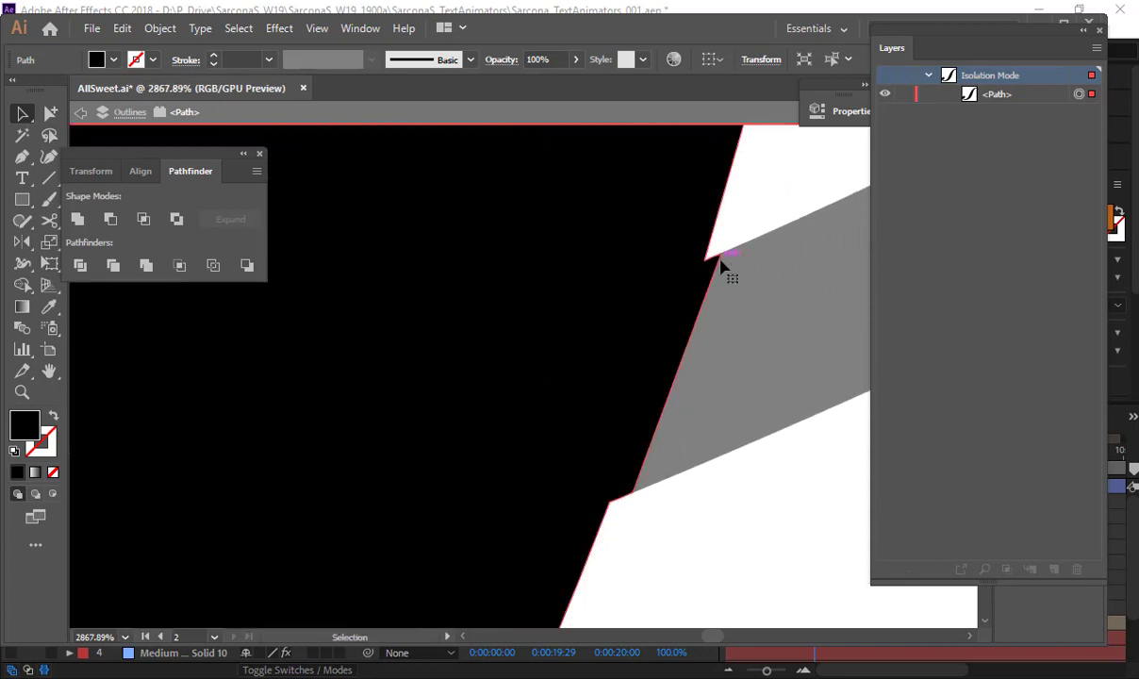
key("p")
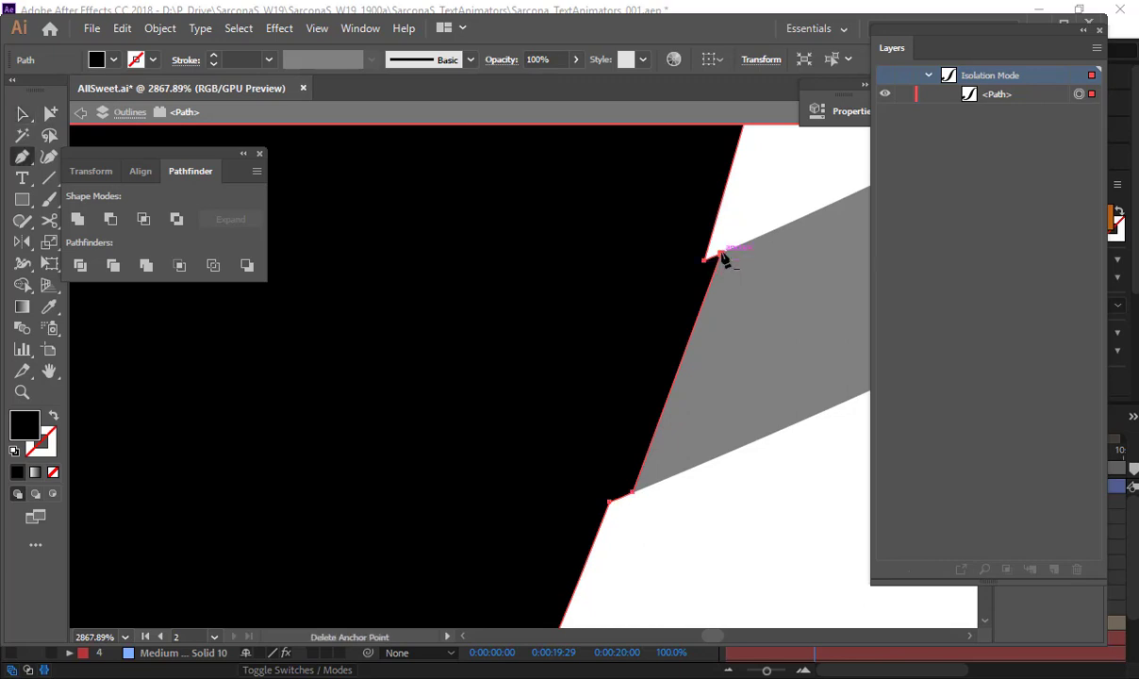
left_click(718, 256)
left_click(634, 497)
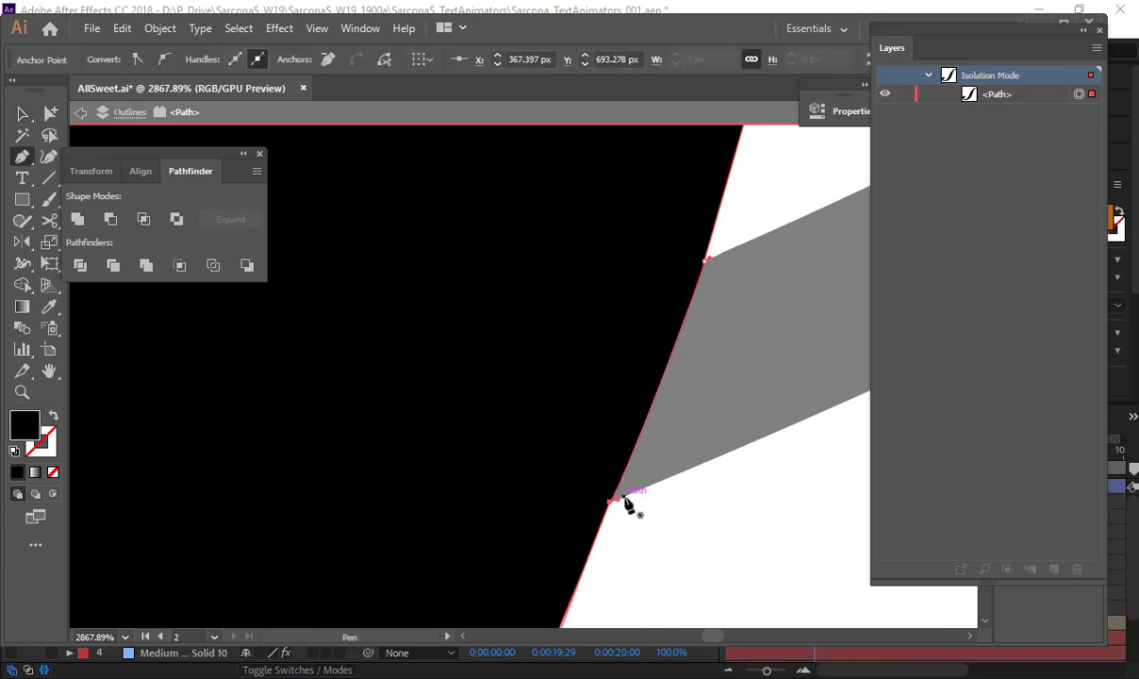
key("v")
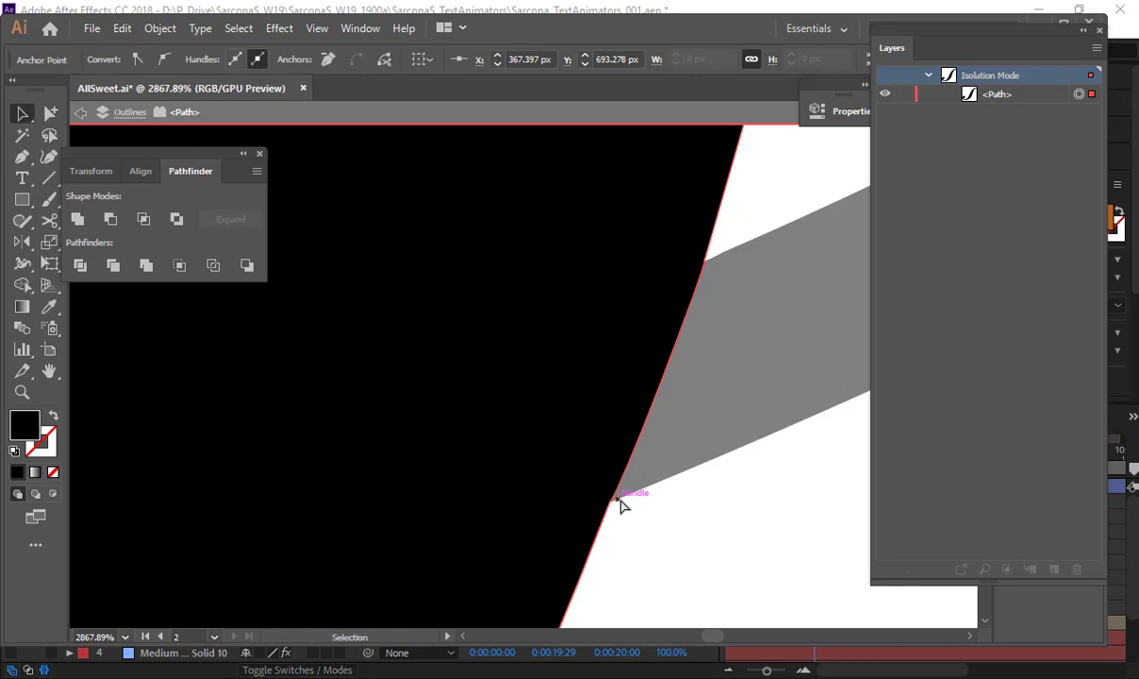
key("p")
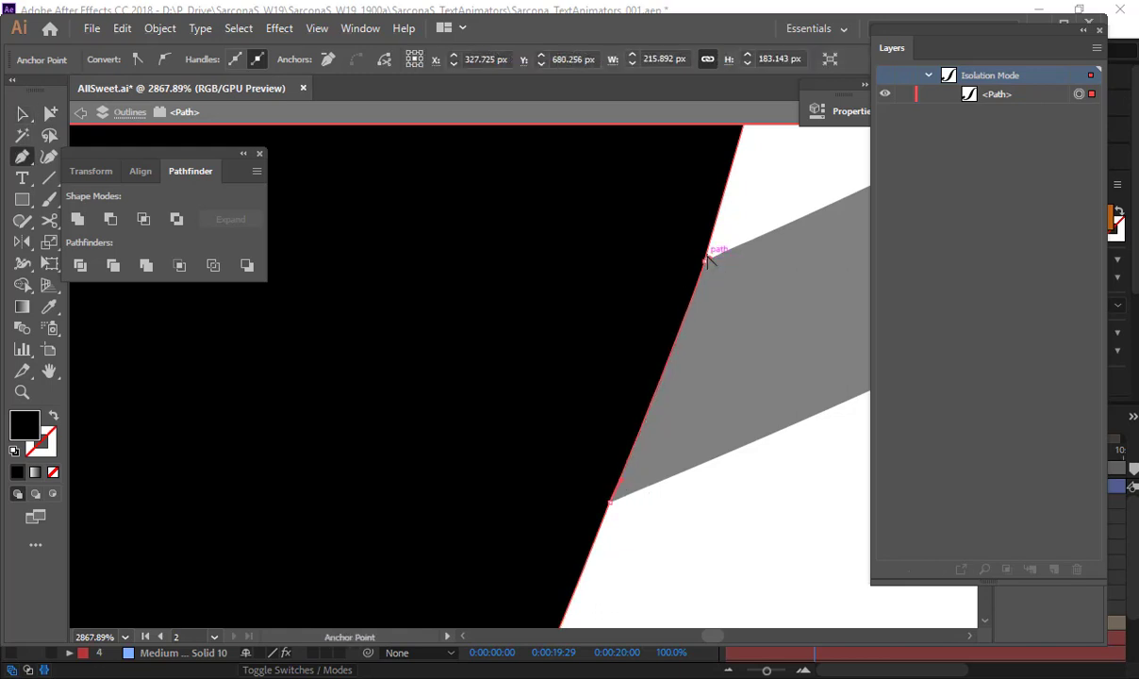
left_click_drag(708, 258, 695, 289)
- Delete the two protruding anchor points at the stem's left junction so its edge runs straight past the thin curve
key("space")
left_click_drag(485, 335, 849, 368)
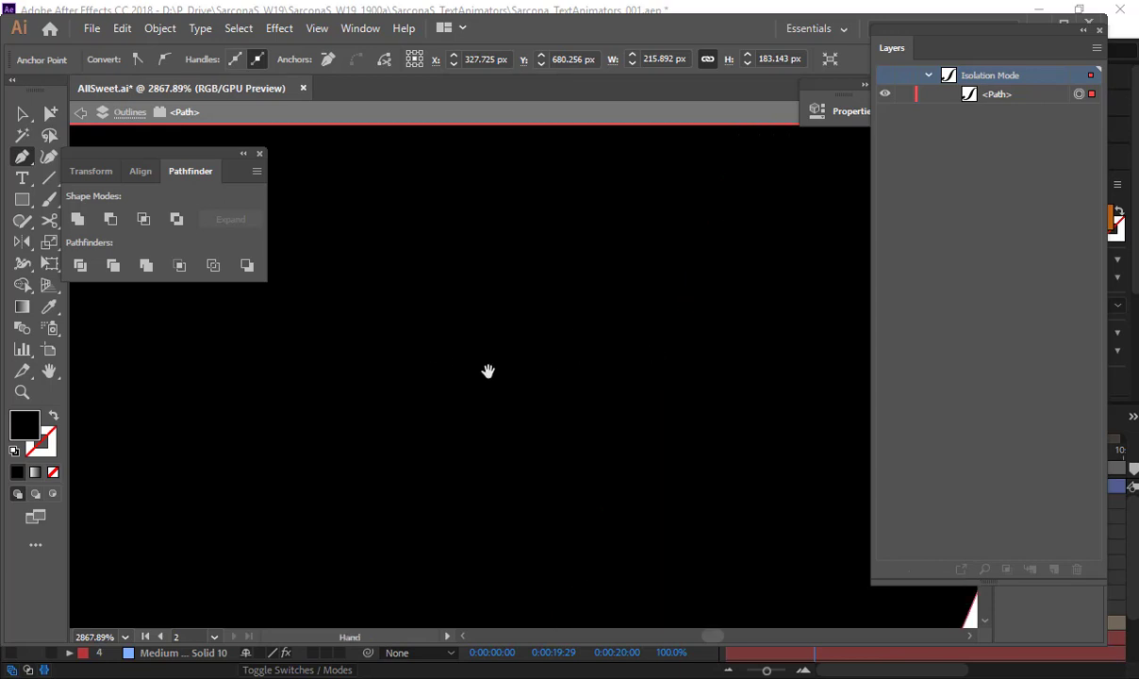
left_click_drag(339, 372, 707, 370)
left_click_drag(443, 411, 552, 257)
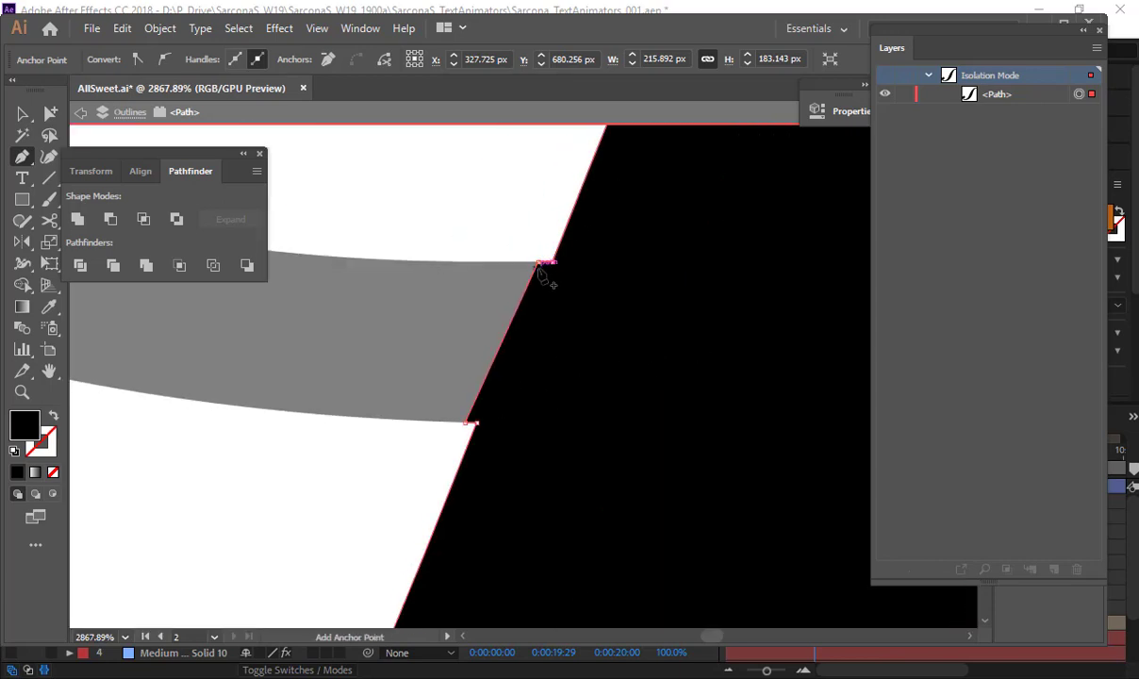
left_click(467, 422)
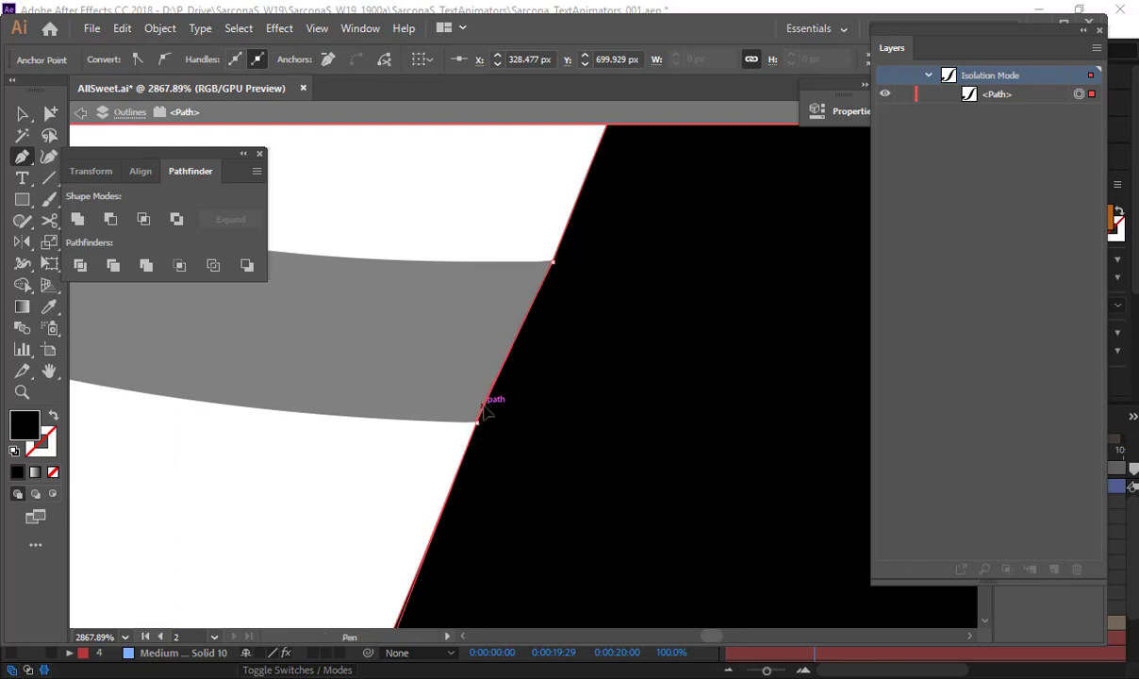
- Exit the stem's isolation mode completely and examine the overlapping strokes of the word Sweet on the Outlines layer
key("v")
left_click(505, 254)
left_click_drag(646, 312, 303, 274)
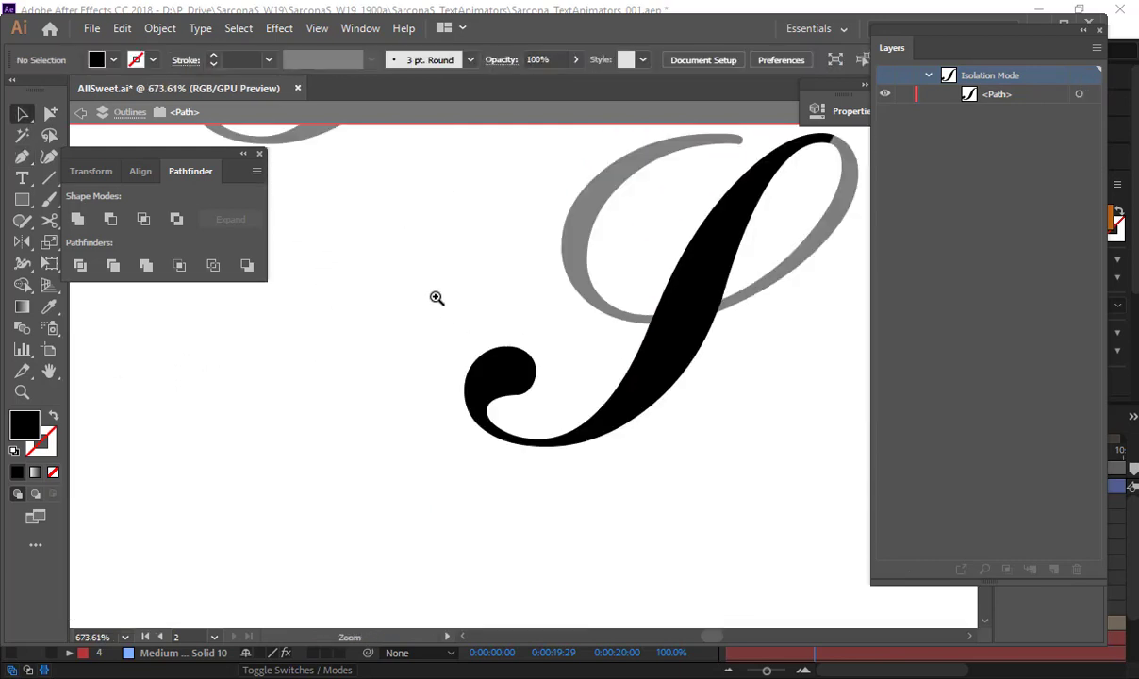
left_click_drag(578, 312, 521, 337)
left_click_drag(542, 164, 411, 221)
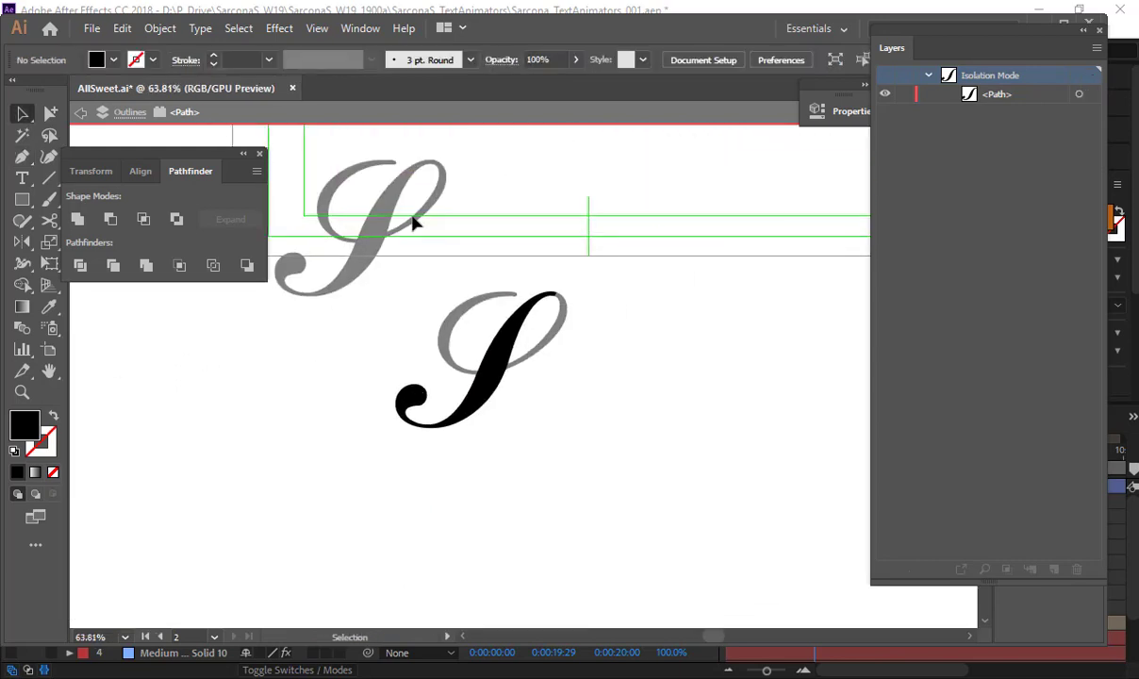
left_click(131, 114)
left_click_drag(689, 162, 594, 455)
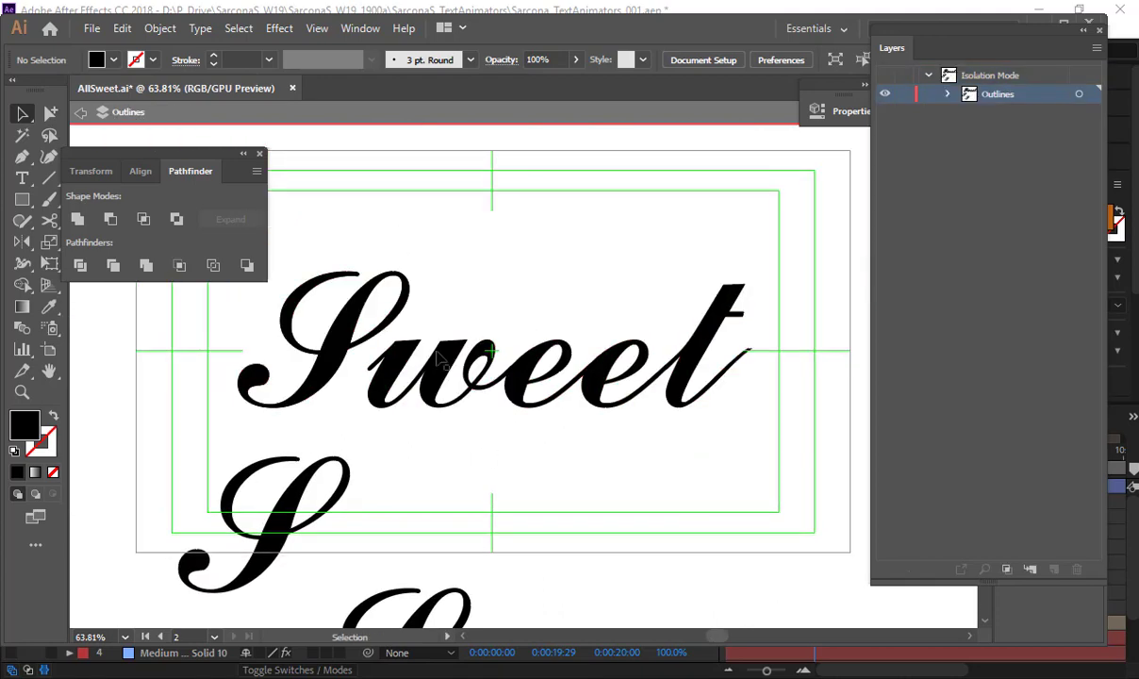
scroll(521, 376, "up", 5)
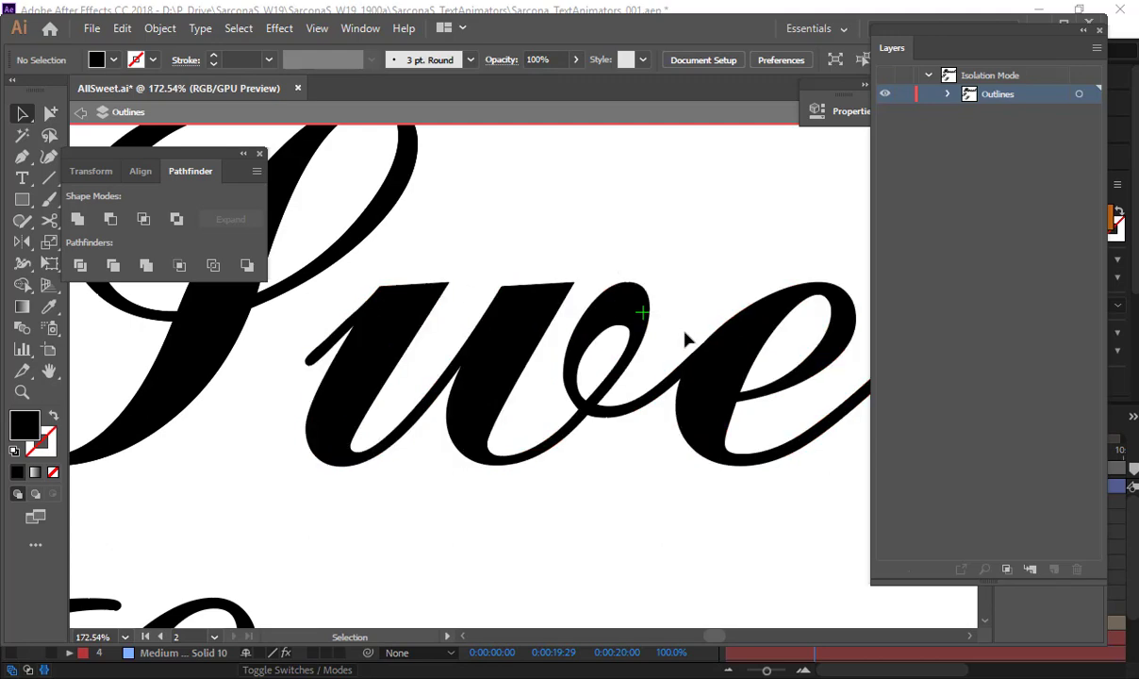
left_click(81, 111)
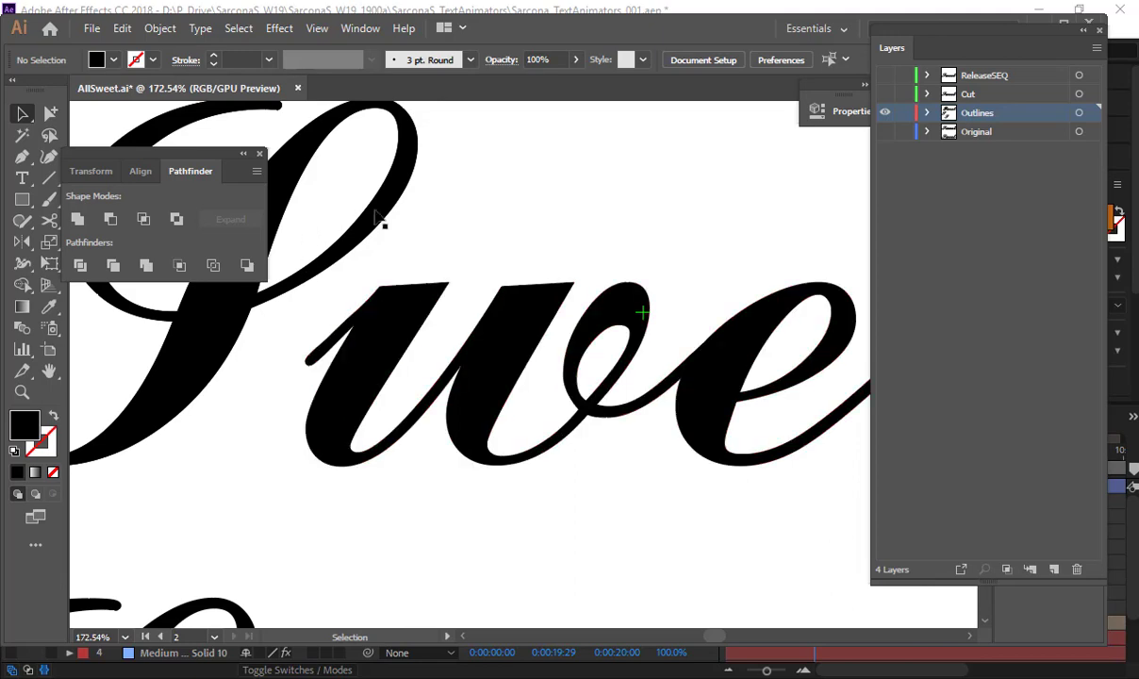
- Hide the Outlines layer and show the Cut layer
left_click(885, 112)
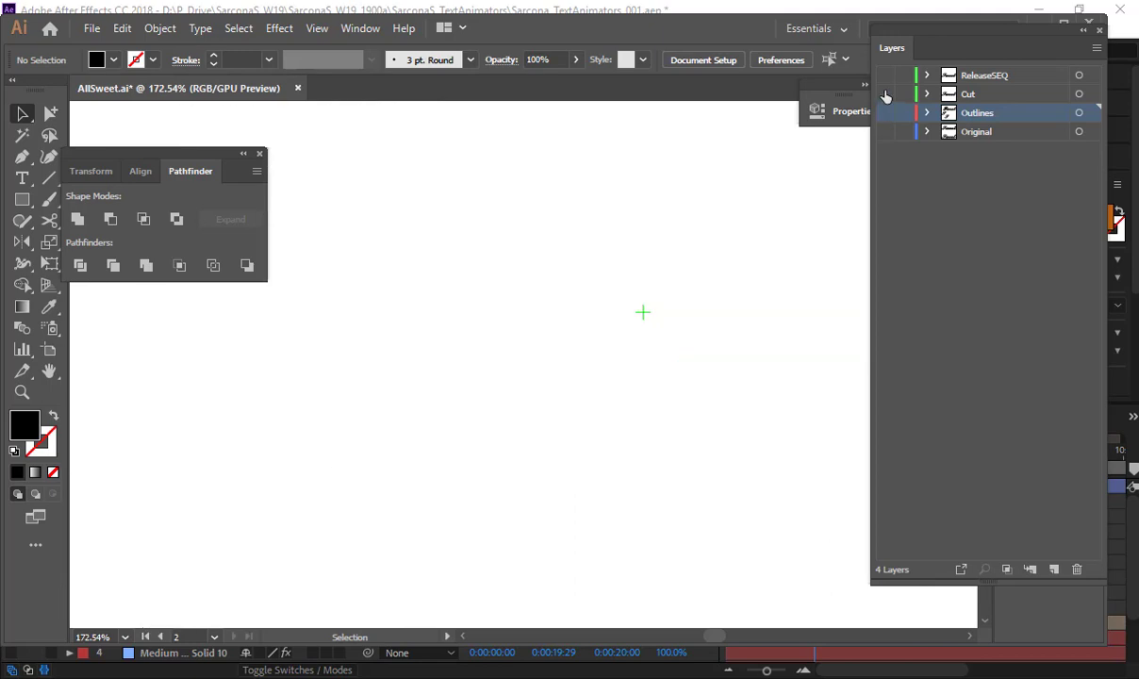
left_click(885, 93)
scroll(716, 247, "down", 4)
left_click_drag(556, 328, 491, 364)
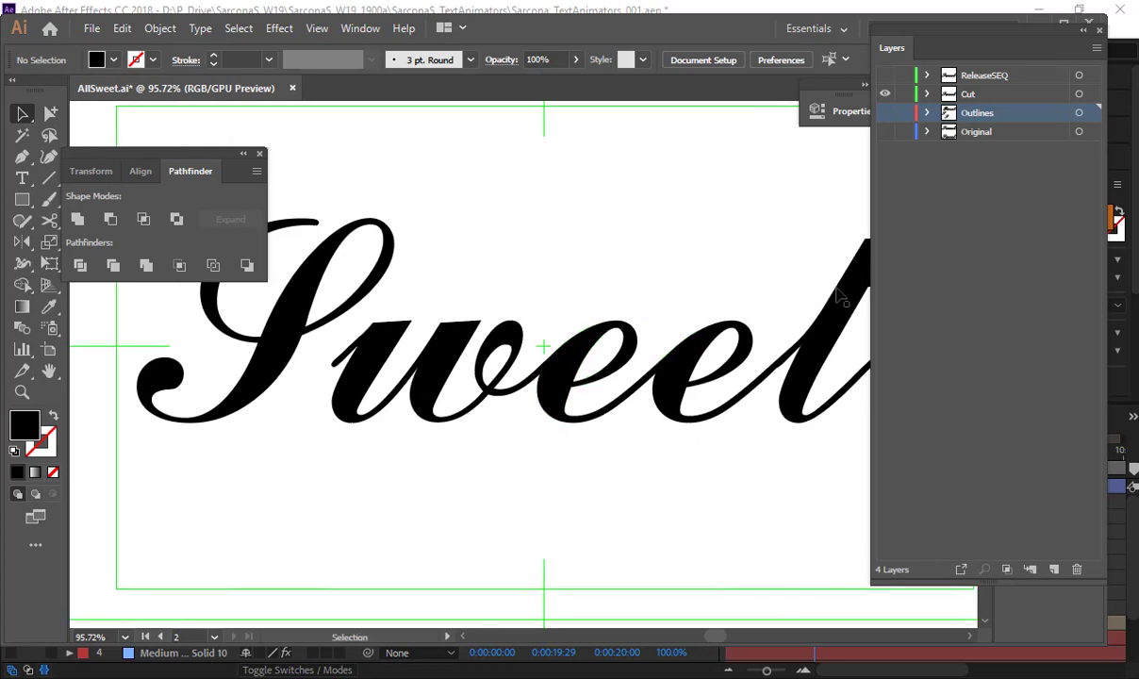
- Try pulling the t and the second e out of the word on the Cut layer, undoing each move
left_click_drag(740, 283, 502, 289)
left_click_drag(615, 319, 741, 300)
key("ctrl+z")
key("a")
key("v")
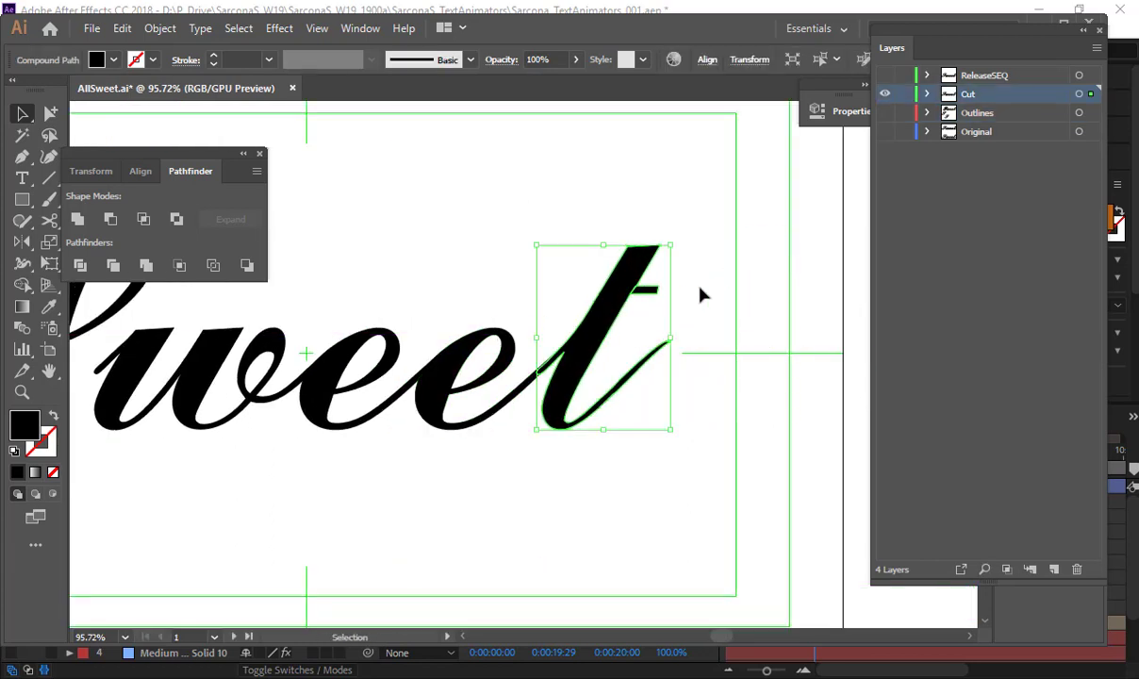
left_click(674, 289)
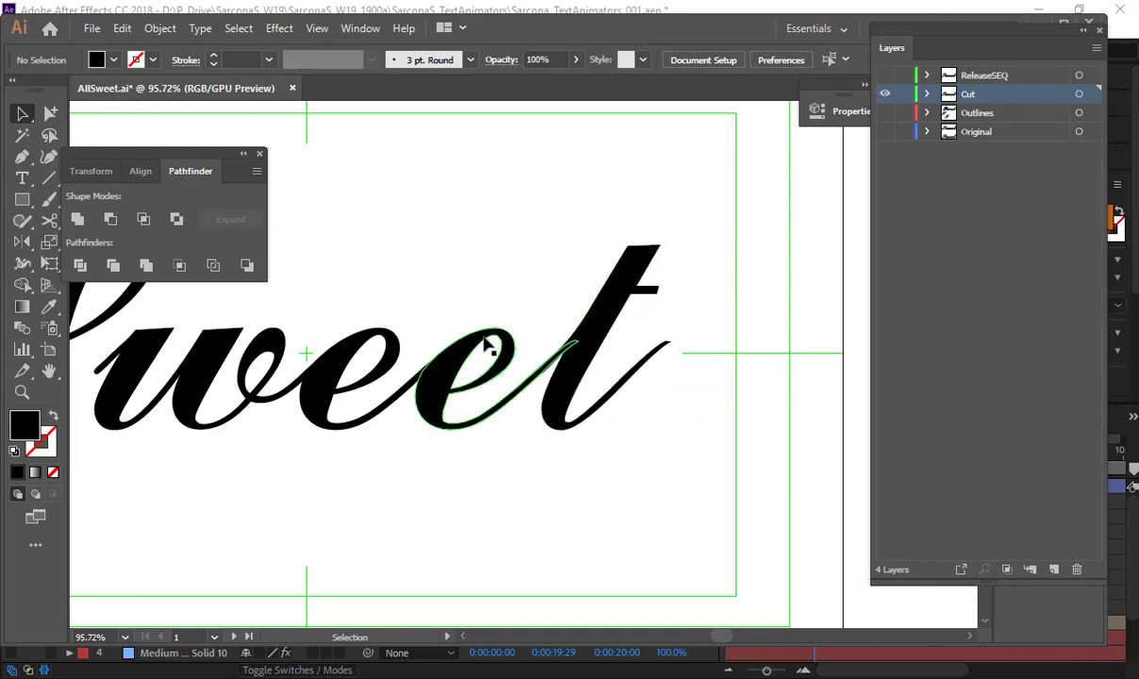
left_click_drag(496, 343, 579, 320)
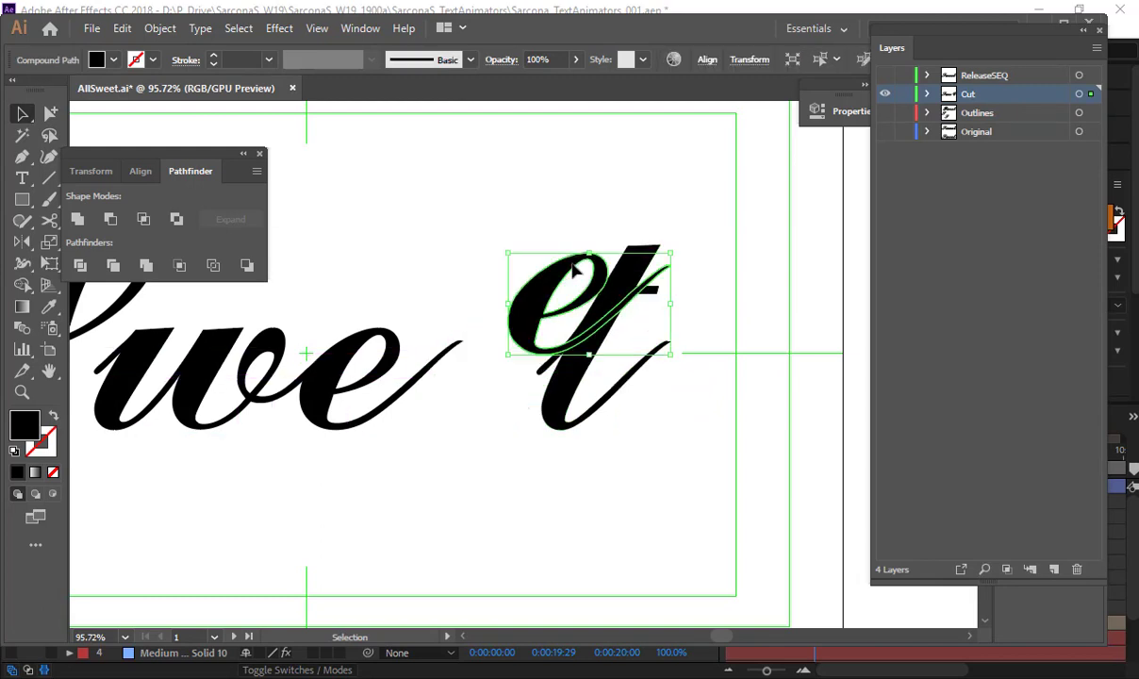
key("ctrl+z")
key("a")
- Try moving the three separate strokes of the w away from the word one at a time, undoing each move
left_click_drag(337, 343, 422, 221)
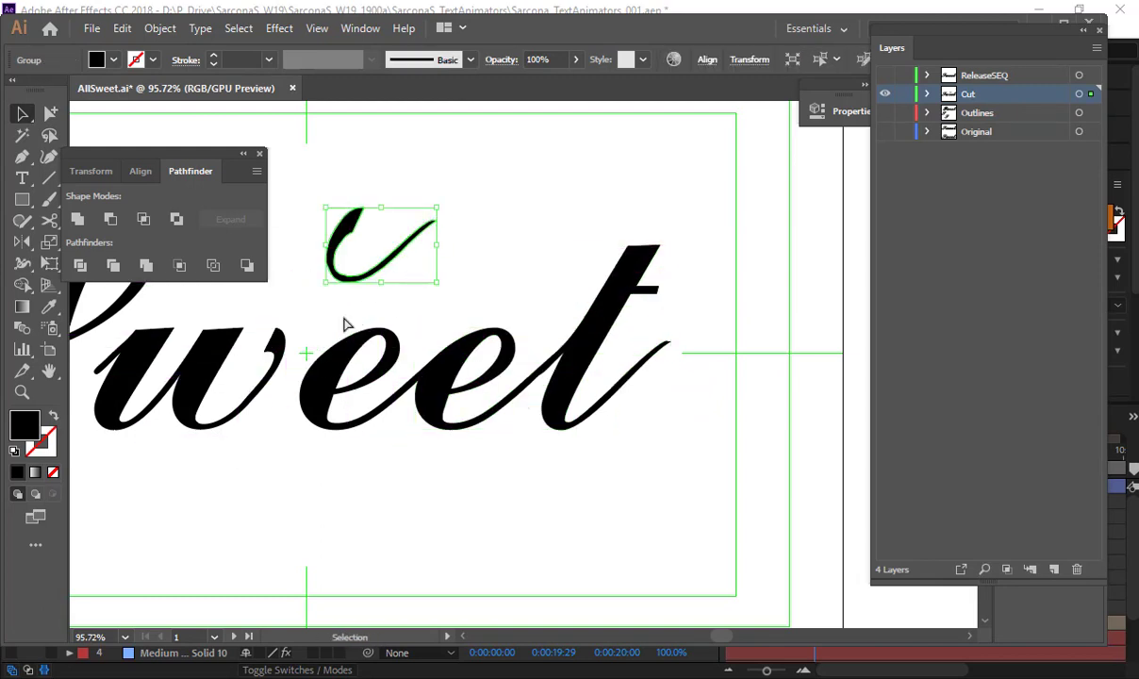
key("ctrl+z")
mouse_move(381, 345)
left_mouse_down()
mouse_move(566, 301)
mouse_move(438, 305)
mouse_move(455, 207)
left_mouse_up()
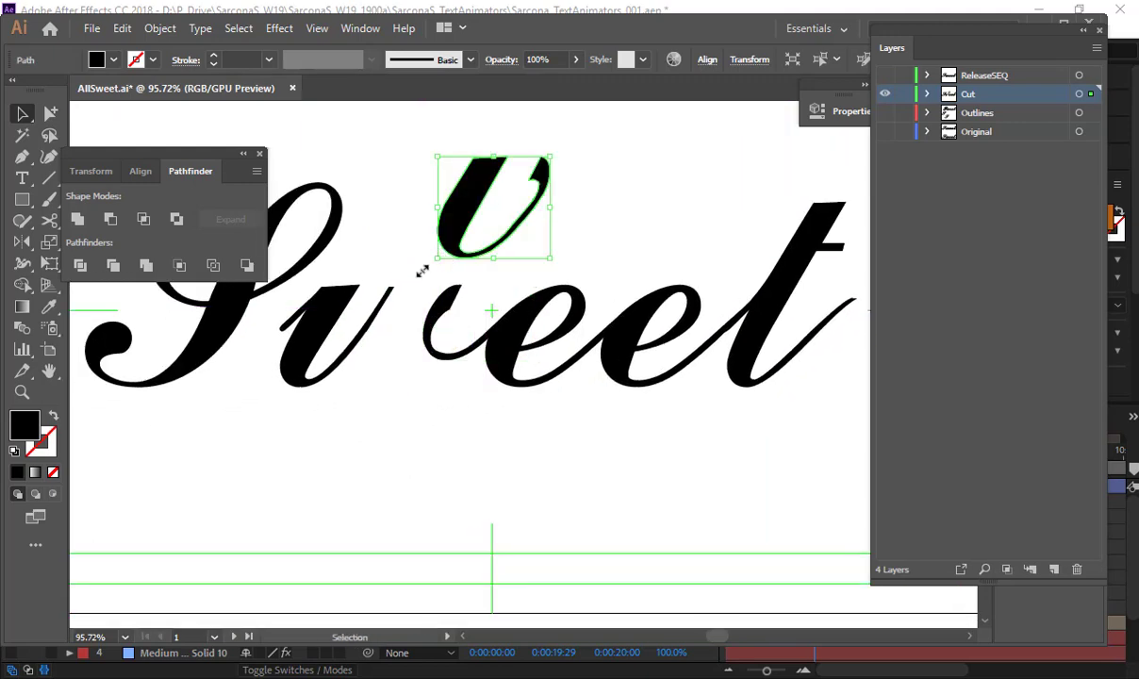
key("ctrl+z")
left_click_drag(295, 340, 441, 181)
key("ctrl+z")
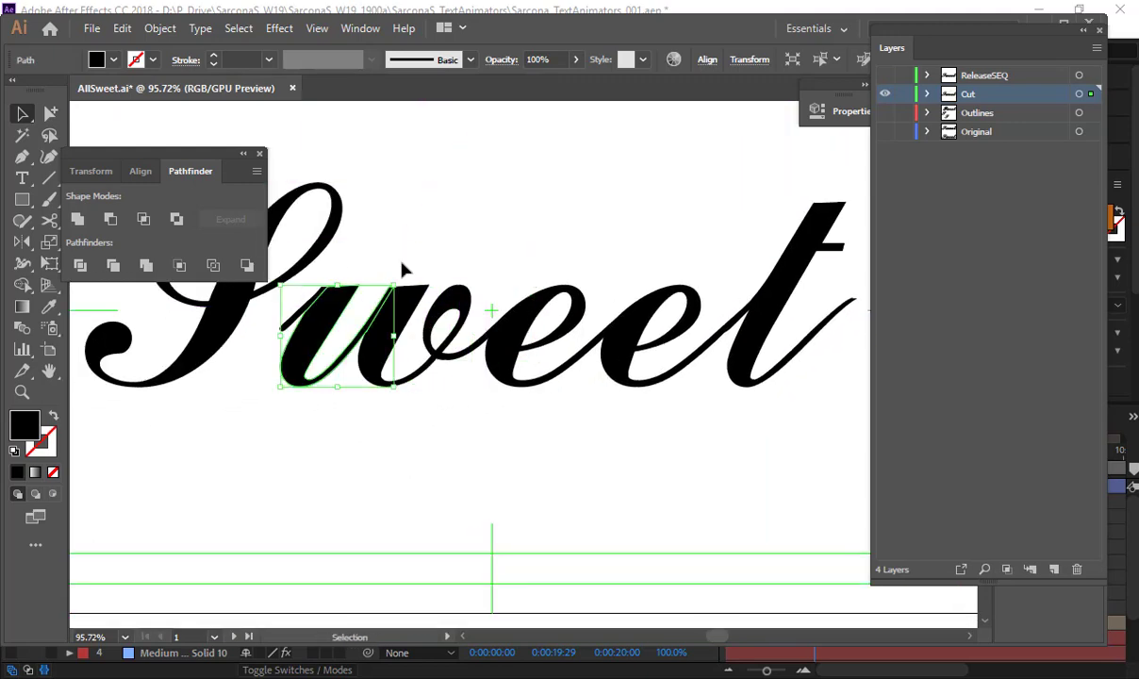
- Select all the cut artwork of the word and release it to layers as a sequence within the Cut layer
left_click(533, 187)
left_click_drag(605, 267, 586, 339)
left_click_drag(629, 290, 366, 283)
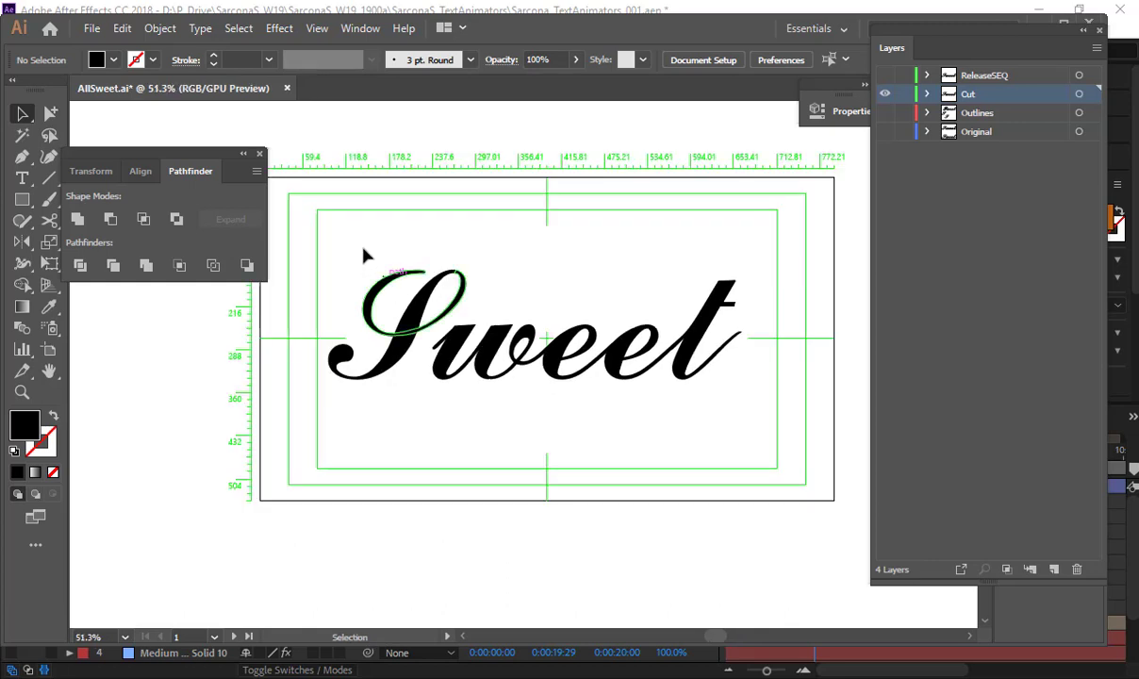
left_click_drag(352, 240, 838, 425)
key("ctrl+a")
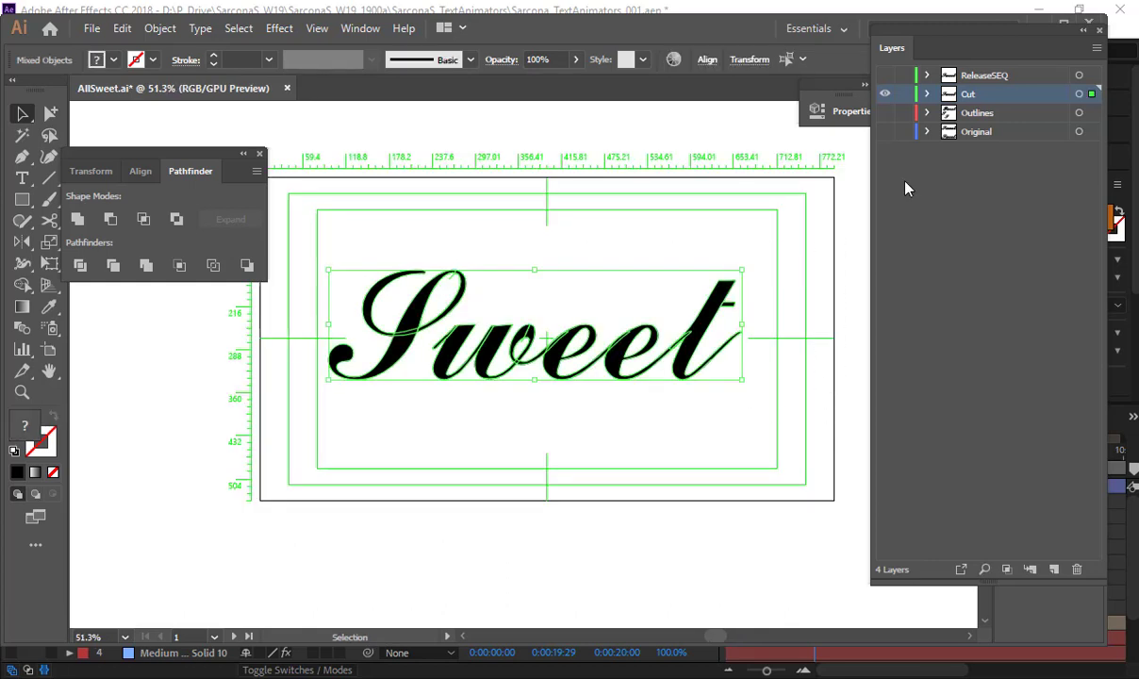
left_click(1096, 52)
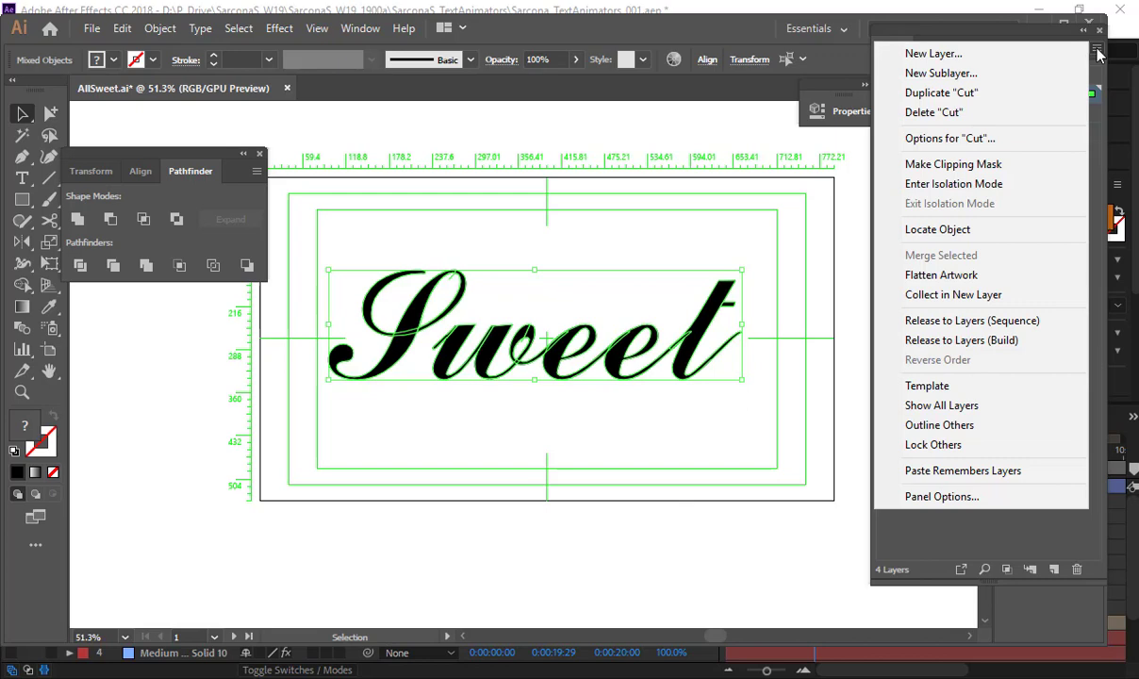
left_click(990, 323)
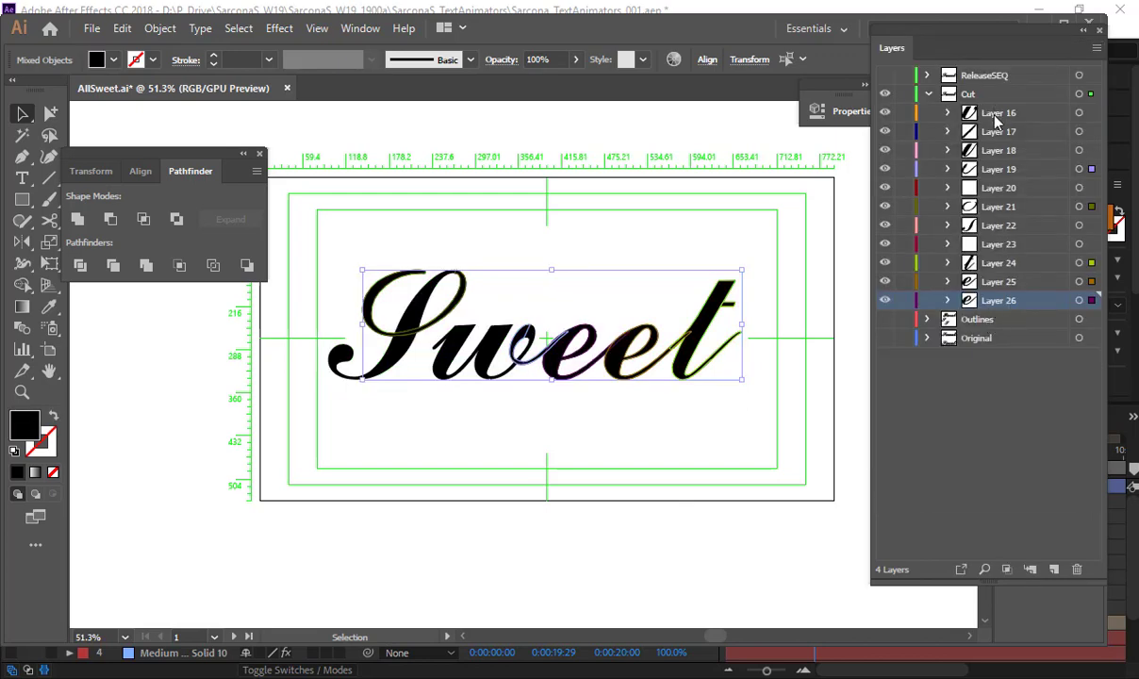
- Move Layer 16 through Layer 26 out of Cut to the top level and delete the blank-looking Layer 20 and Layer 23
left_click(995, 114, "shift")
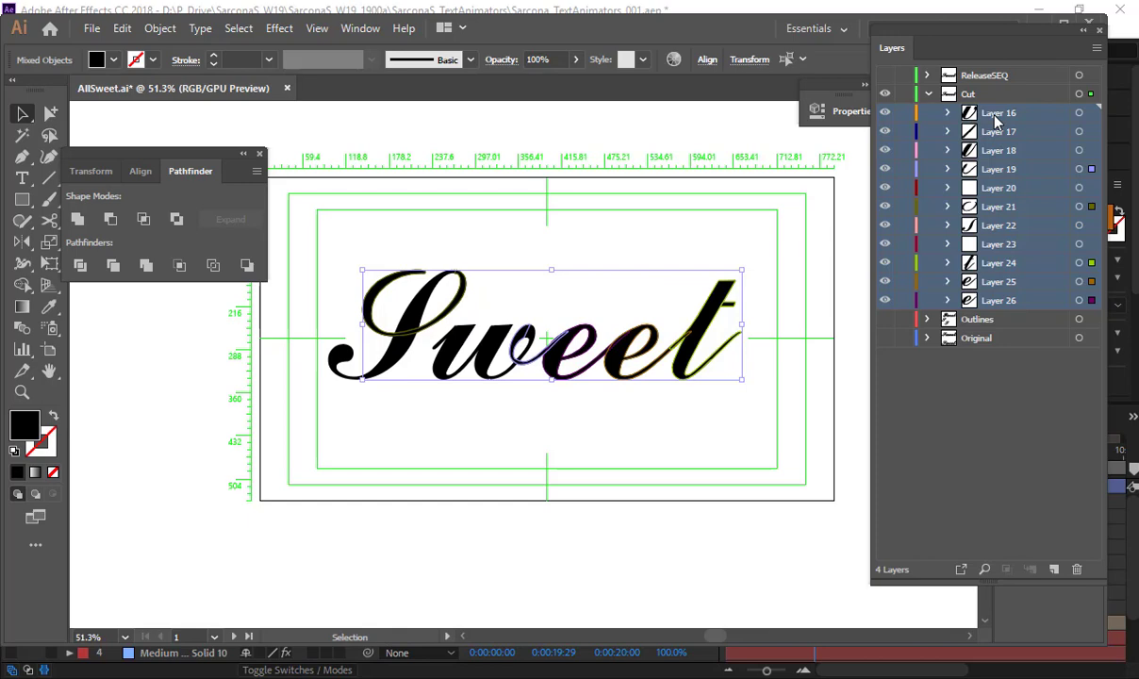
left_click_drag(995, 117, 992, 99)
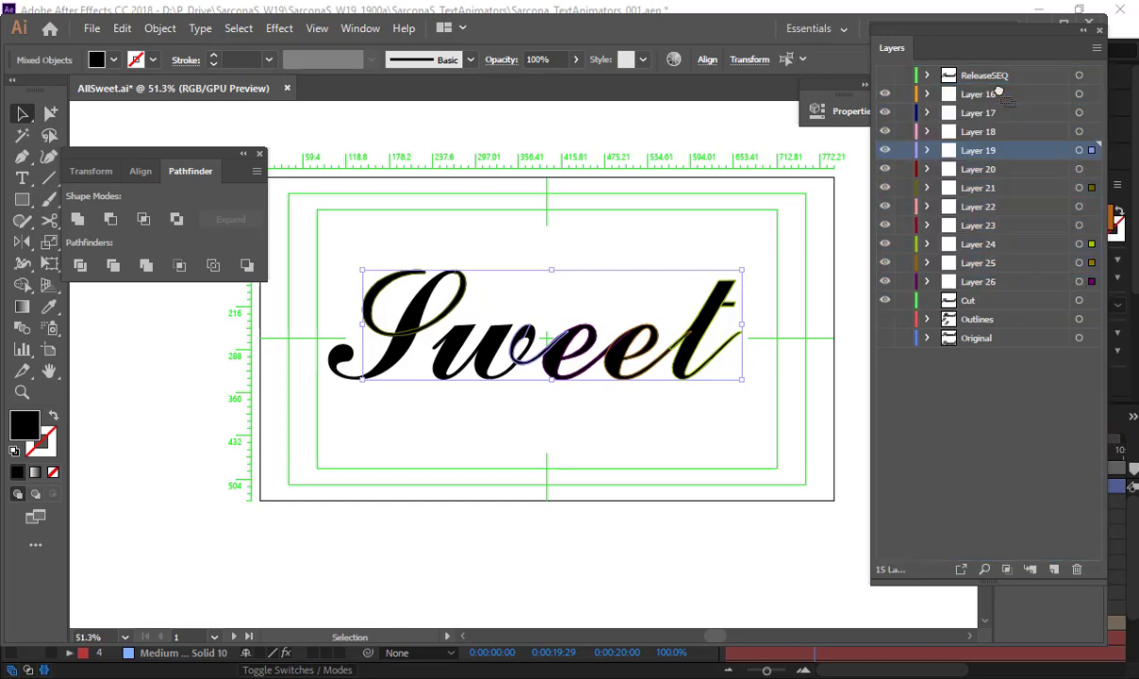
left_click(975, 173)
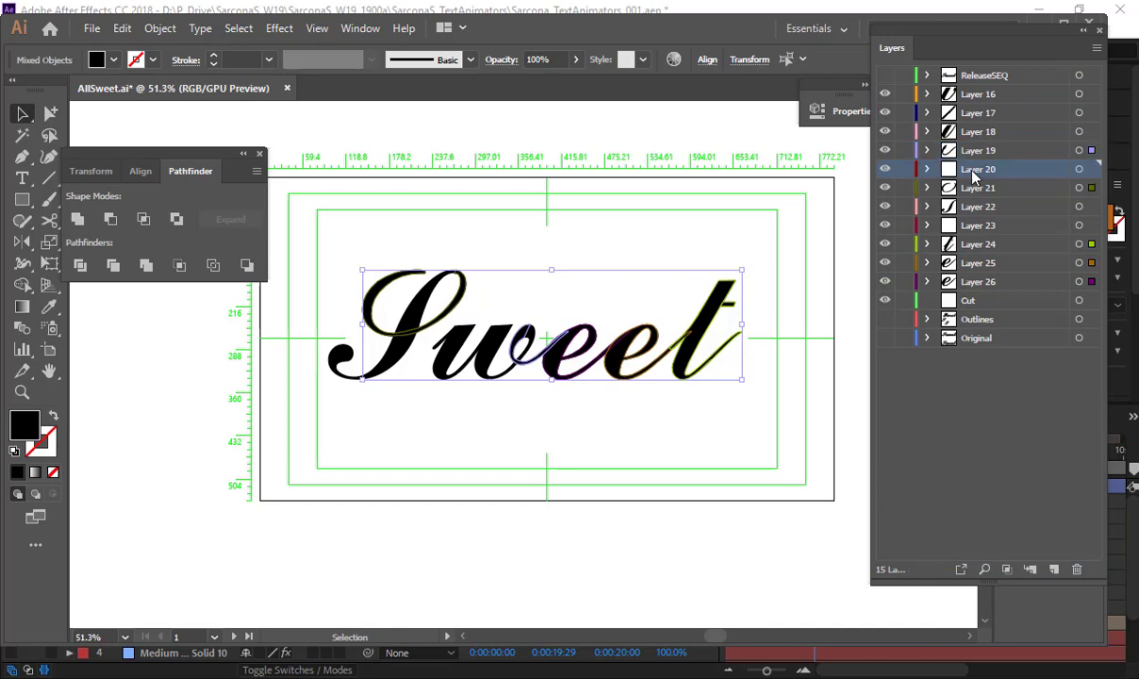
left_click(978, 228, "ctrl")
left_click(1076, 570)
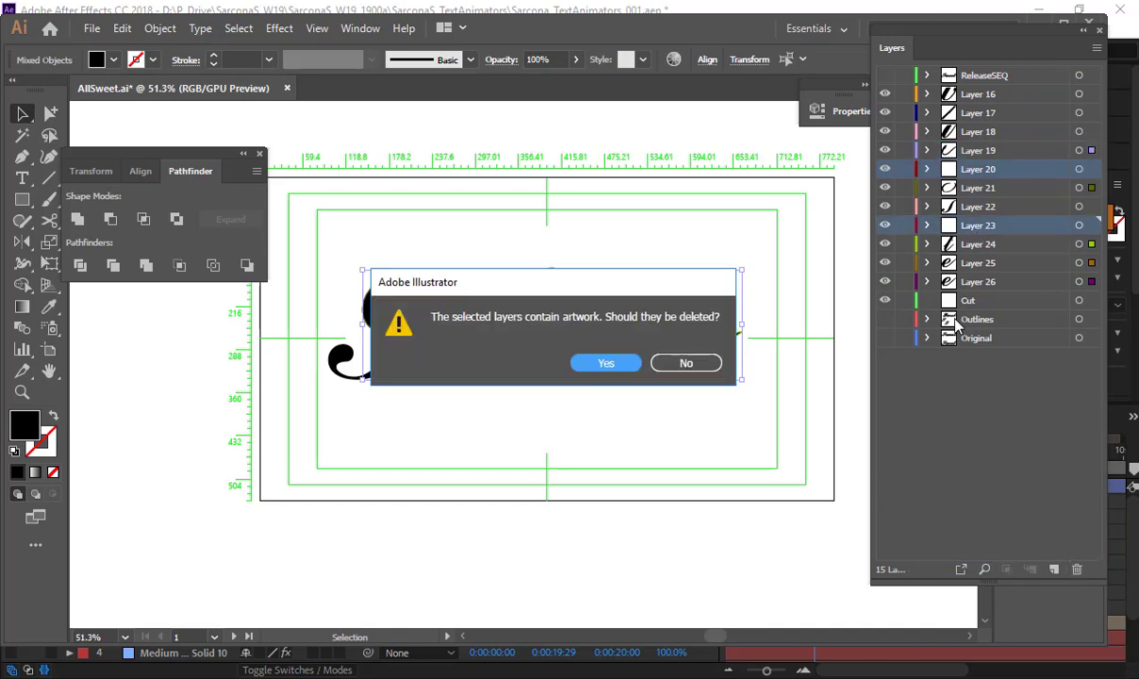
left_click(611, 364)
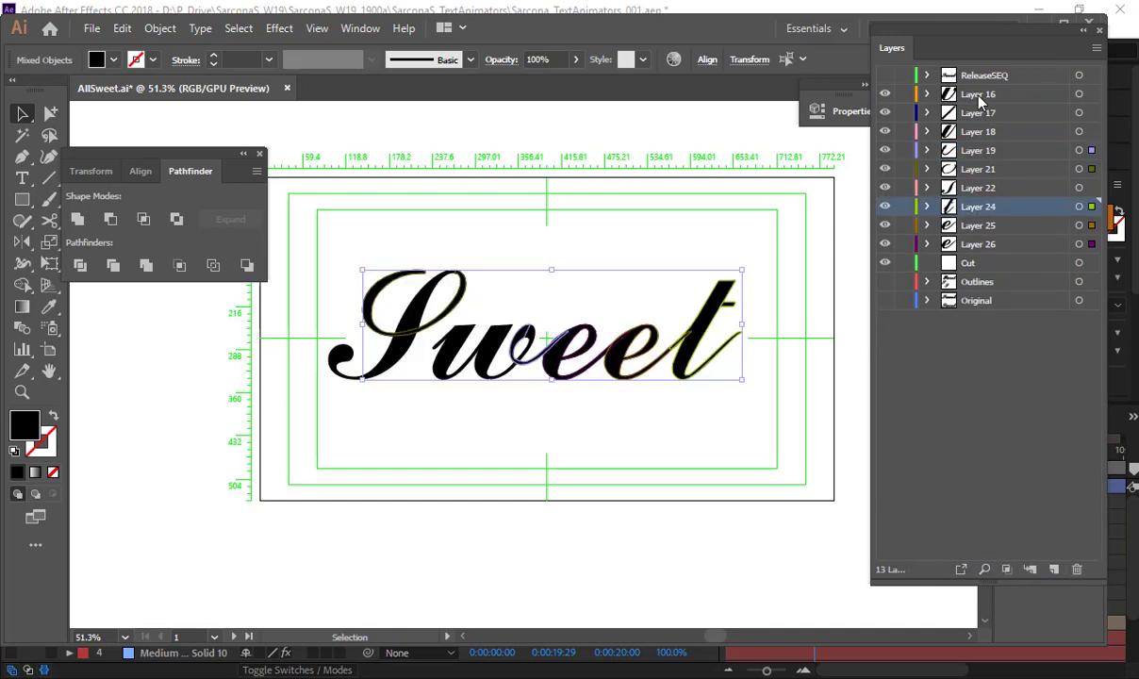
left_click(978, 98)
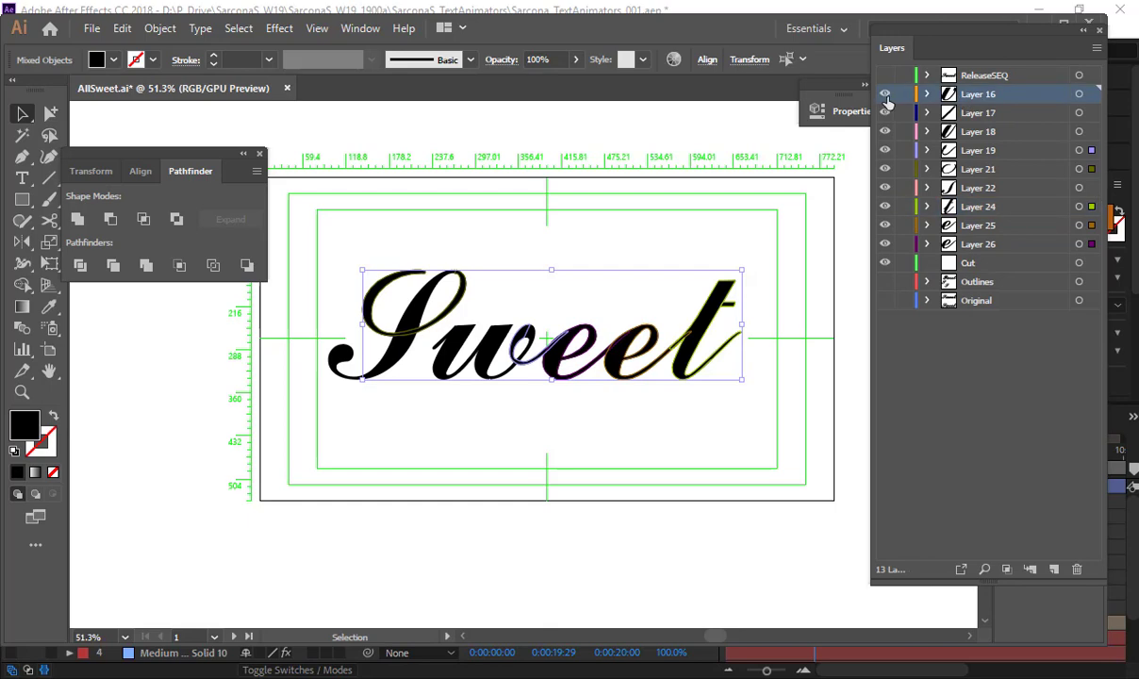
left_click(92, 27)
left_click(190, 90)
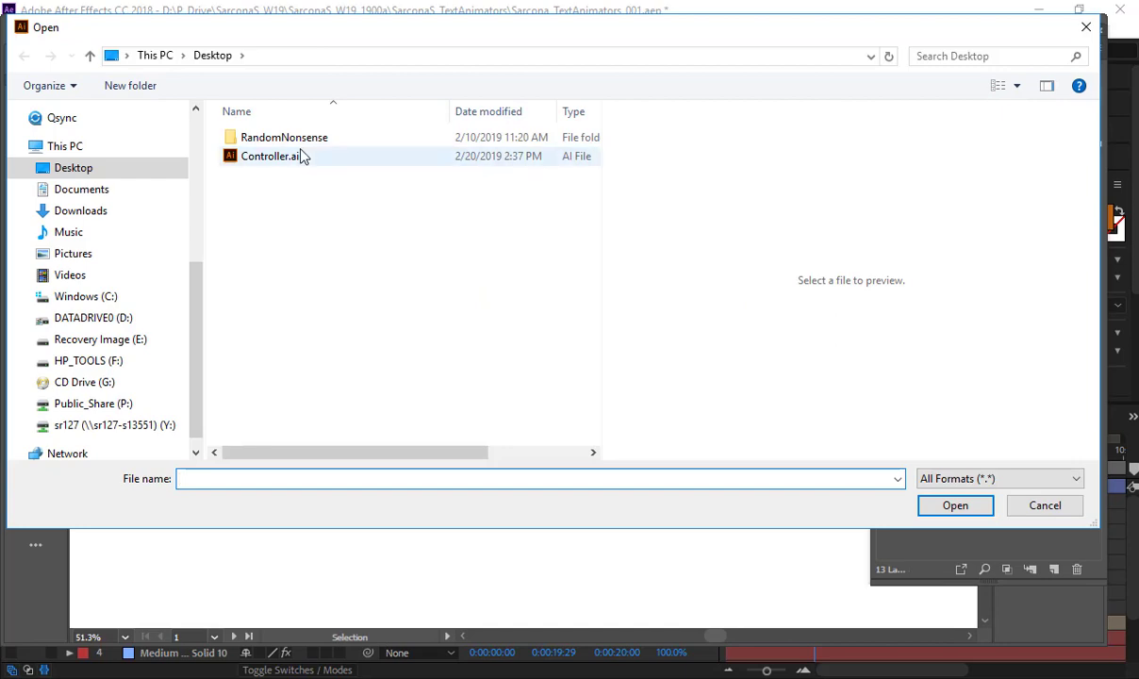
left_click(1041, 504)
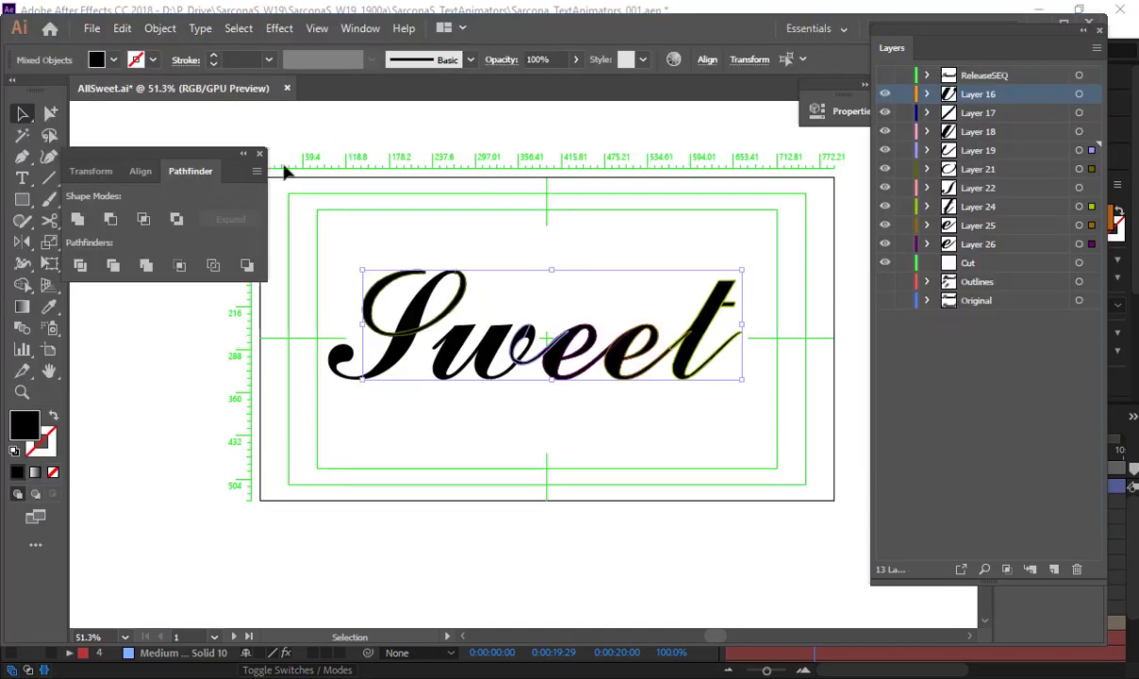
- Open the recent file SweetCut.ai
left_click(93, 28)
mouse_move(330, 109)
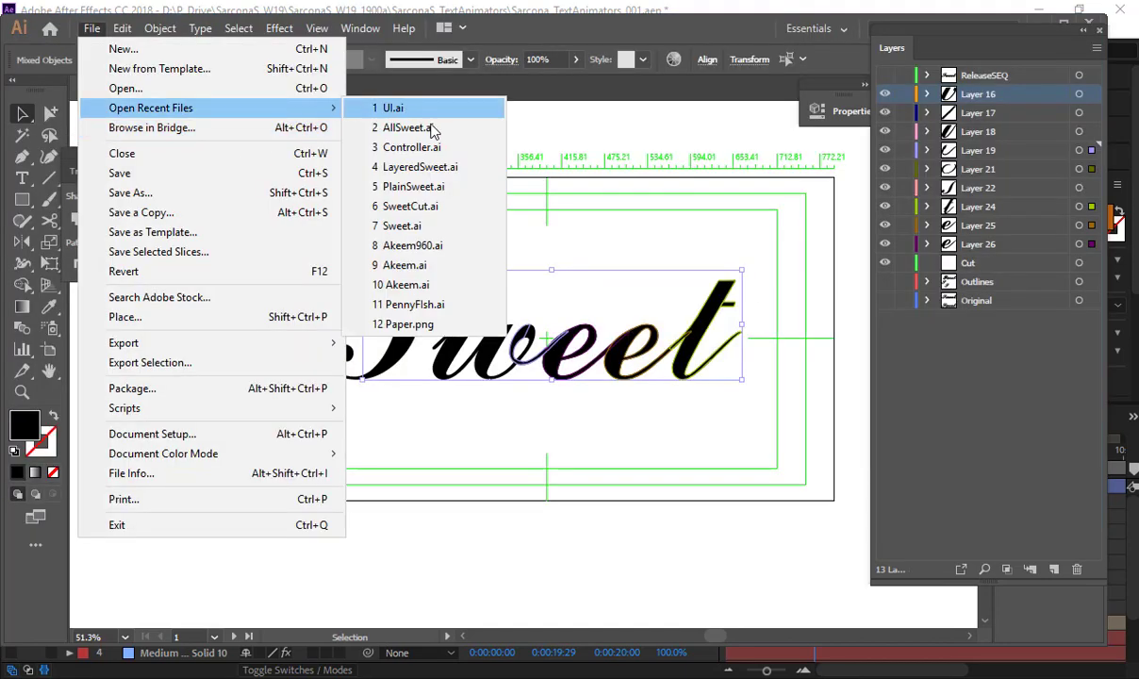
left_click(465, 206)
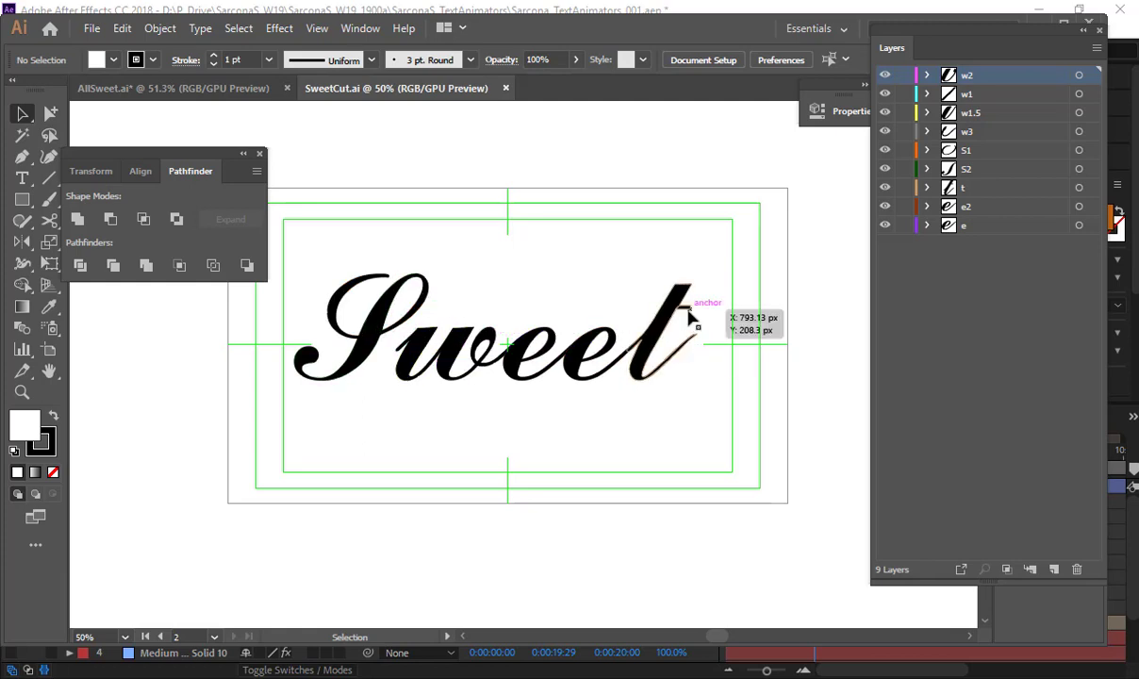
- Examine the t's crossbar up close in SweetCut.ai and expand the t layer to inspect its contents
key("ctrl+space")
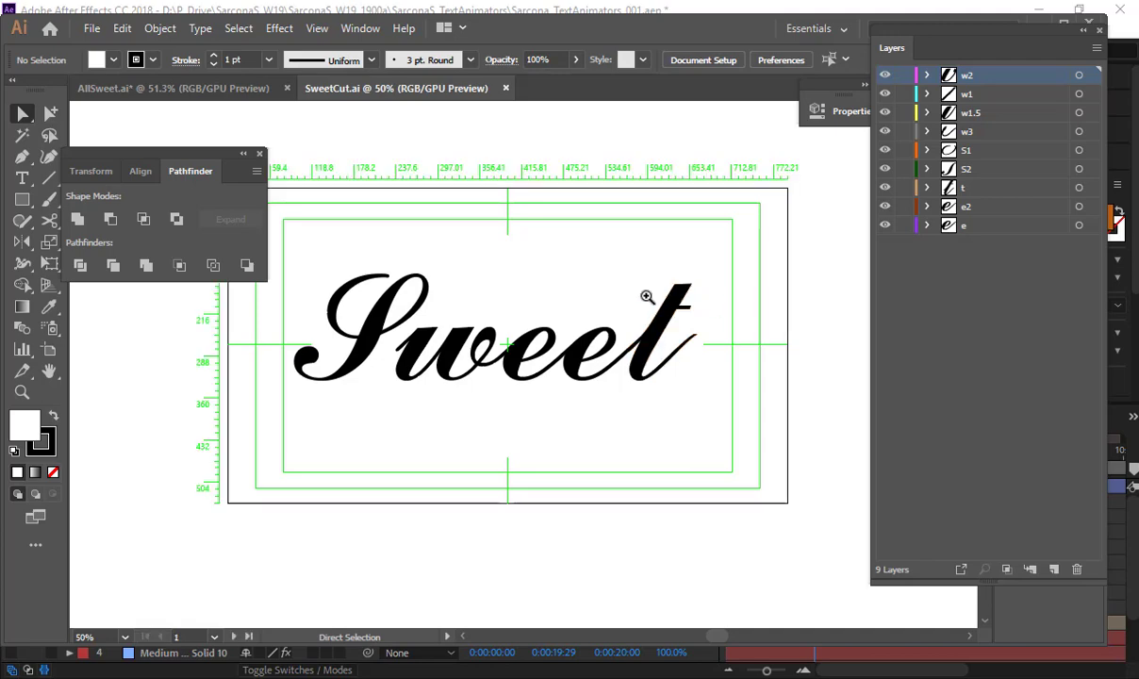
left_click_drag(647, 296, 907, 356)
left_click_drag(664, 336, 491, 320)
left_click(606, 322, "ctrl")
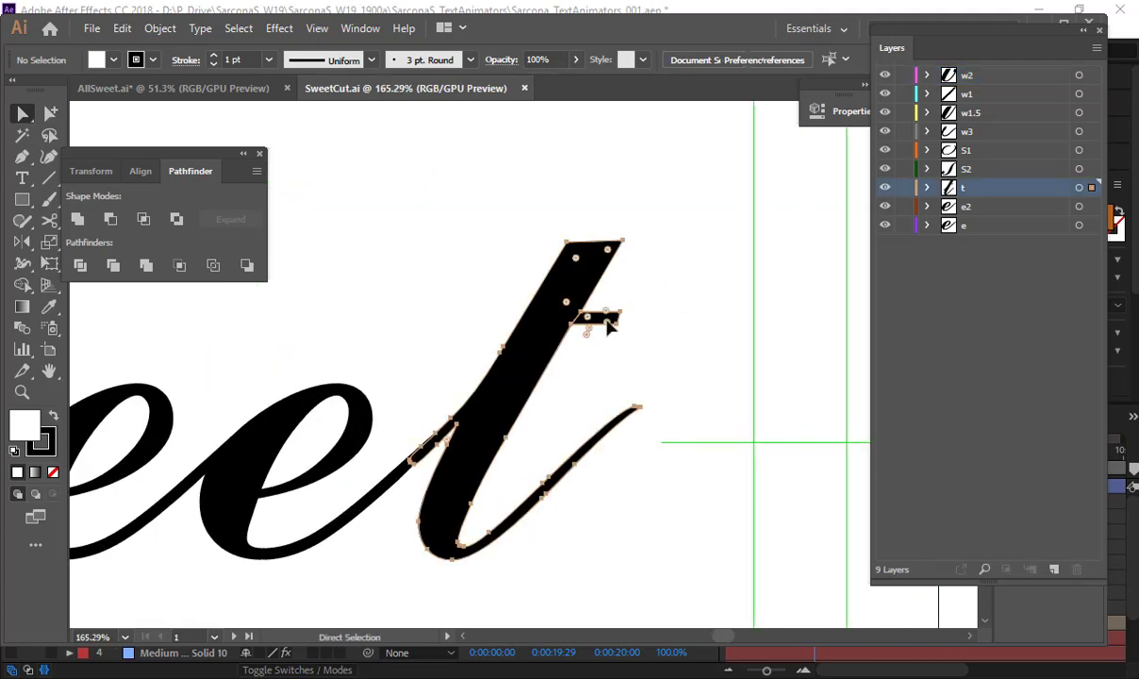
key("ctrl+space")
left_click_drag(600, 318, 787, 310)
left_click(677, 313)
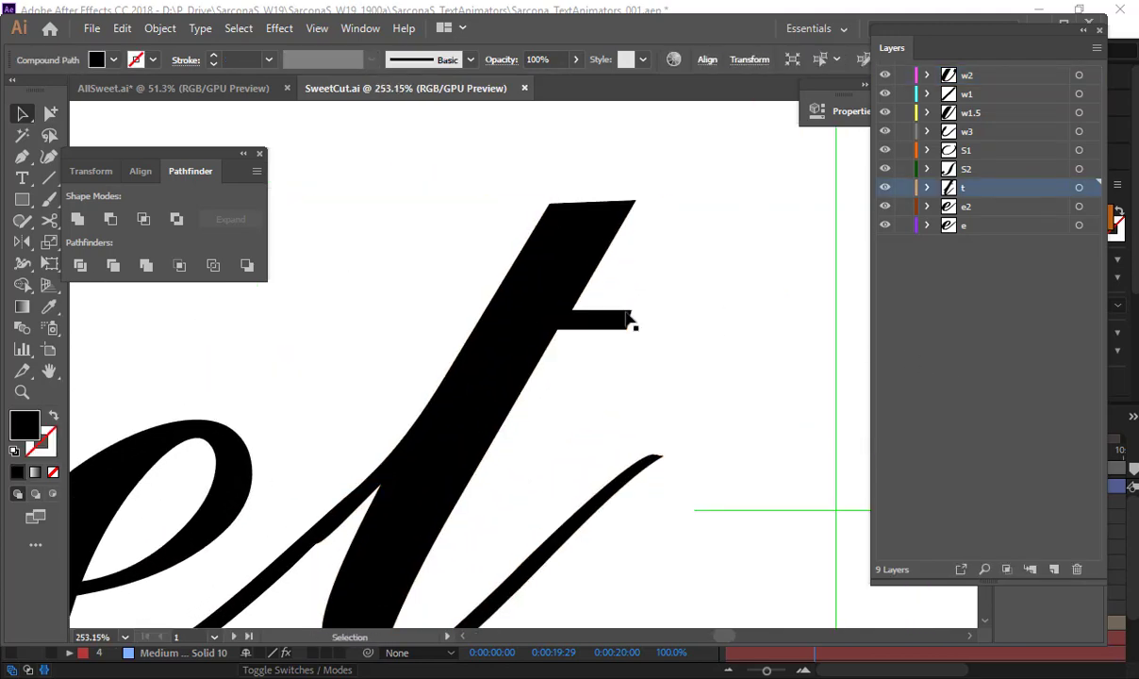
left_click(627, 319)
key("a")
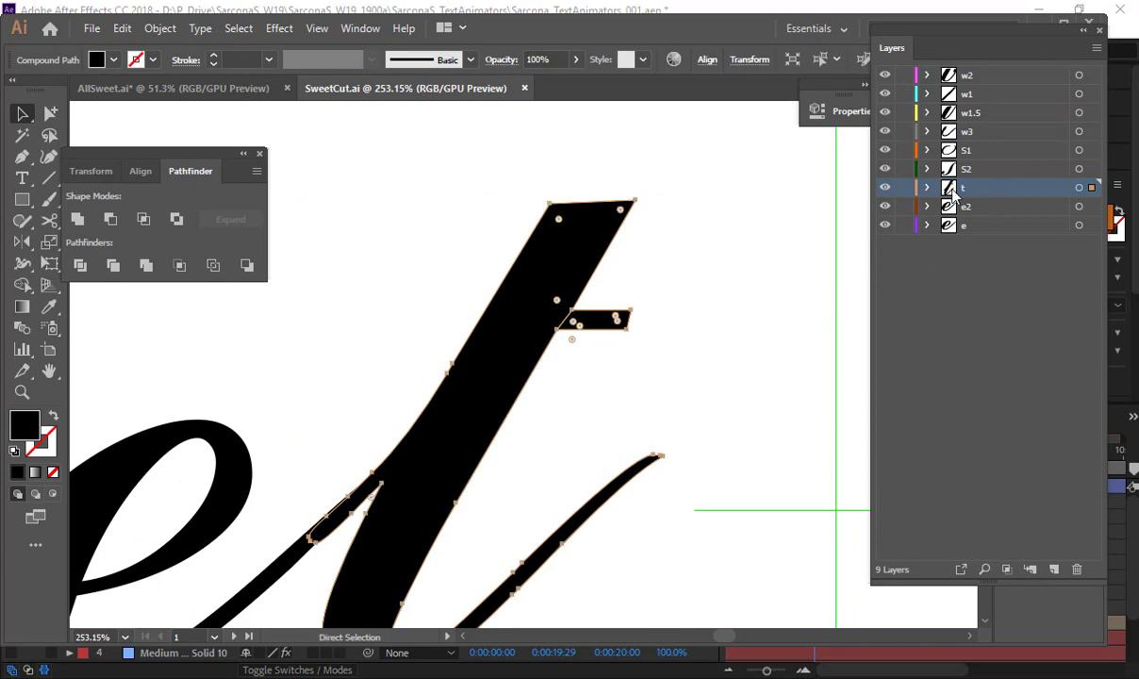
left_click(928, 190)
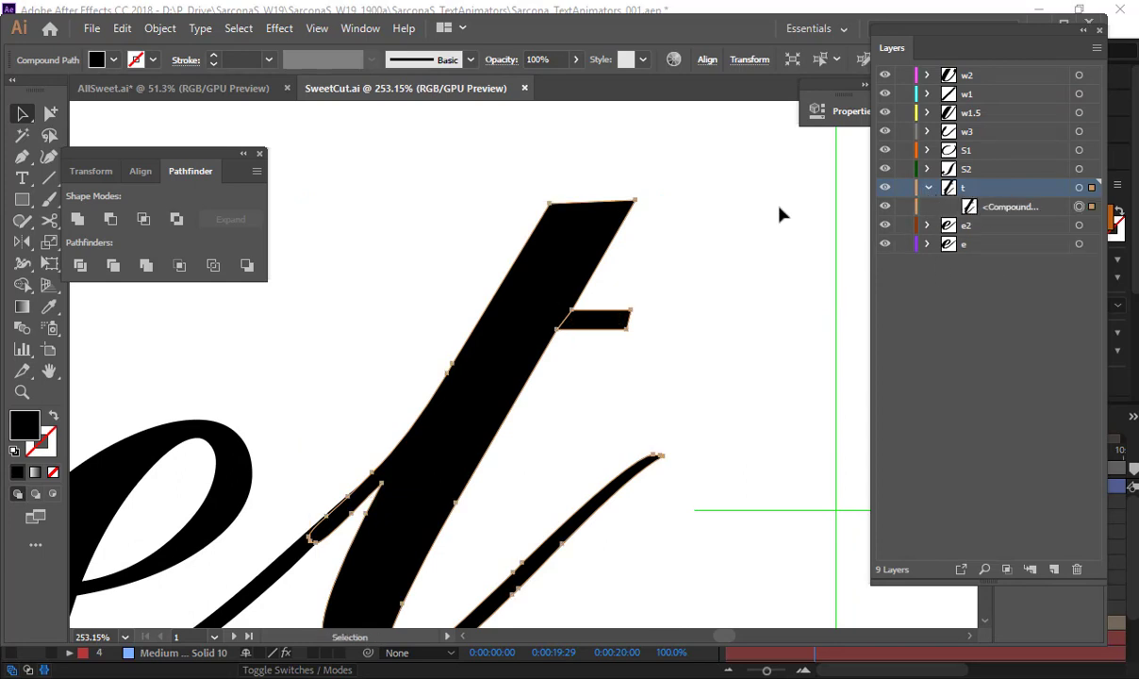
- Try moving the t's crossbar with direct selection, undo the change and deselect the letter
key("ctrl")
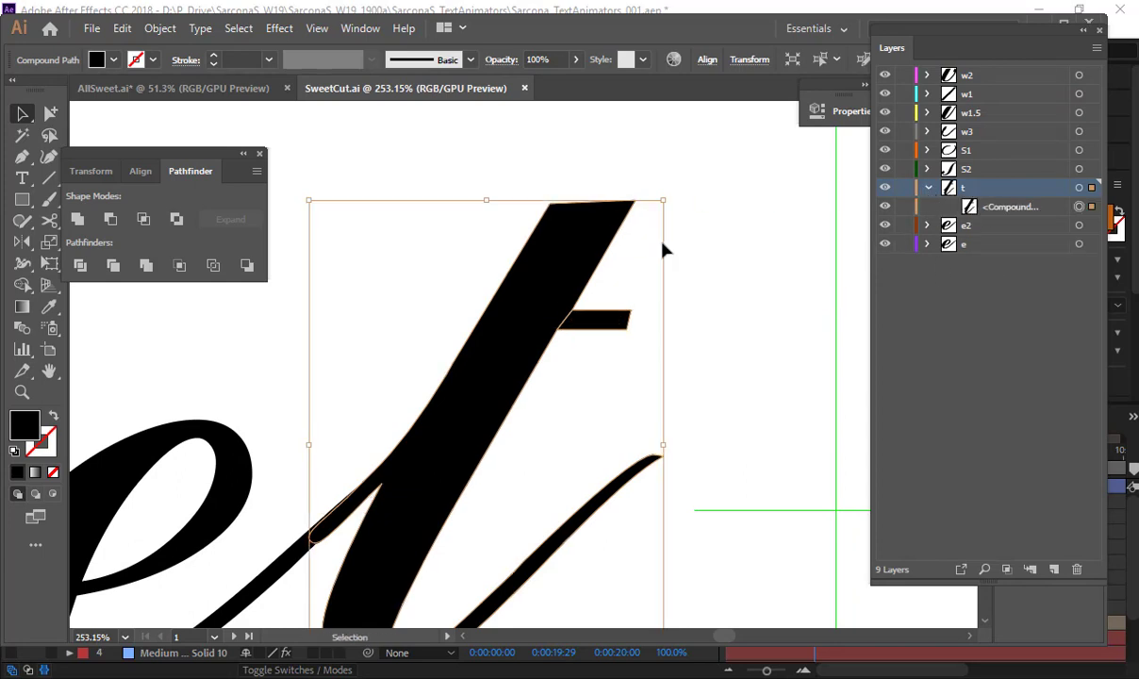
left_click(663, 243)
left_click(618, 320)
key("ctrl")
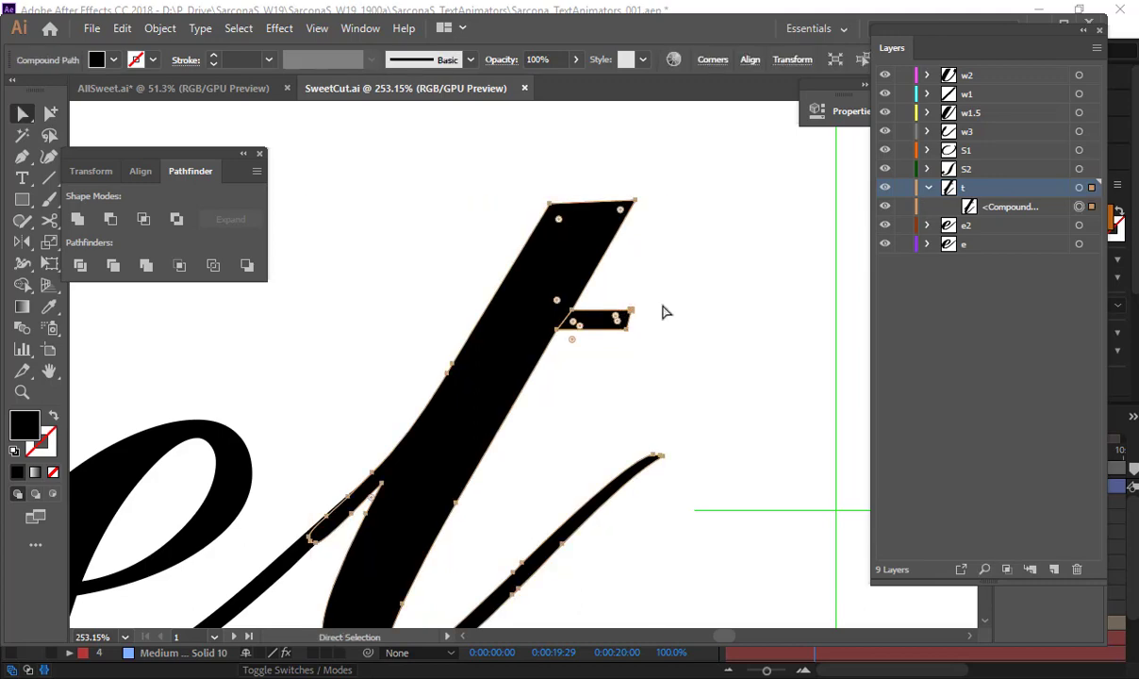
left_click(701, 316)
left_click_drag(590, 323, 541, 328)
key("ctrl+z")
left_click(753, 328)
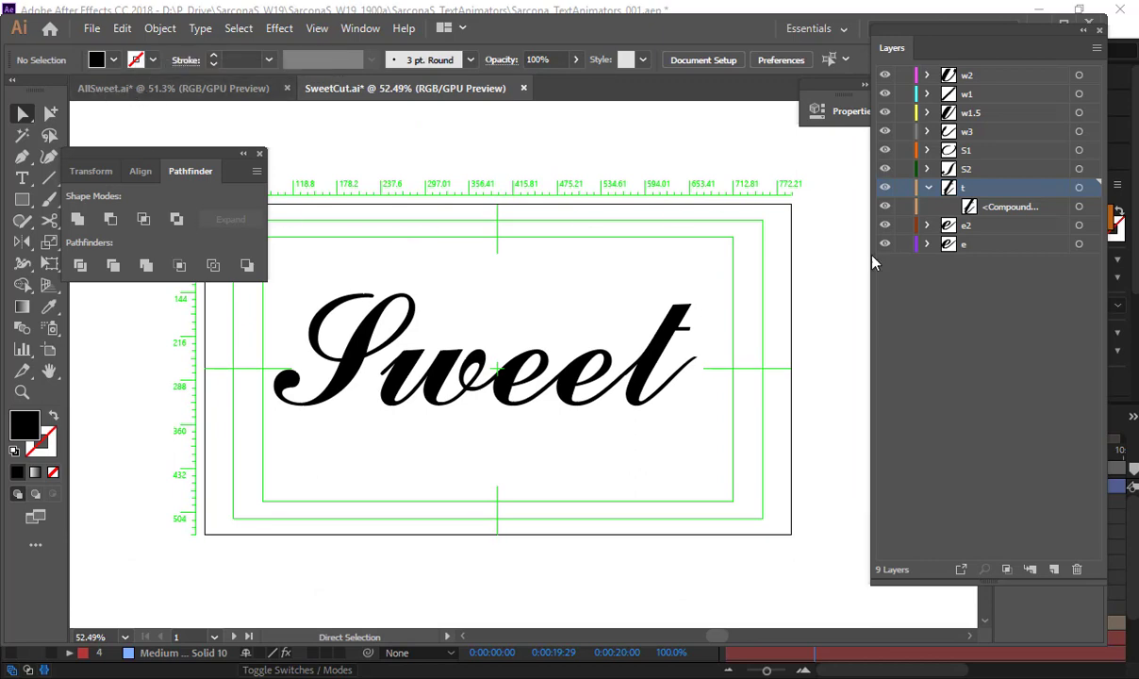
- Switch to After Effects and delete all layers from Comp 3
key("alt+Tab")
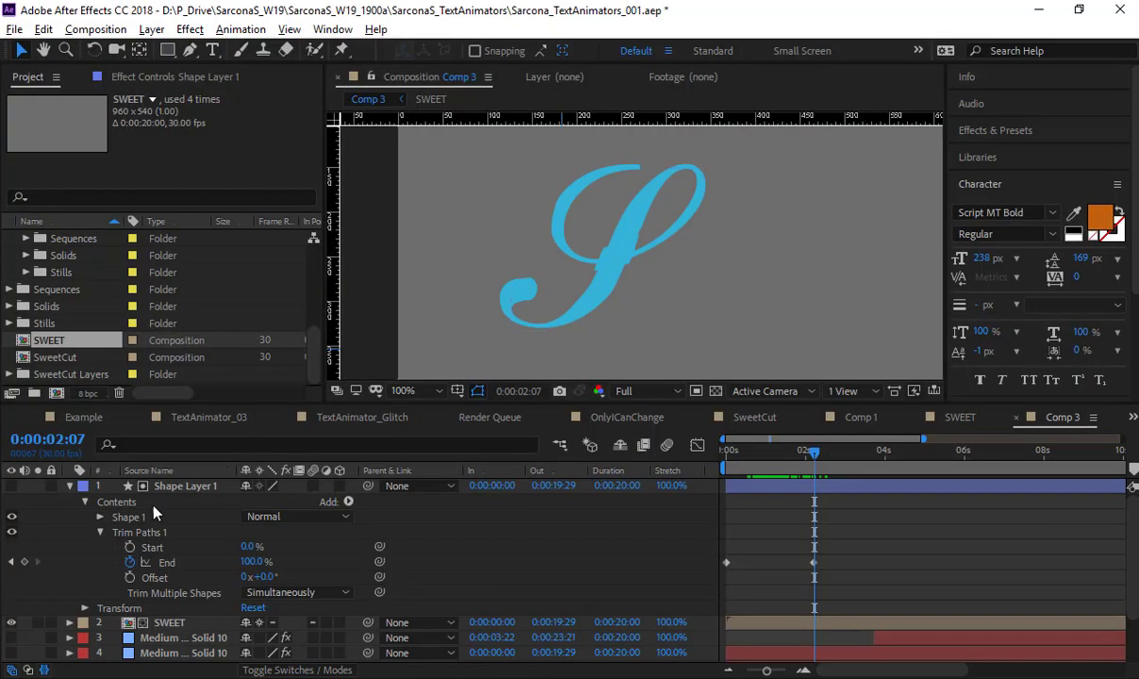
key("ctrl+a")
key("Delete")
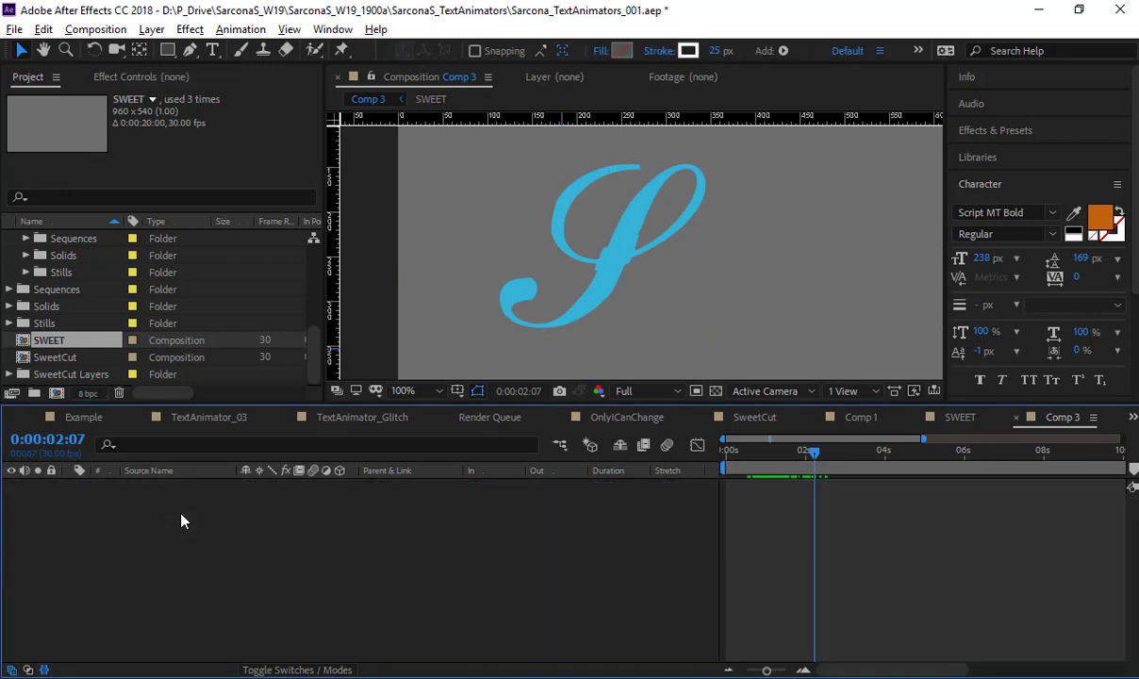
- Import SweetCut.ai from the Artwork folder as Composition - Retain Layer Sizes
left_click(64, 344)
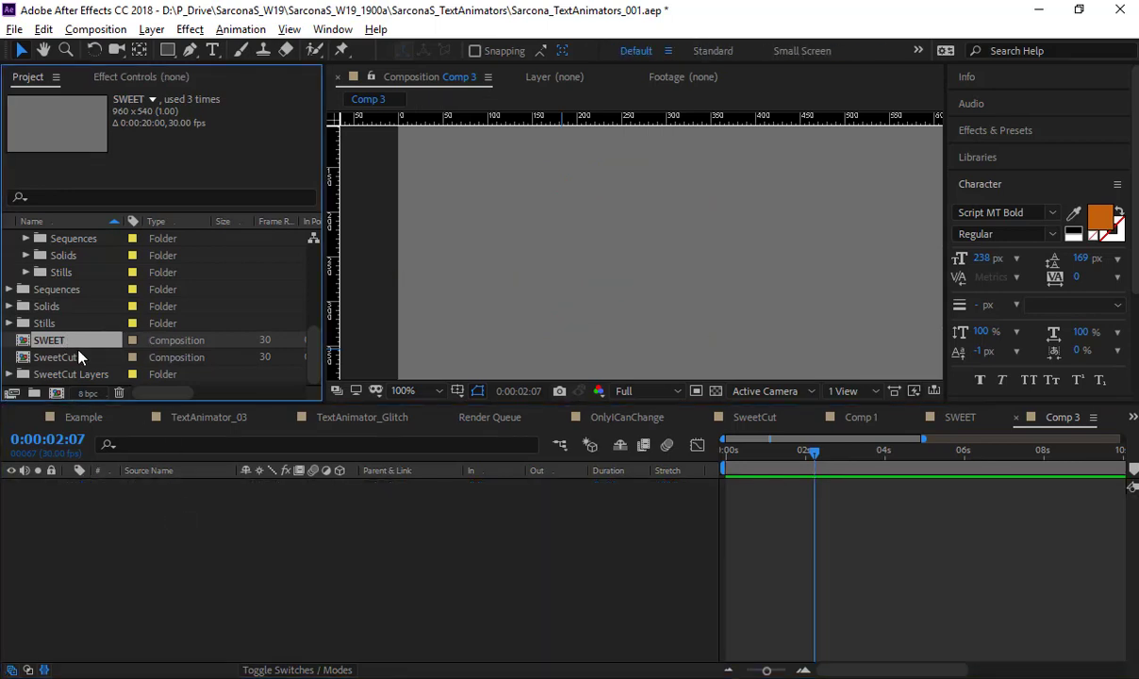
key("ctrl+i")
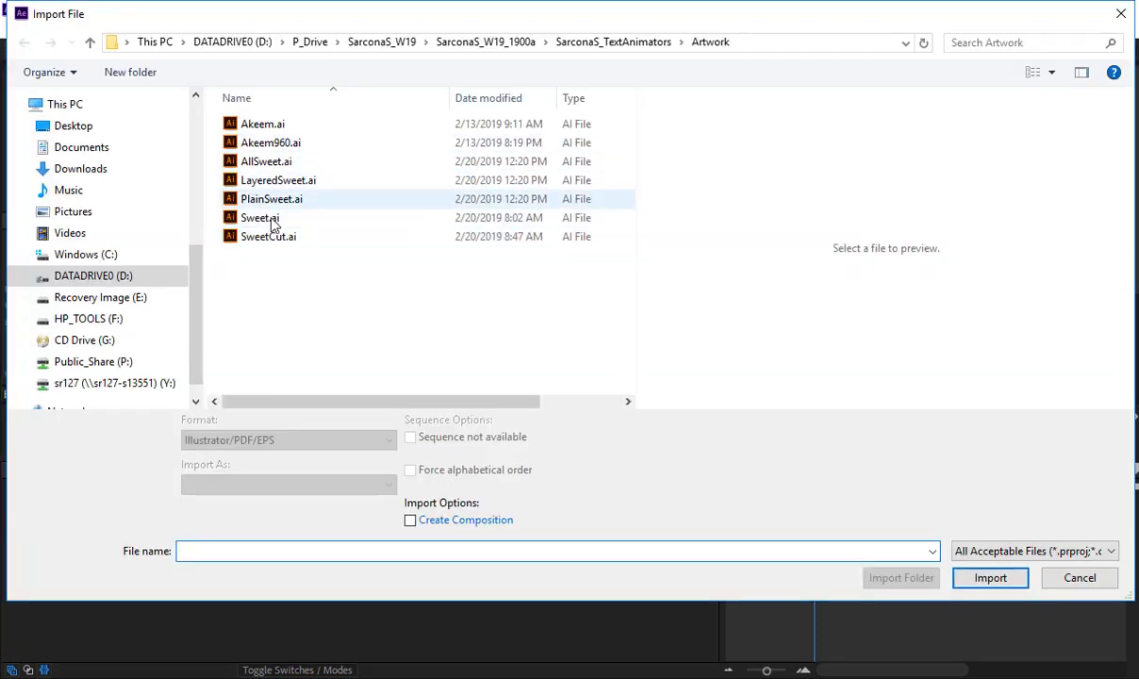
left_click(268, 235)
left_click(262, 484)
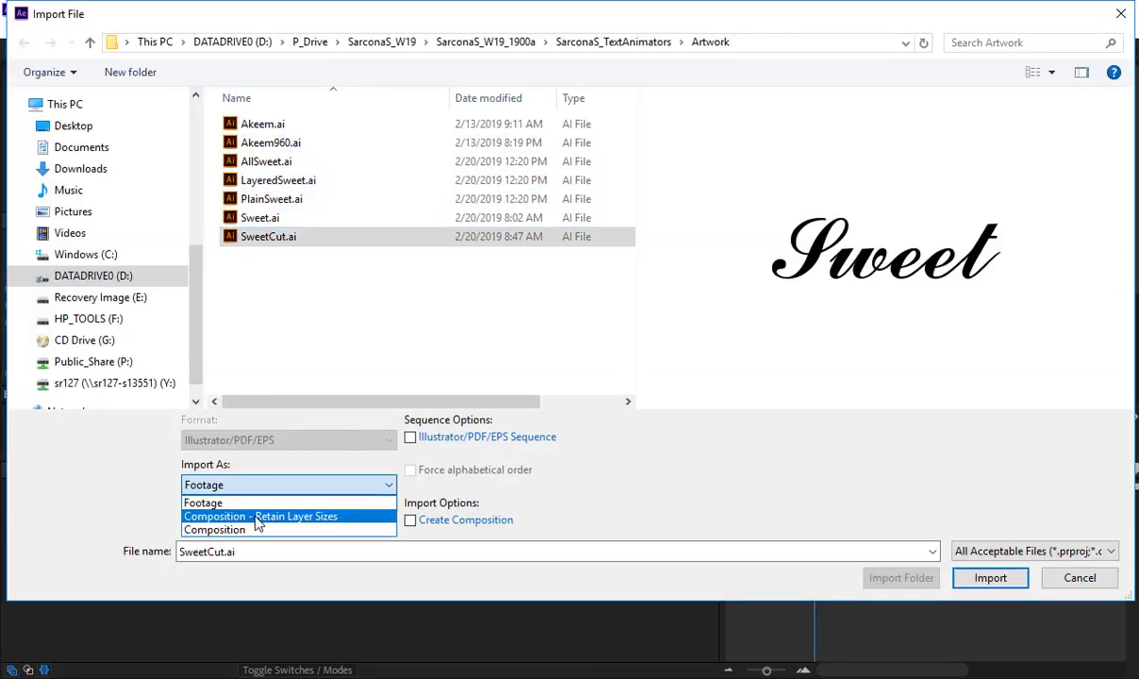
left_click(258, 516)
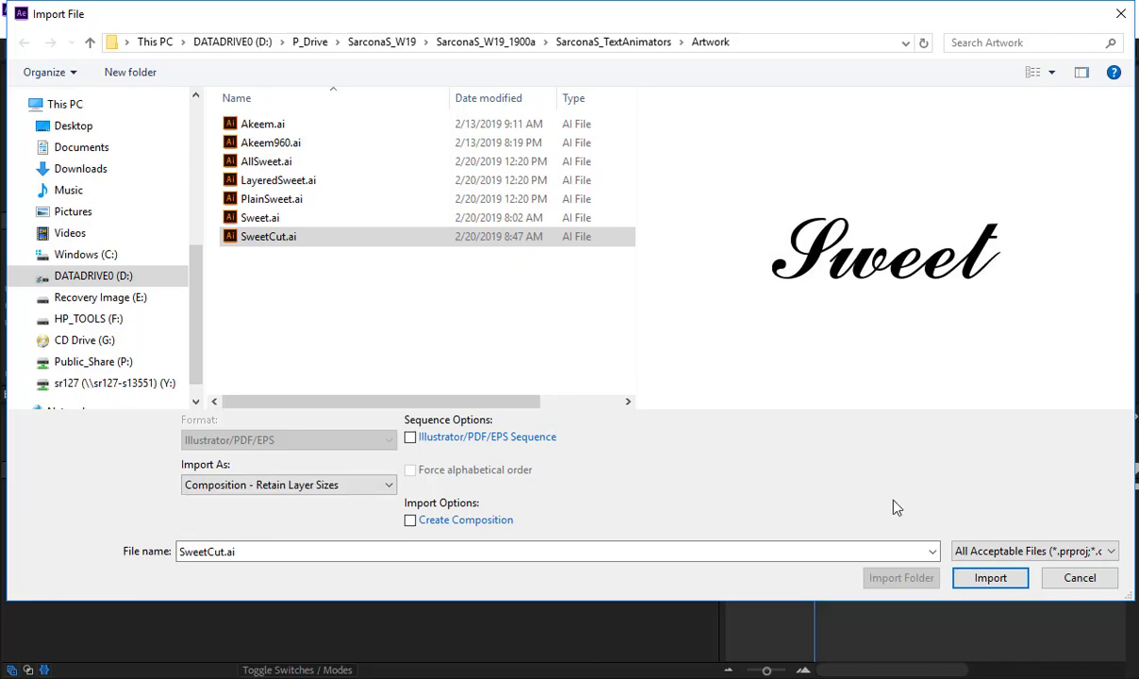
left_click(988, 578)
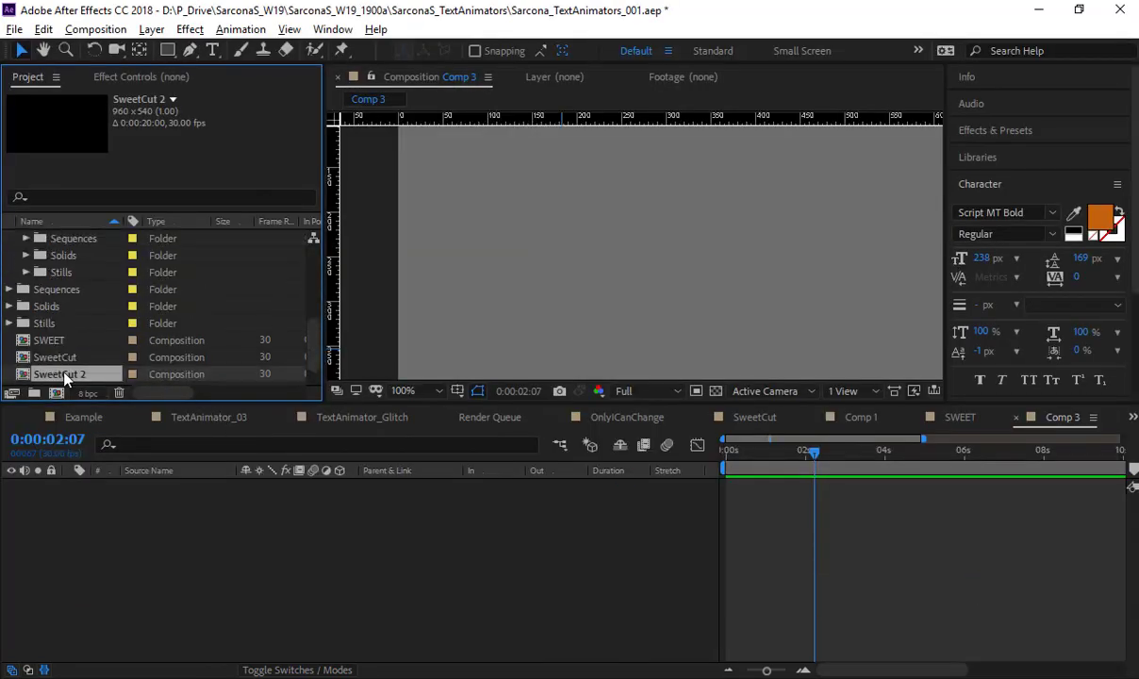
- Open the SweetCut 2 composition, set its background color to gray 636363 and select the S1 layer
double_click(63, 375)
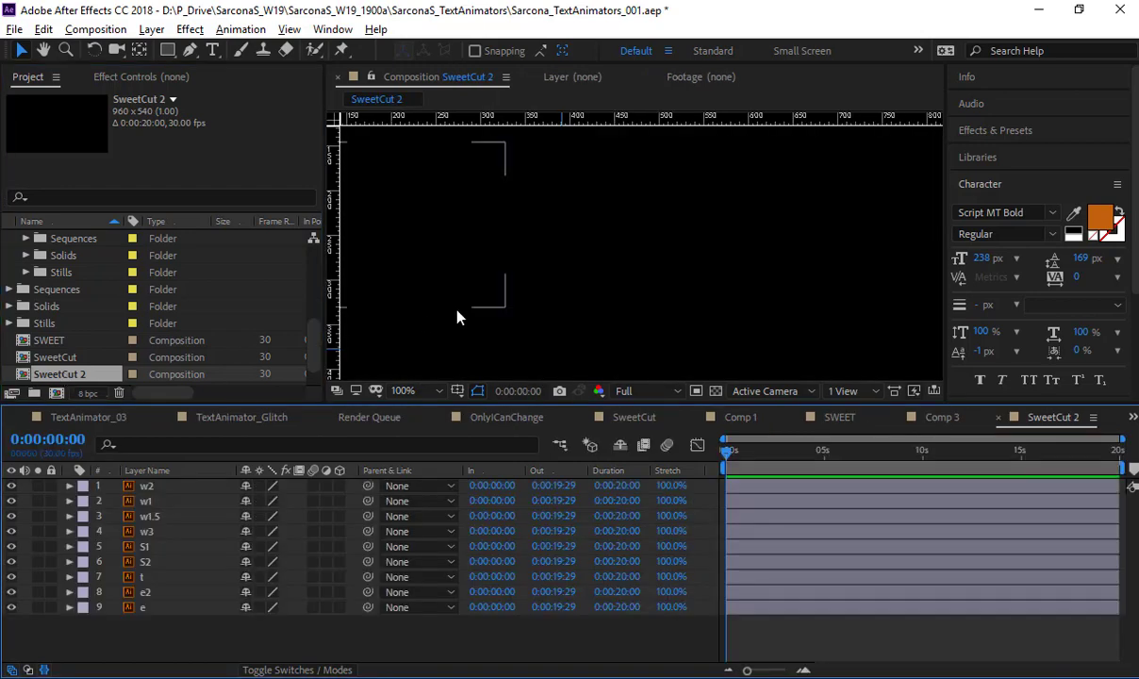
left_click(95, 29)
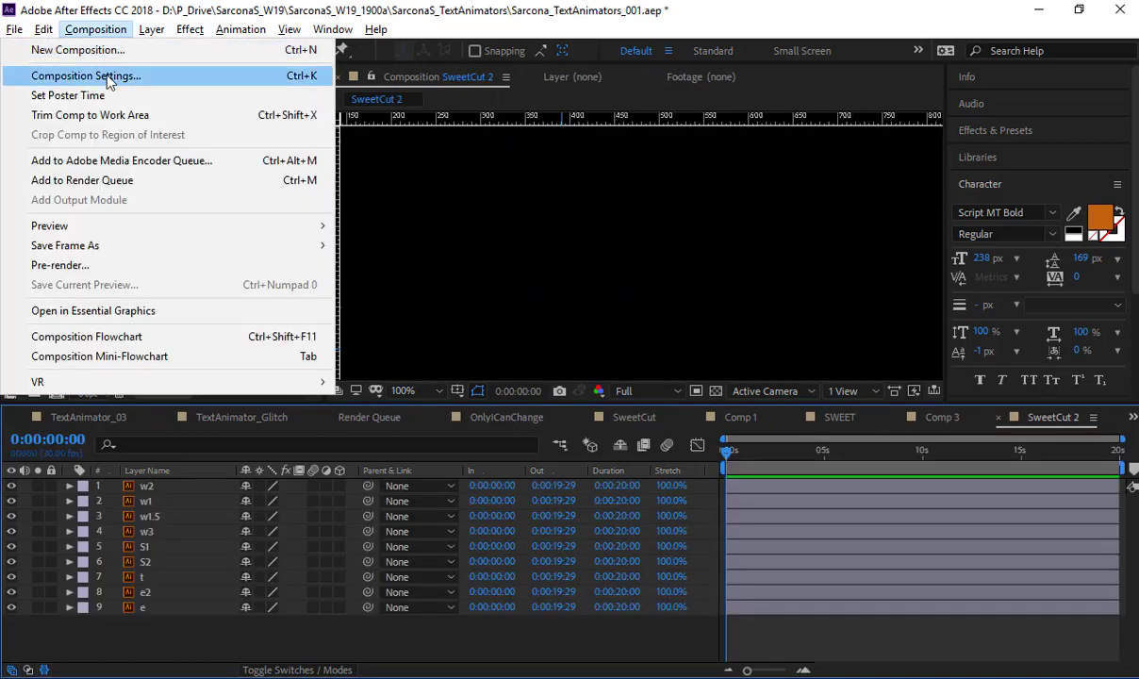
left_click(110, 81)
left_click(151, 356)
left_click_drag(119, 211, 22, 183)
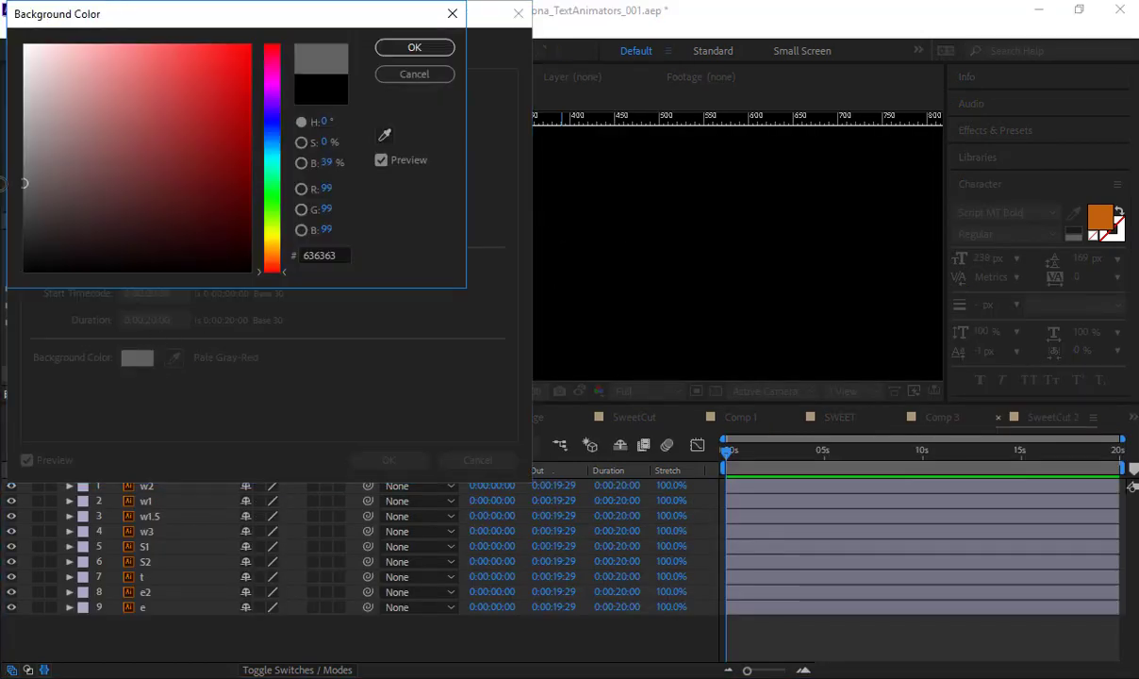
key("Return")
key("Return")
scroll(679, 262, "down", 2)
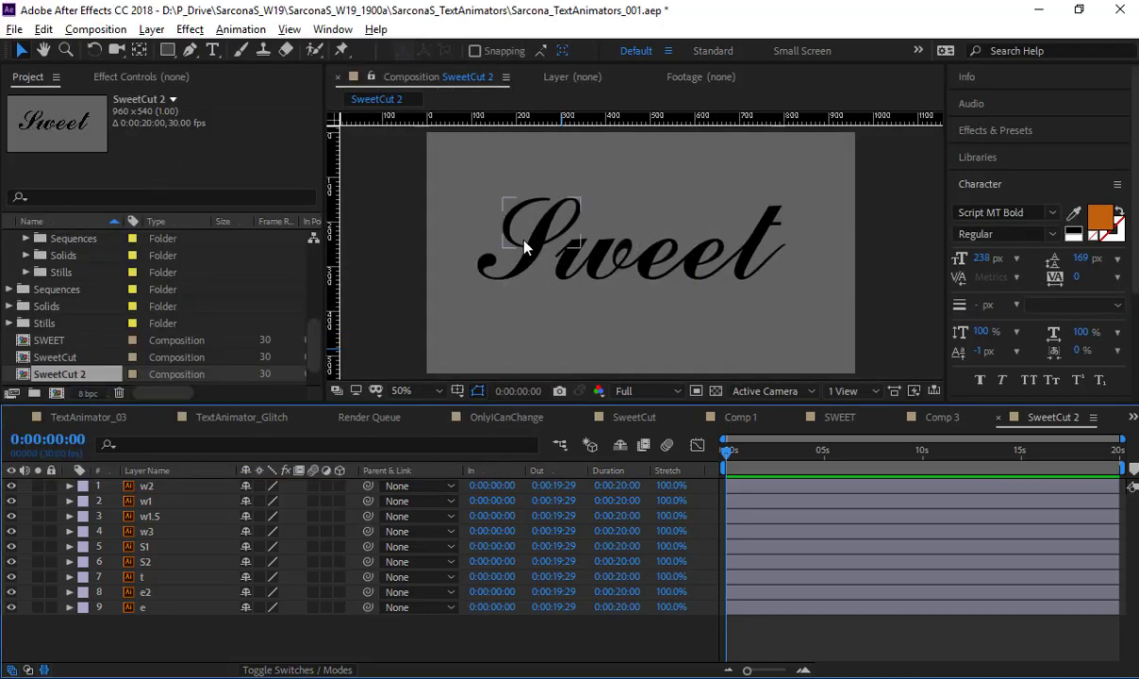
left_click(158, 547)
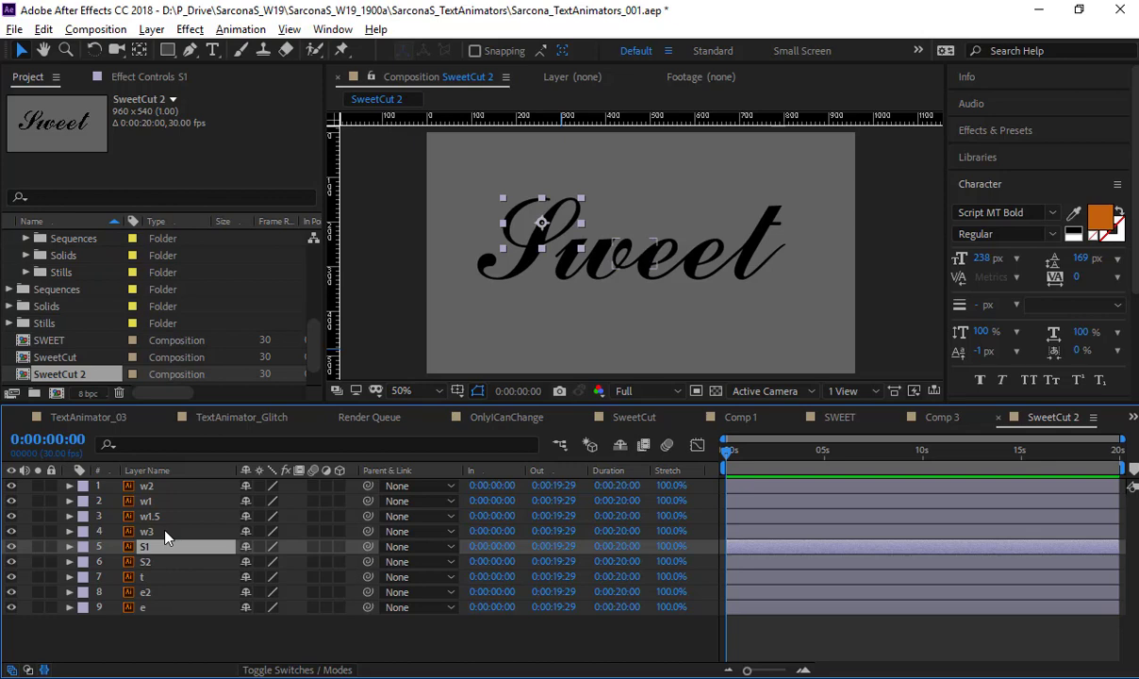
- Open the SWEET comp nested in SweetCut, hide Adjustment Layer 5 and show Shape Layer 1 over the S
left_click(649, 421)
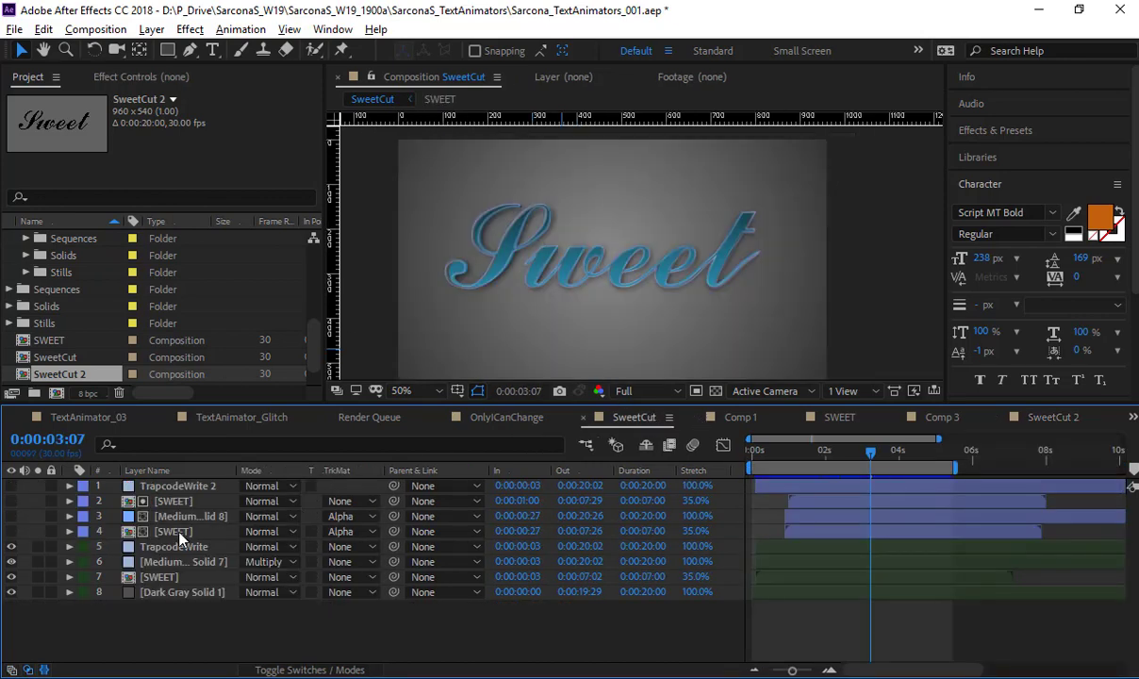
double_click(170, 500)
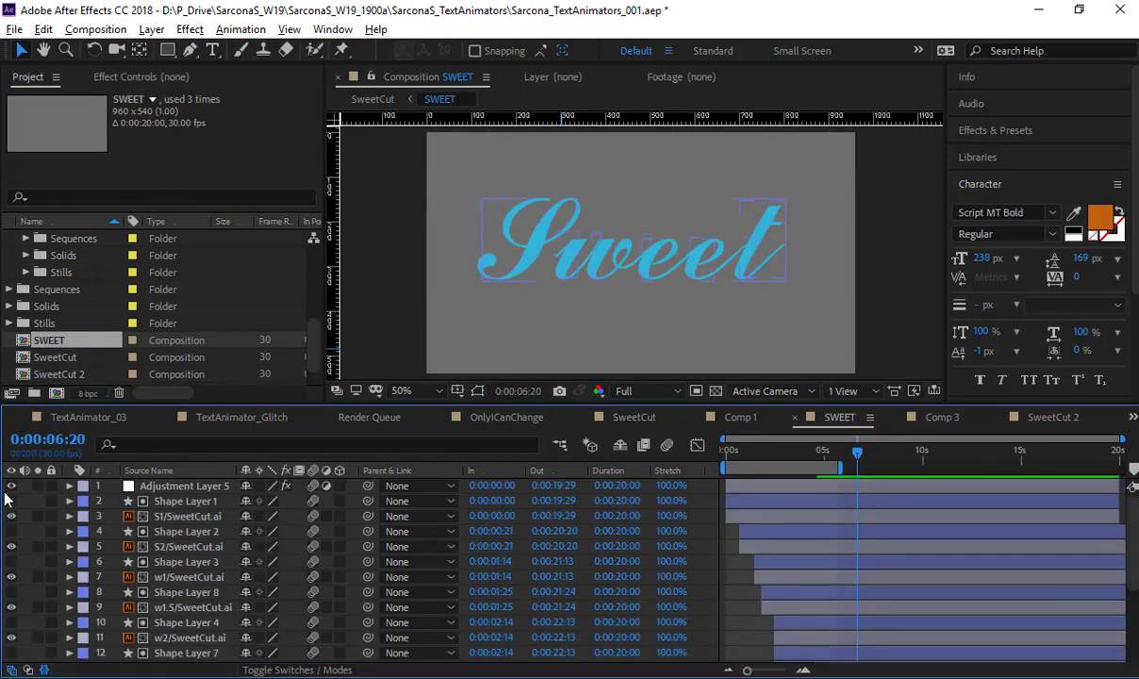
left_click(13, 487)
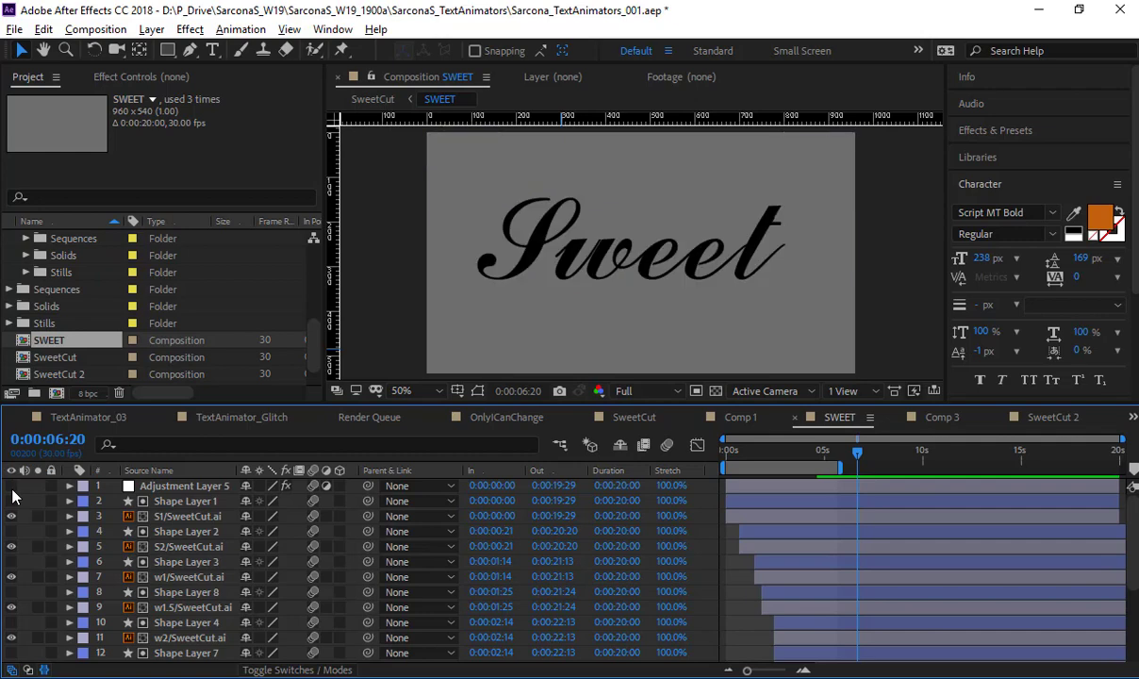
left_click(12, 502)
left_click(184, 500)
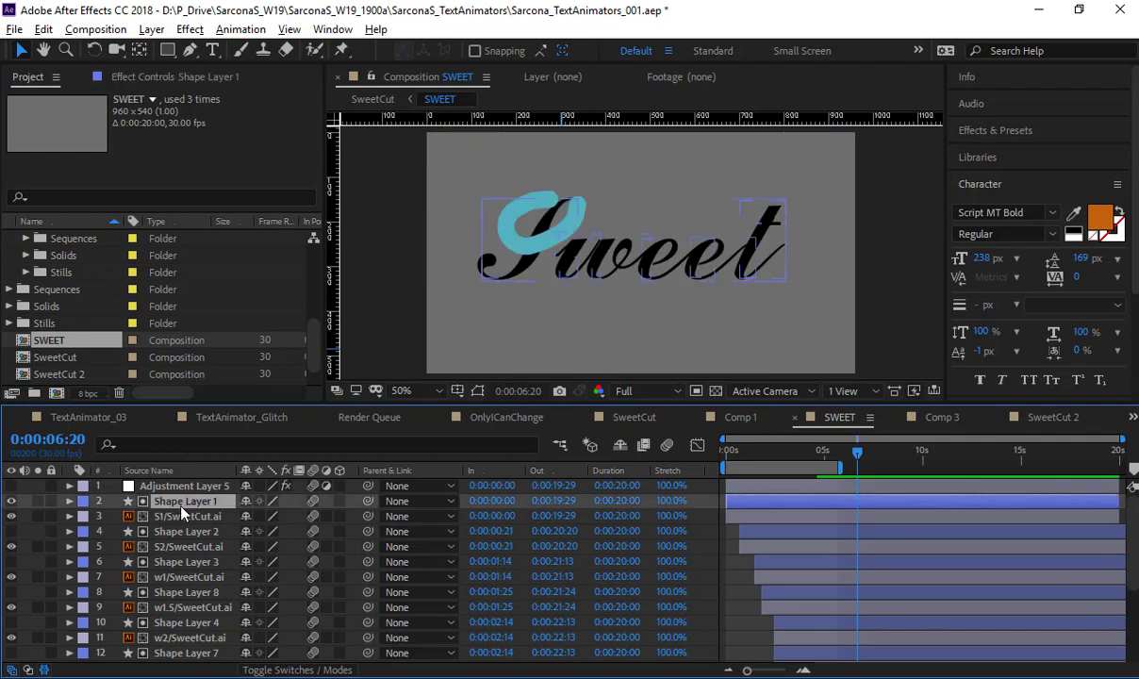
scroll(476, 268, "up", 2)
left_click_drag(480, 255, 636, 303)
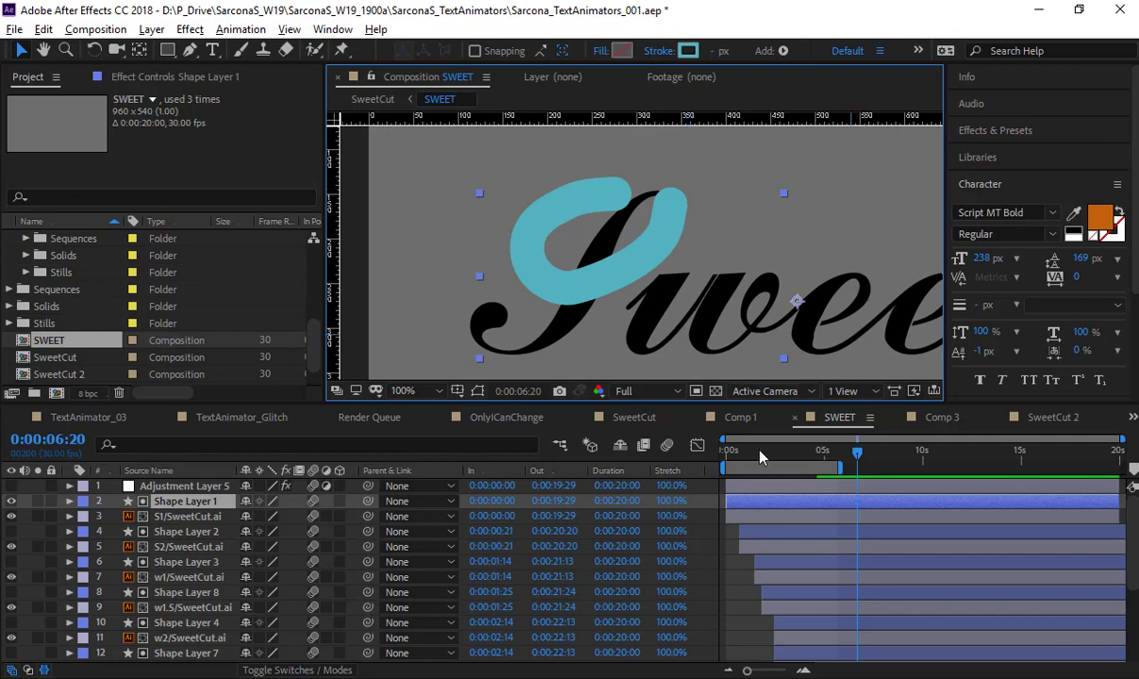
- At 0:00:00:26, try a 6 px stroke on Shape Layer 1, set it to 41 px and hide the layer again
mouse_move(762, 458)
left_mouse_down()
mouse_move(721, 455)
mouse_move(745, 457)
left_mouse_up()
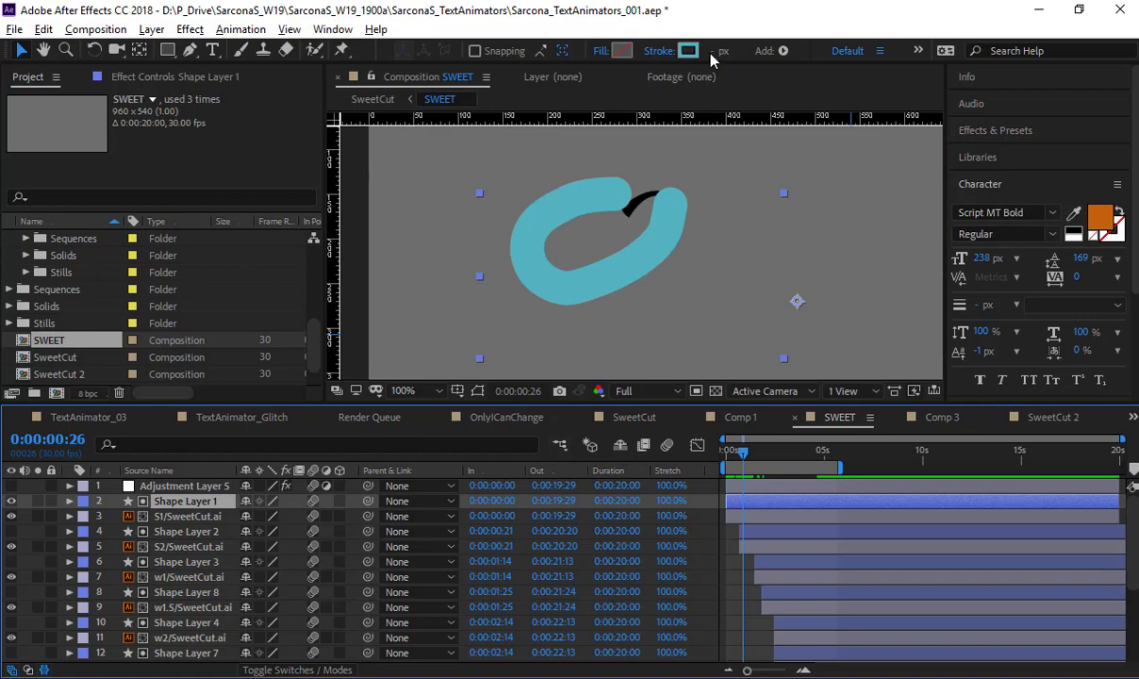
left_click_drag(711, 55, 690, 51)
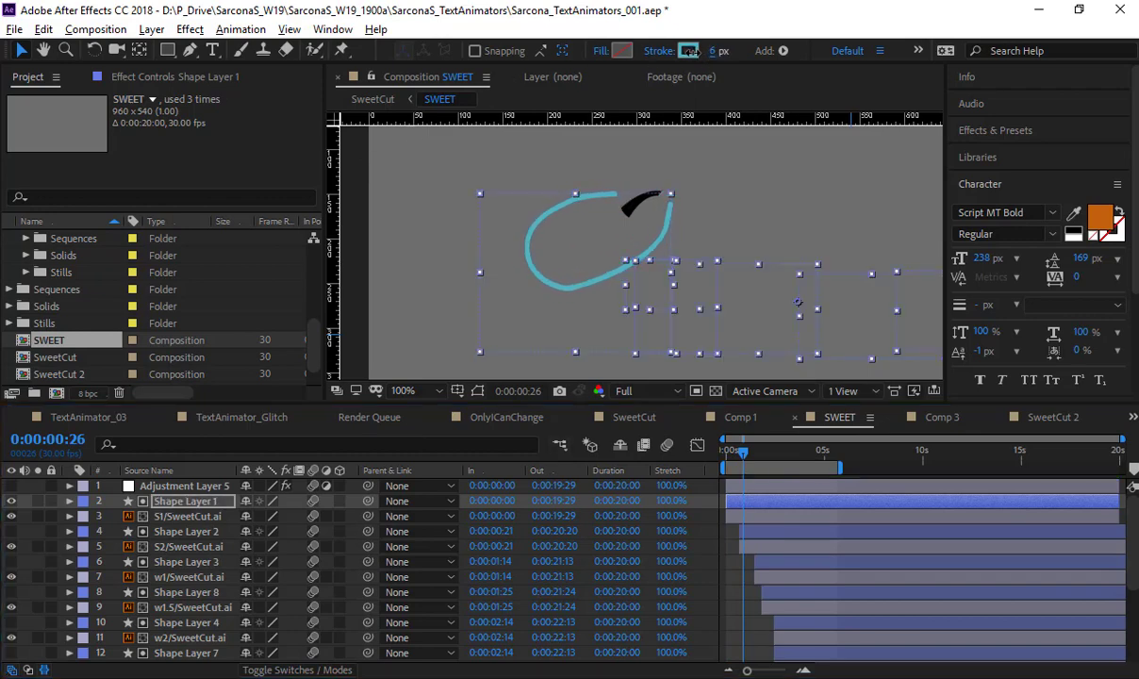
left_click_drag(691, 50, 725, 54)
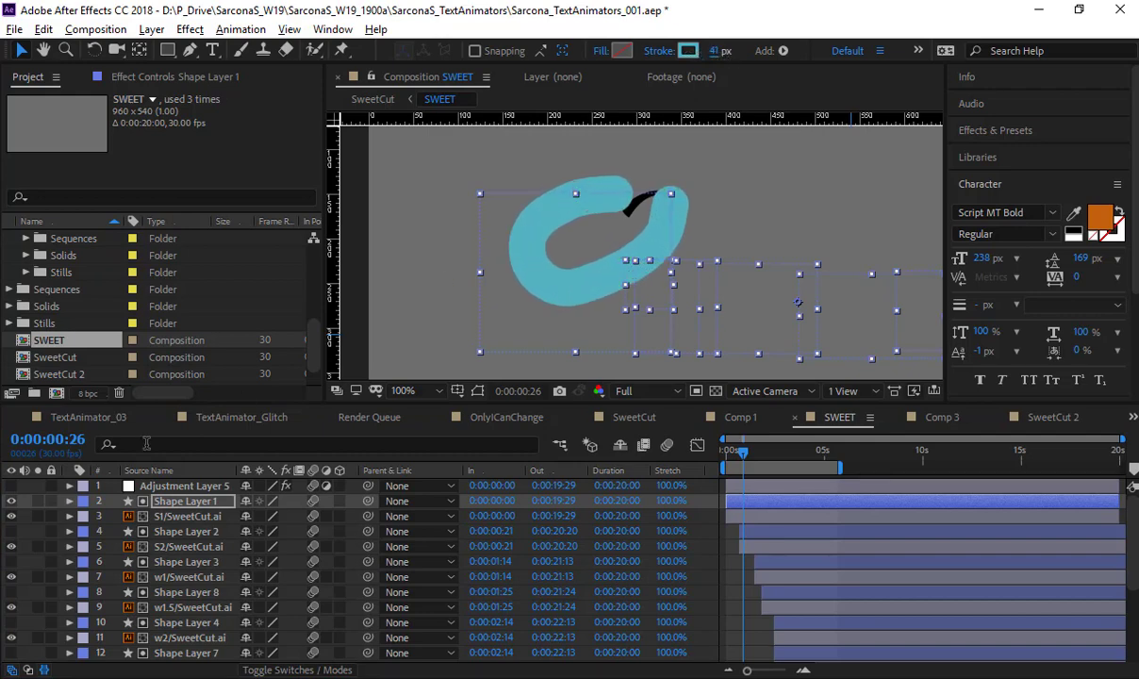
left_click(11, 503)
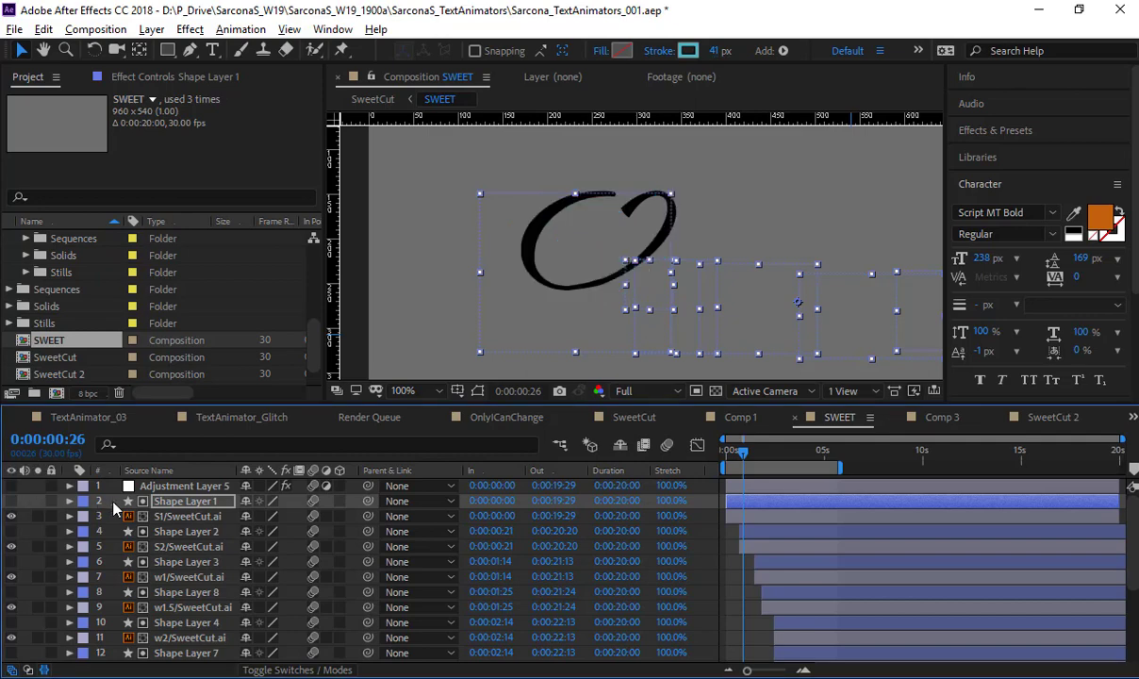
- Inspect the track matte options of the S1/SweetCut.ai layer without changing them
left_click(213, 518)
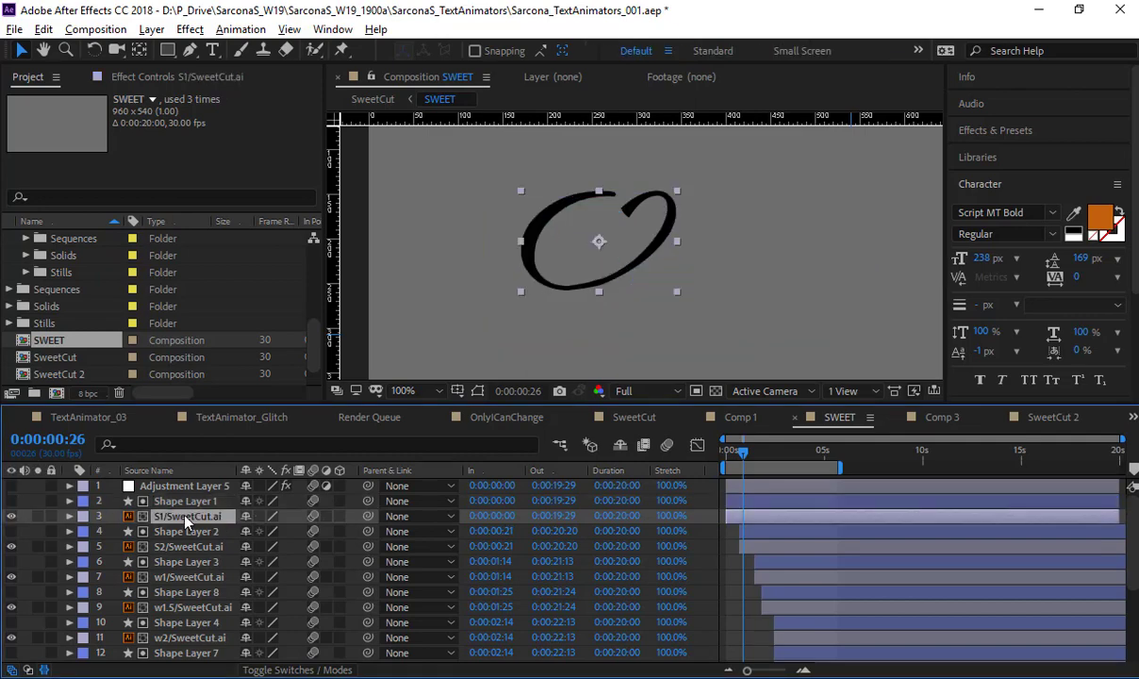
left_click(294, 670)
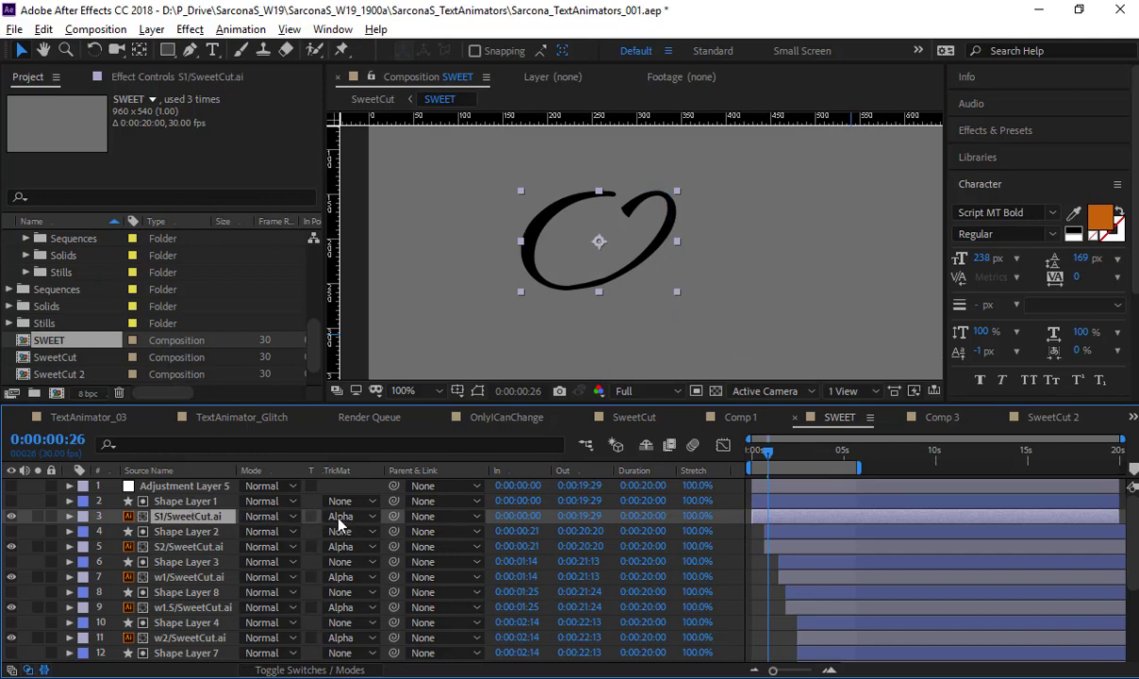
left_click(351, 517)
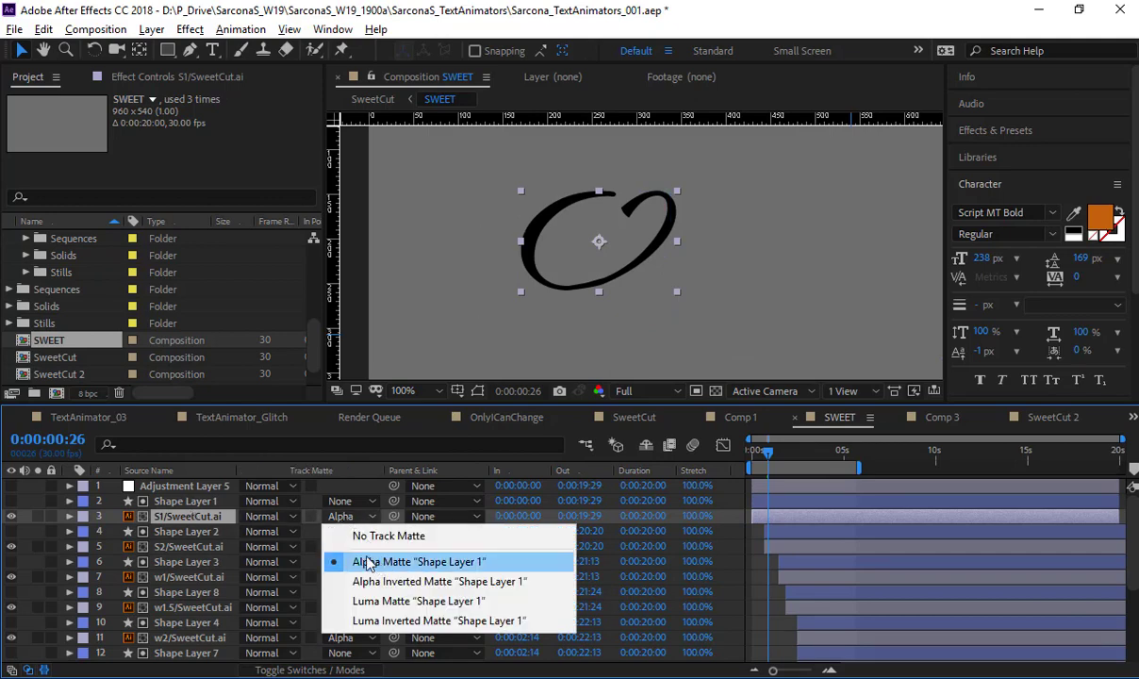
left_click(213, 521)
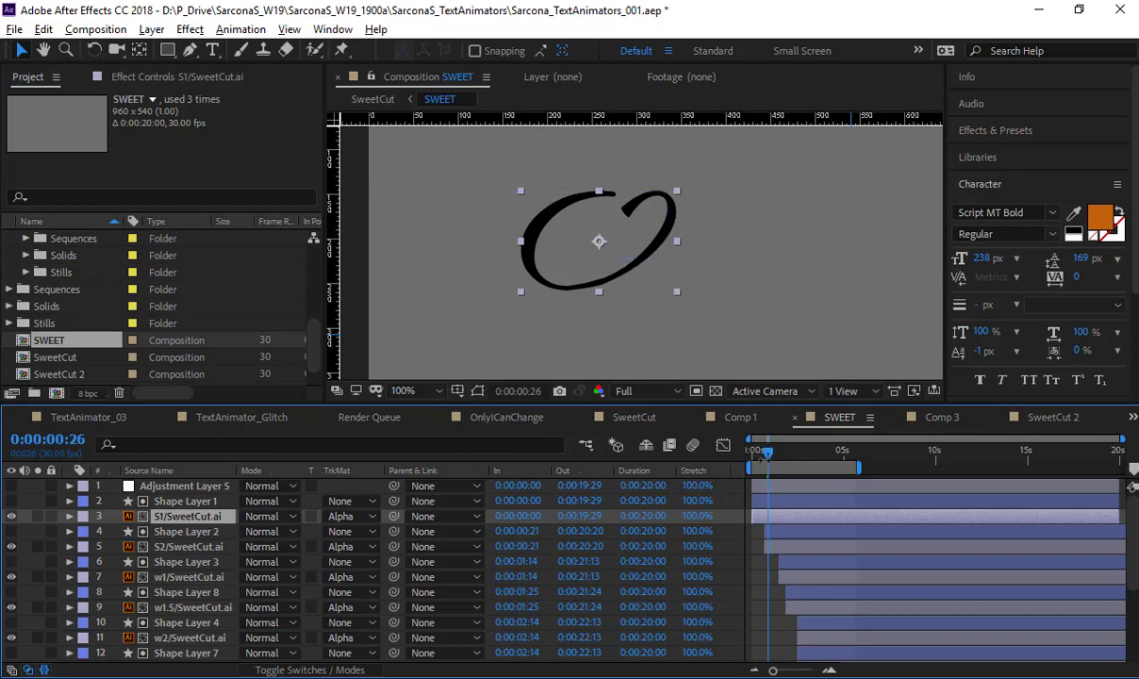
- Extend the SWEET comp's work area to about 19 seconds and preview the whole word's reveal
left_click_drag(867, 468, 1097, 468)
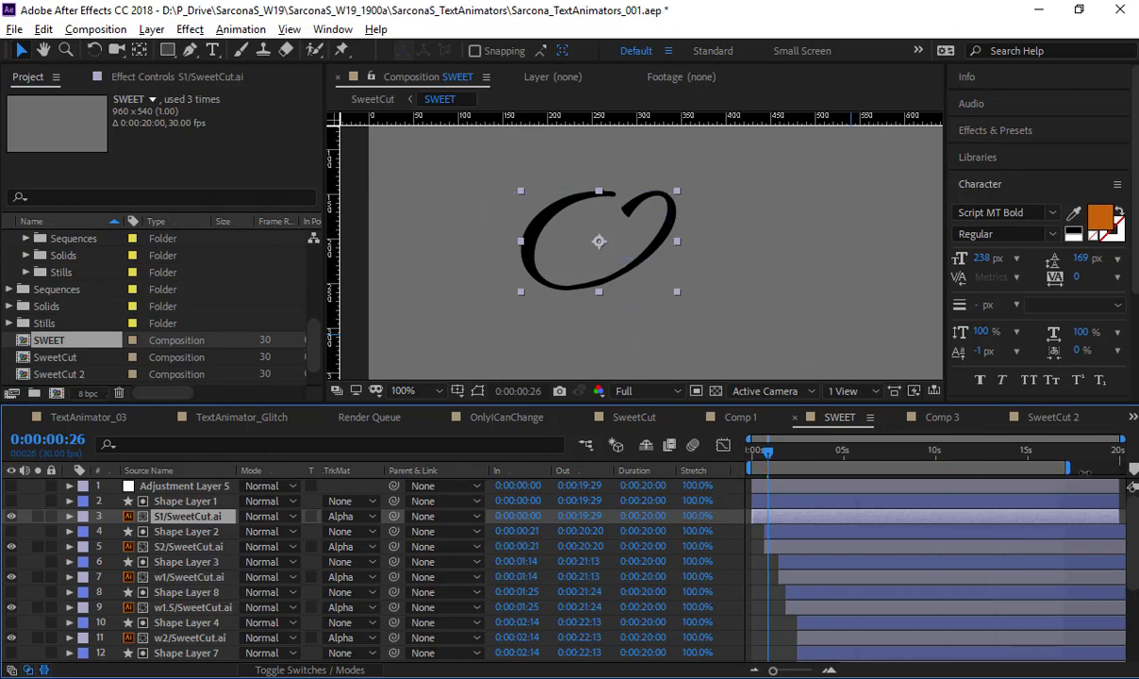
key("comma")
left_click(443, 303)
key("space")
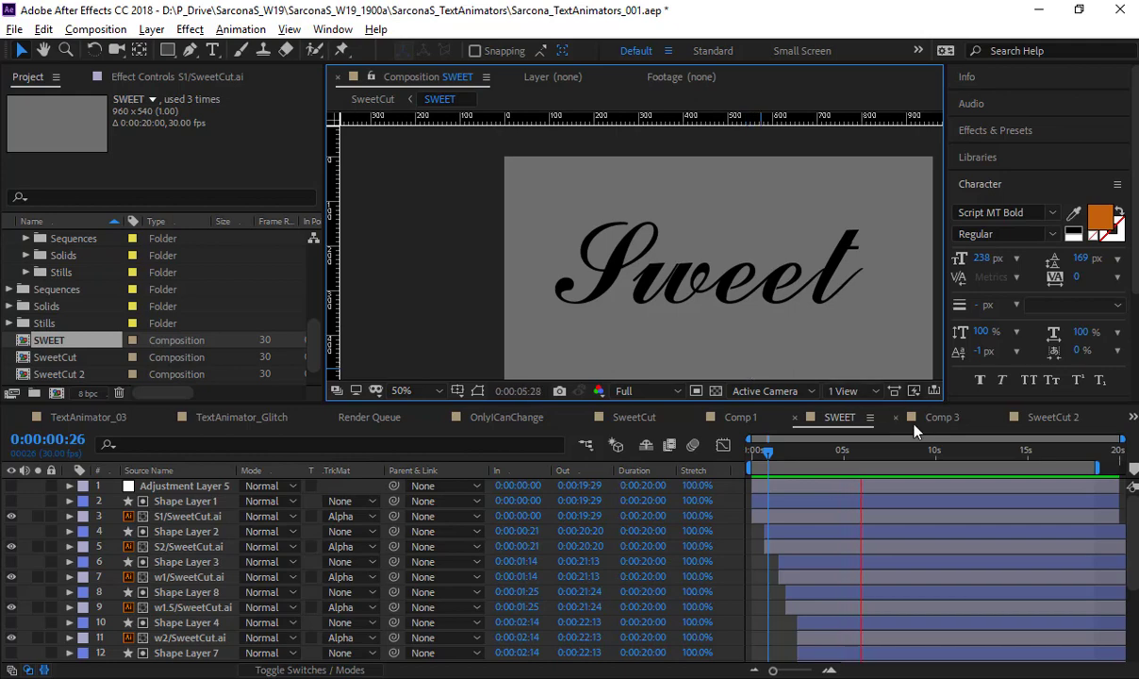
key("space")
- Examine the w's stroke reveal up close from 0:00:02:23 and play it back
mouse_move(819, 459)
left_mouse_down()
mouse_move(752, 452)
mouse_move(816, 457)
mouse_move(791, 459)
mouse_move(802, 457)
left_mouse_up()
key("period")
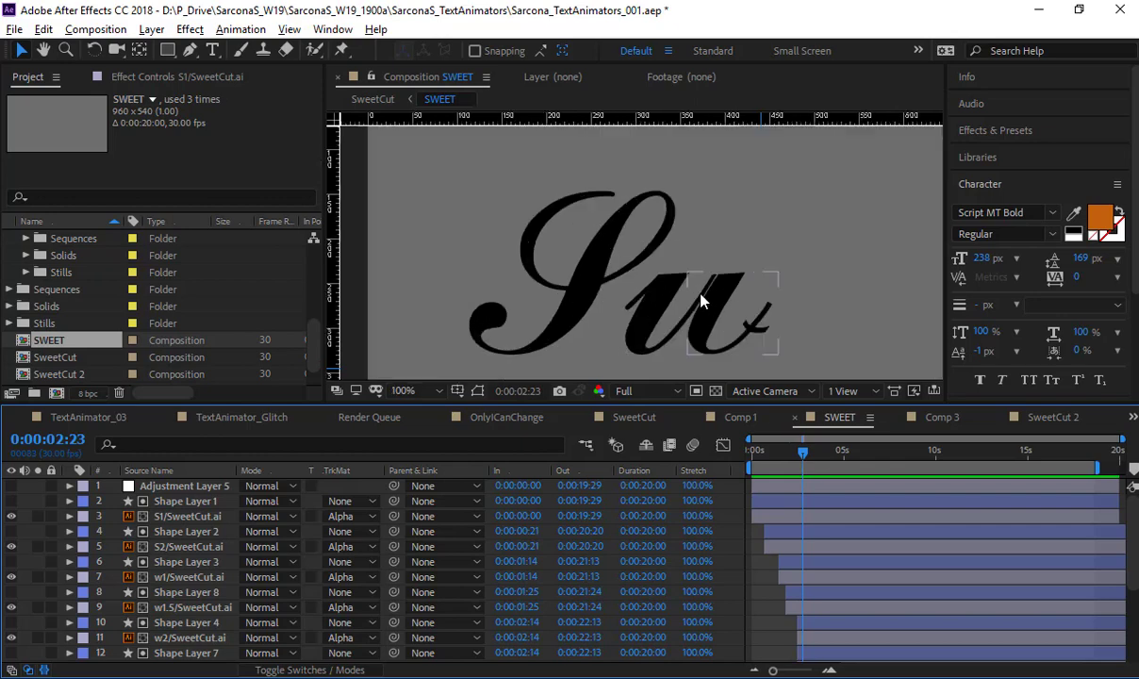
scroll(691, 267, "up", 2)
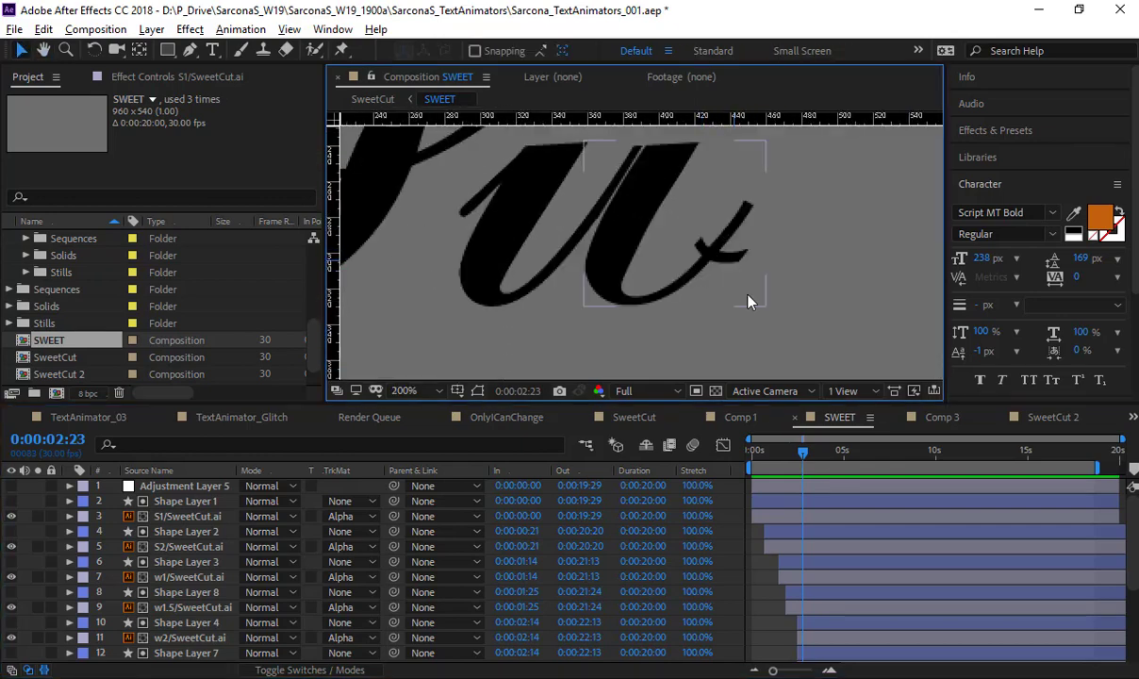
key("space")
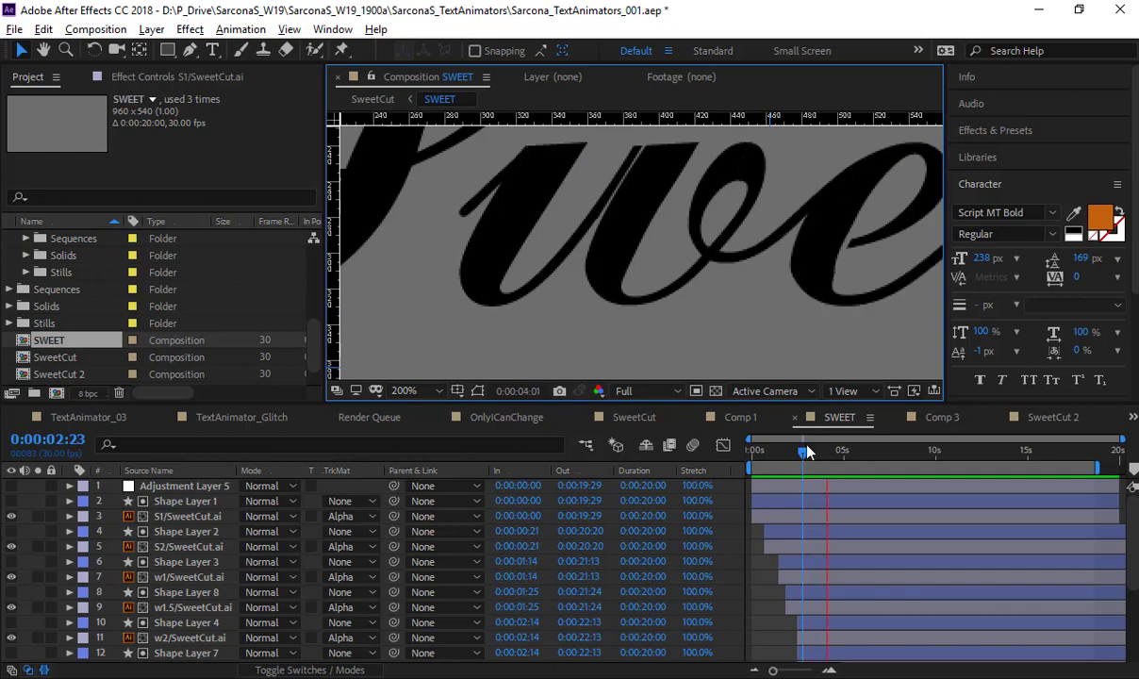
left_click_drag(799, 460, 760, 451)
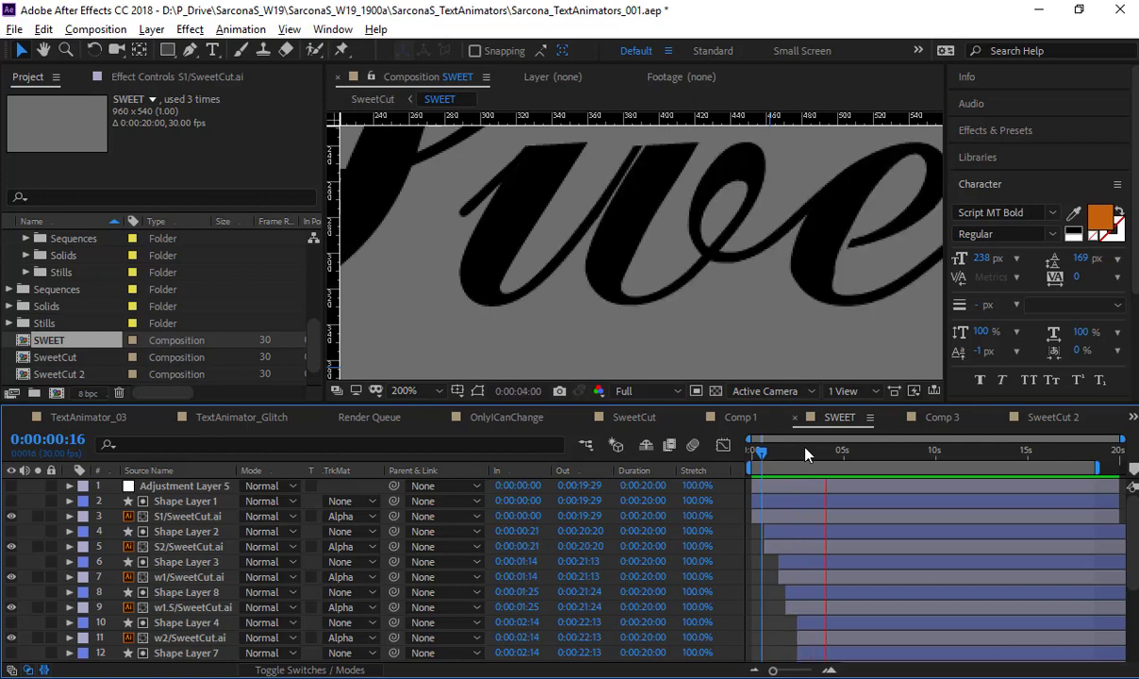
- Check the remaining staggered stroke and matte layers down to the t and replay the reveal from the start
scroll(799, 526, "down", 3)
left_click(806, 547)
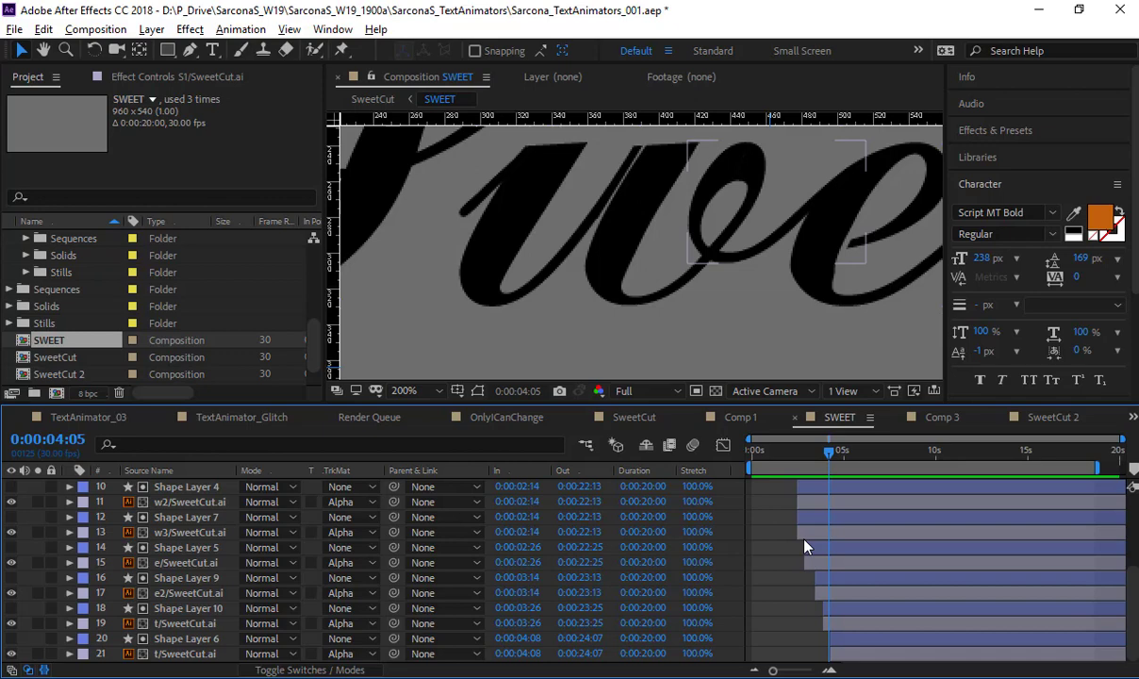
scroll(641, 307, "down", 4)
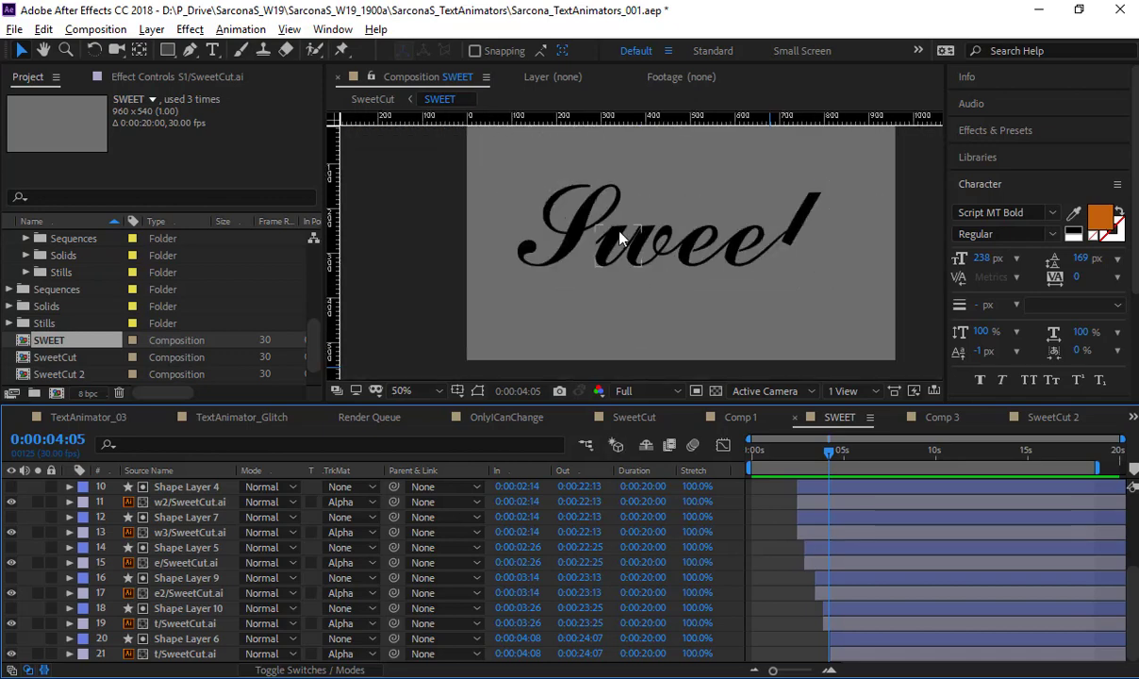
scroll(603, 236, "up", 2)
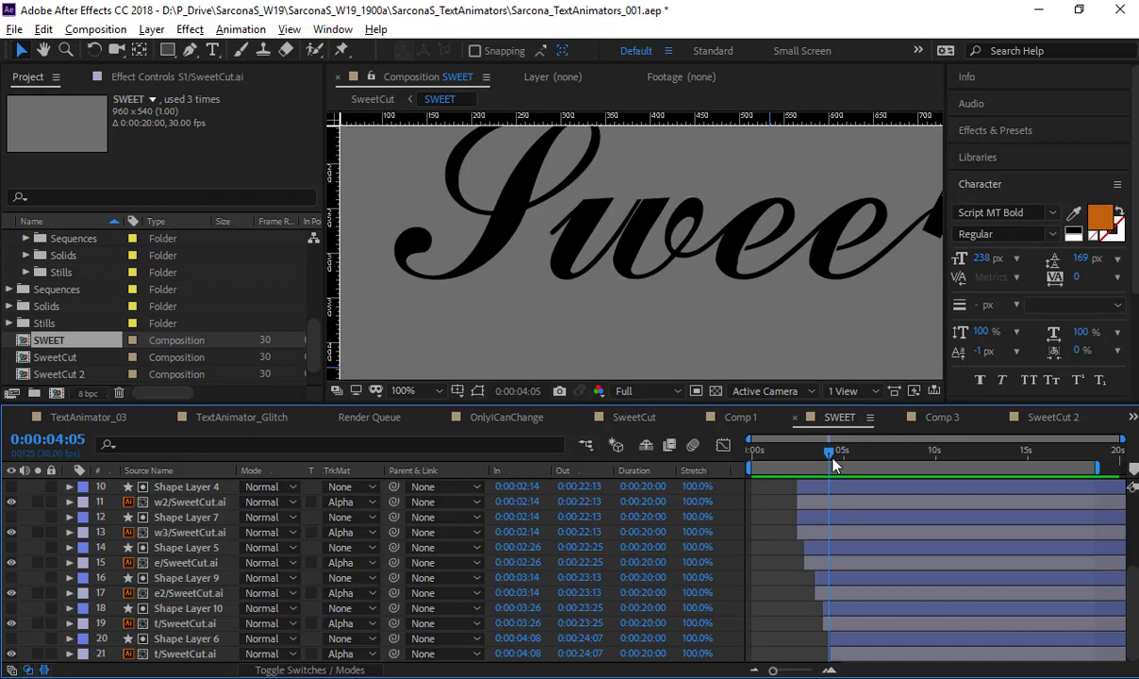
key("Home")
scroll(615, 246, "down", 2)
key("space")
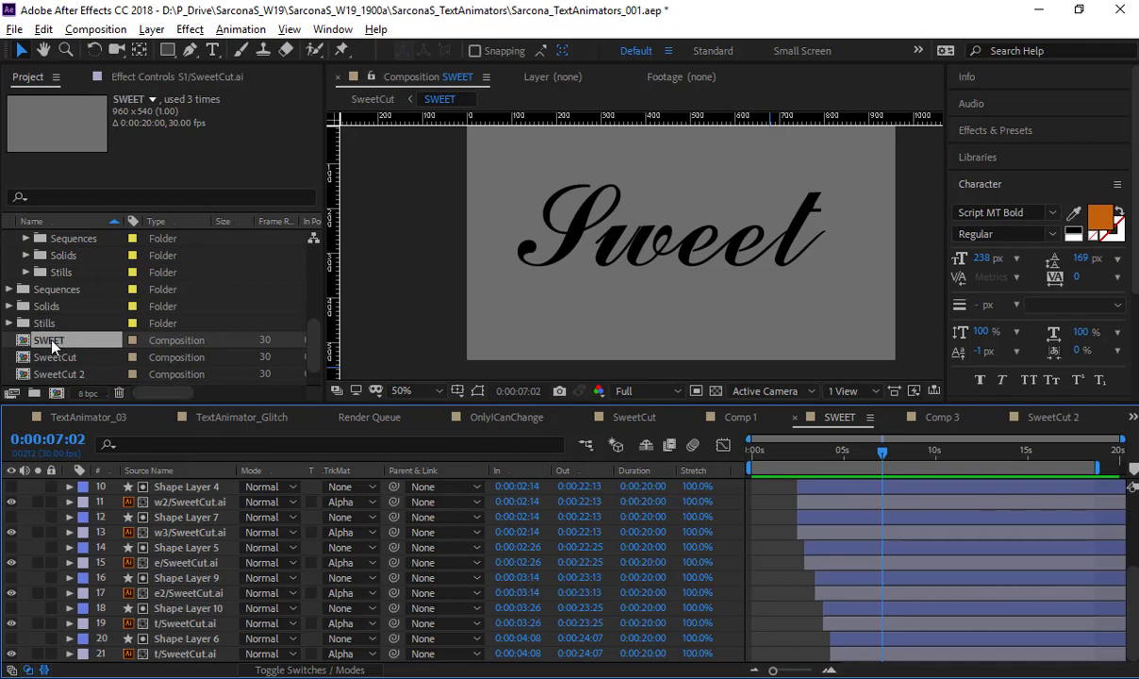
- Create a new composition from the SWEET comp and move the current time to 0:00:18:00
left_click_drag(52, 341, 56, 400)
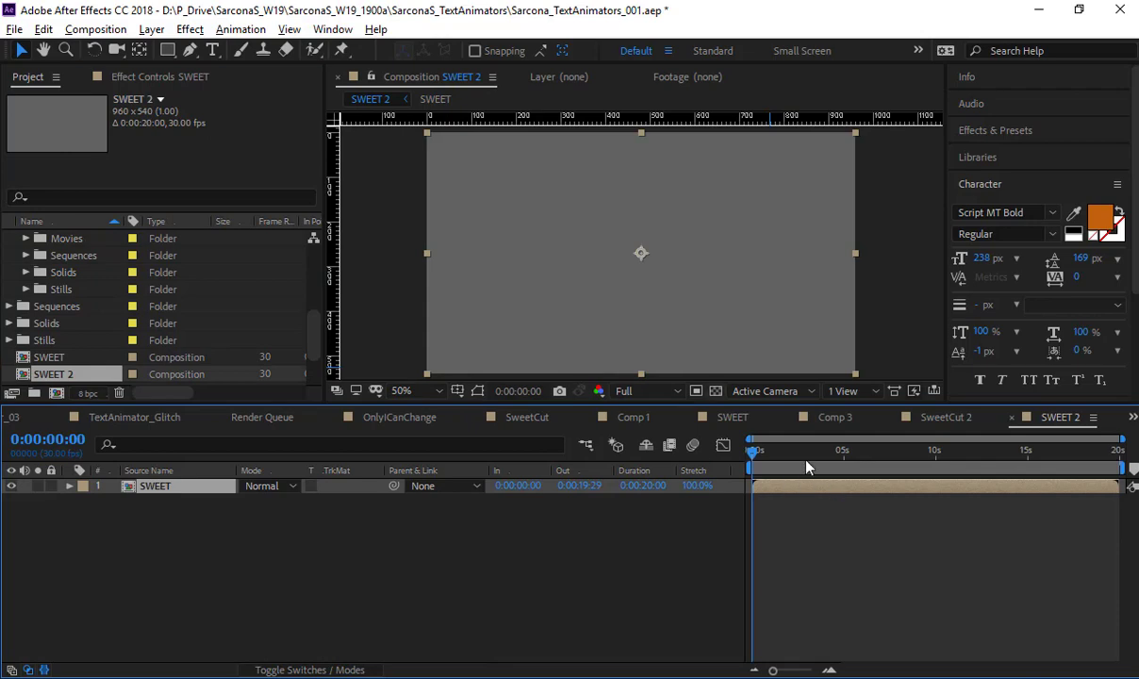
left_click_drag(806, 467, 1082, 452)
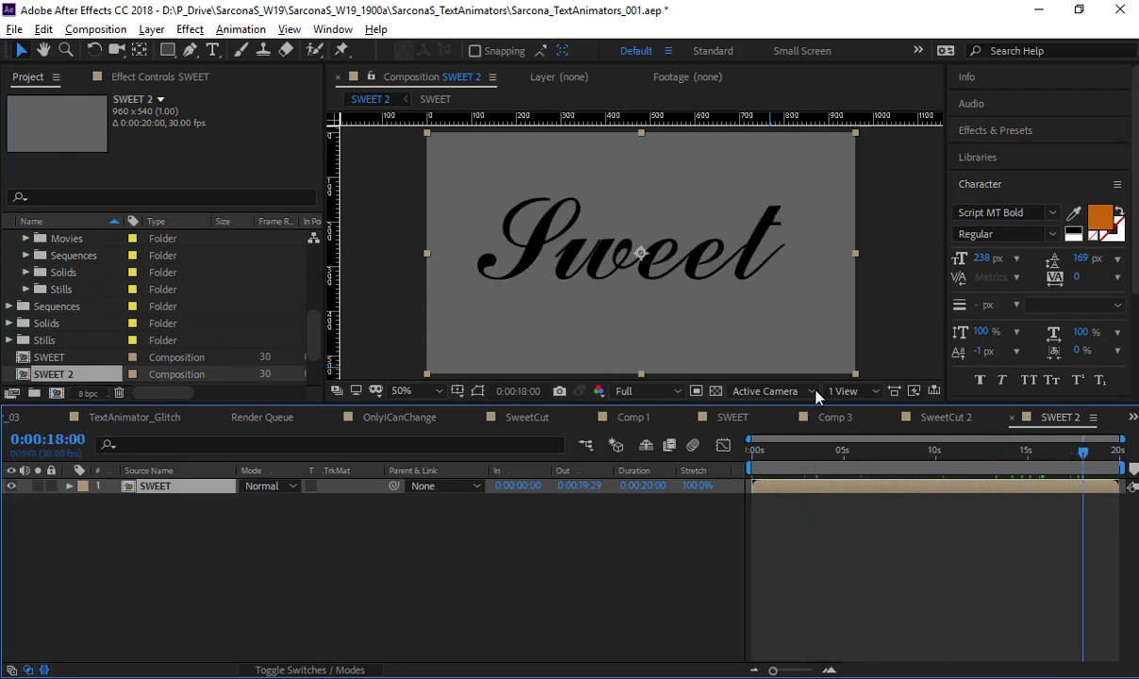
- Apply a Hue/Saturation color correction to the nested SWEET layer and enable Colorize
left_click(166, 31)
mouse_move(186, 34)
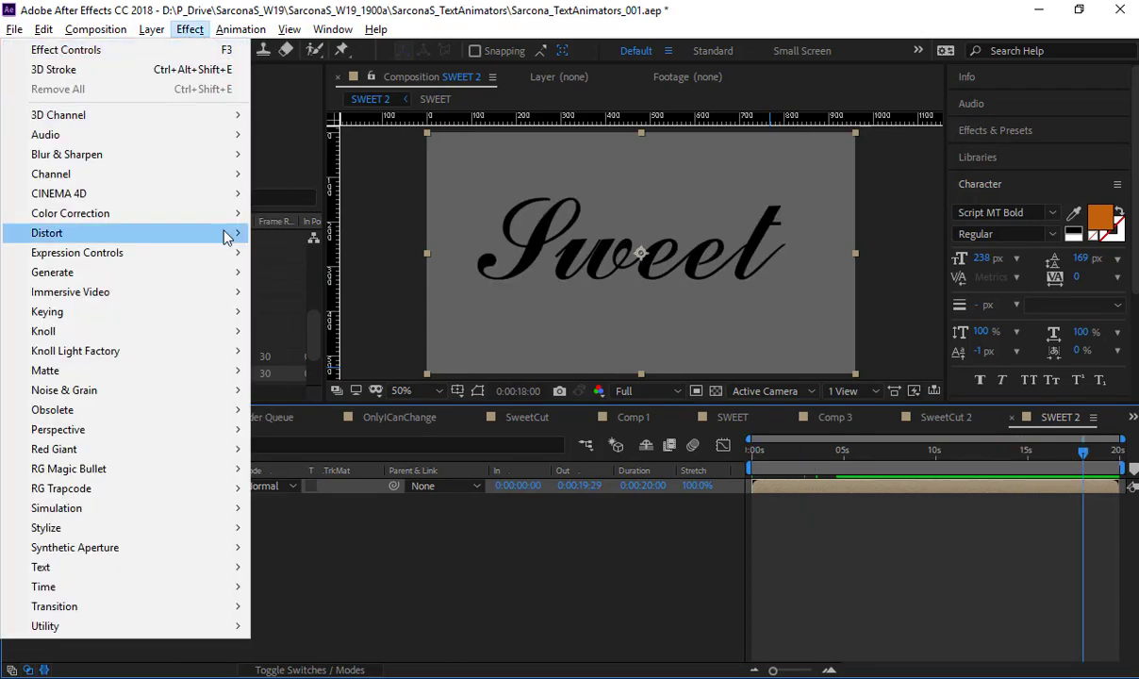
mouse_move(224, 215)
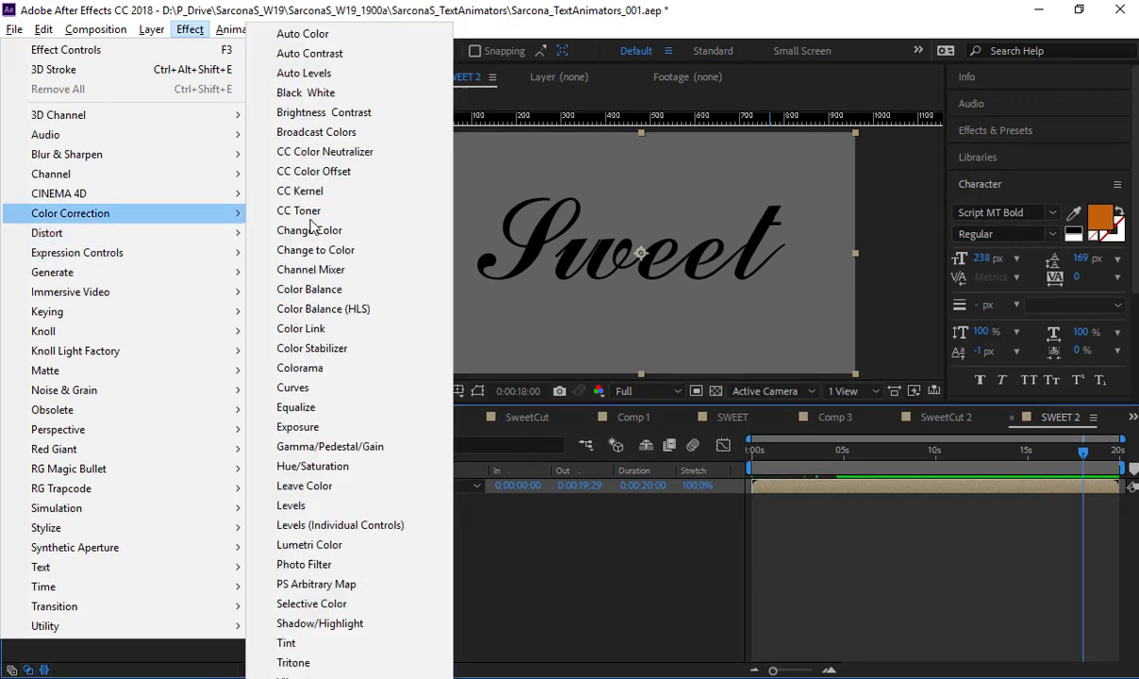
left_click(355, 467)
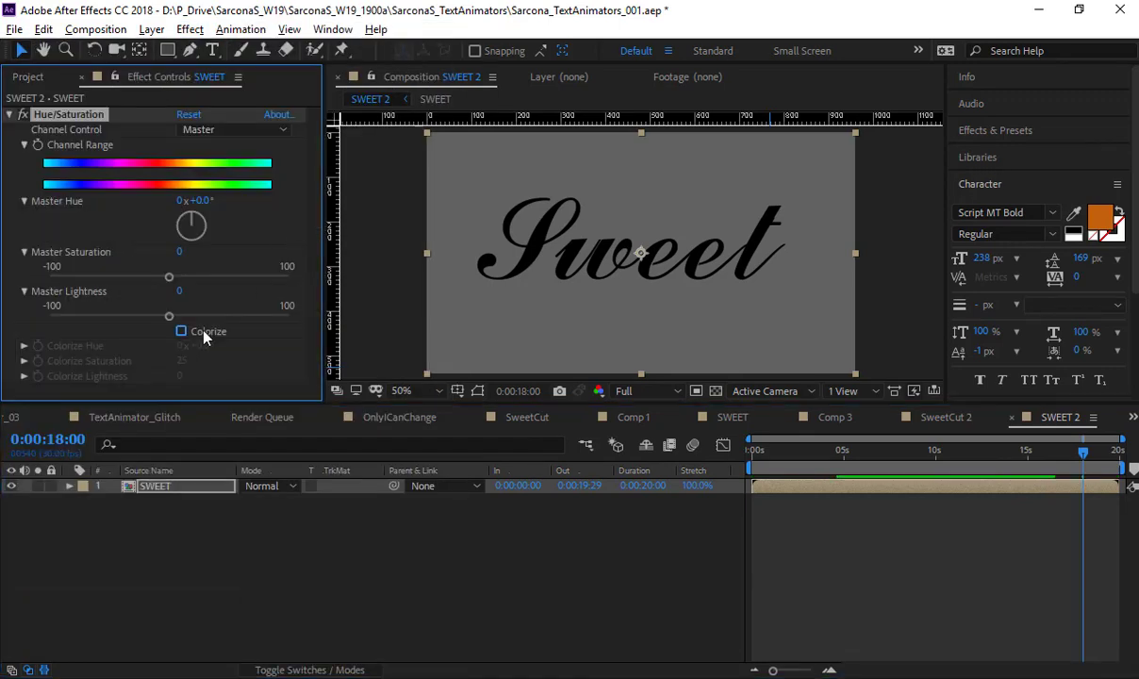
left_click(187, 331)
- Tint the lettering blue with a Colorize Hue of -150°, Colorize Saturation of 82 and Colorize Lightness of 68
left_click_drag(201, 345, 243, 349)
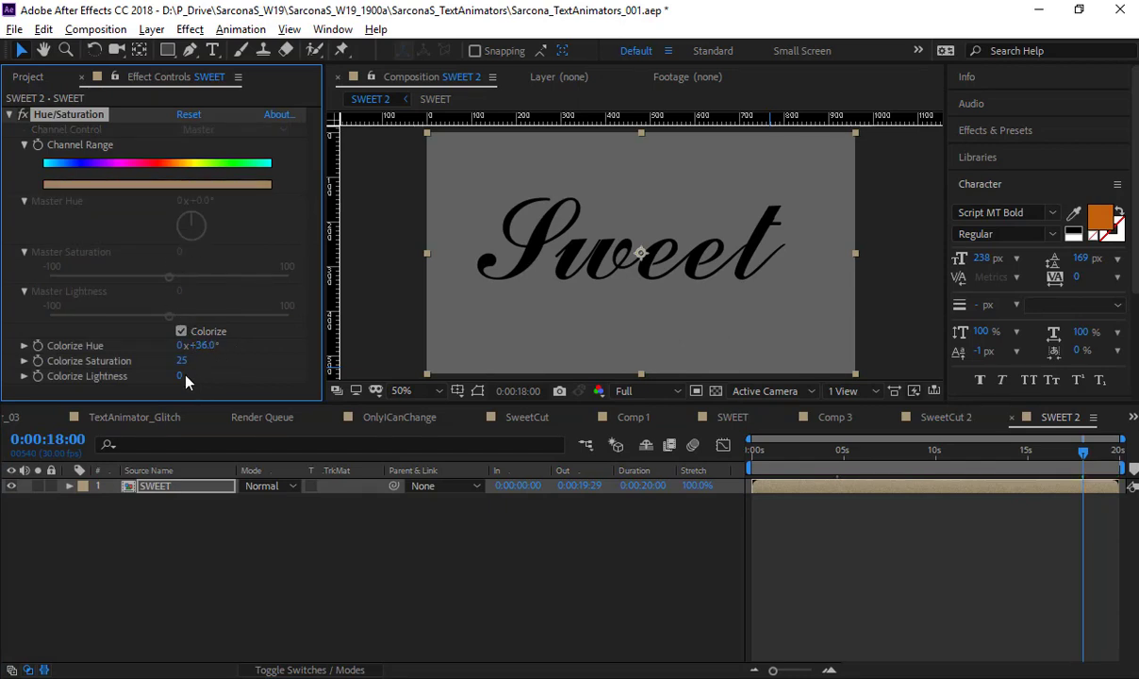
left_click_drag(182, 376, 166, 345)
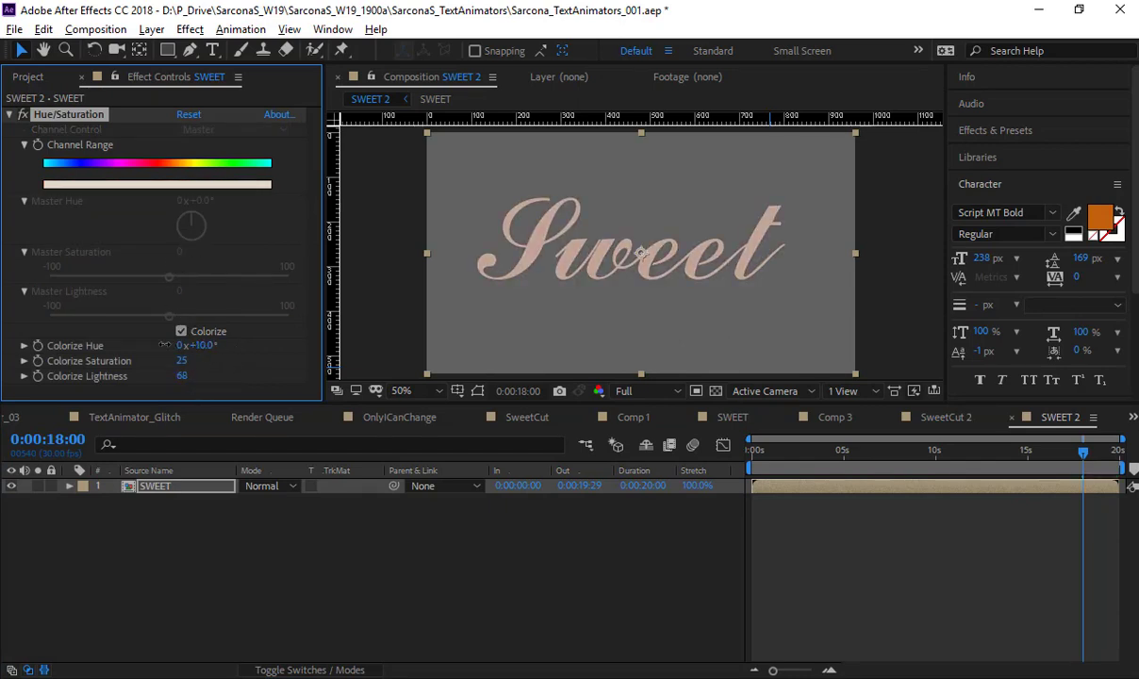
left_click_drag(79, 337, 68, 338)
left_click_drag(183, 361, 157, 345)
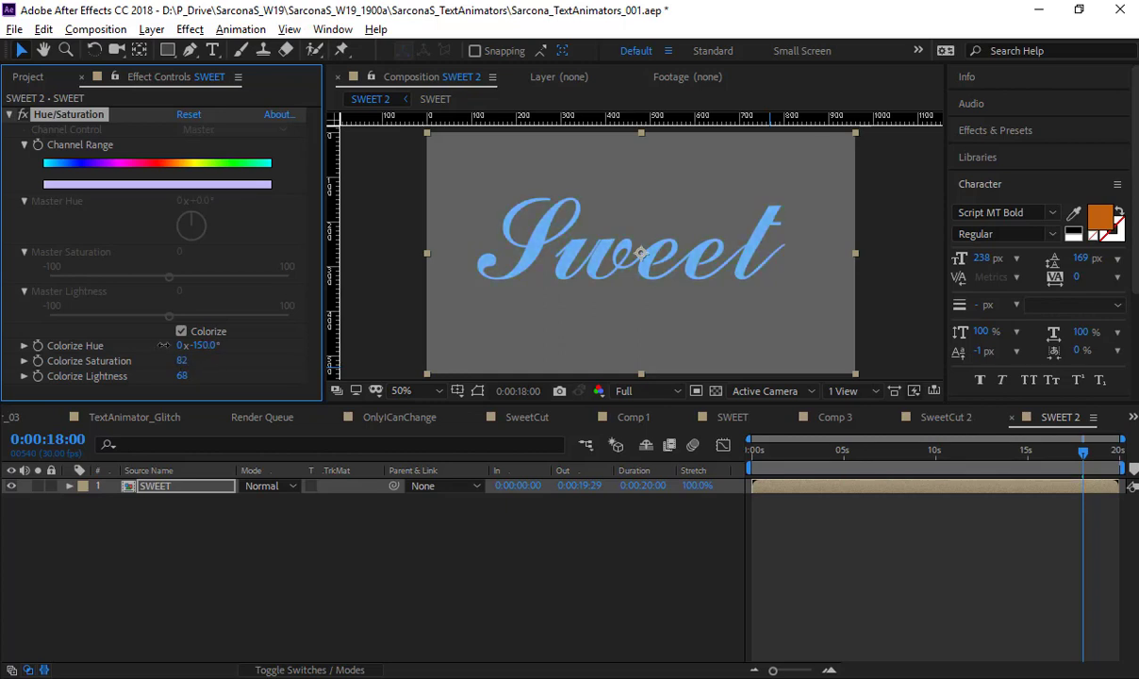
- Add a Drop Shadow layer style to the SWEET layer and set the shadow's size to 19
left_click(151, 29)
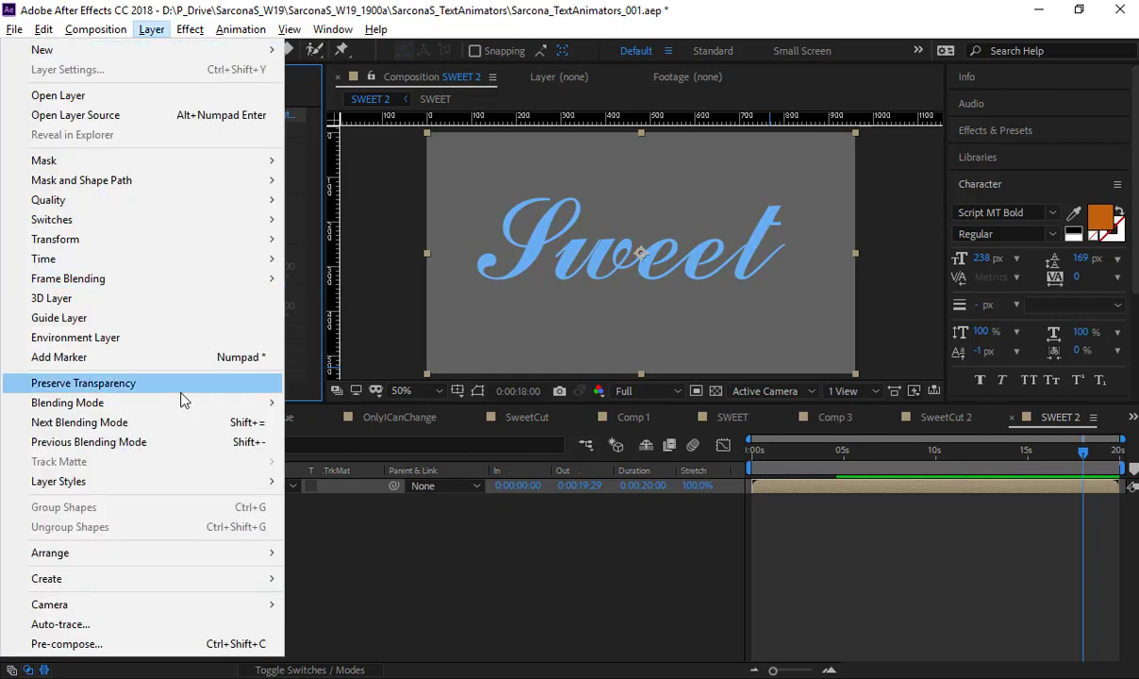
mouse_move(211, 481)
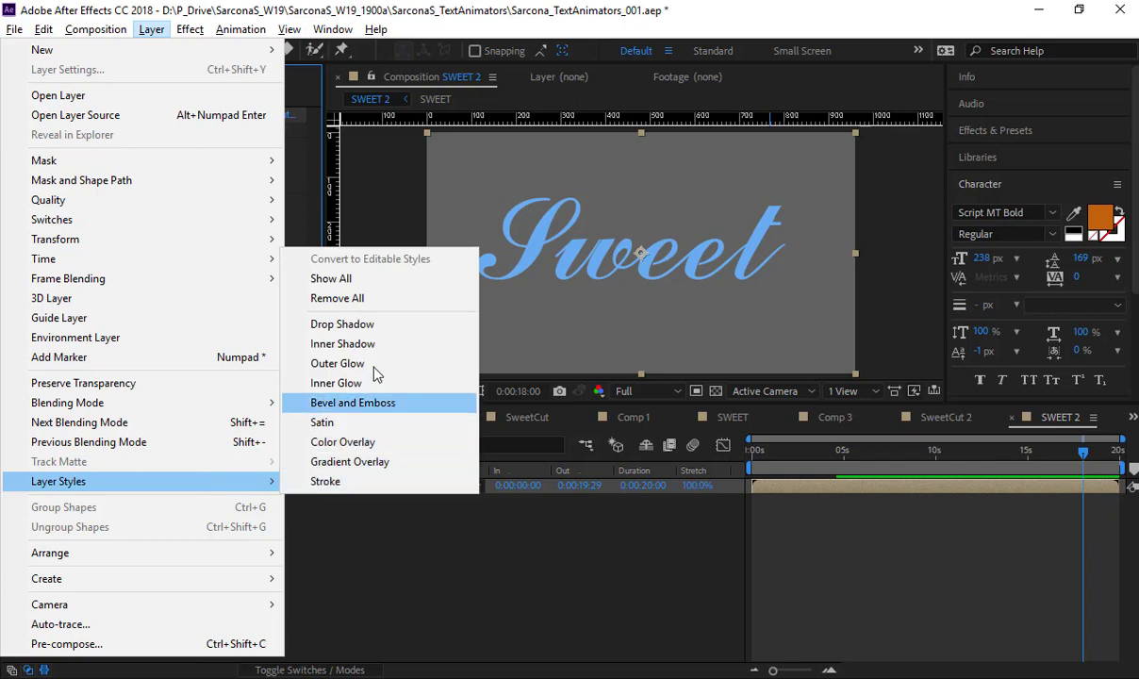
left_click(364, 325)
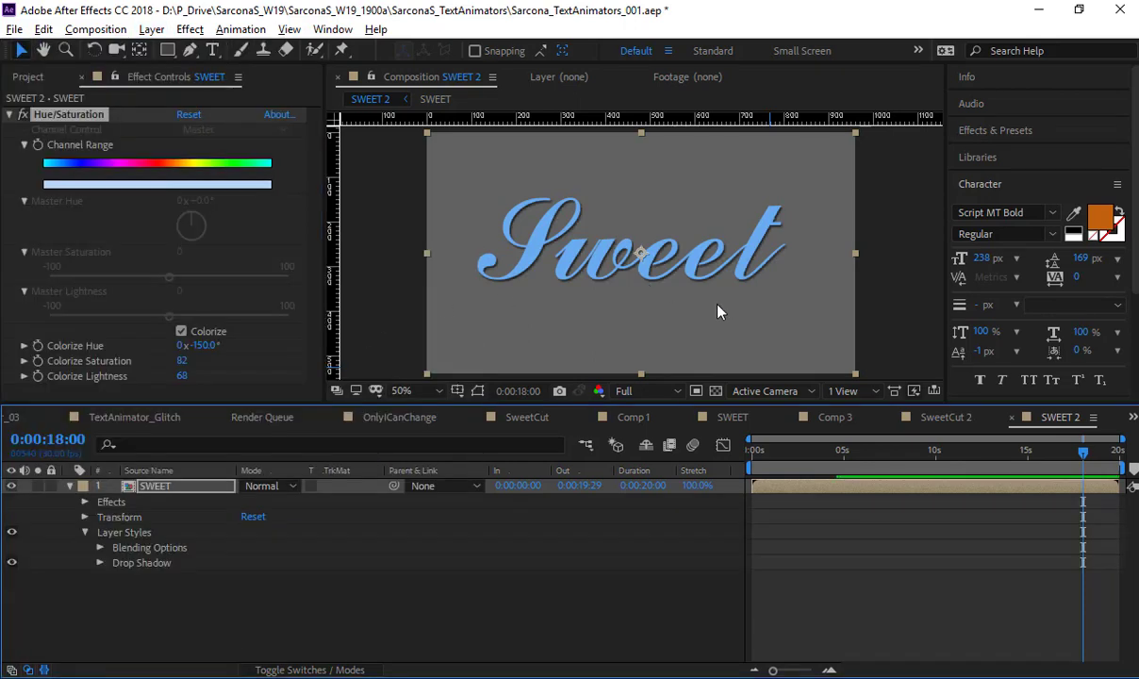
left_click(100, 563)
left_click_drag(246, 623, 252, 624)
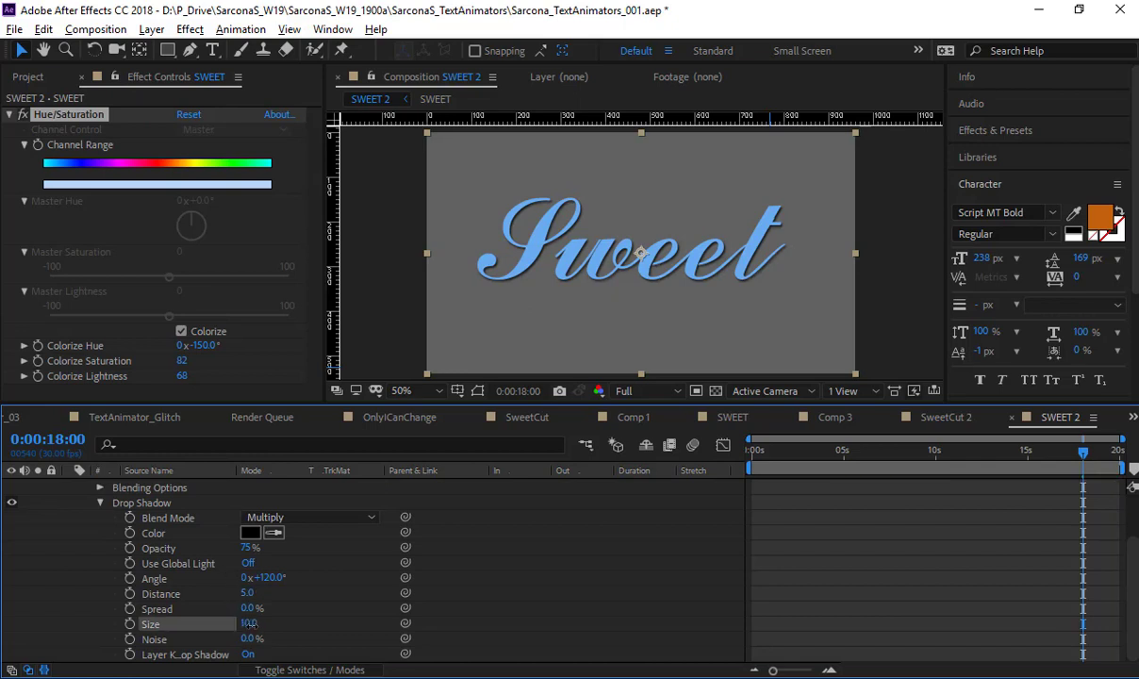
left_click(573, 584)
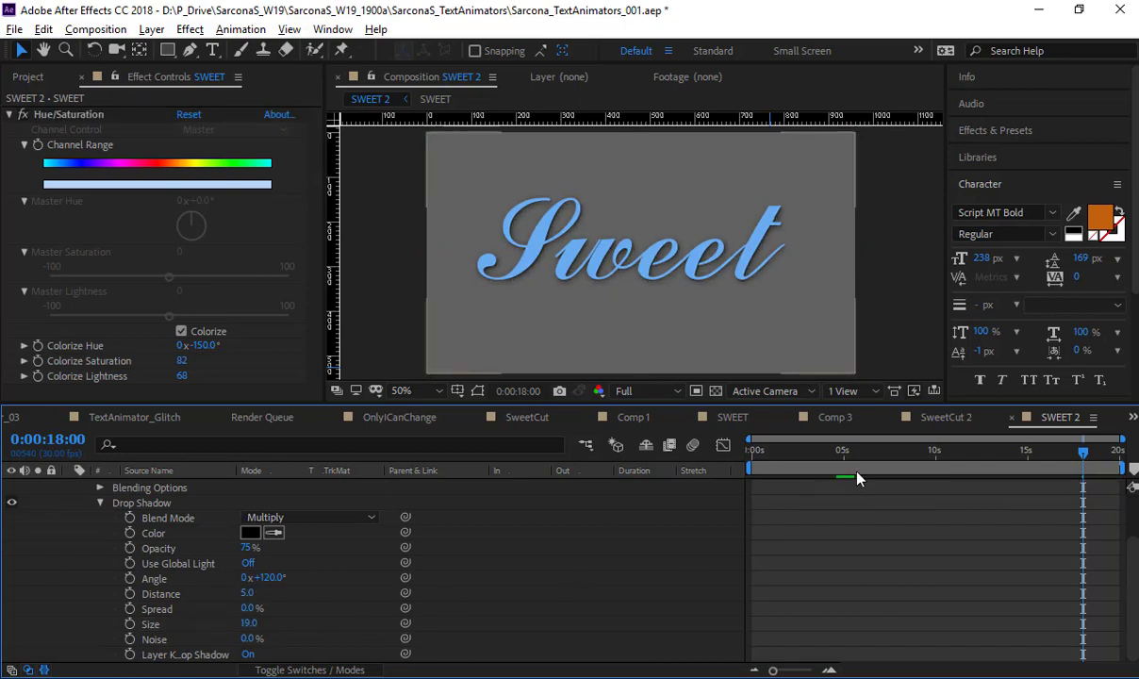
- Preview the blue, shadowed word's reveal from the start of the SWEET 2 comp and collapse the SWEET layer's properties
left_click_drag(835, 453, 591, 495)
key("space")
key("space")
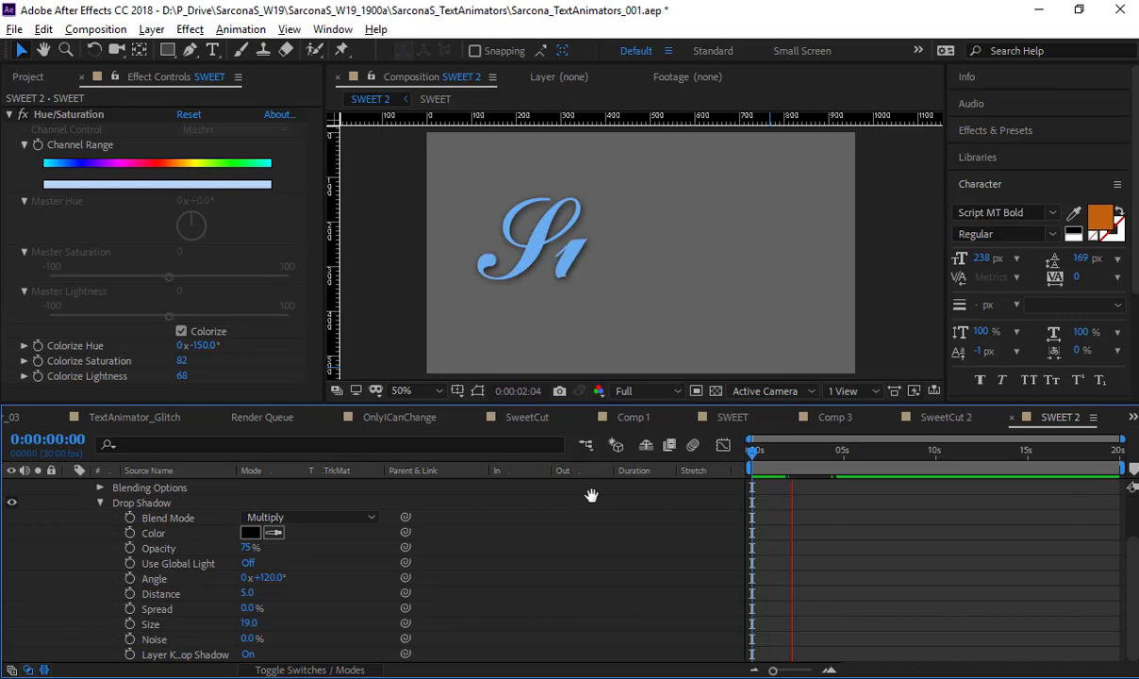
key("space")
key("space")
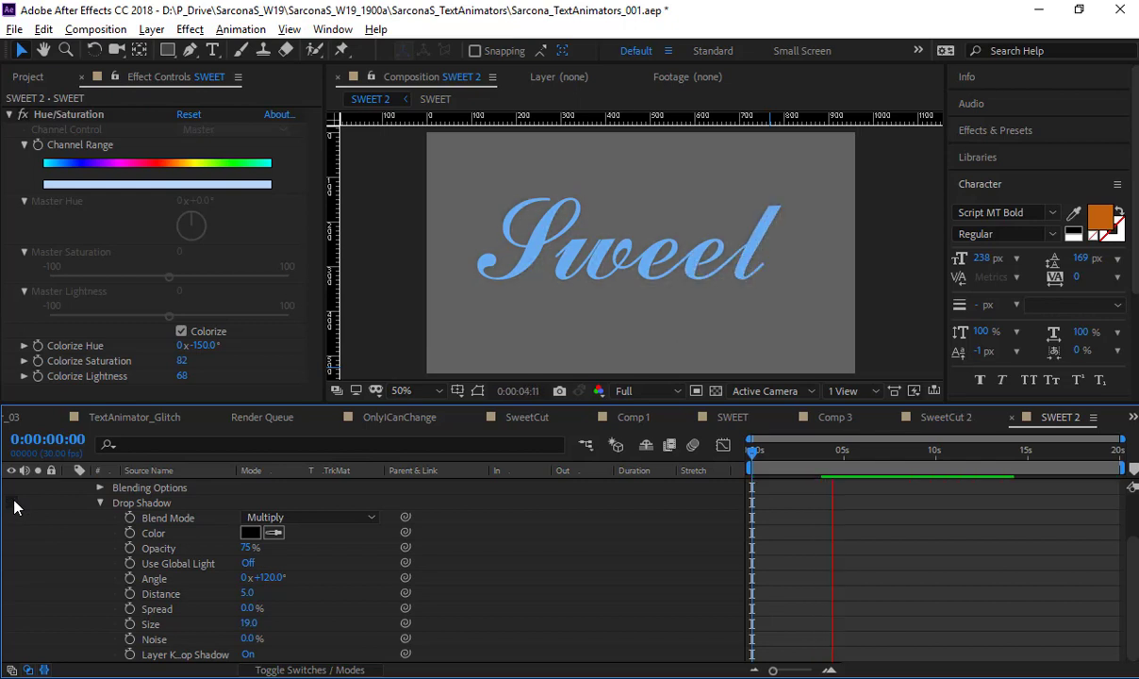
left_click(100, 502)
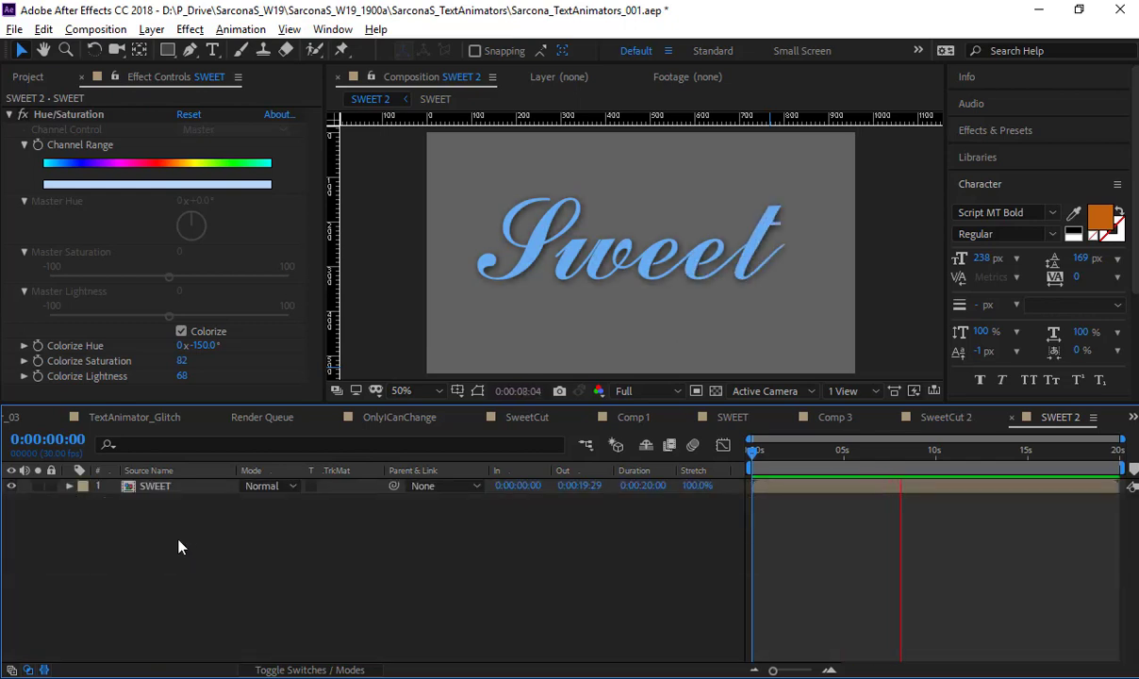
key("space")
- Create a 960 x 540 px medium gray solid and place it beneath the SWEET layer as a background
key("ctrl+y")
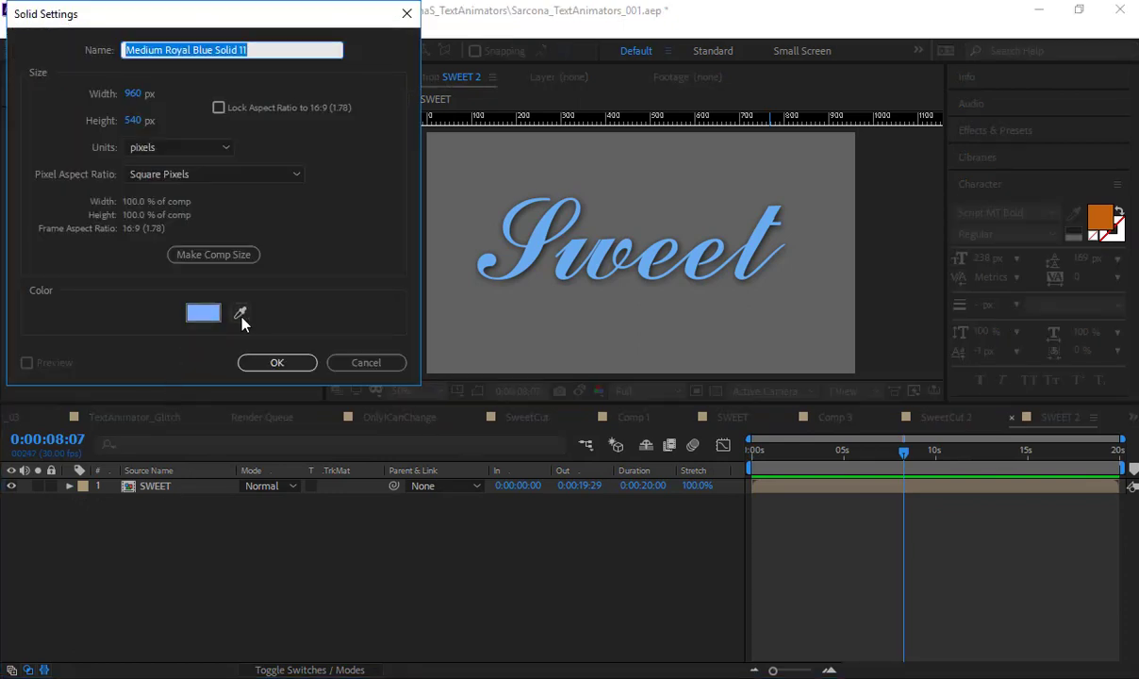
left_click(240, 315)
left_click(535, 320)
left_click(196, 309)
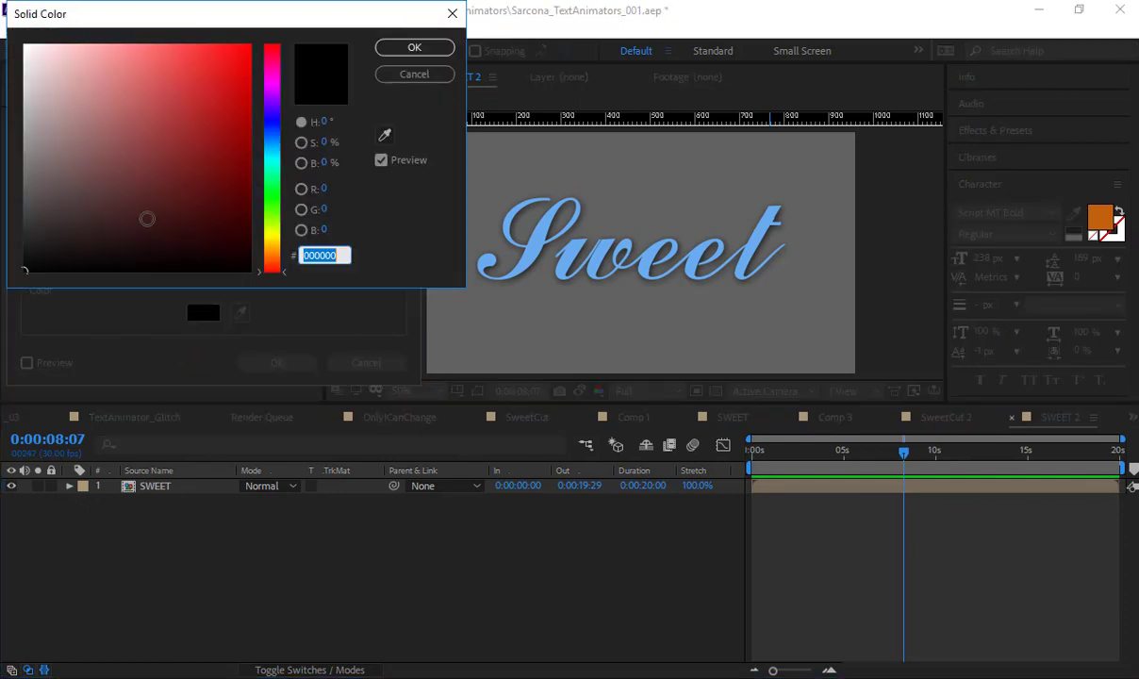
left_click(23, 172)
key("Return")
left_click(276, 362)
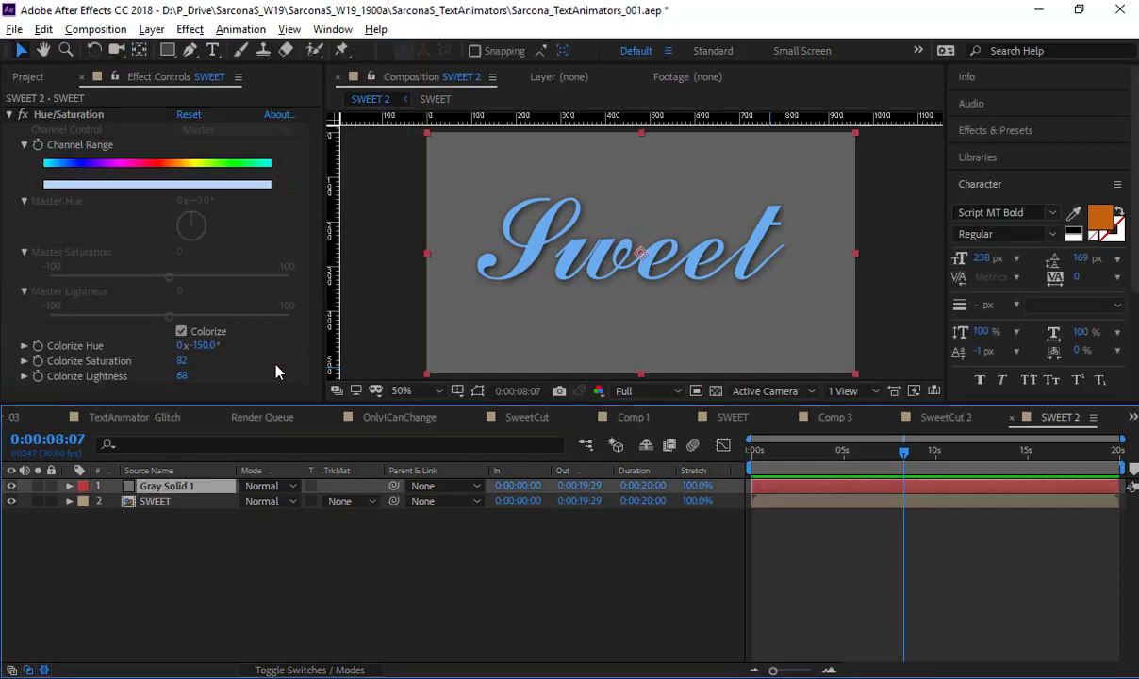
left_click_drag(206, 486, 200, 509)
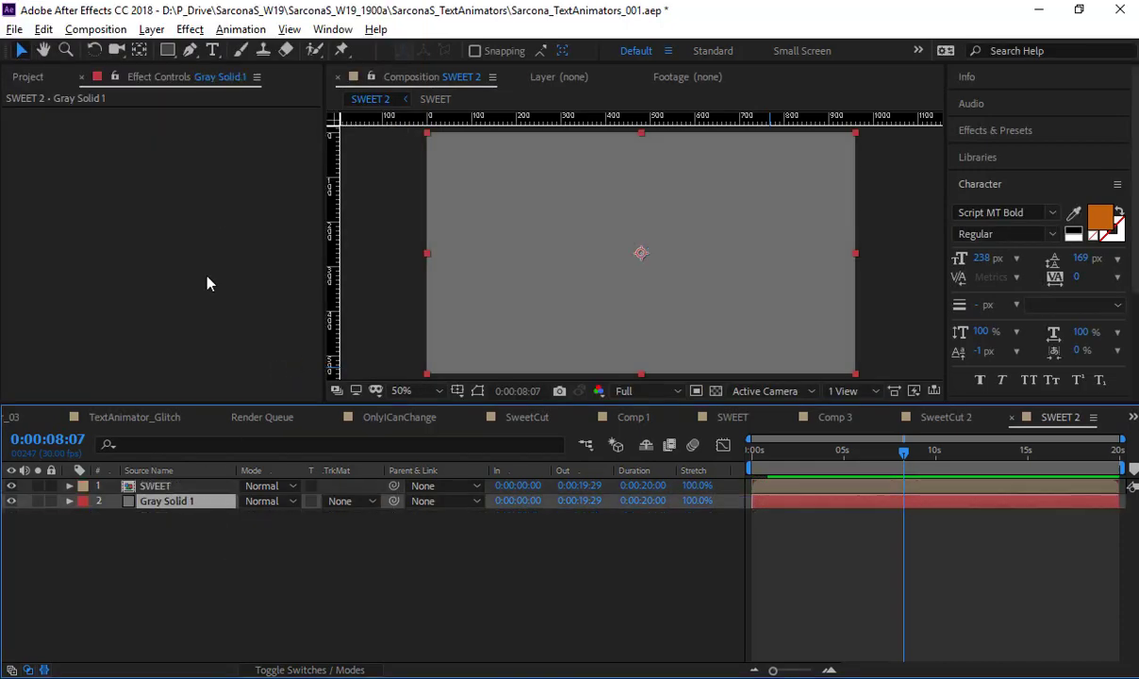
- Apply a Radial Gradient Ramp to the gray solid, starting at about 458, 286 and ending at about -18, 538
left_click(190, 29)
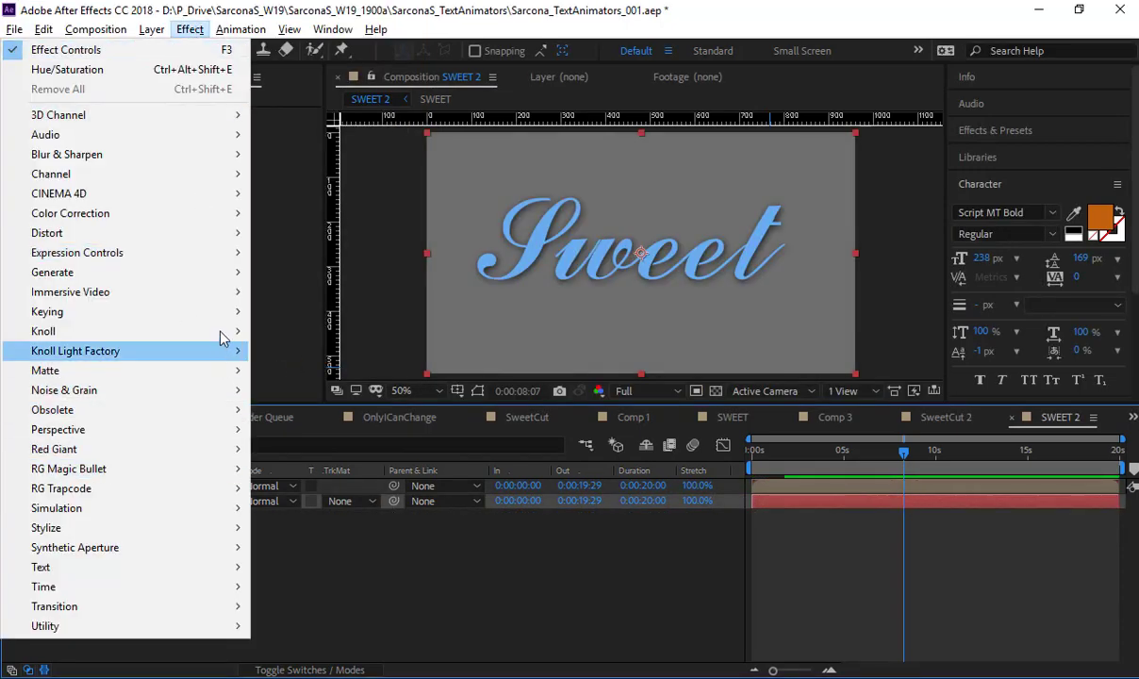
mouse_move(213, 272)
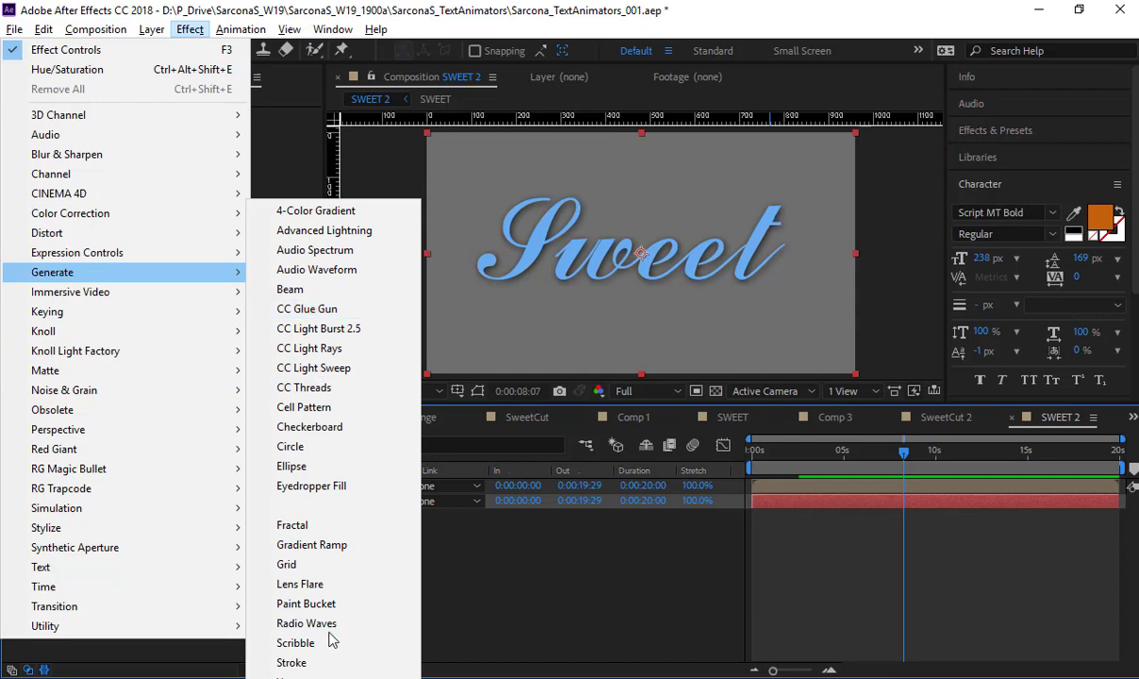
left_click(311, 545)
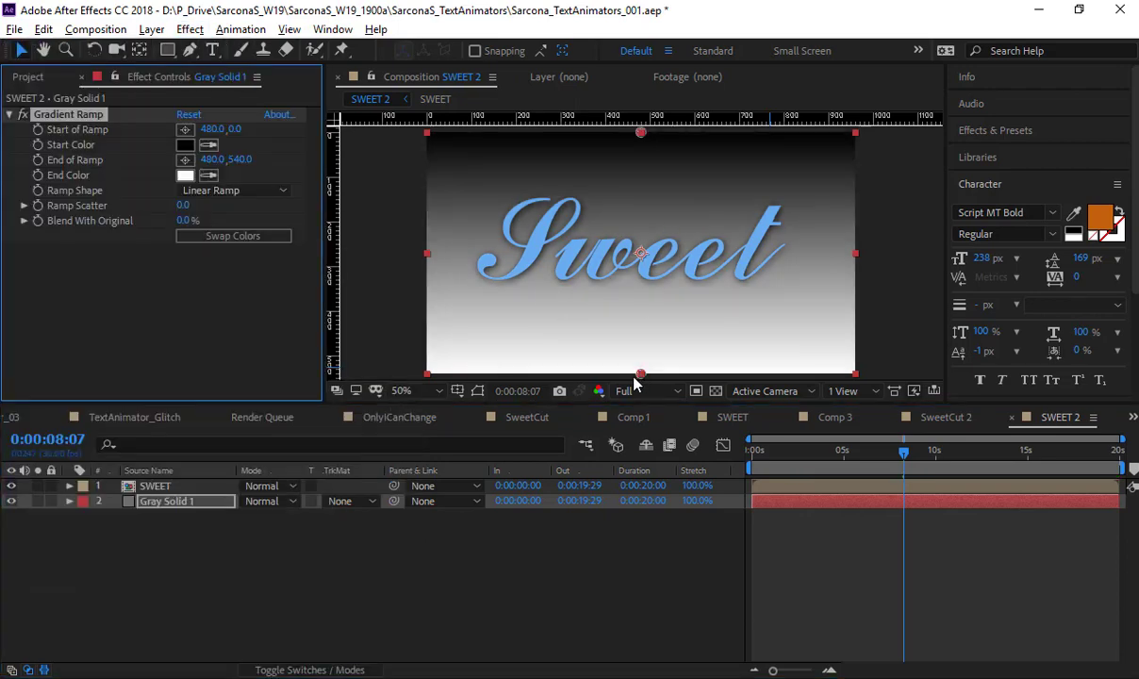
left_click_drag(636, 374, 407, 378)
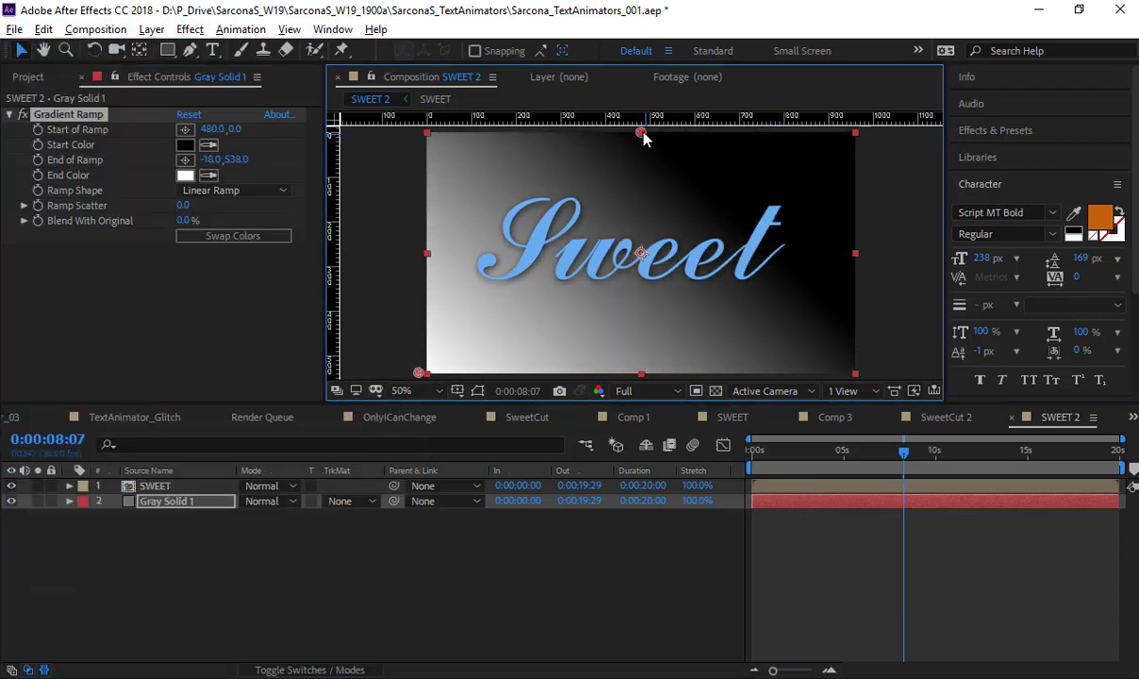
left_click_drag(642, 135, 627, 255)
left_click(236, 190)
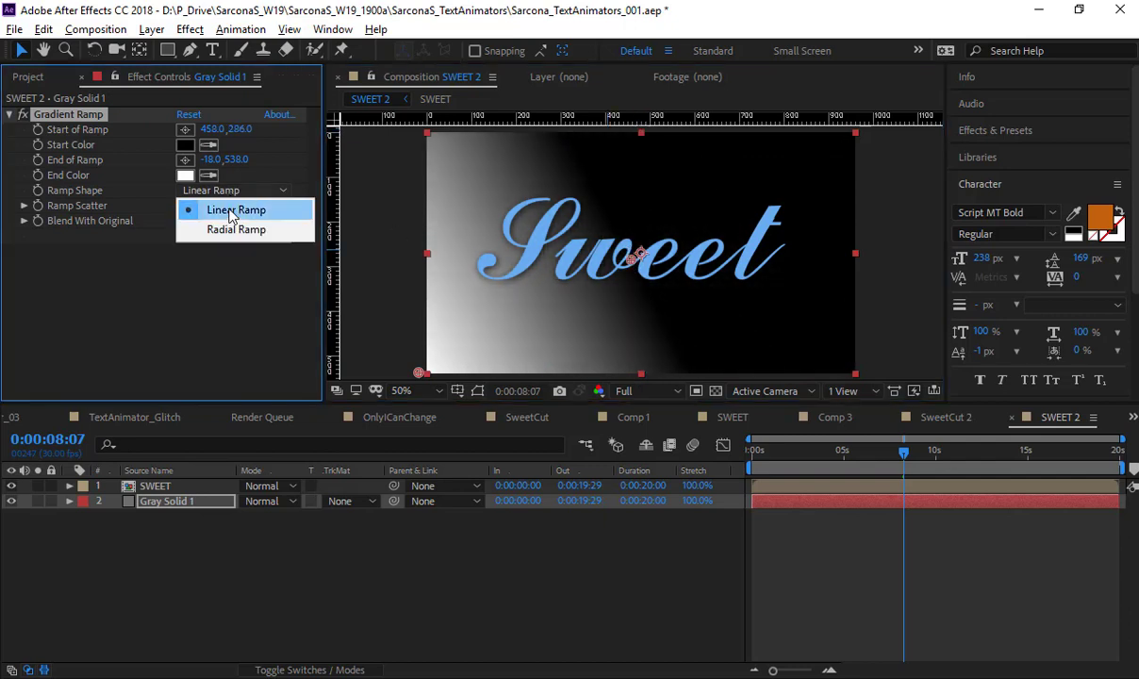
left_click(216, 229)
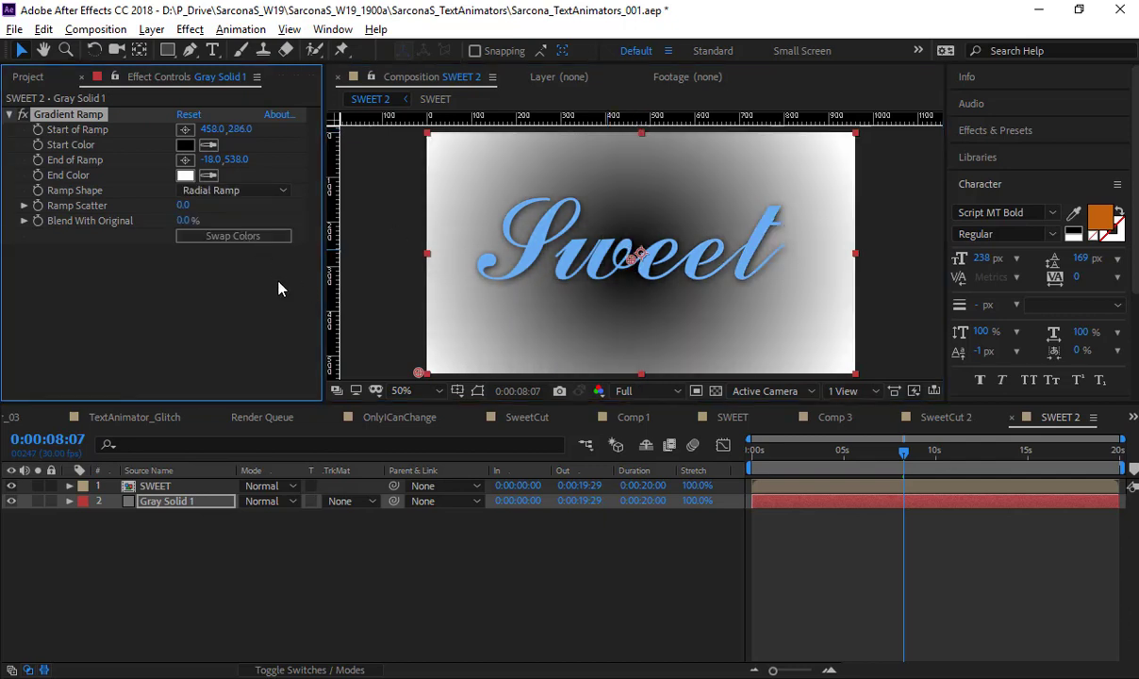
- Swap the ramp's colors, set Blend With Original to 58% and move the ramp's start to about 484, 272
left_click(232, 236)
left_click_drag(193, 220, 245, 230)
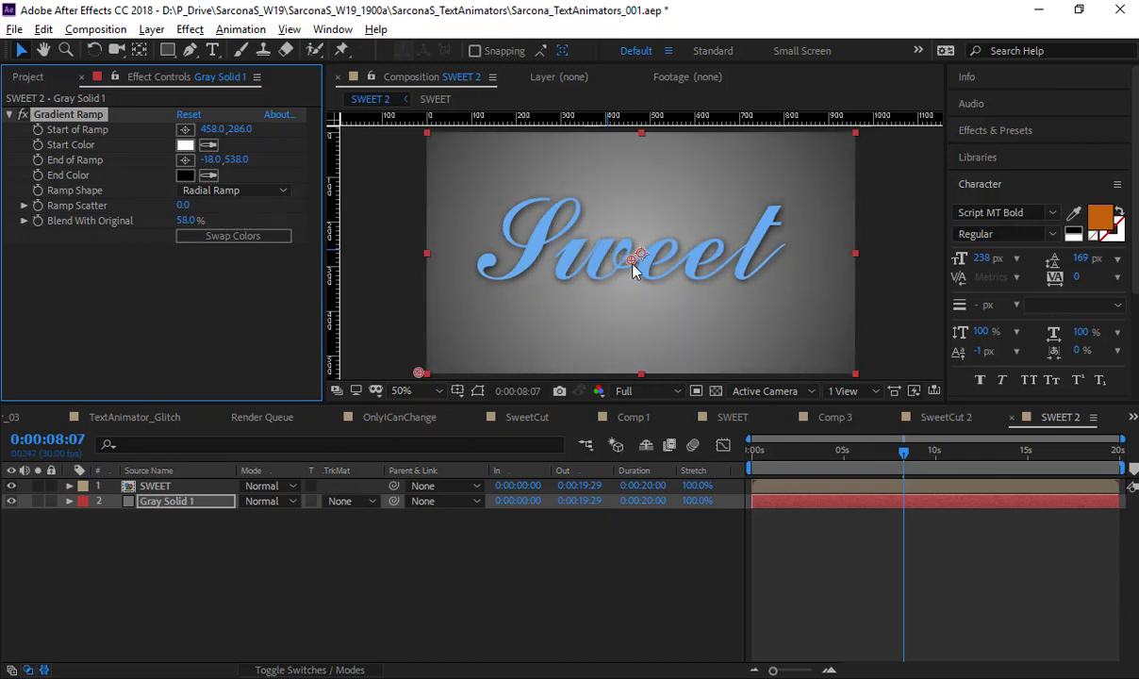
left_click_drag(635, 268, 646, 261)
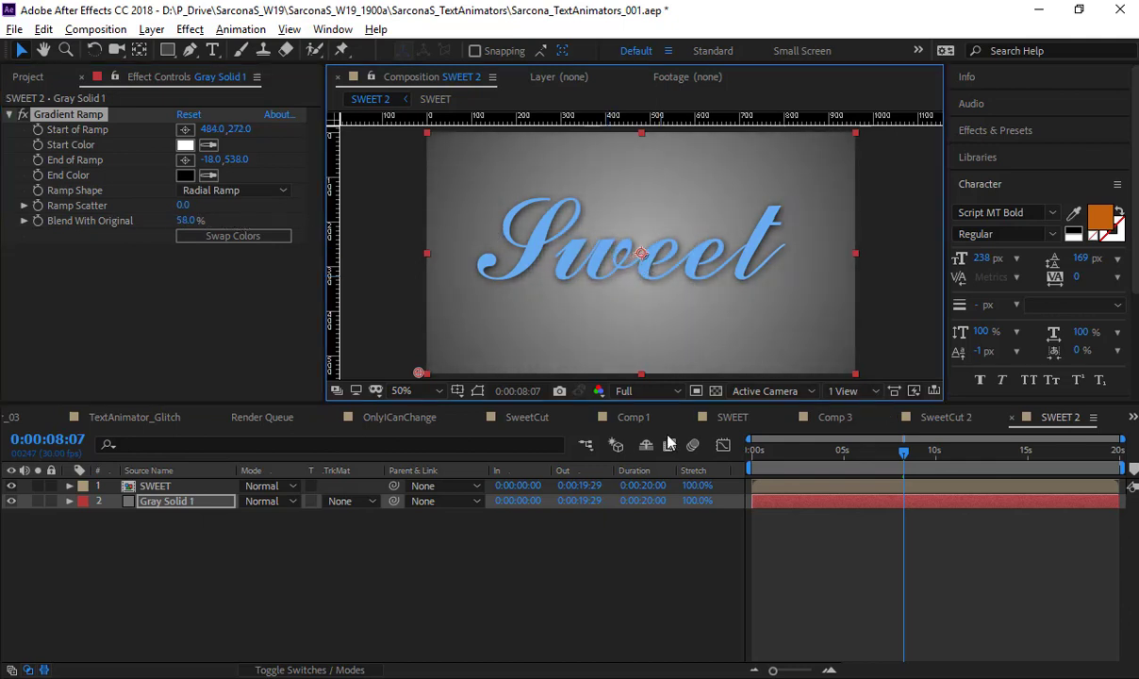
- Copy the TrapcodeWrite 2 layer from the SweetCut comp and paste it at the top of the SWEET 2 comp
left_click(971, 419)
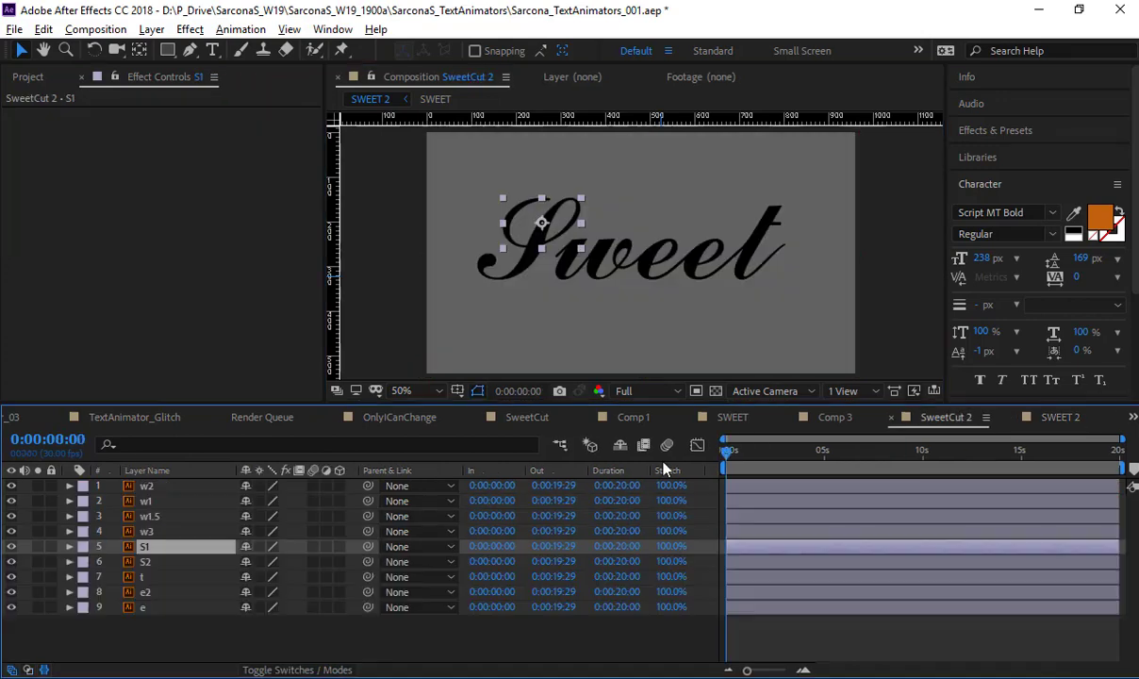
left_click(731, 418)
left_click(627, 417)
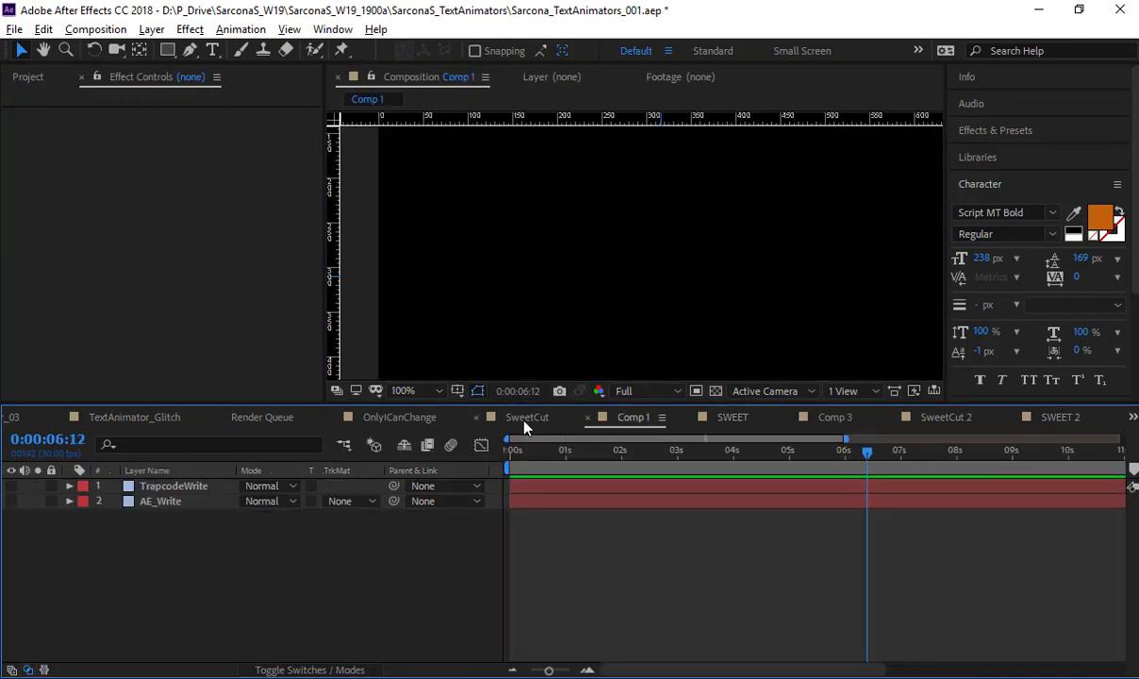
left_click(518, 416)
left_click(179, 485)
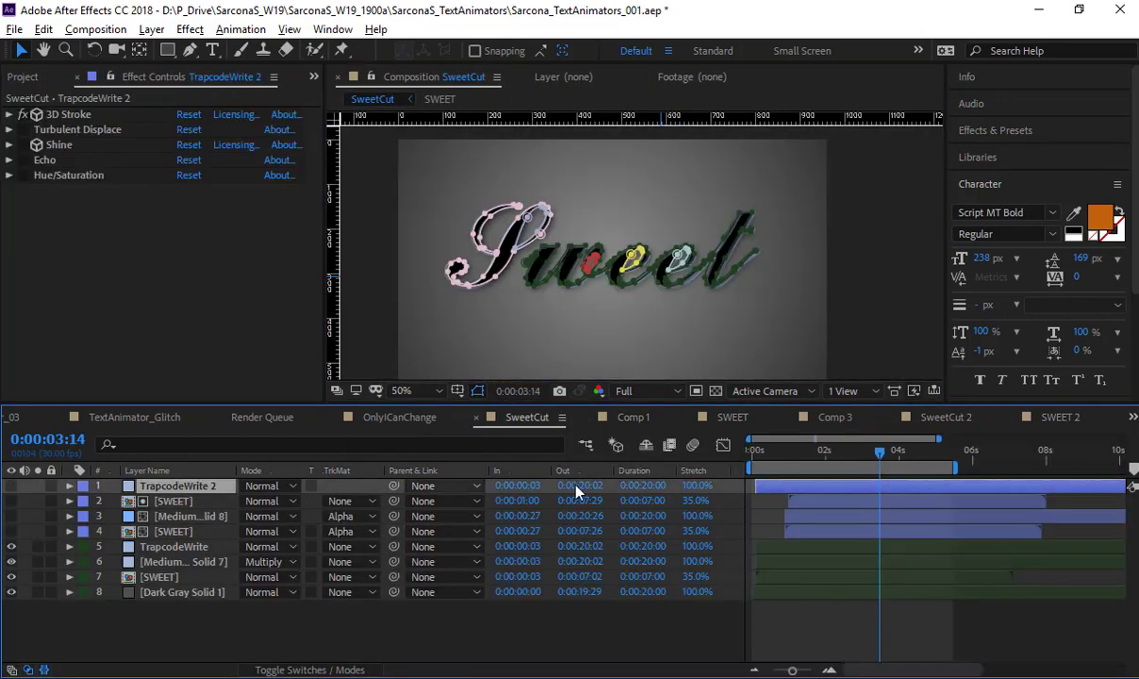
left_click(1056, 418)
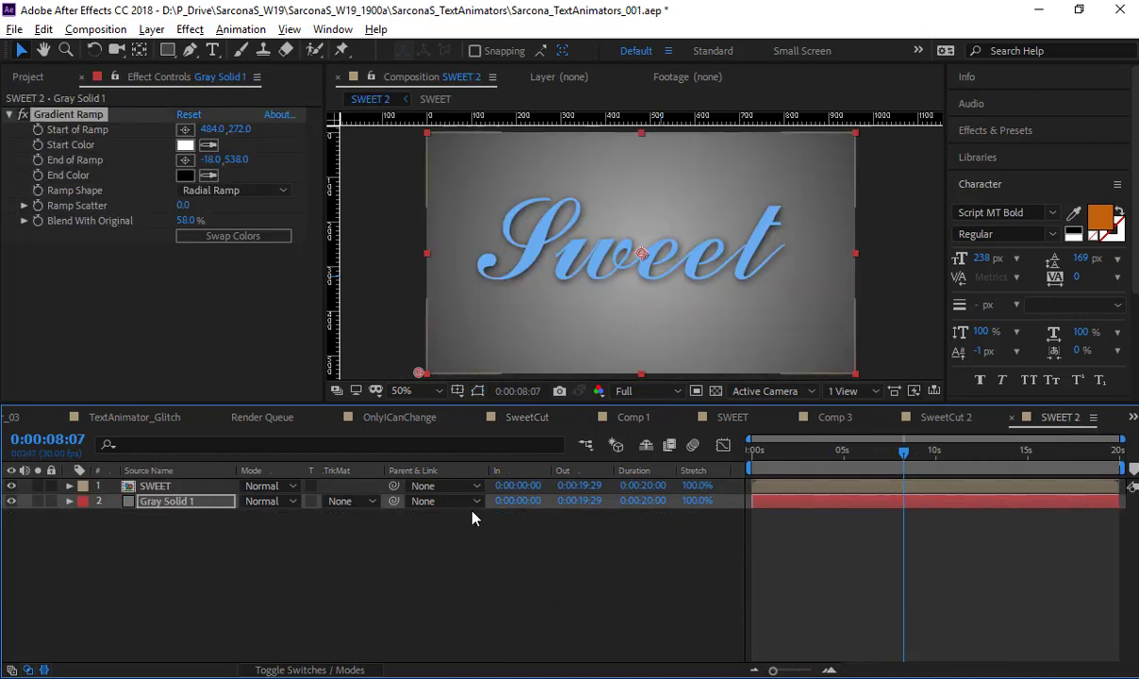
key("ctrl+v")
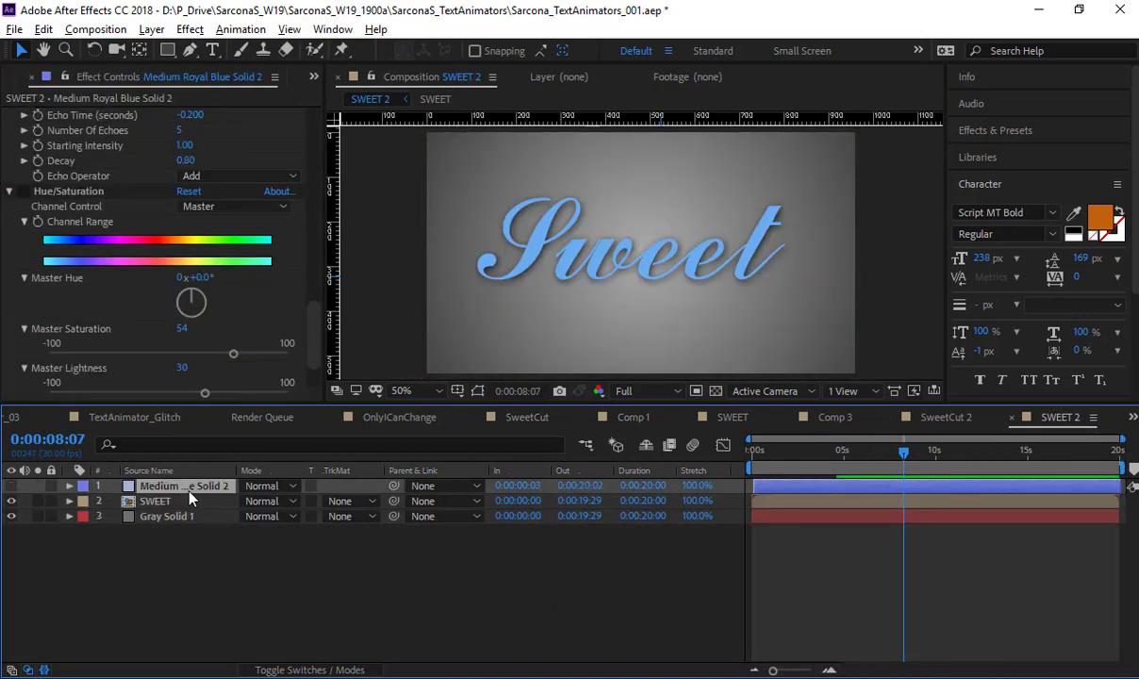
- Collapse the pasted solid's 3D Stroke, Turbulent Displace, Shine, Echo and Hue/Saturation effect settings
scroll(166, 377, "up", 15)
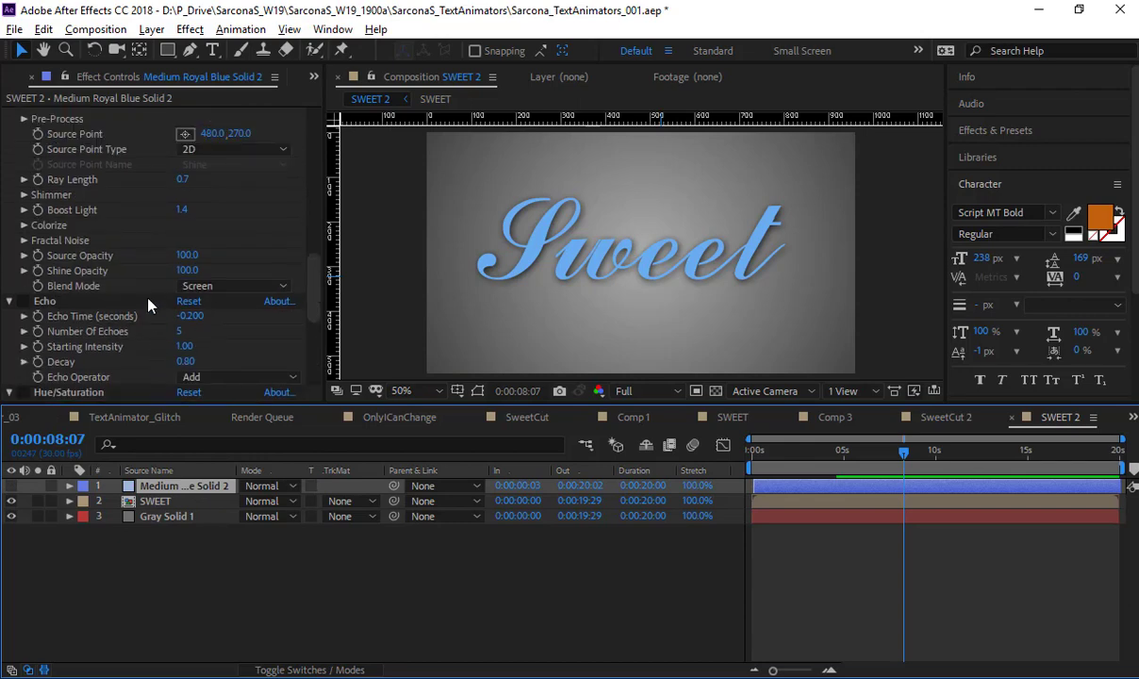
scroll(54, 151, "up", 1)
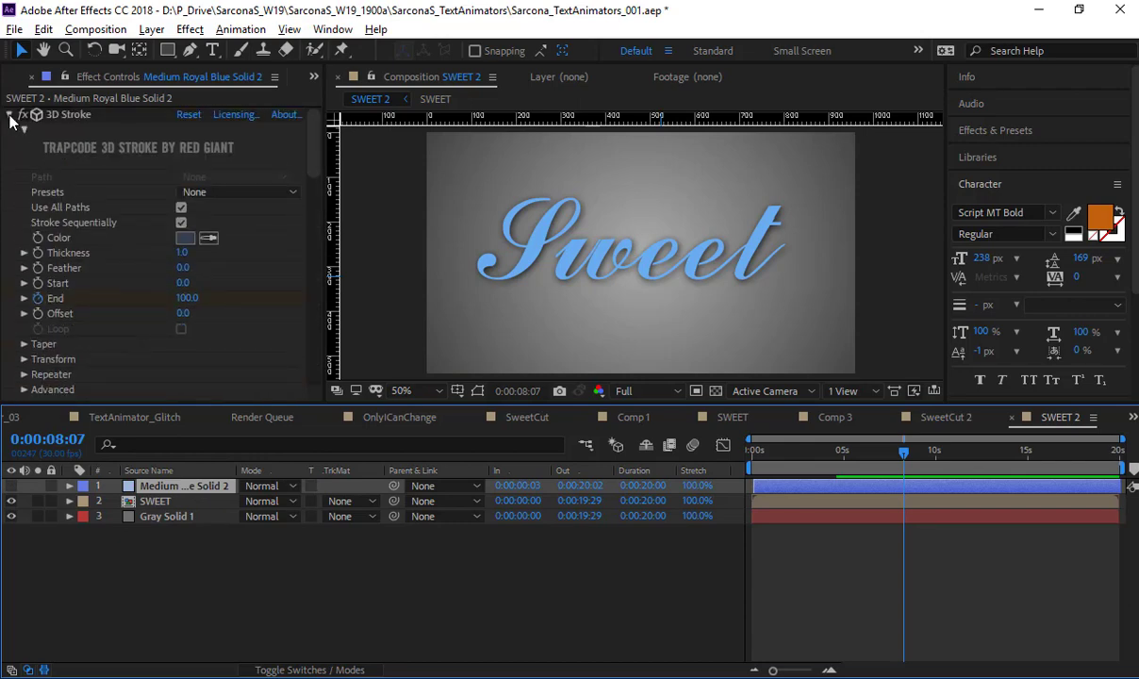
left_click(9, 114)
left_click(8, 132)
left_click(8, 146)
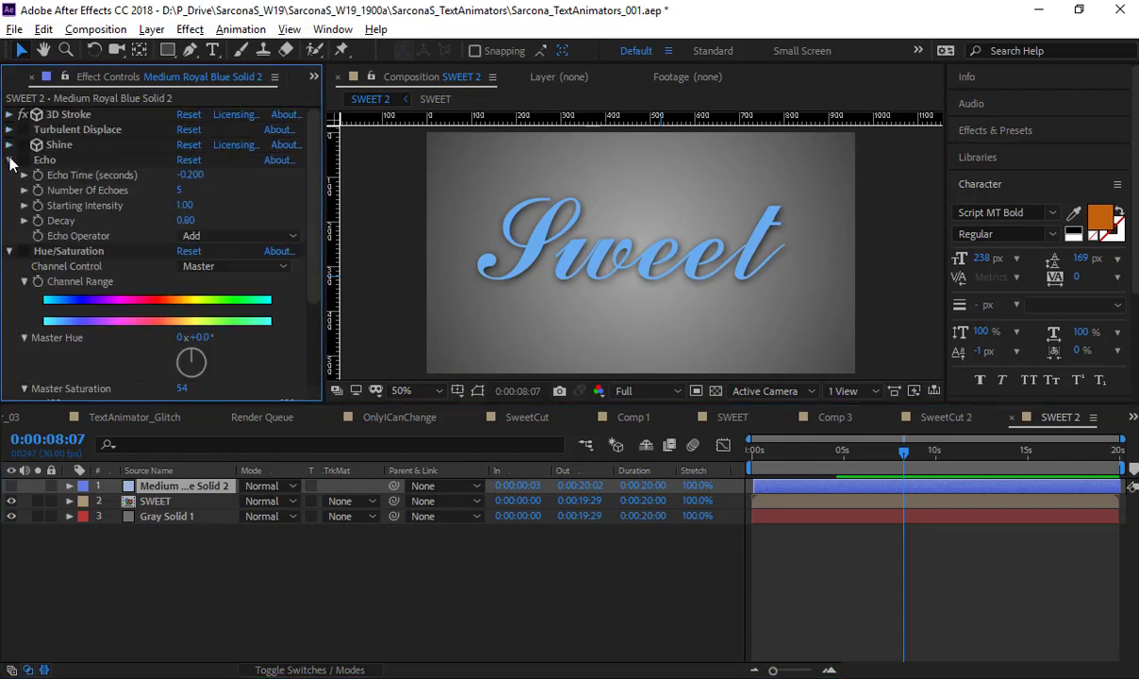
left_click(8, 160)
left_click(8, 175)
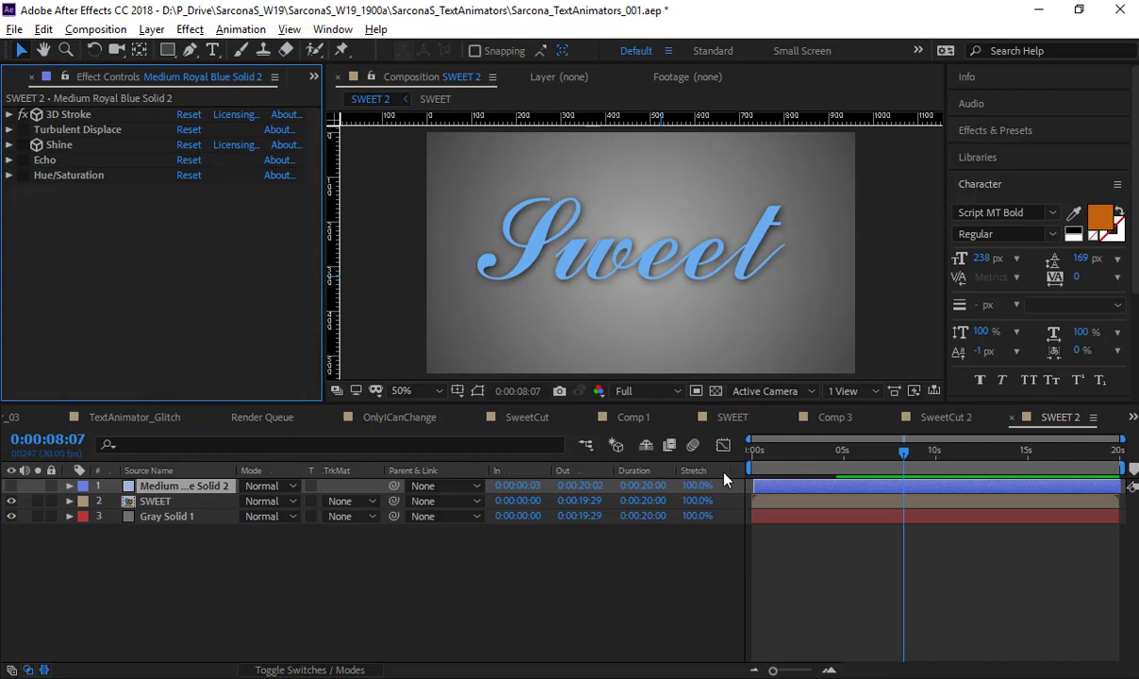
- Preview SWEET 2 from the start with the blue solid visible, and reveal that layer's keyframed properties
key("Home")
key("space")
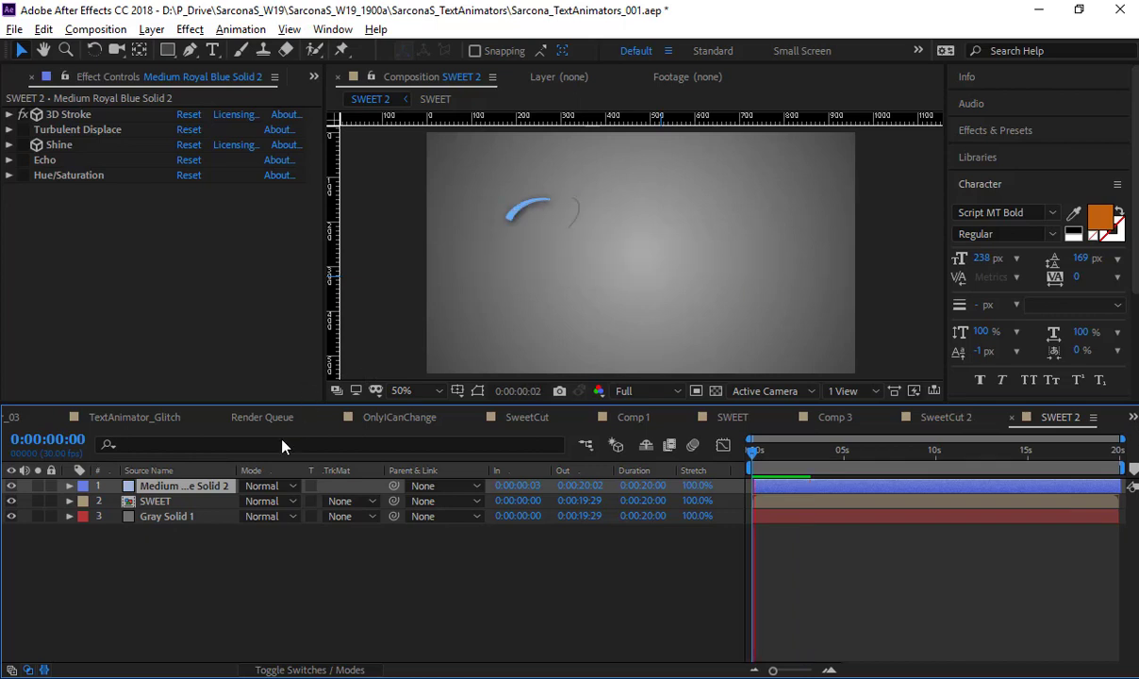
left_click(189, 486)
key("t")
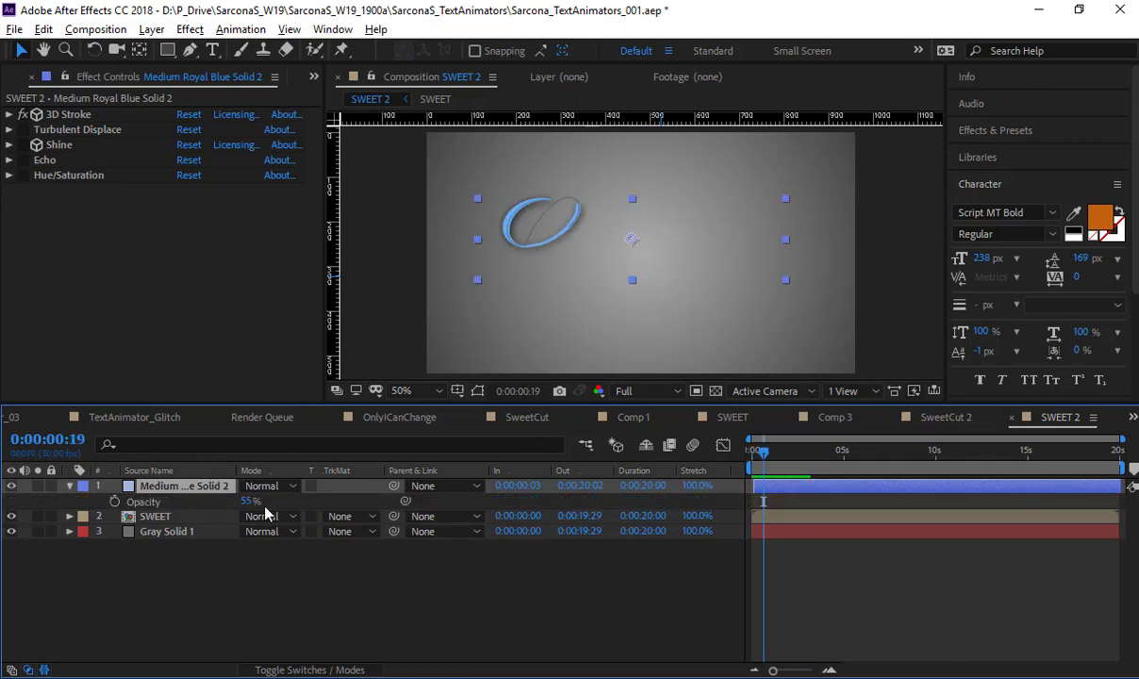
key("u")
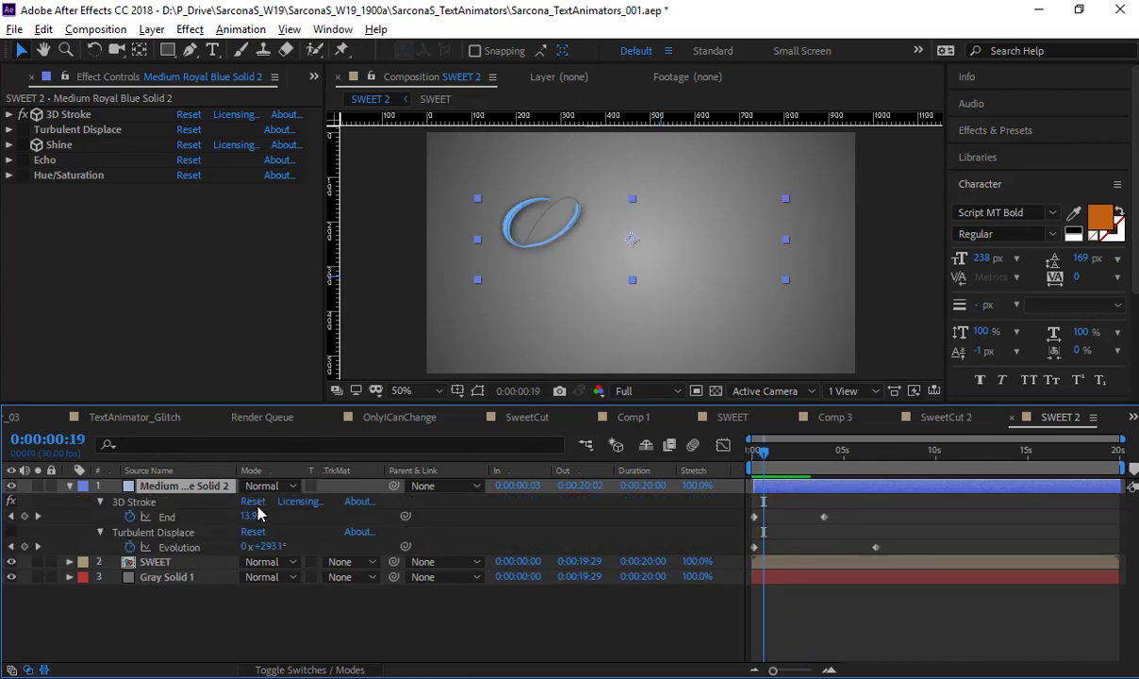
- Move the last keyframe of the blue solid's 3D Stroke End to about 8 seconds and preview the slower outline
left_click(824, 517)
mouse_move(826, 517)
left_mouse_down()
mouse_move(902, 524)
mouse_move(888, 517)
left_mouse_up()
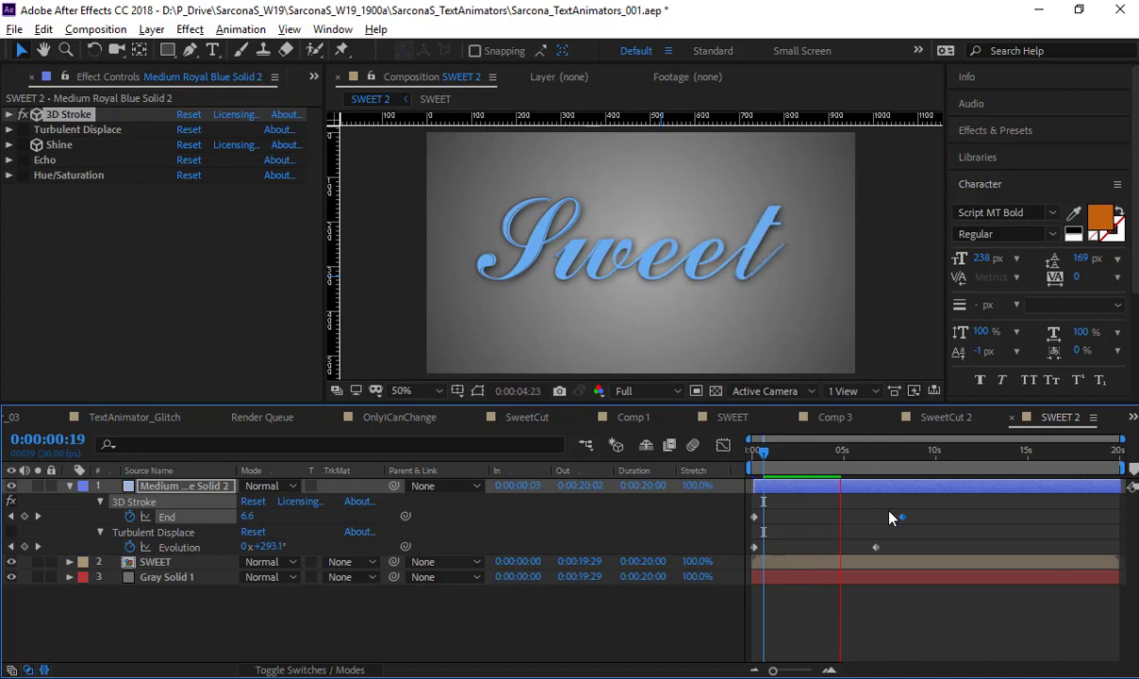
left_click(902, 517)
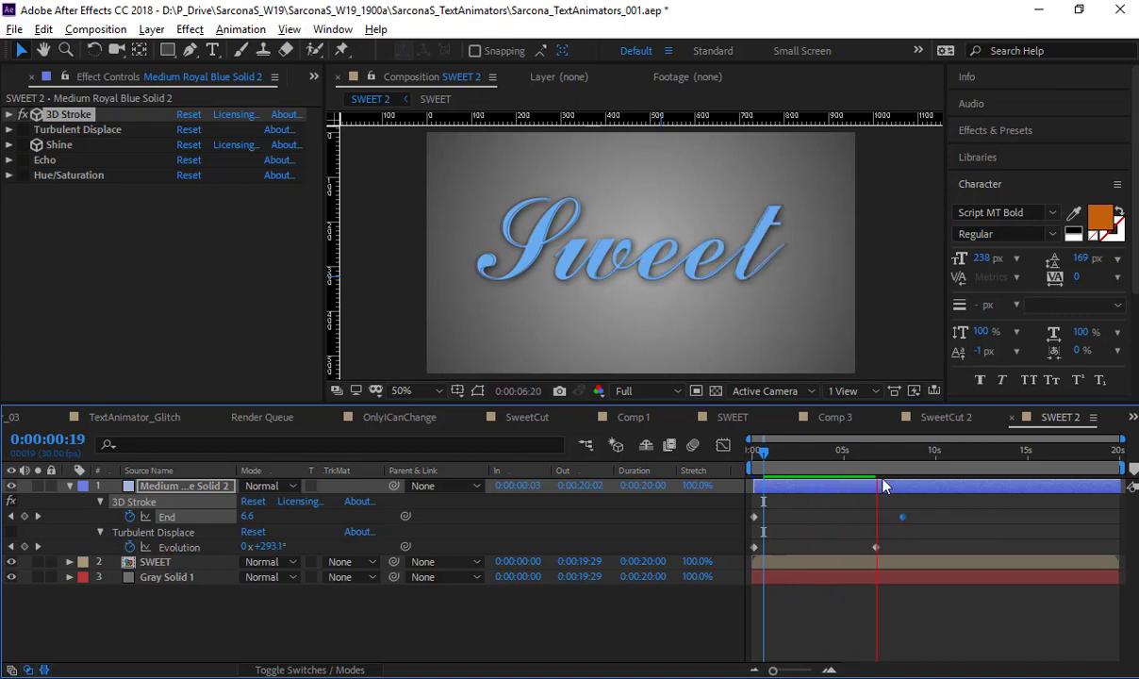
key("space")
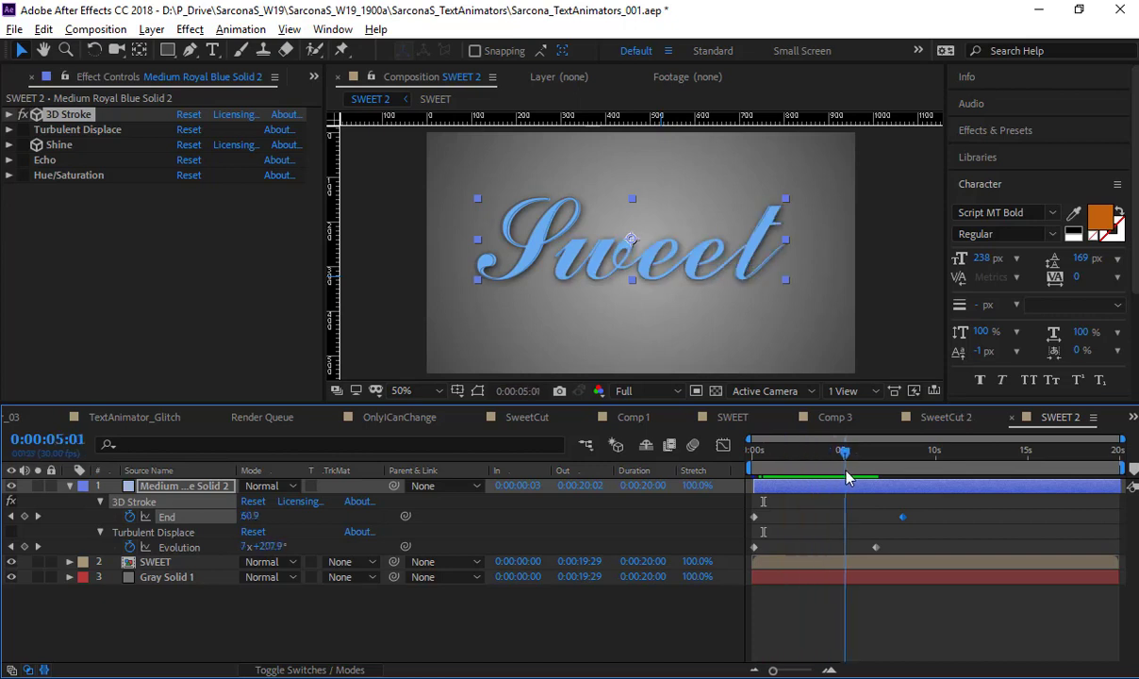
left_click(217, 617)
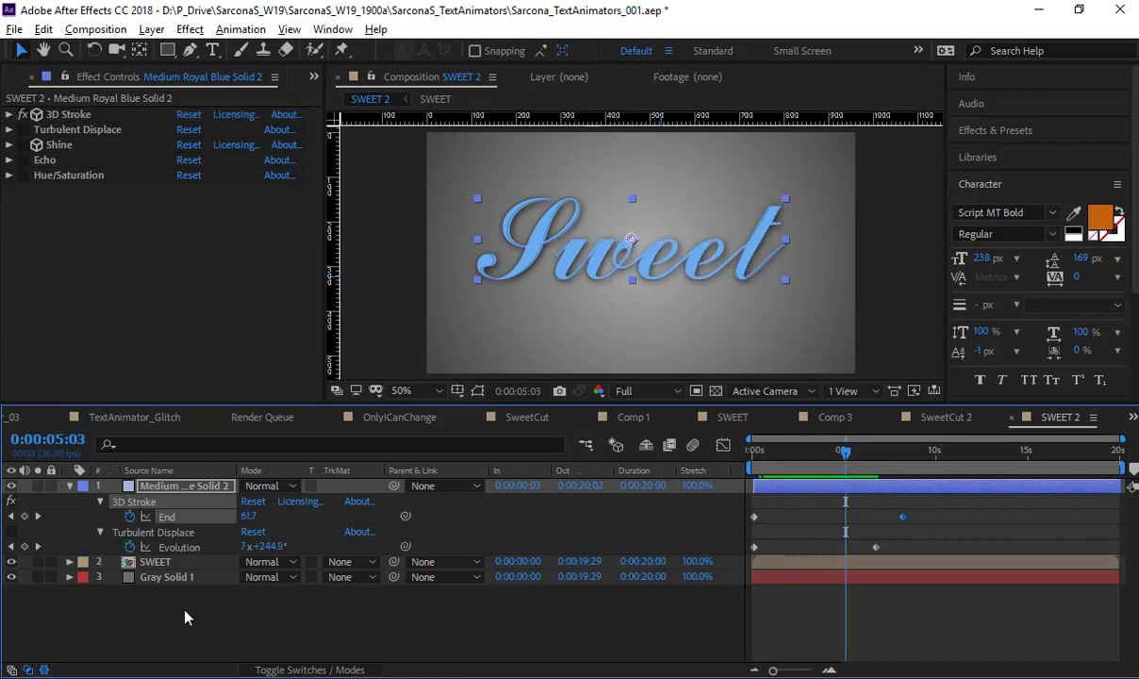
- Set the nested SWEET layer's time stretch factor to 25% and preview the faster reveal
left_click(155, 562)
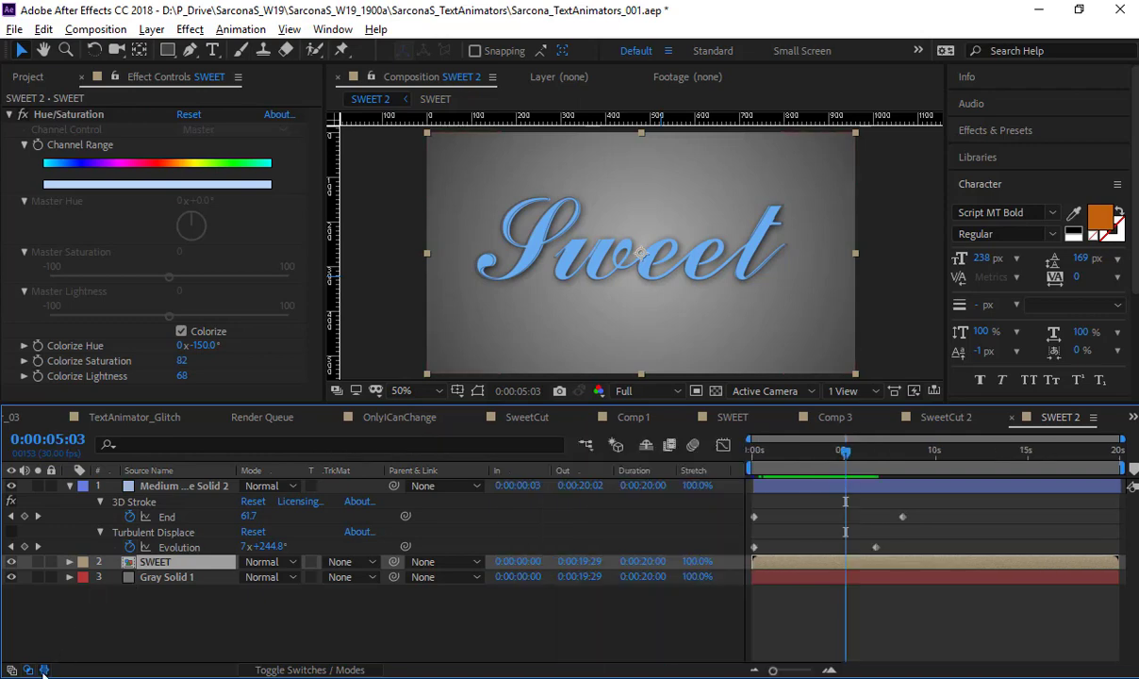
left_click(693, 563)
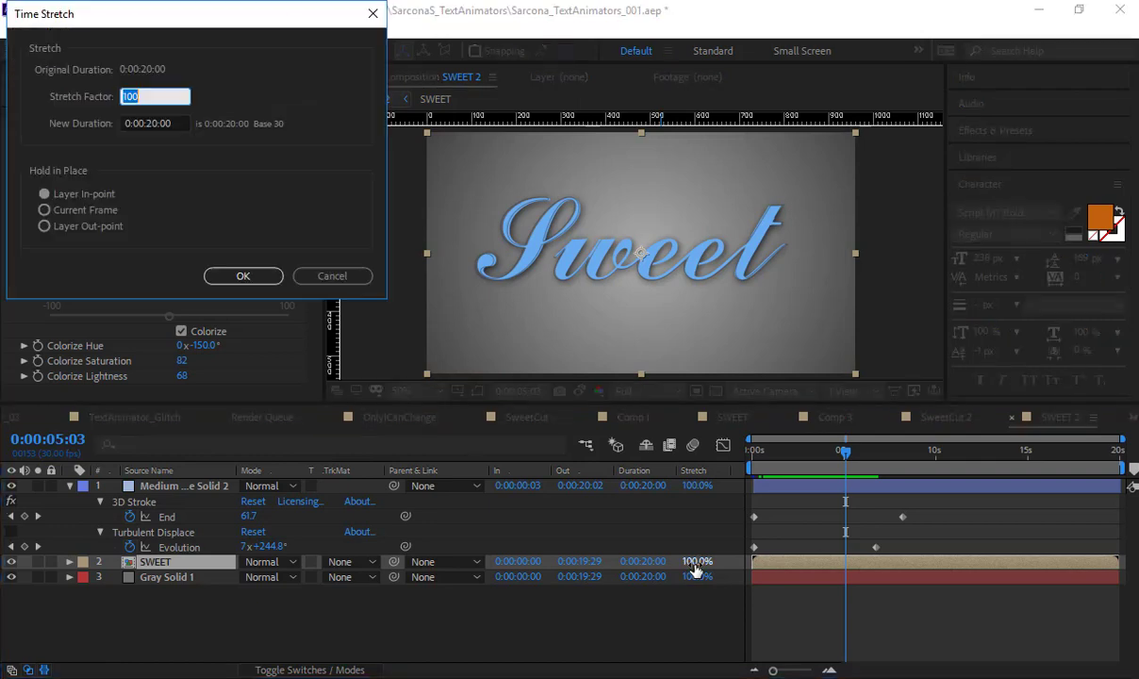
key("Return")
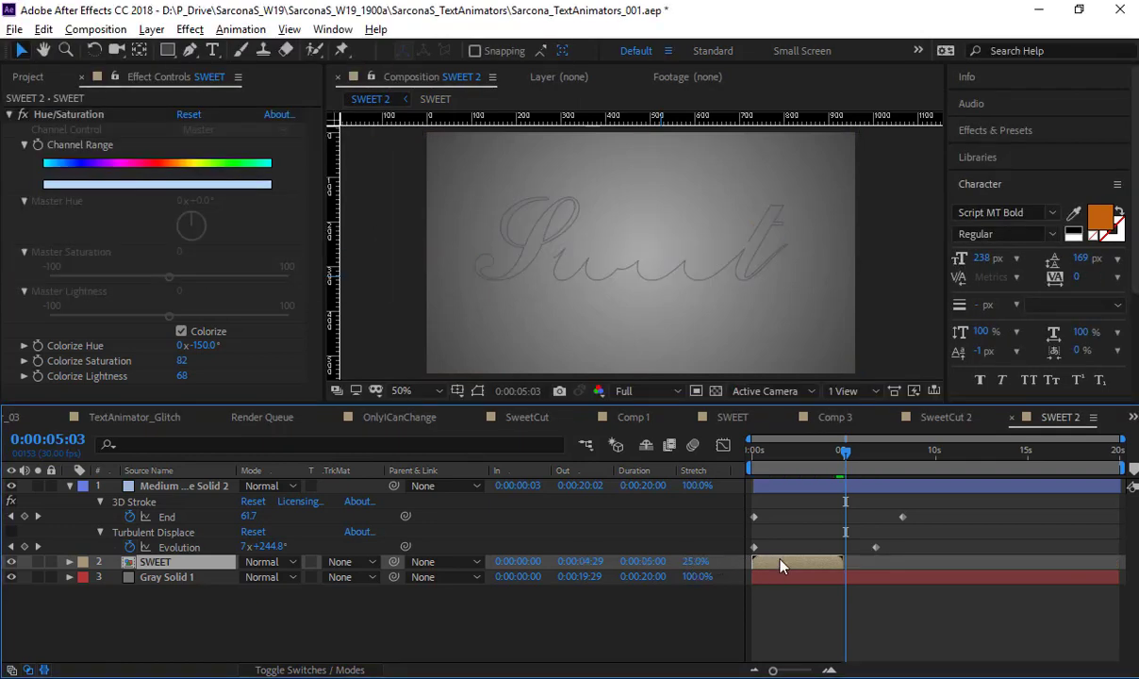
left_click(781, 566)
key("space")
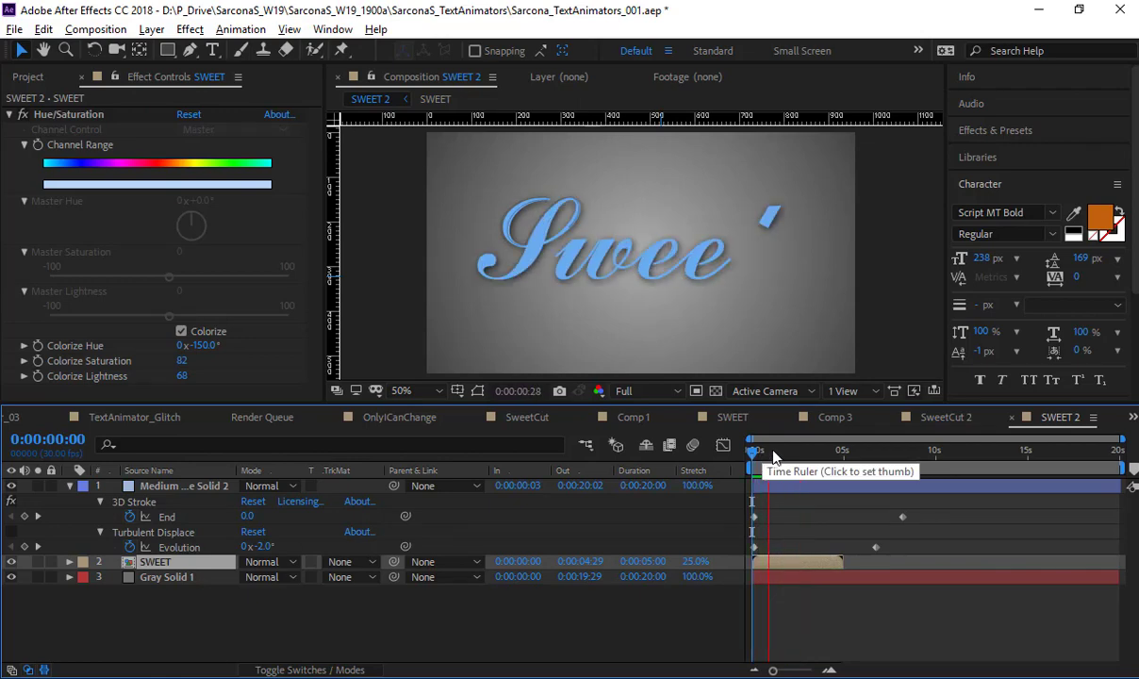
- Set the SWEET layer's stretch factor to 50% and preview the reveal
left_click(697, 563)
type("50")
key("Return")
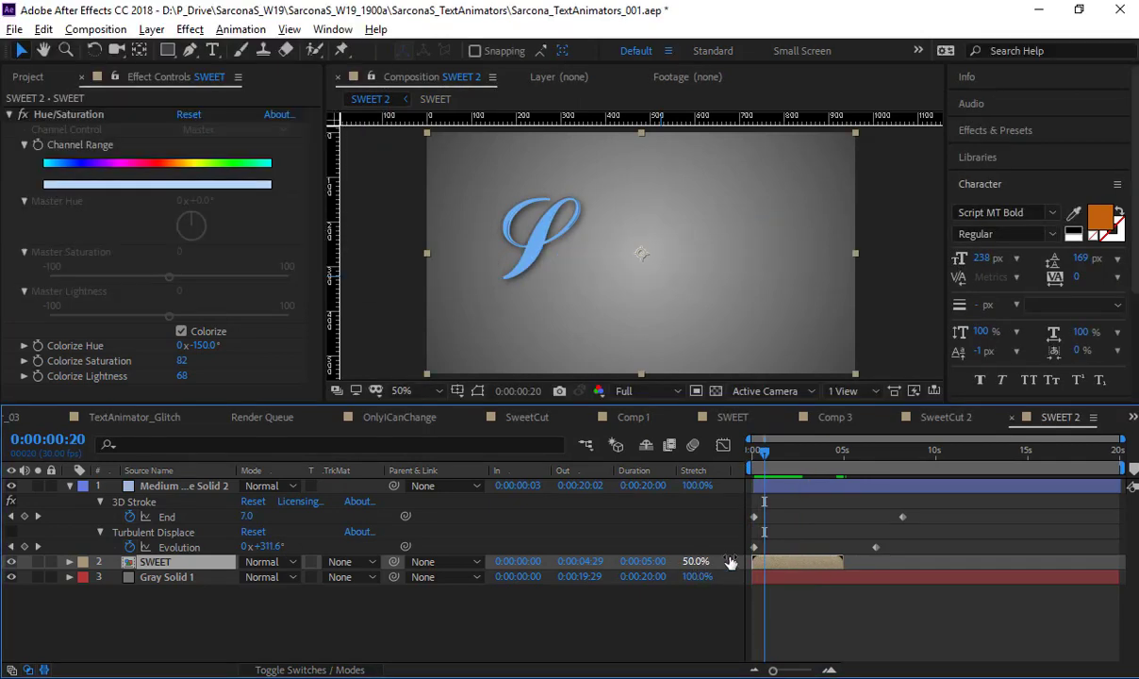
key("space")
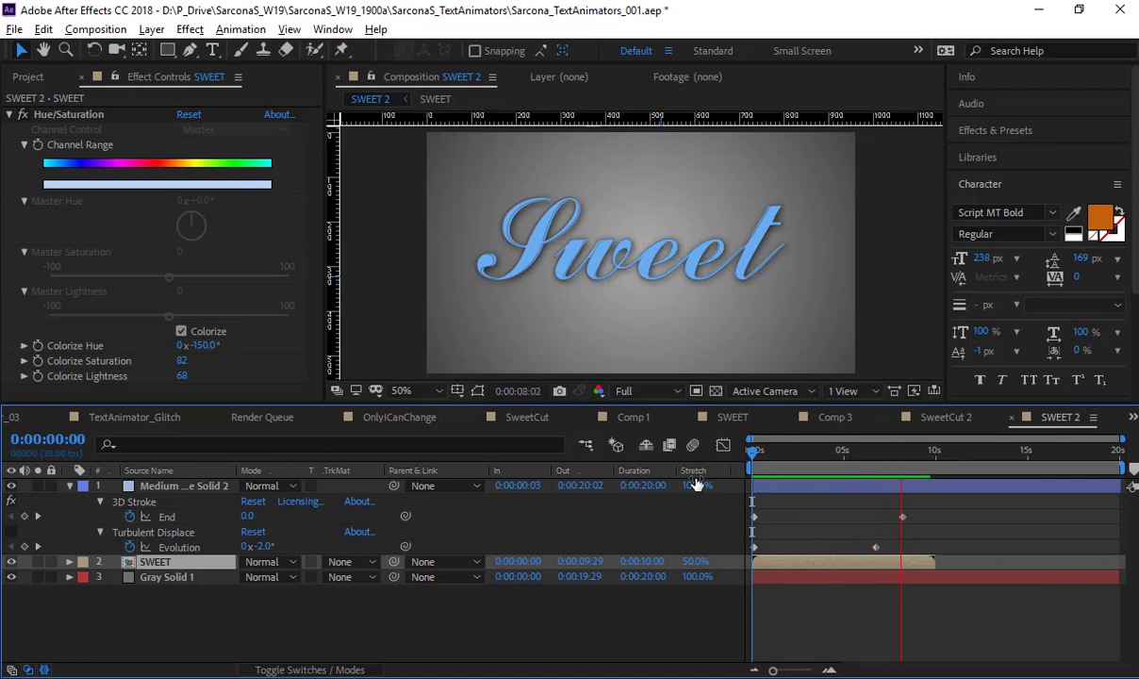
key("space")
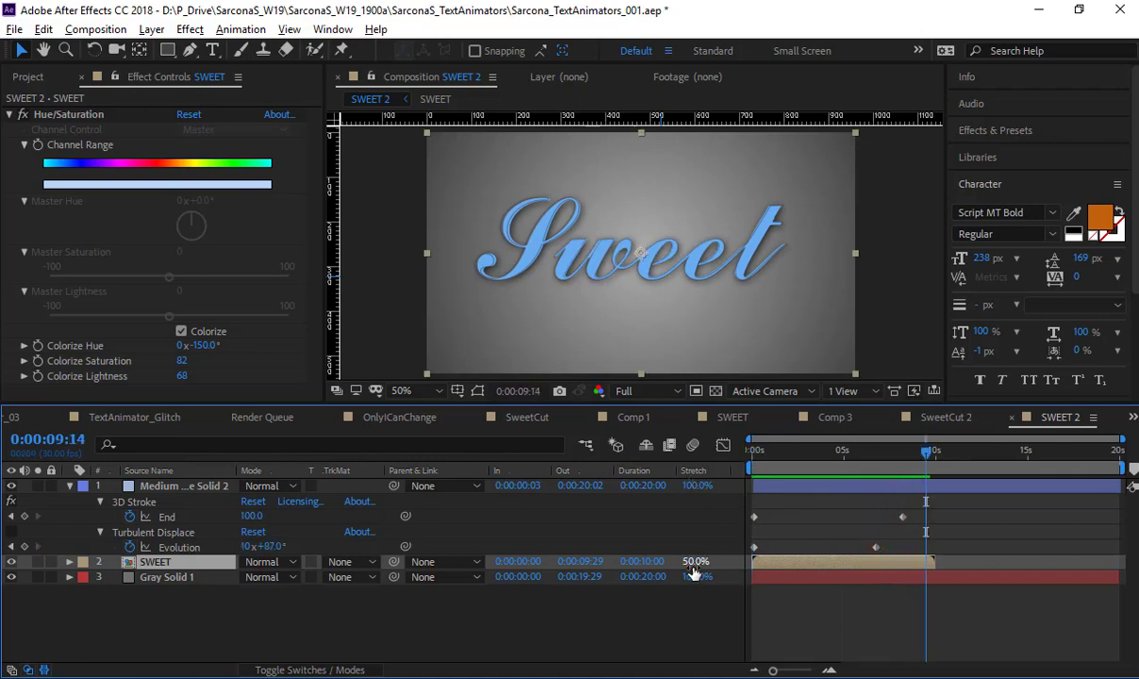
- Set the SWEET layer's stretch factor to 300% and preview the slowed reveal from the start
left_click(691, 567)
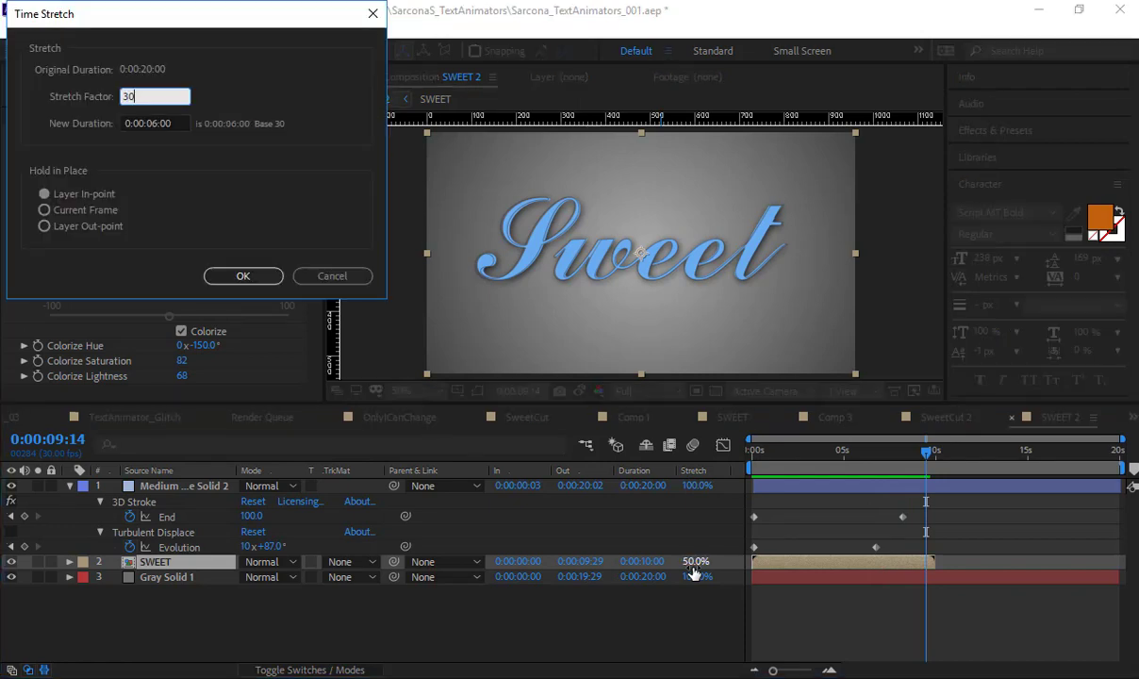
type("300")
key("Return")
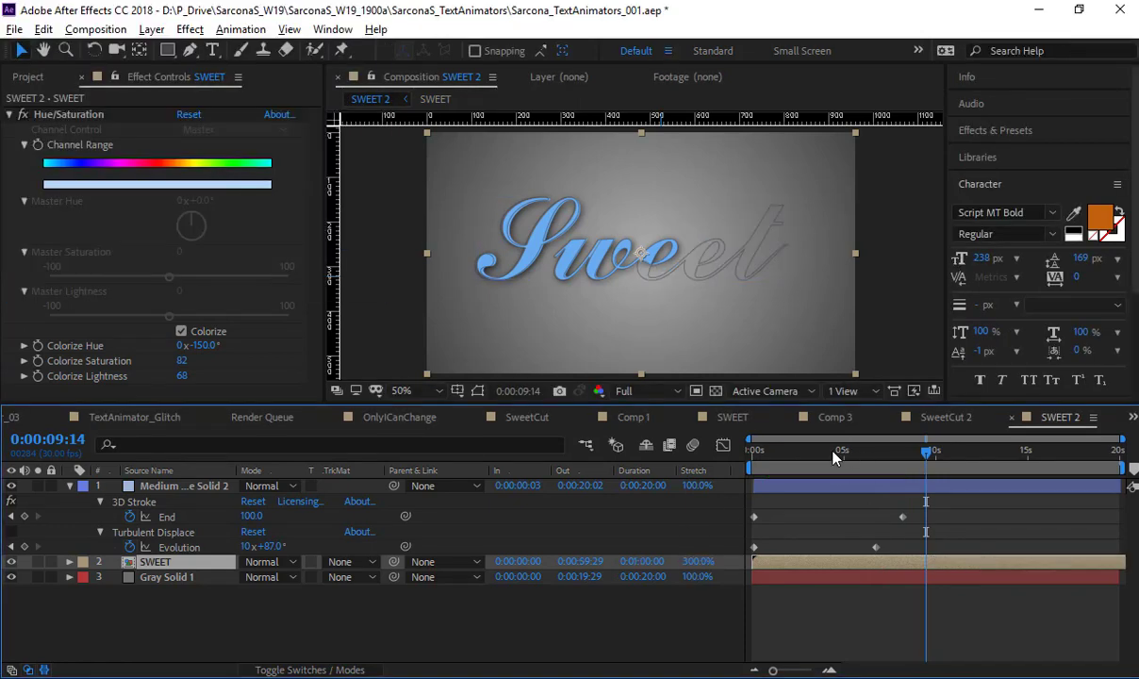
key("Home")
key("space")
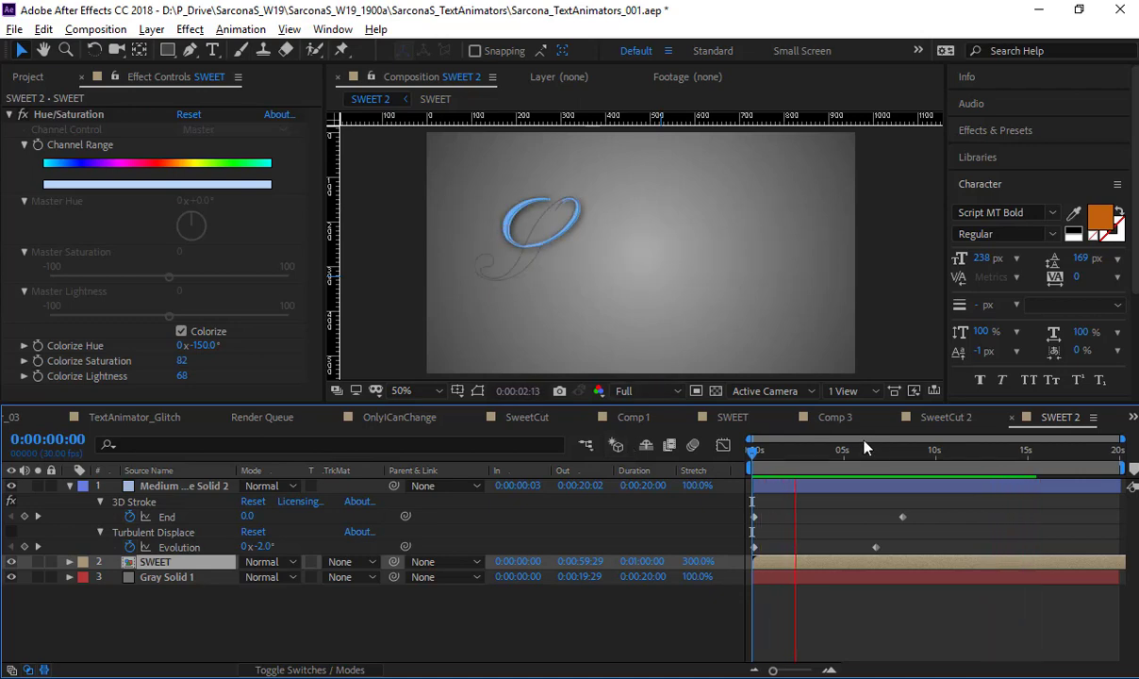
key("space")
- Return the SWEET layer's stretch factor to 25% and play the comp from the start
left_click(700, 562)
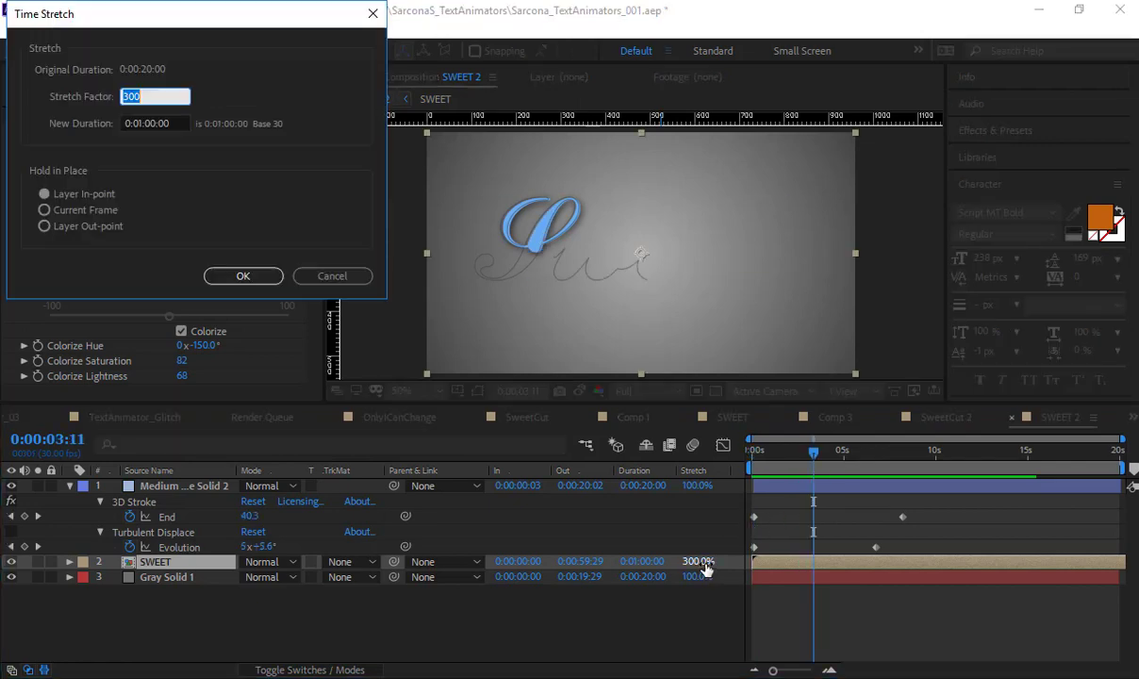
type("25")
key("Return")
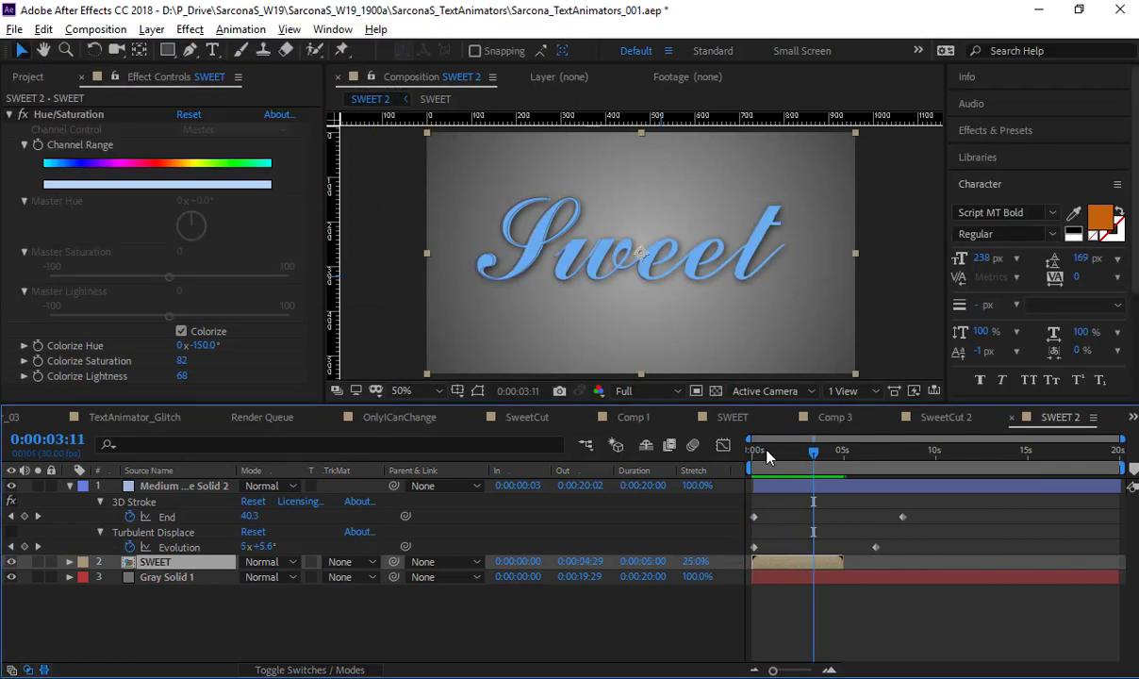
key("Home")
key("space")
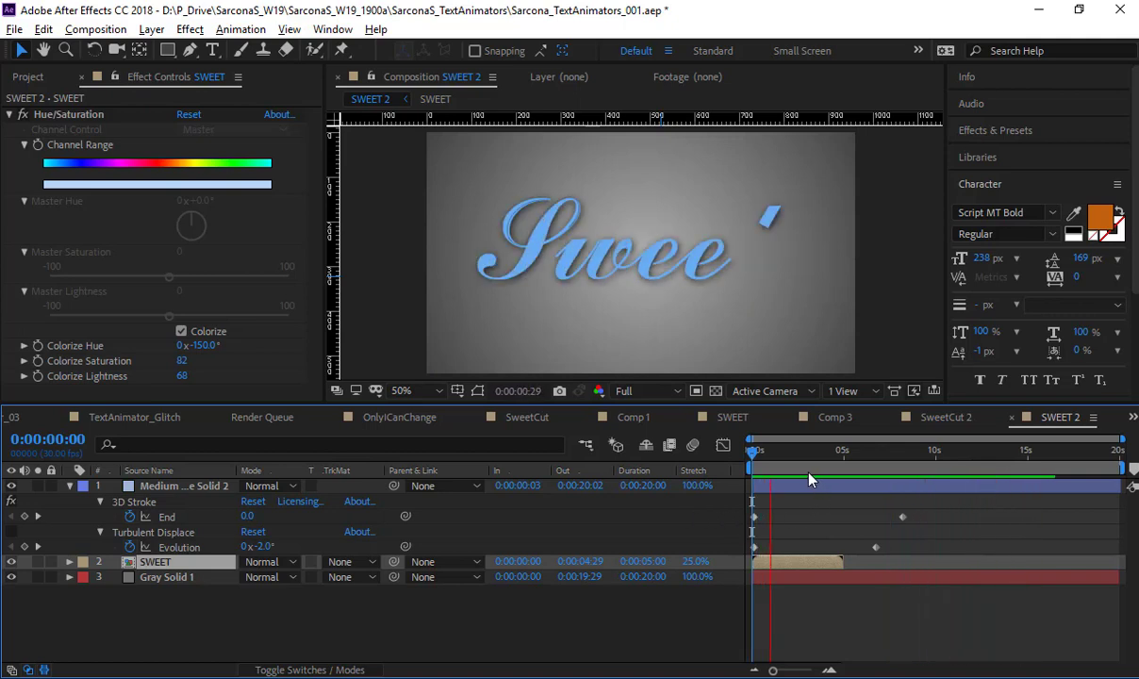
- Stop the preview and move the last 3D Stroke End keyframe to just before the 5-second mark
key("space")
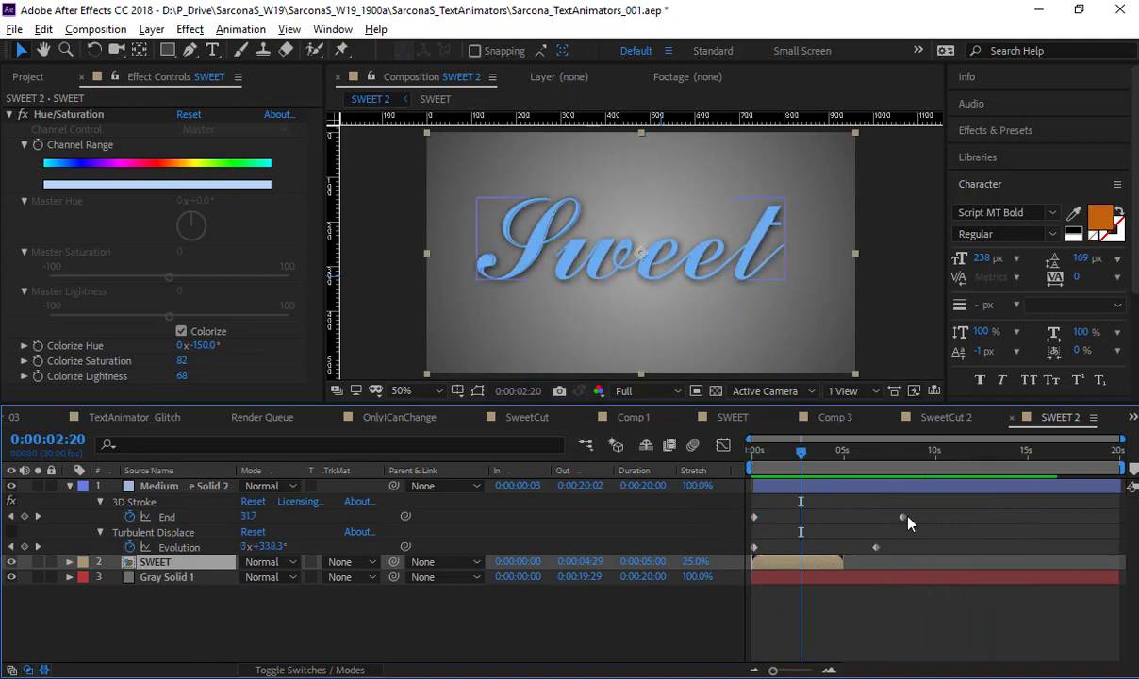
left_click_drag(902, 517, 834, 518)
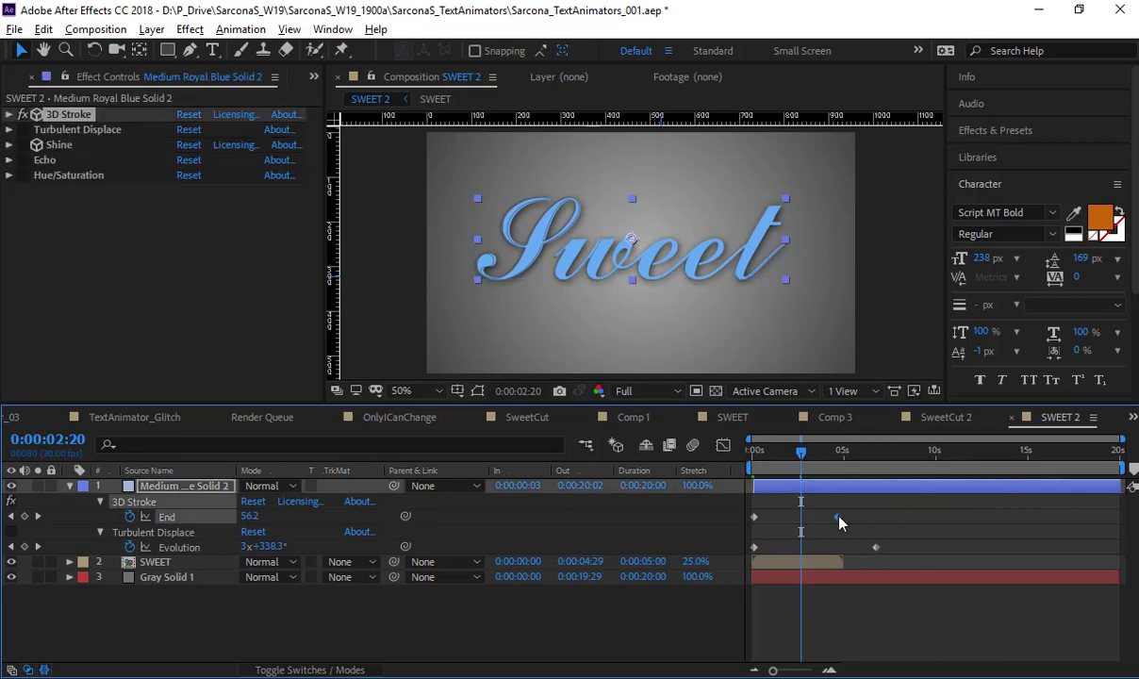
left_click(552, 608)
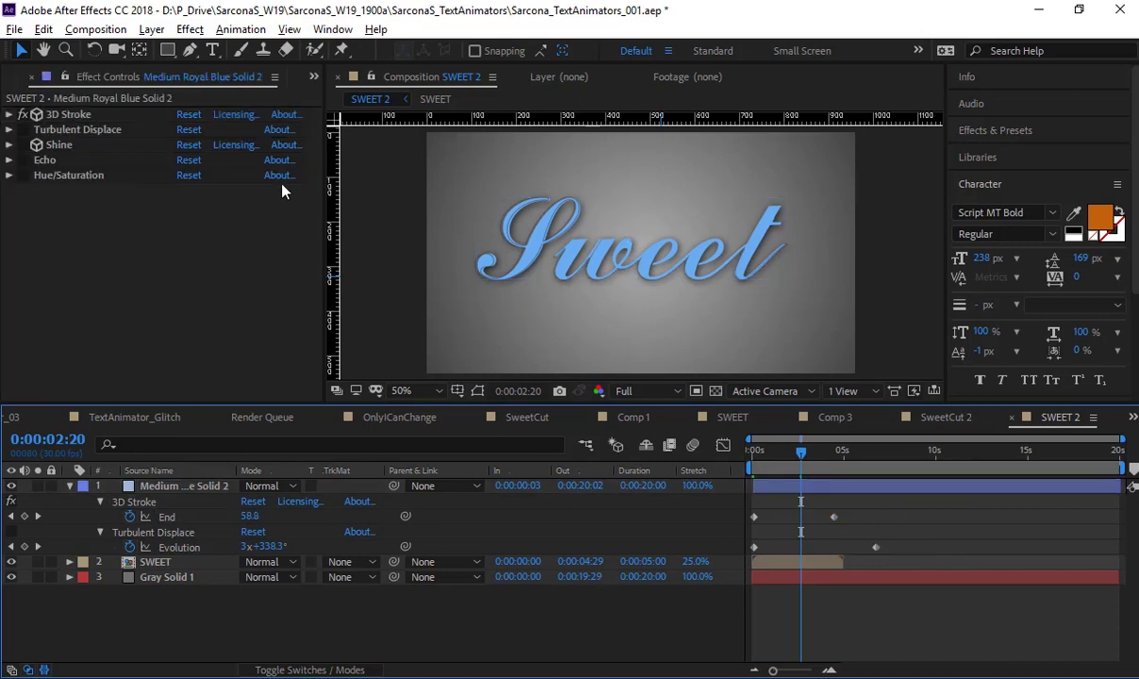
- Compare the letter S with 3D Stroke off and on, and enable Turbulent Displace on the blue solid
scroll(409, 183, "up", 2)
key("space")
left_click_drag(406, 196, 717, 212)
left_click_drag(575, 136, 622, 229)
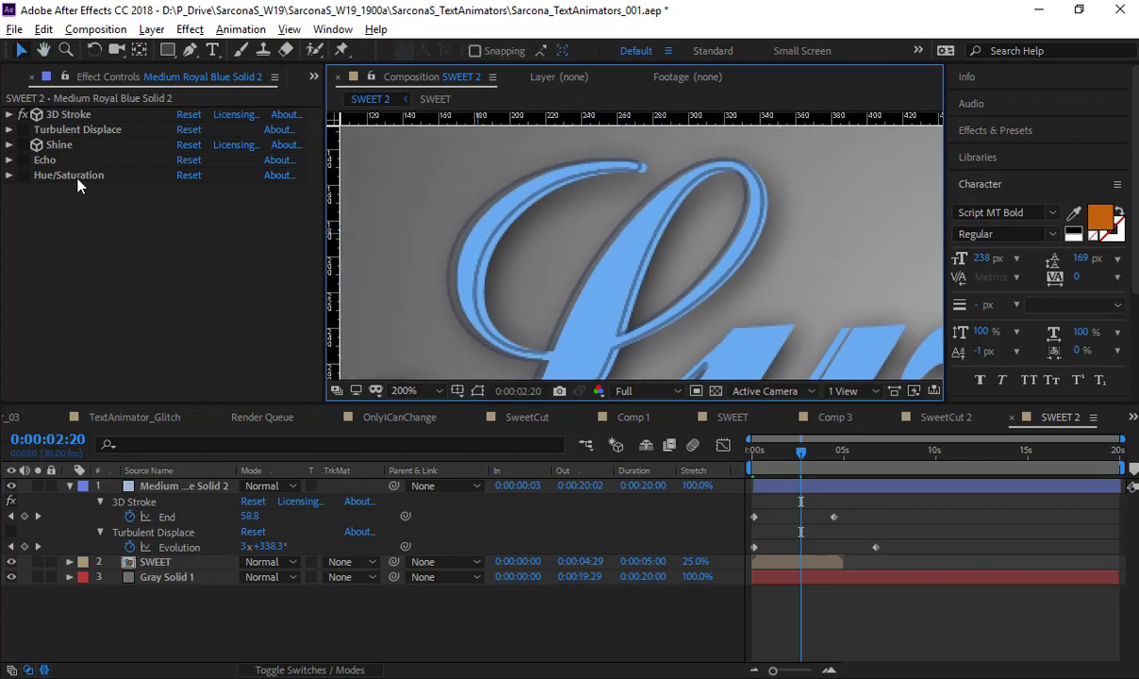
left_click(68, 114)
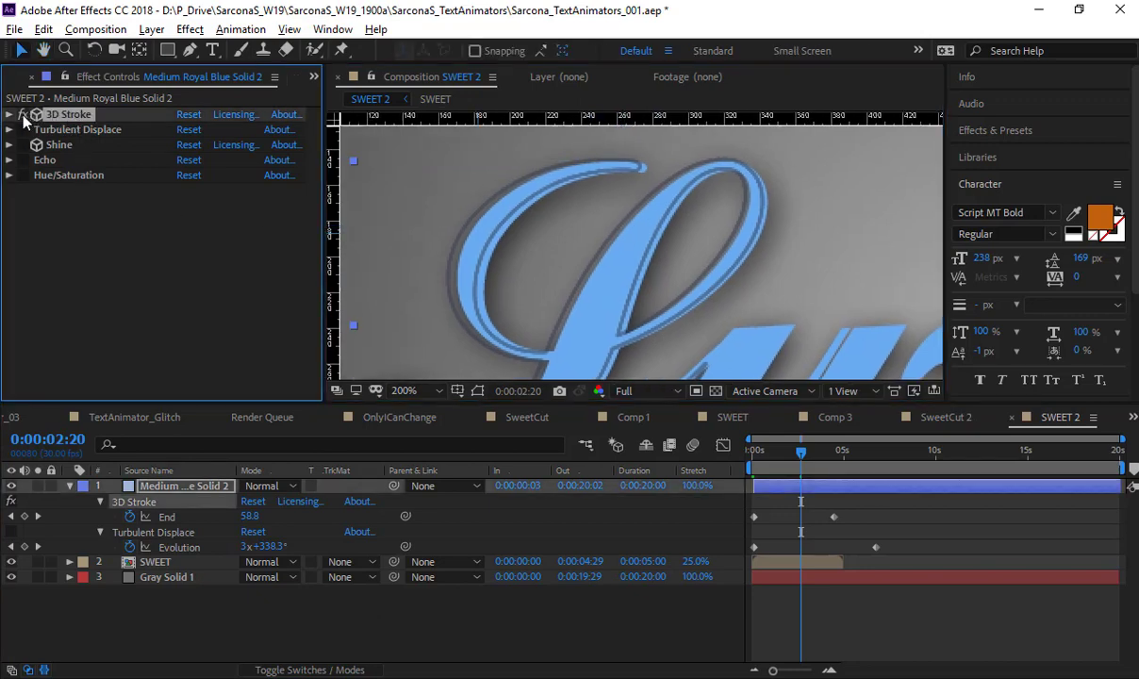
left_click(23, 114)
left_click(22, 115)
left_click(23, 130)
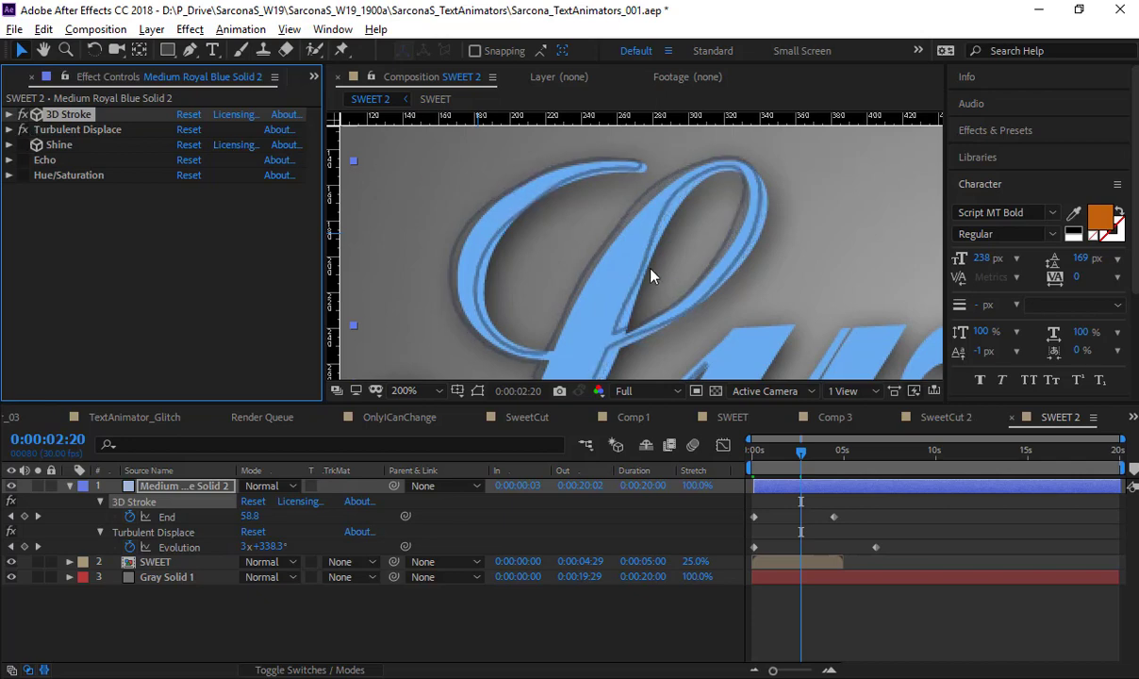
- Compare the lower curve of the S with Turbulent Displace off and on, leaving the effect enabled
left_click_drag(651, 269, 632, 179)
left_click_drag(567, 289, 668, 216)
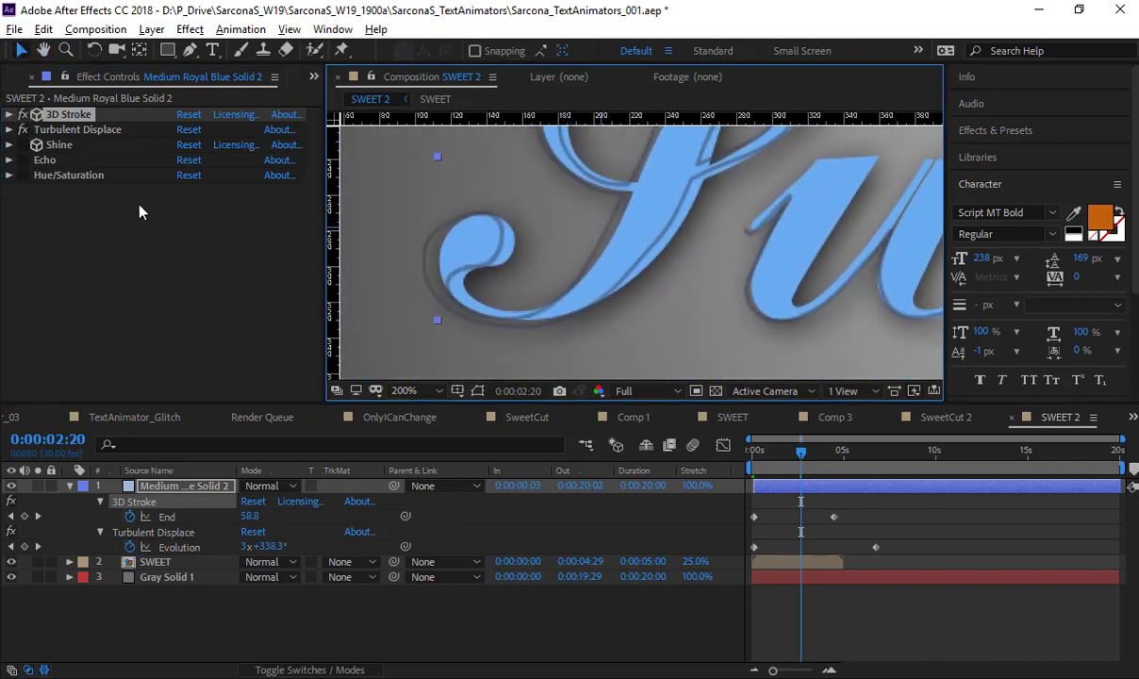
left_click(25, 131)
left_click(26, 131)
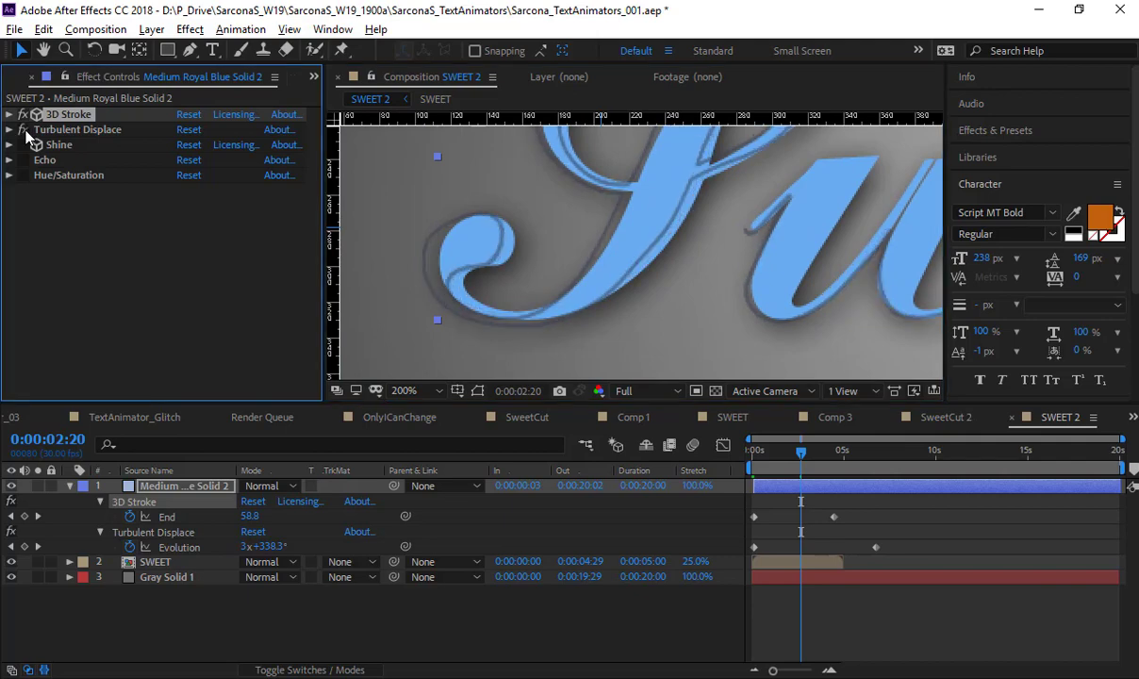
left_click(25, 131)
left_click(25, 131)
- Try the Shine effect on the blue solid with Ray Length 2.9 and Boost Light 41.1
left_click(54, 147)
left_click(11, 146)
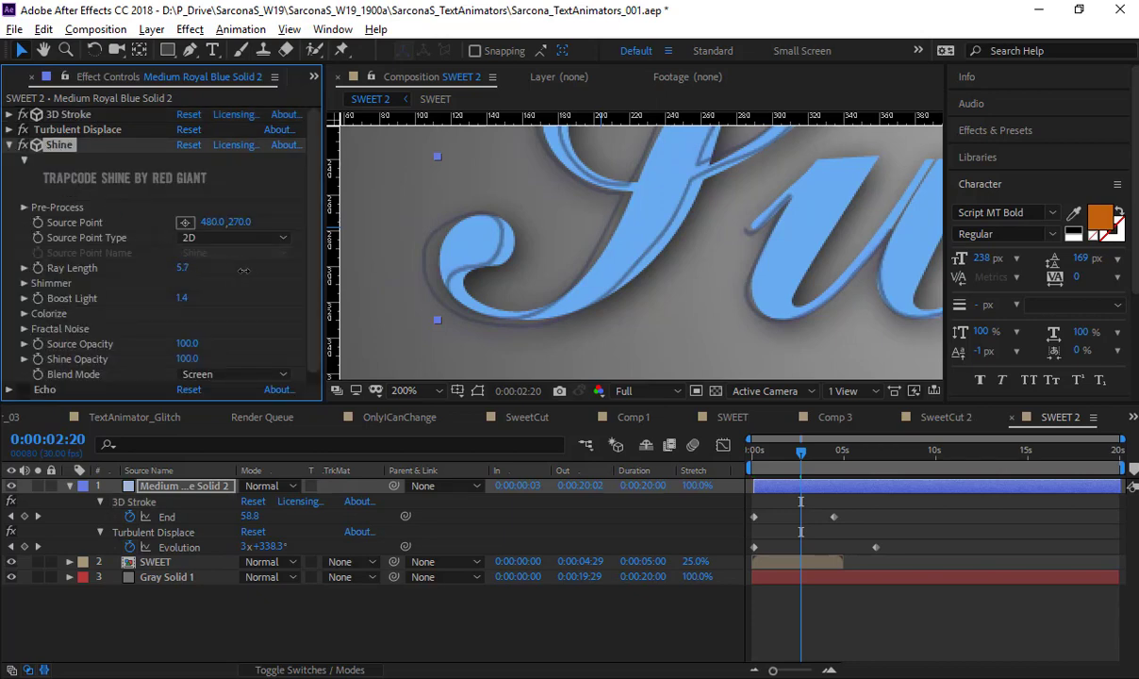
left_click_drag(213, 272, 198, 259)
scroll(597, 239, "down", 2)
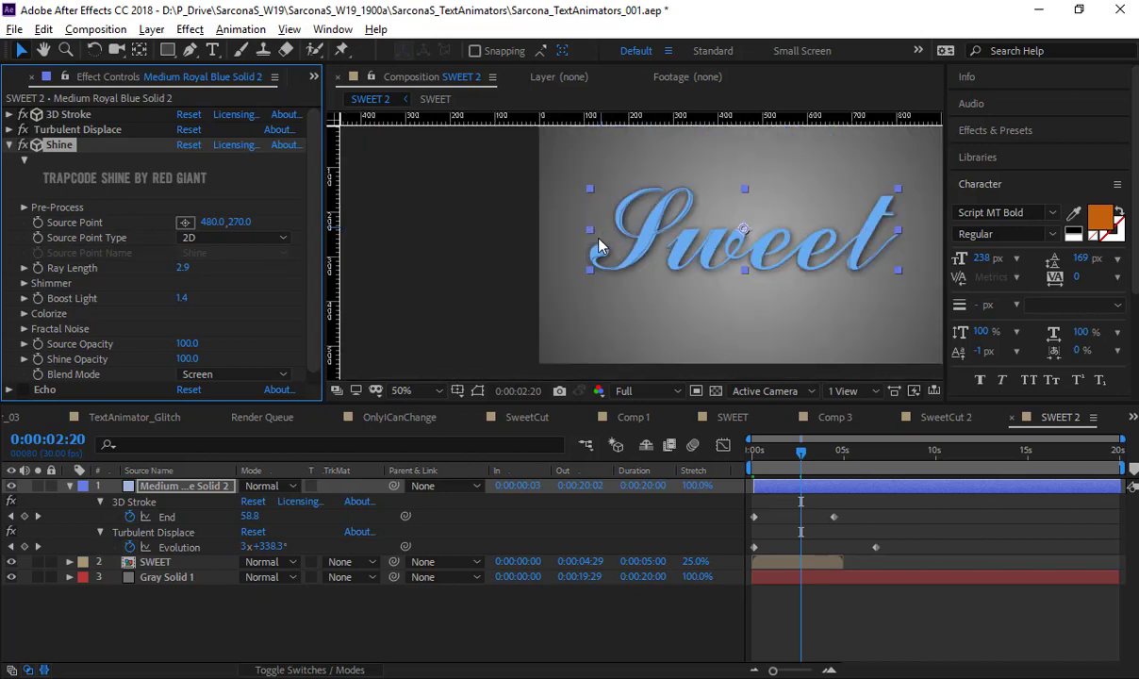
scroll(595, 242, "up", 1)
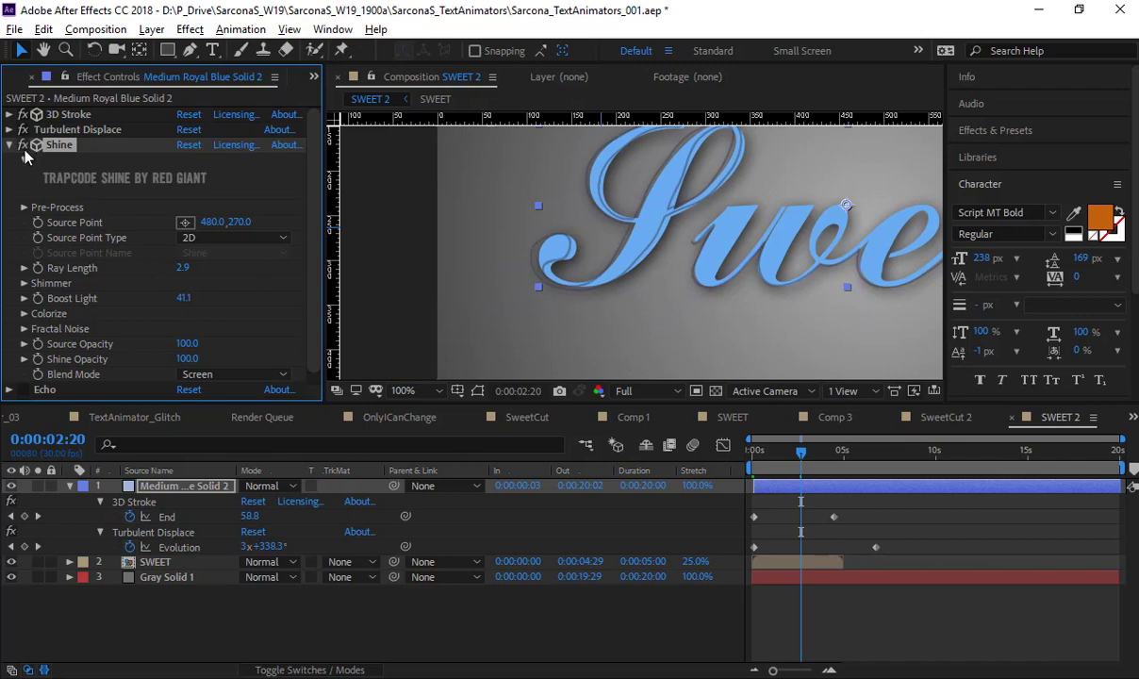
left_click(23, 206)
left_click(24, 207)
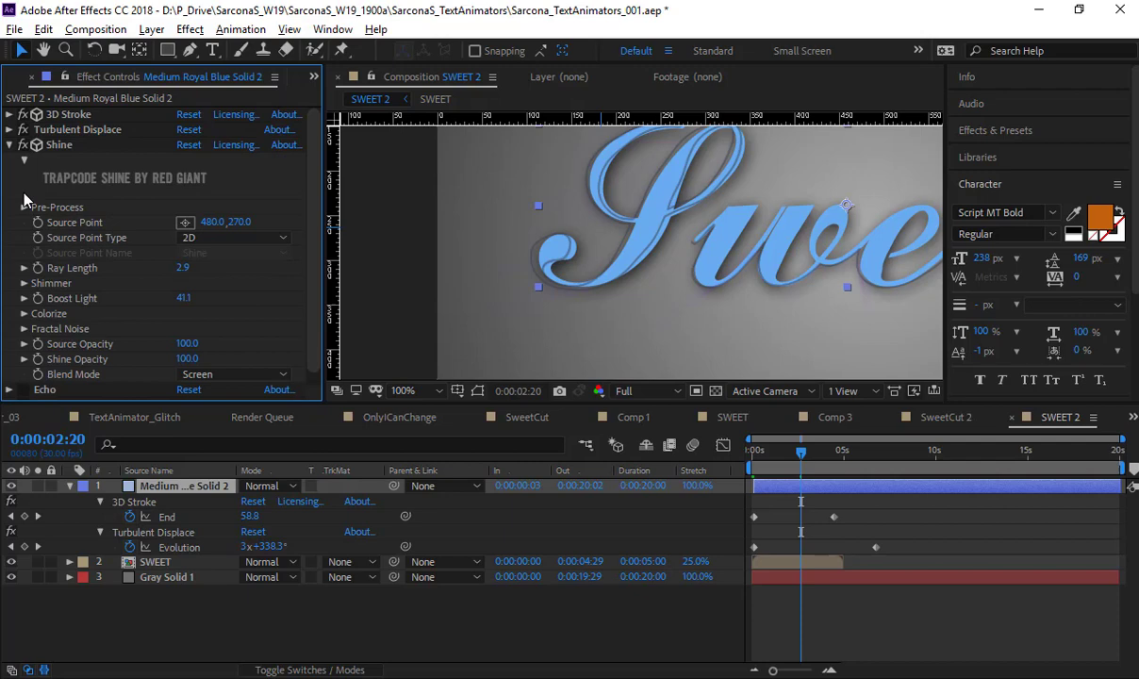
- Delete the Shine effect from the blue solid, enable Echo and inspect the outline close up
left_click(45, 146)
key("Delete")
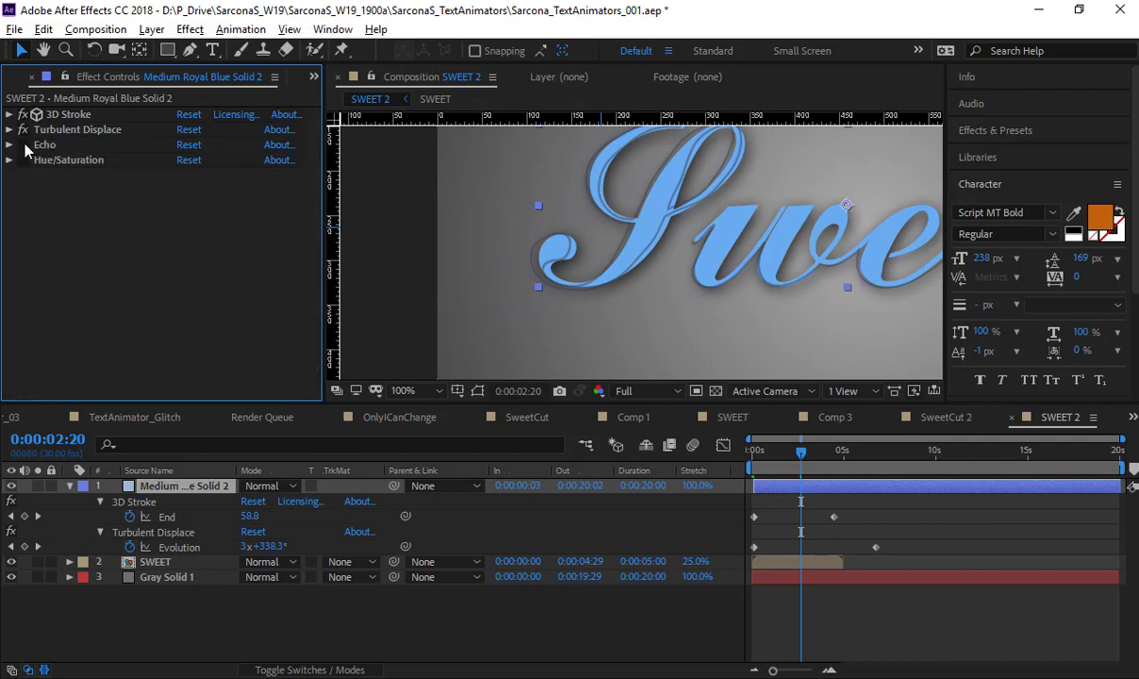
left_click(23, 145)
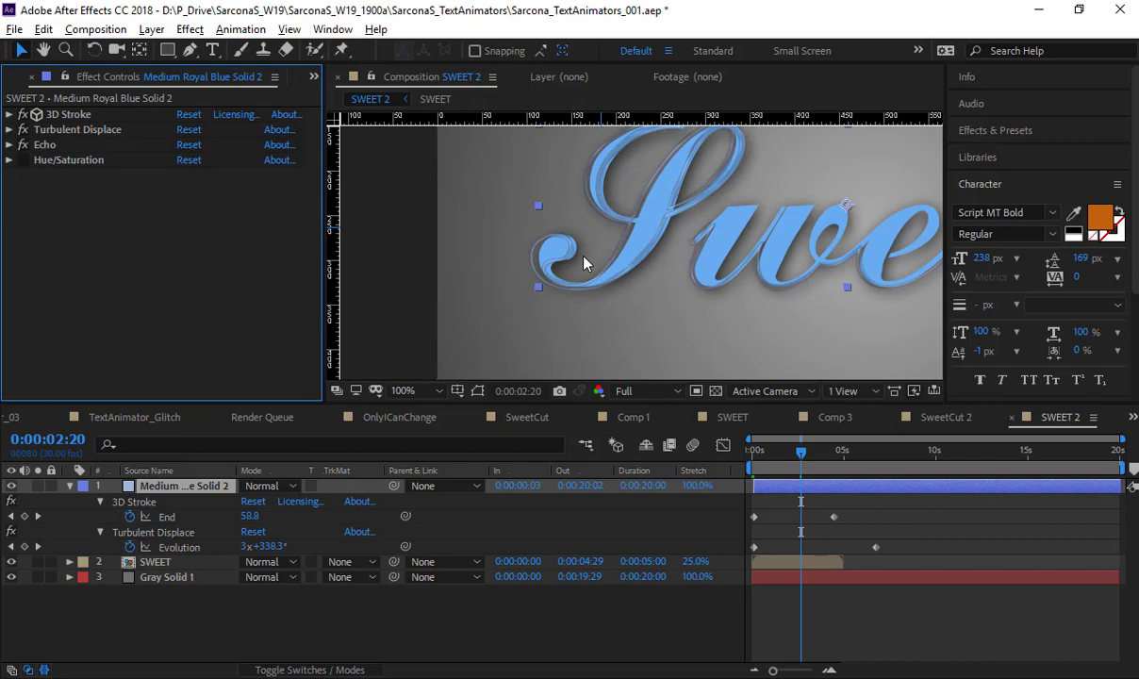
key("period")
key("period")
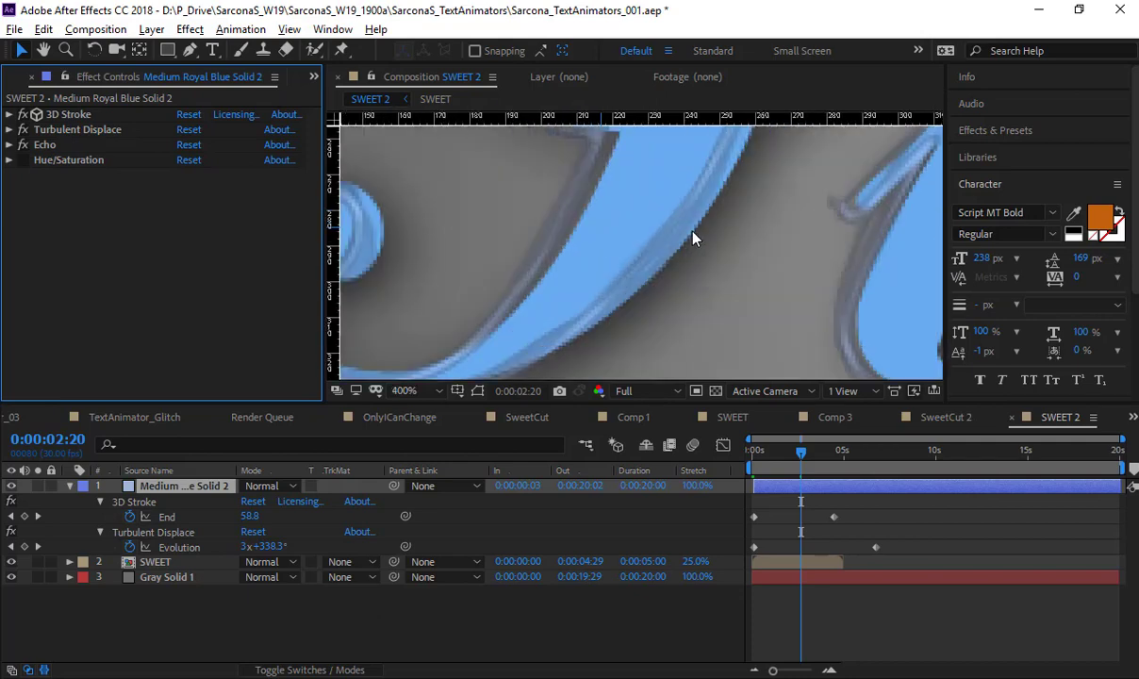
- Try Echo Decay values of 1 and 0.5 on the blue solid, and restore the Decay to 0.8
left_click_drag(754, 206, 610, 280)
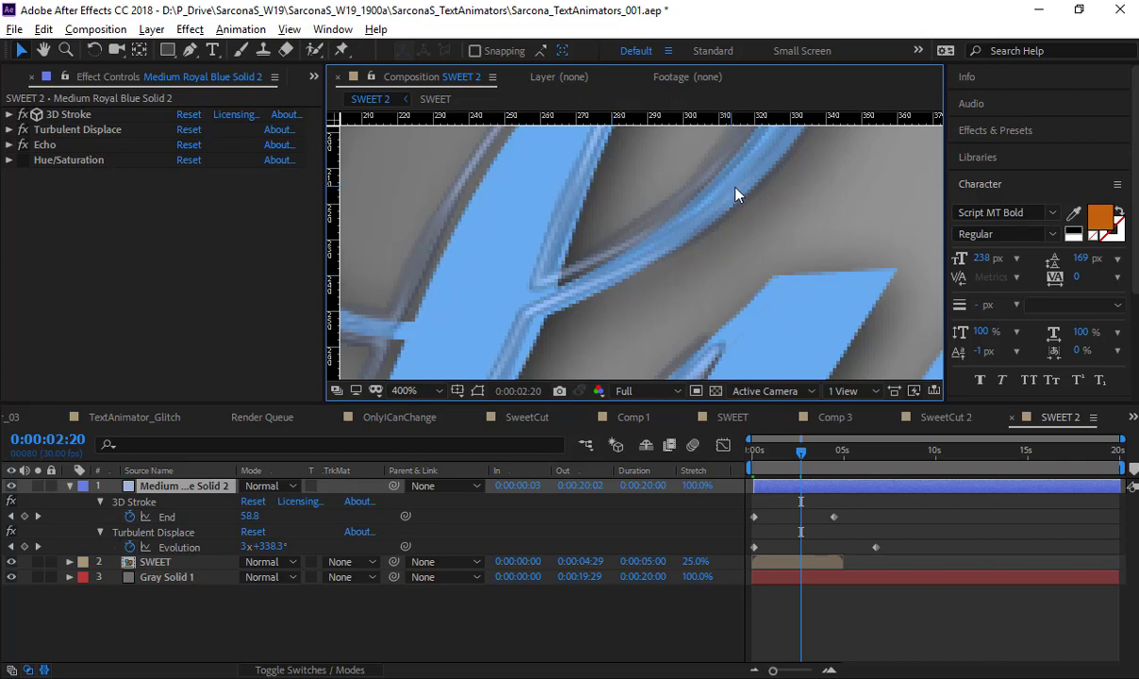
left_click_drag(736, 188, 701, 290)
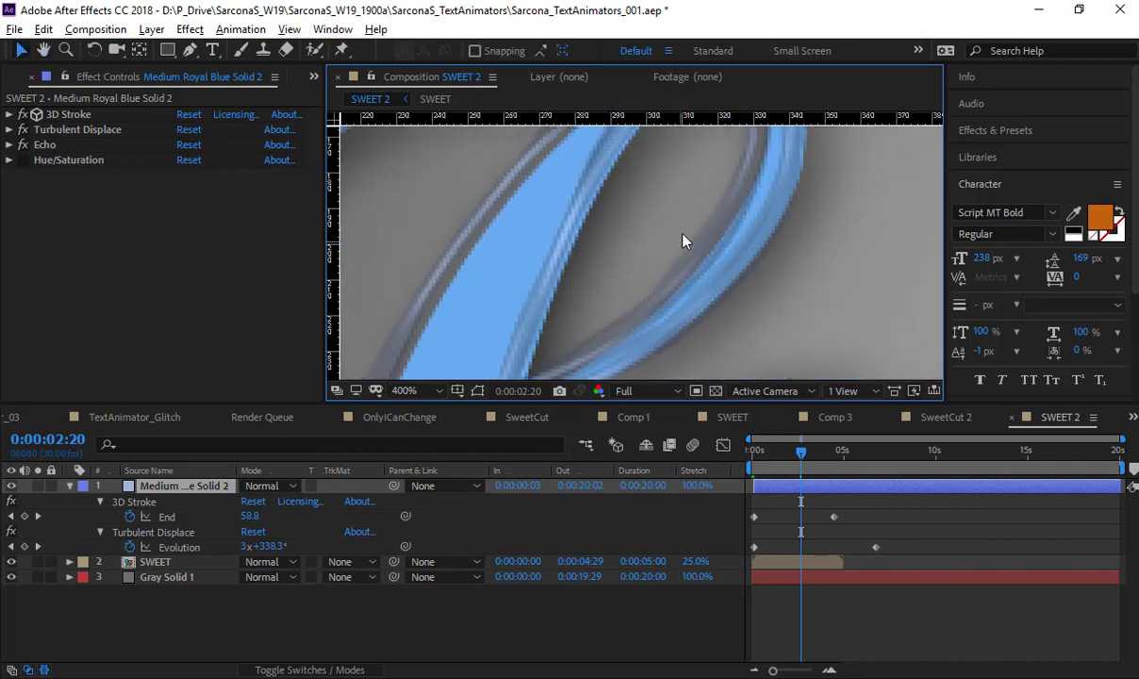
left_click(8, 145)
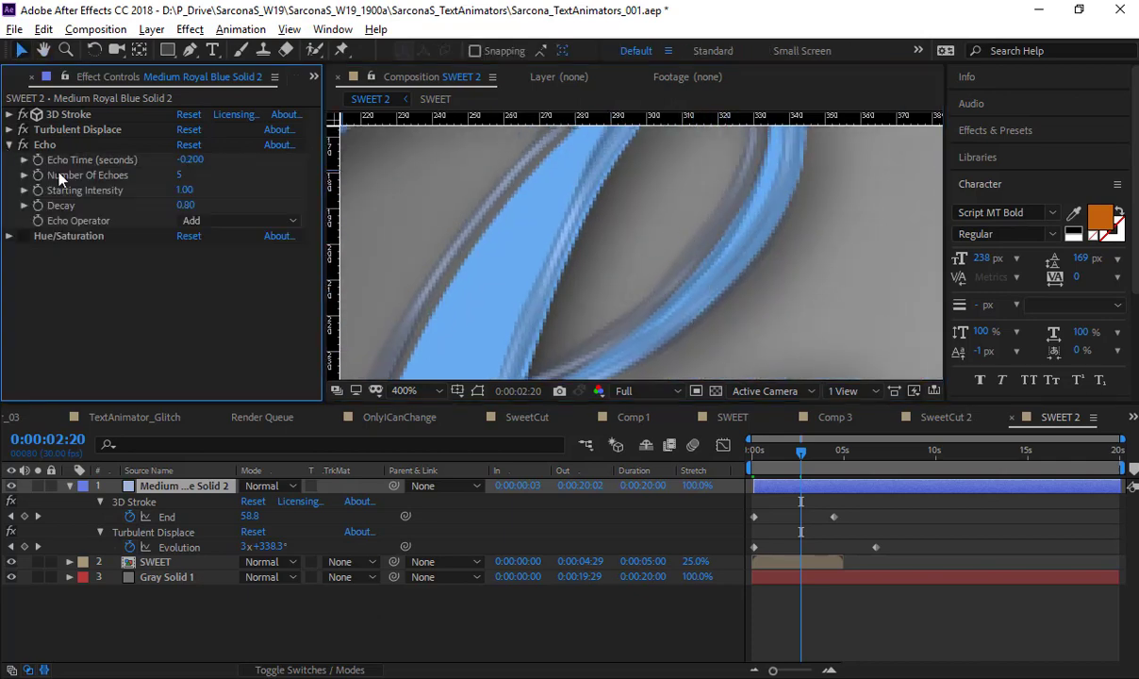
left_click(183, 206)
type("1")
key("Return")
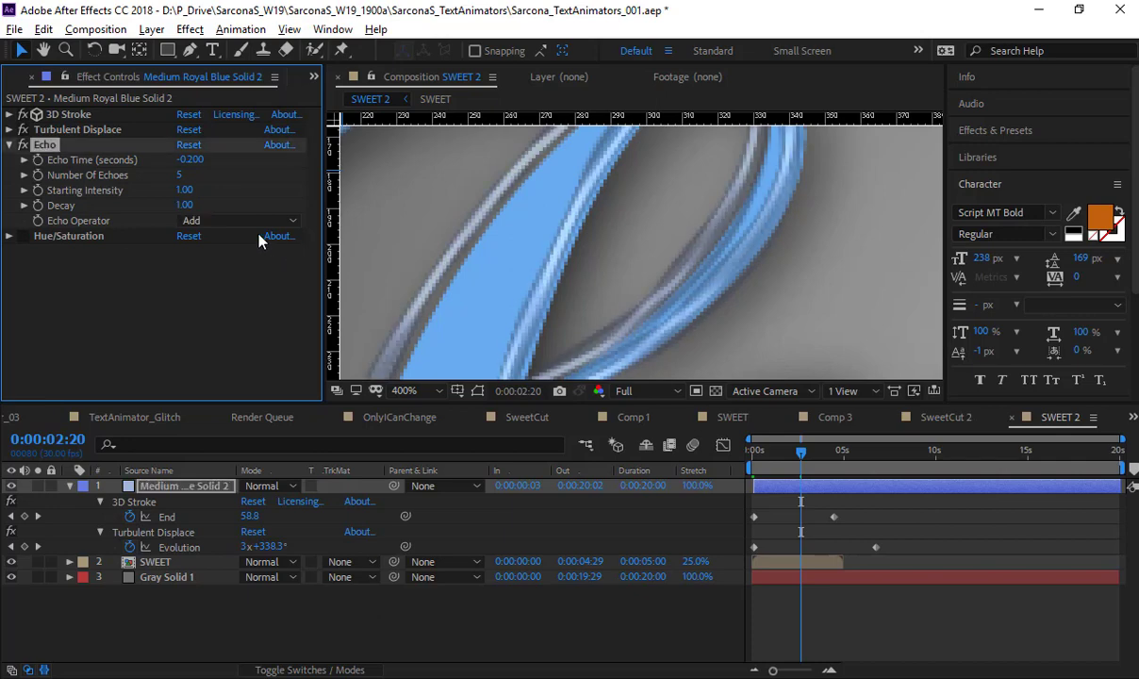
left_click(185, 206)
type(".5")
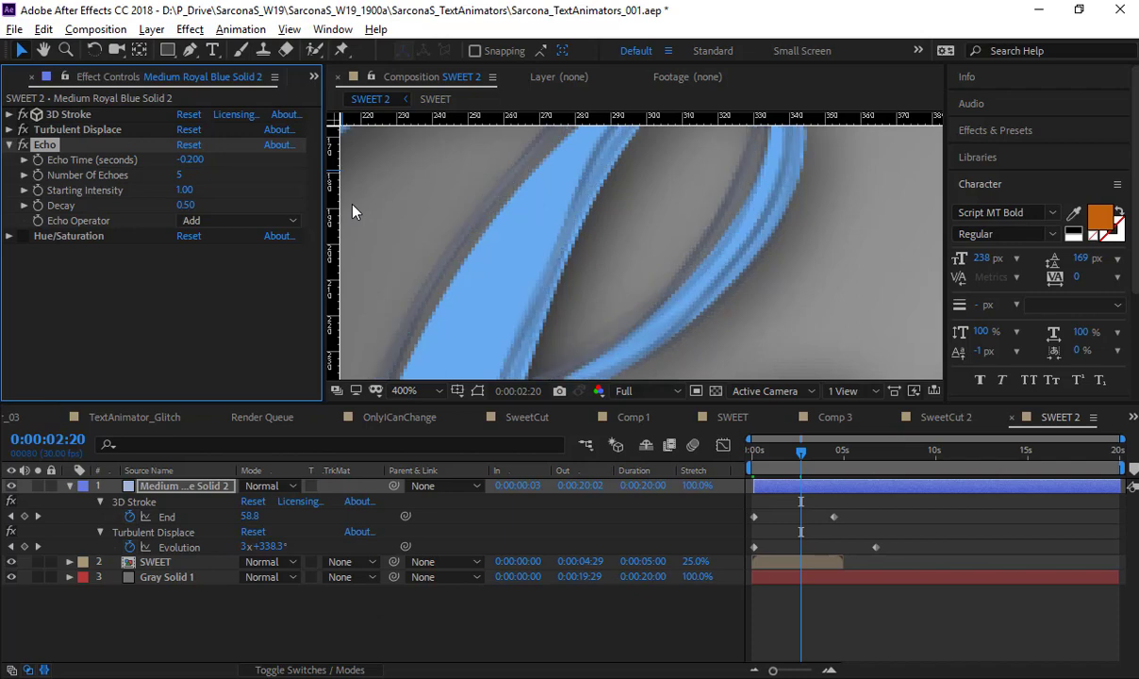
left_click(185, 205)
type(".8")
key("Return")
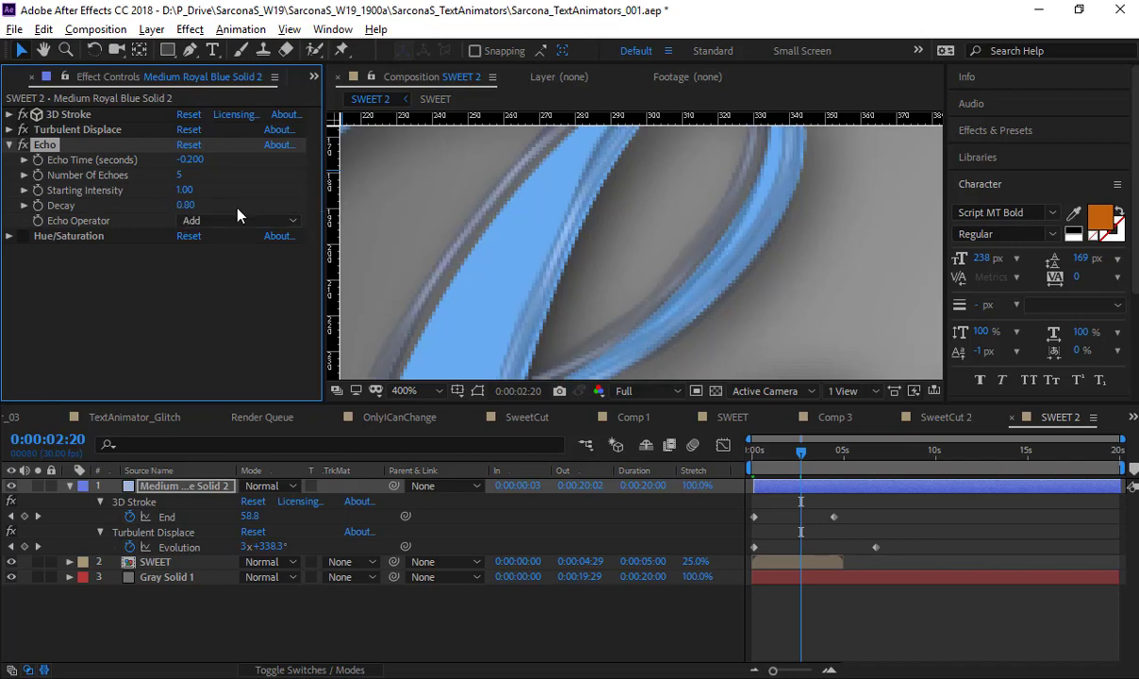
- Compare an Echo Time of -0.01 seconds with -0.2 on the blue solid, leaving it at -0.2
left_click(191, 160)
type("-0.01")
key("Return")
scroll(685, 265, "down", 2)
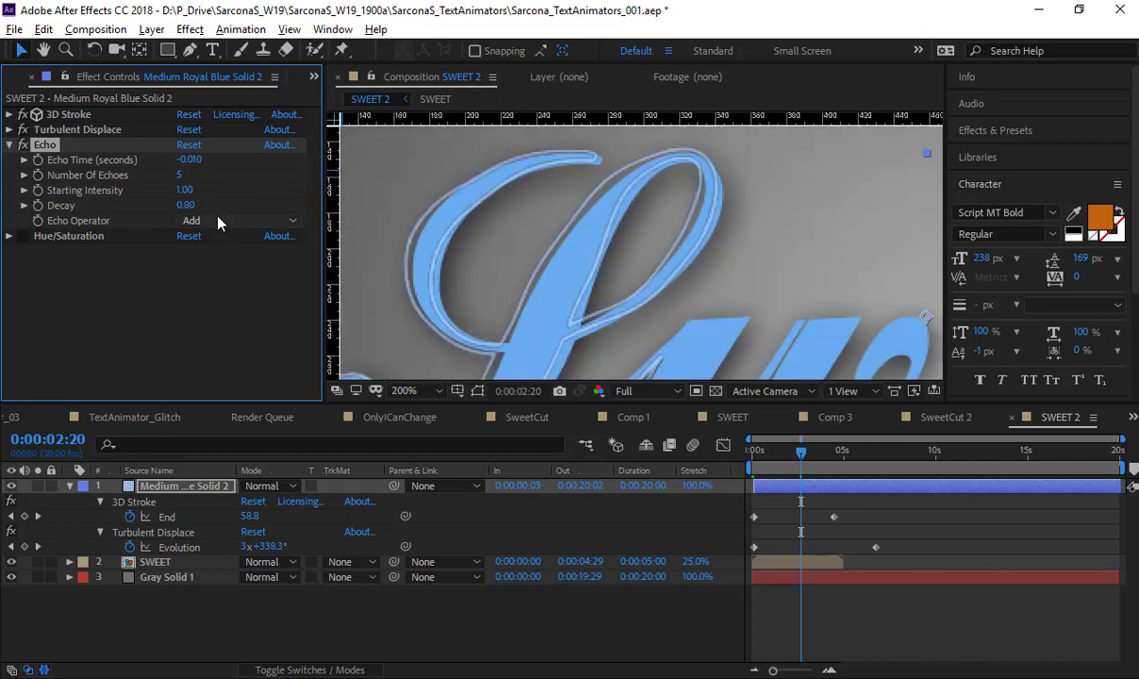
left_click(187, 161)
type("-0.2")
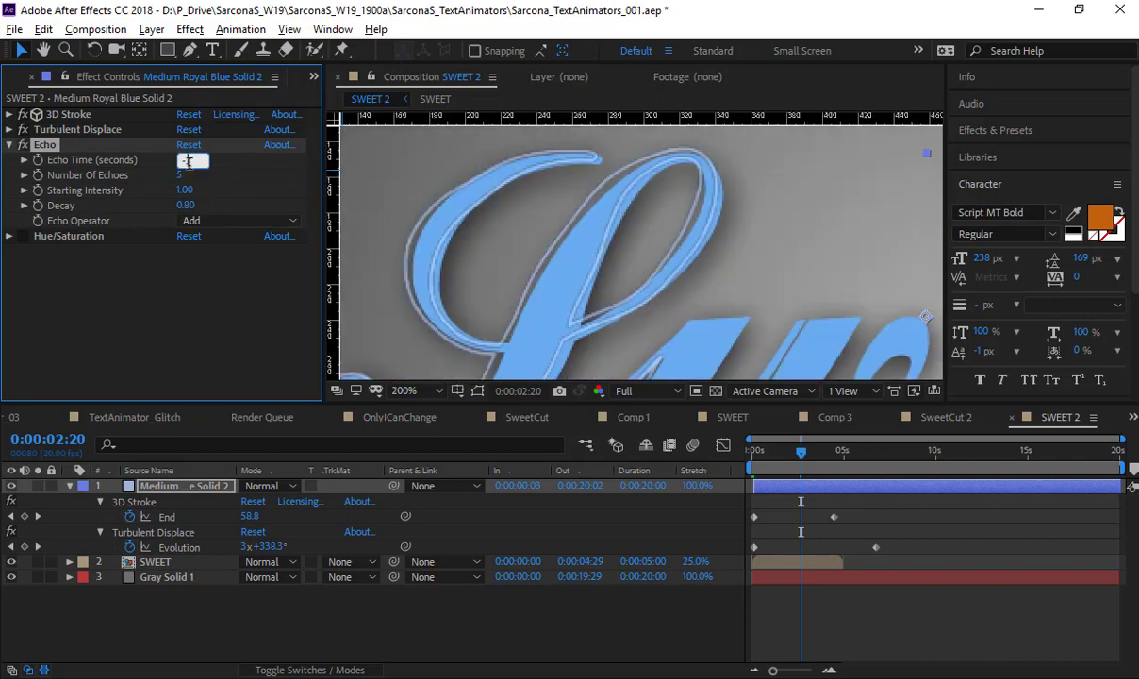
key("Return")
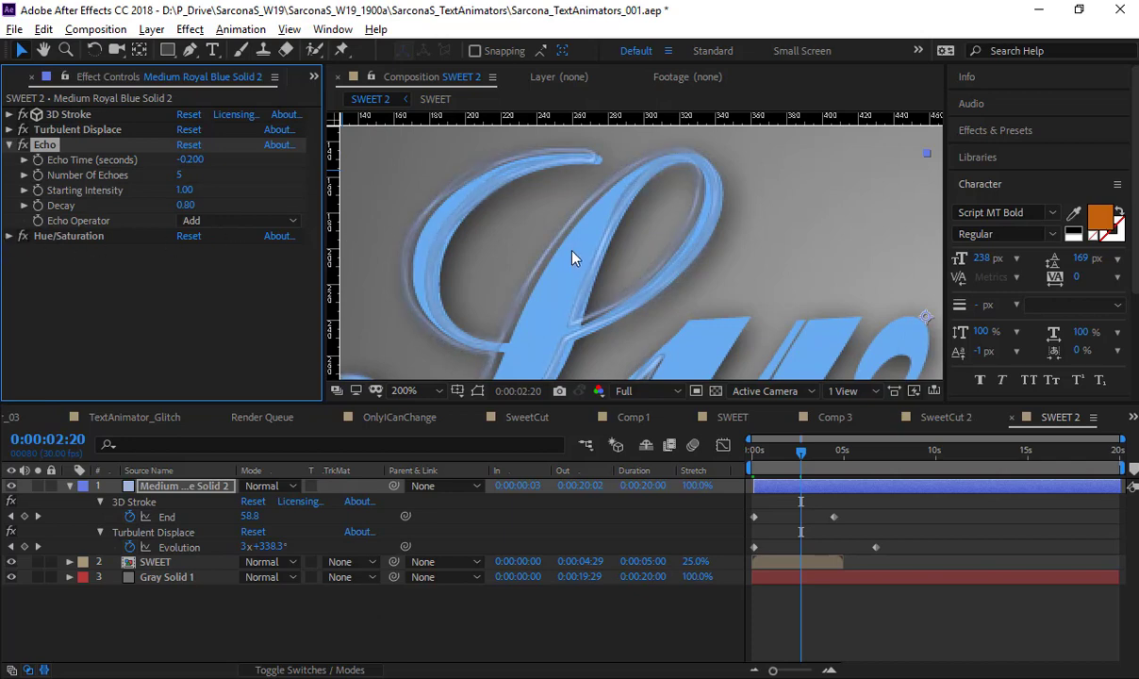
- Preview the whole Sweet reveal from the start of the composition at 50% magnification
scroll(574, 255, "down", 3)
left_click(477, 251)
left_click_drag(678, 312, 608, 285)
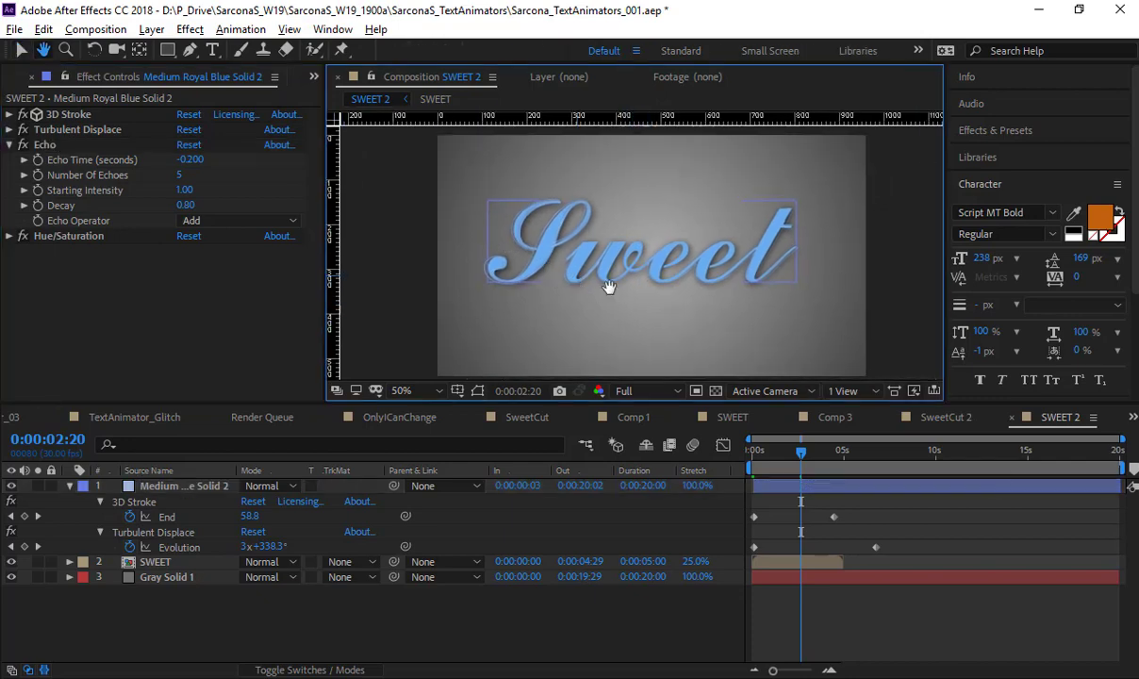
key("space")
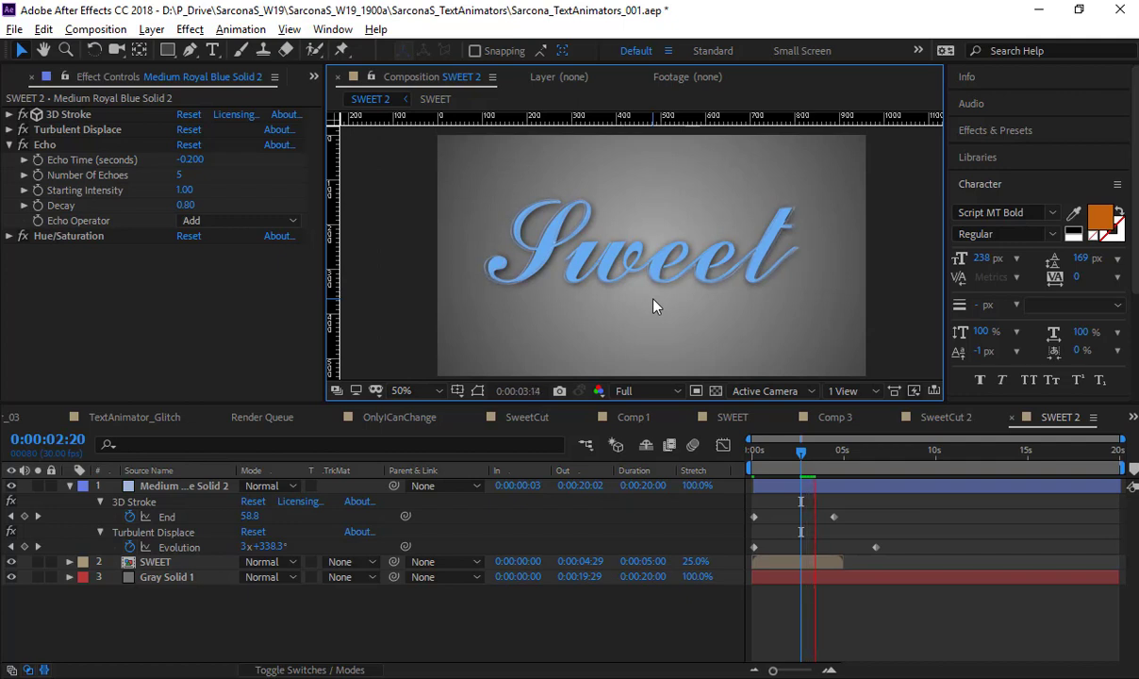
left_click_drag(799, 452, 747, 451)
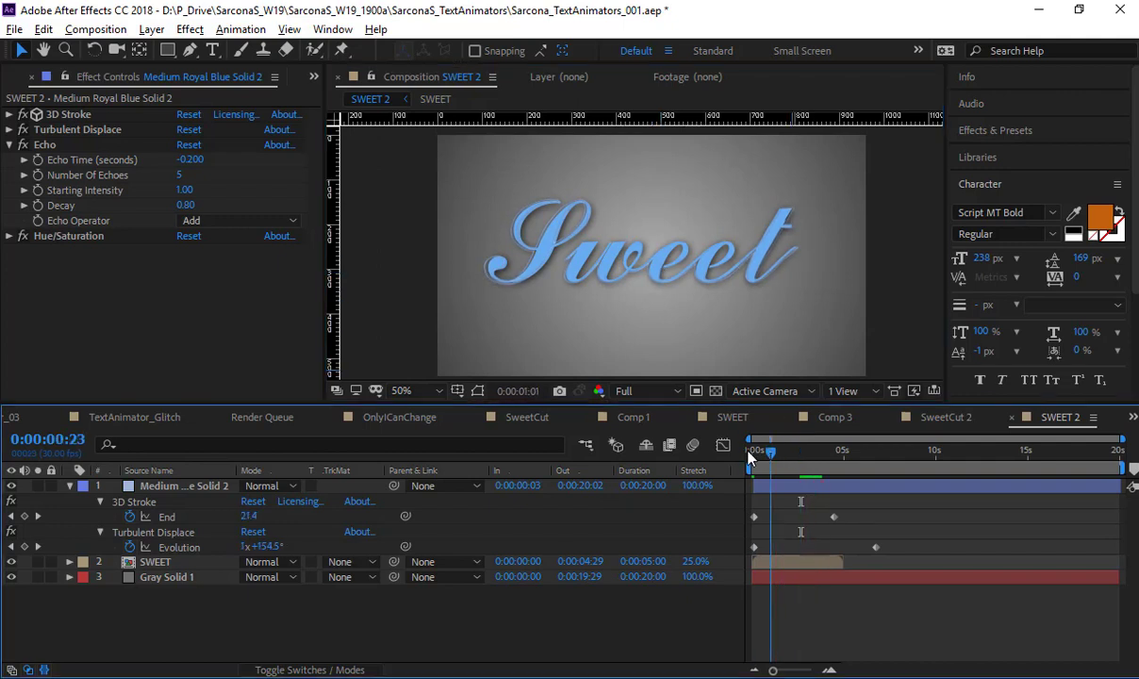
left_click(750, 451)
key("space")
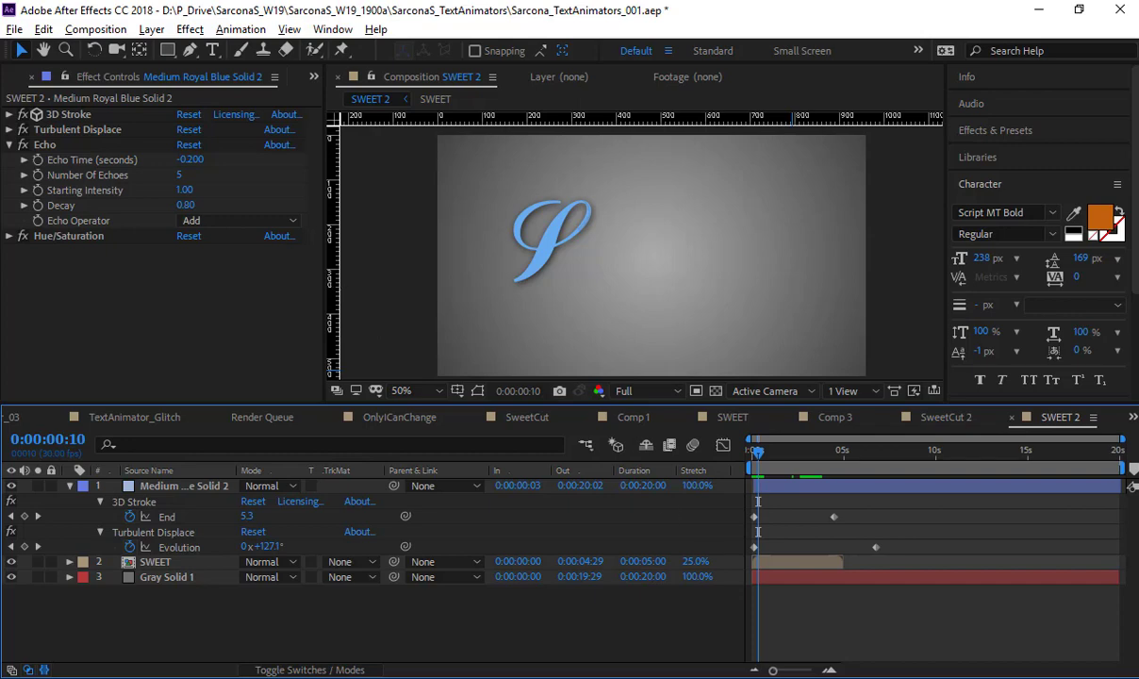
- Switch to Illustrator and add a short sample name in capitals as 60 pt text near the lower edge of the SweetCut artboard
key("alt+Tab")
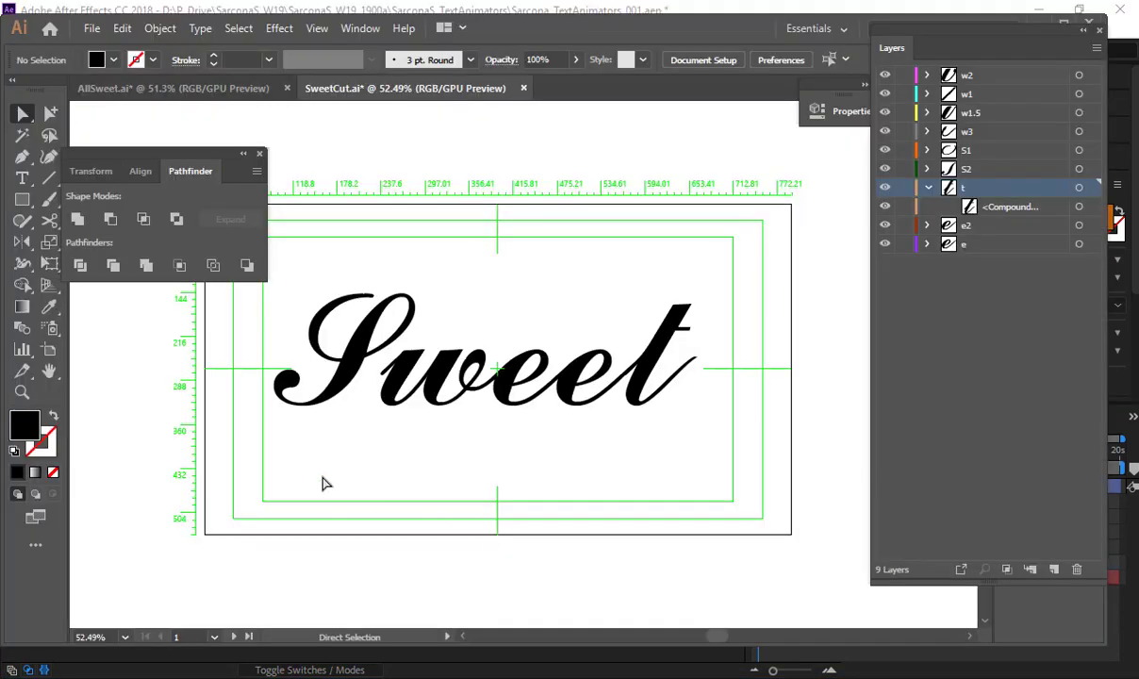
left_click(22, 178)
left_click(298, 549)
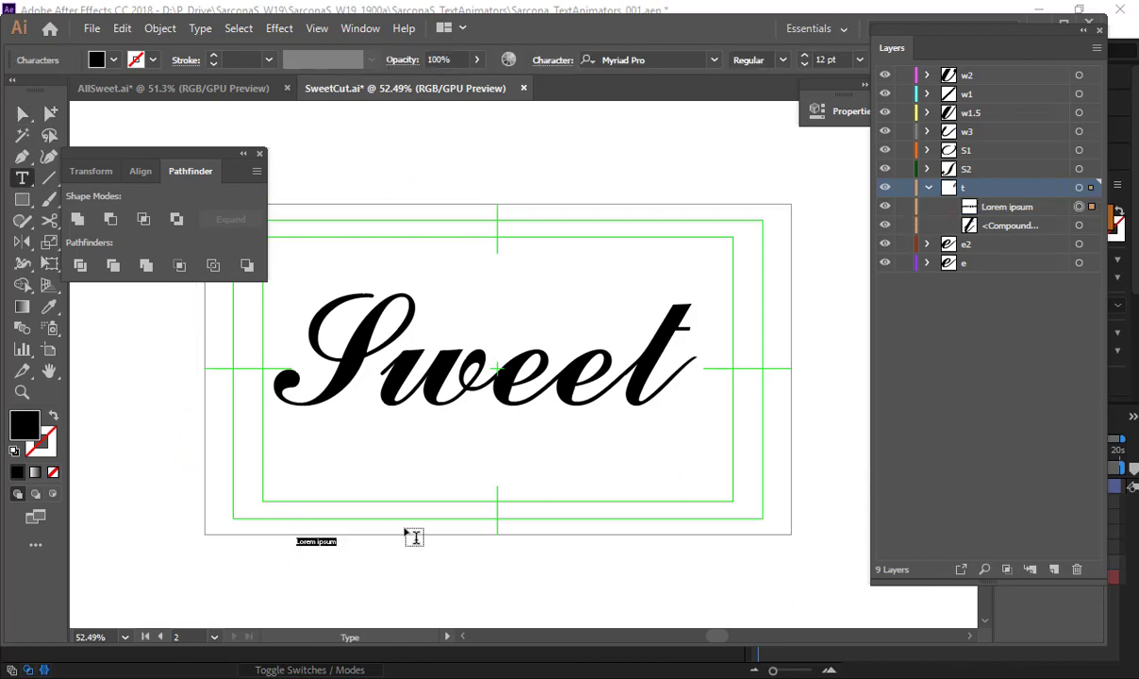
type("JILL")
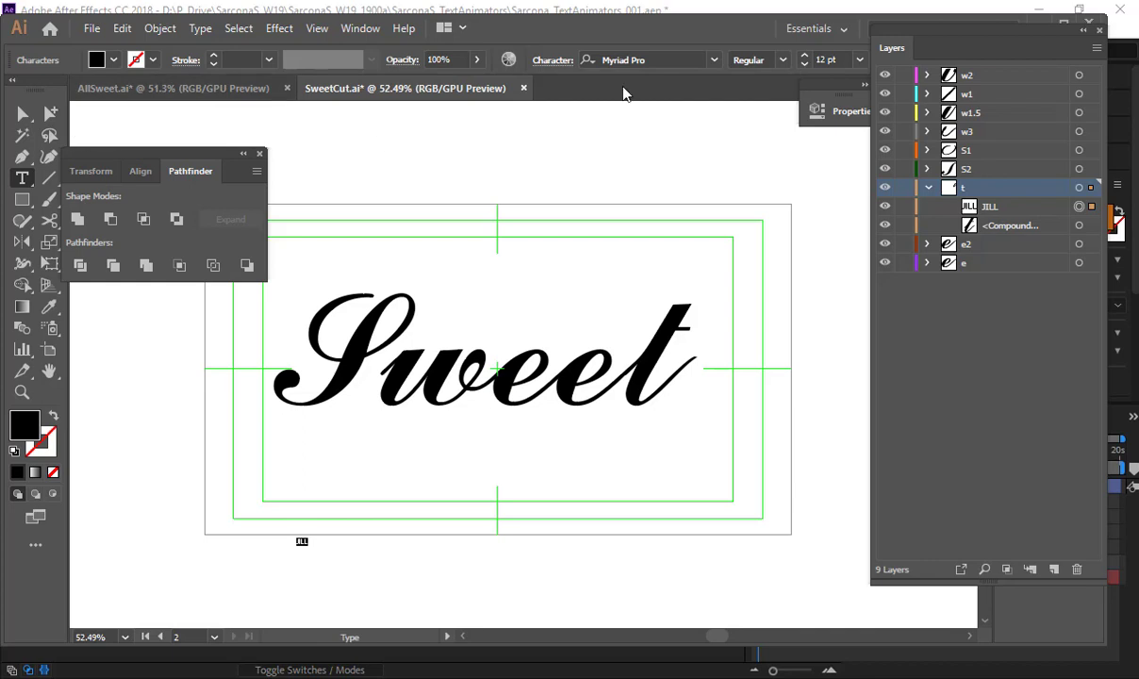
left_click(803, 56)
left_click(803, 56)
left_click(804, 57)
left_click(803, 56)
left_click(862, 62)
left_click(819, 337)
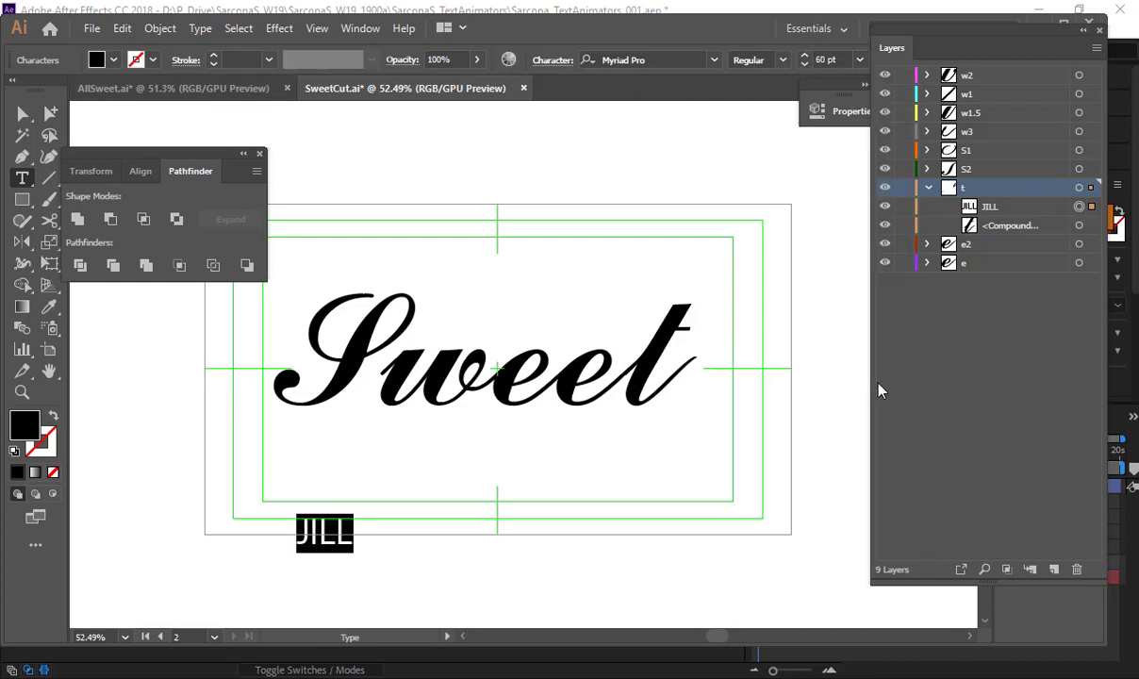
key("Escape")
- Scale the sample name proportionally to about 302 pt and move it below the Sweet lettering
key("e")
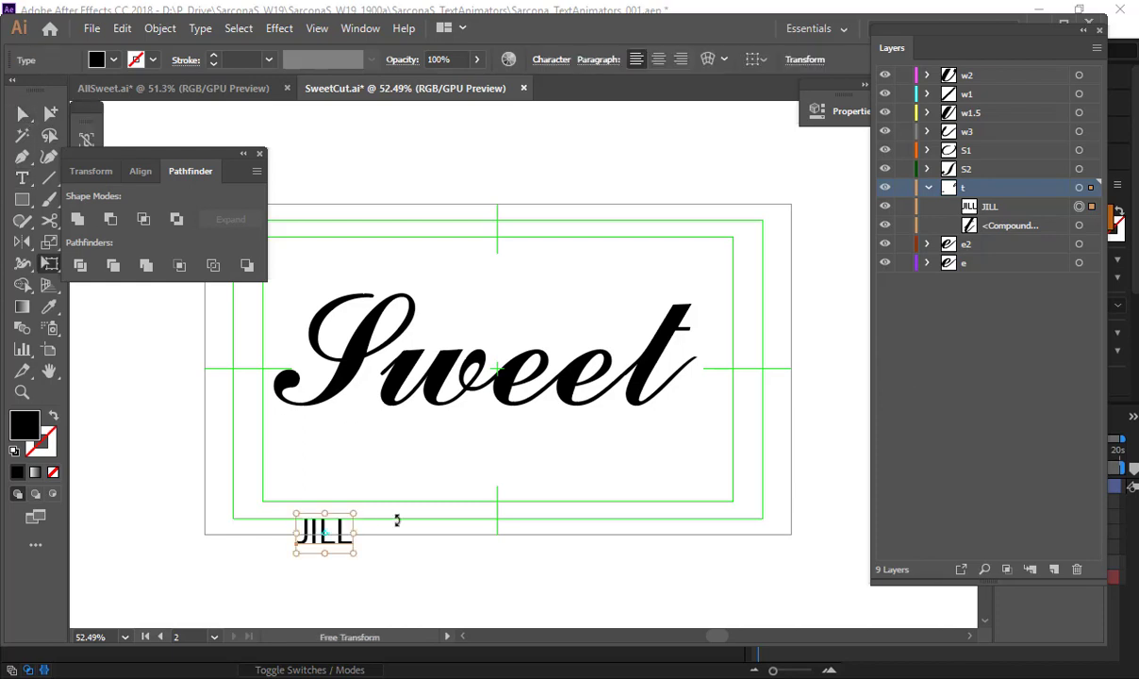
left_click_drag(350, 516, 629, 404)
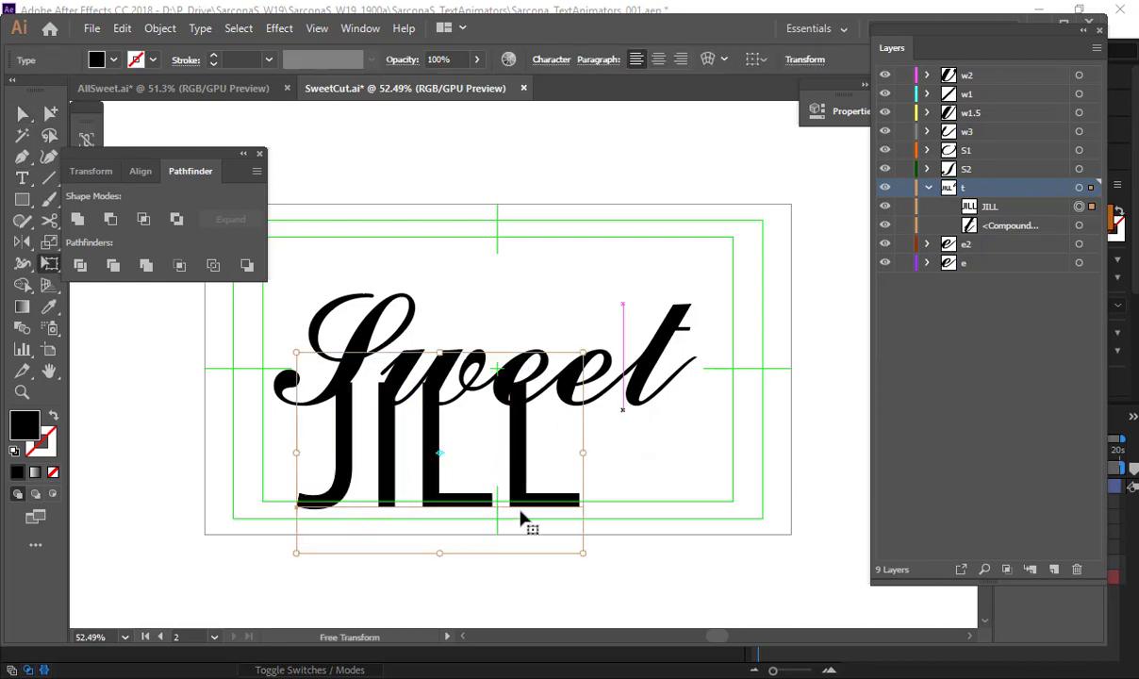
left_click_drag(520, 513, 541, 591)
left_click_drag(569, 167, 569, 84)
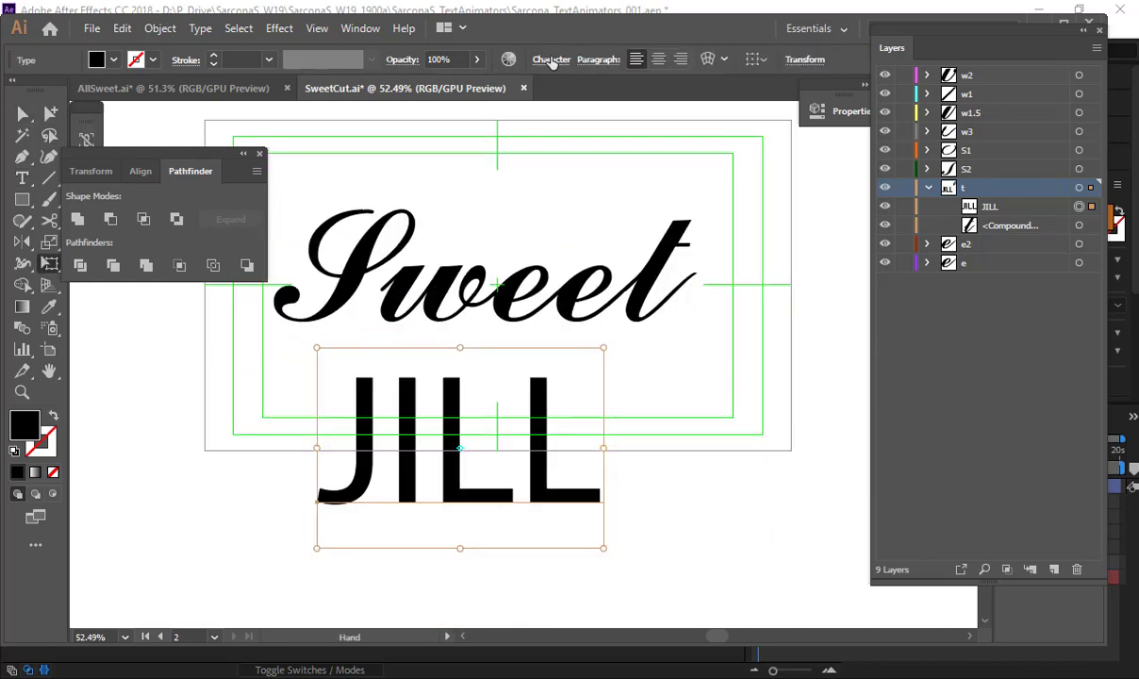
- Change the sample name's font to Century Regular
left_click(552, 59)
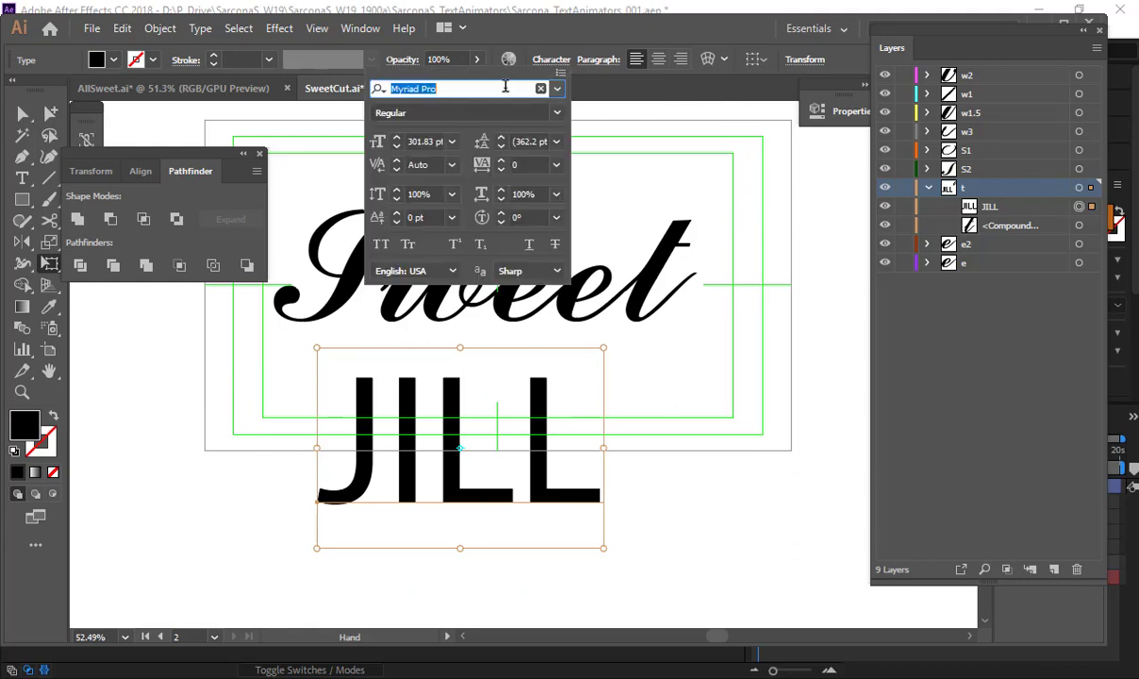
left_click(541, 88)
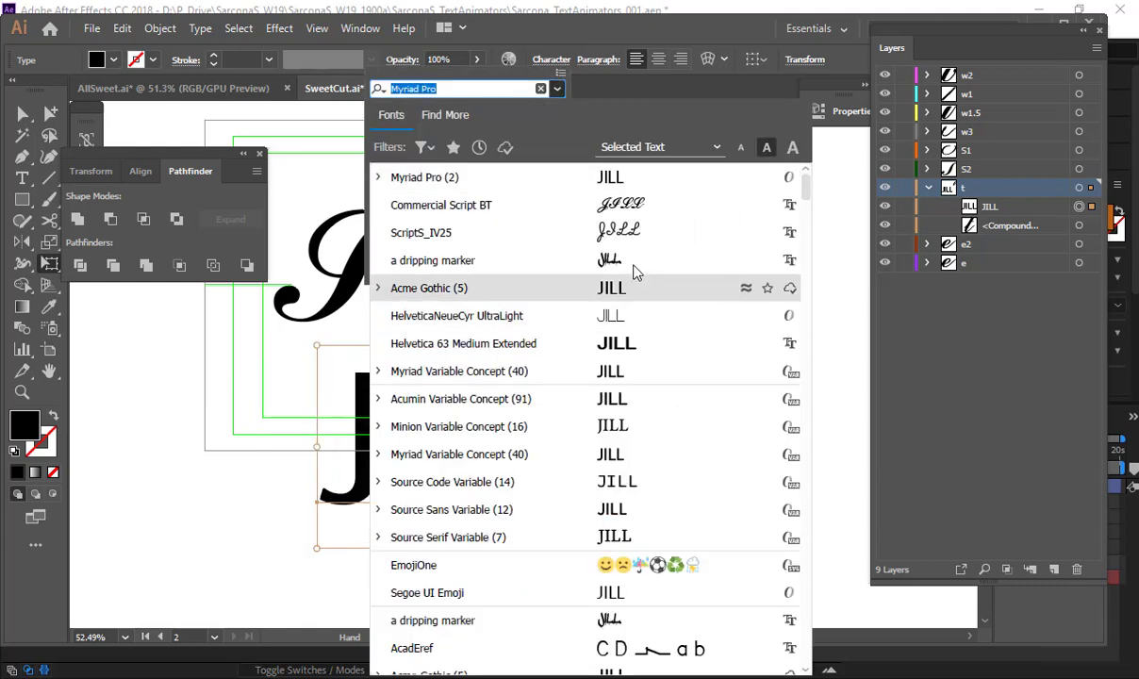
scroll(655, 426, "down", 9)
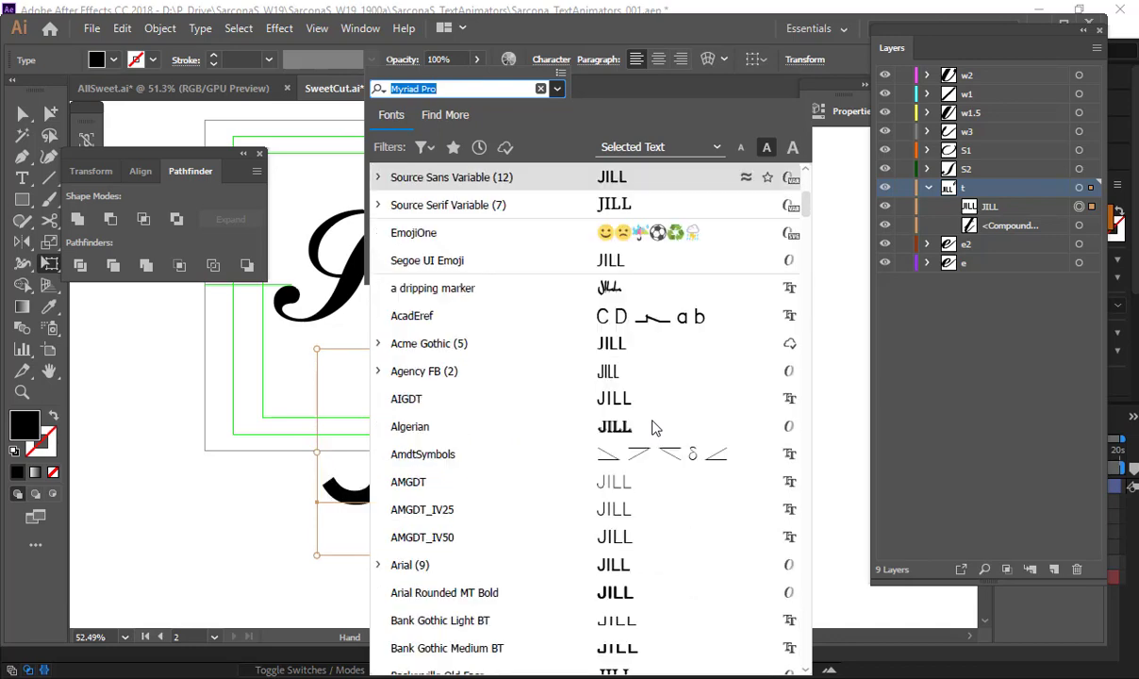
scroll(655, 426, "down", 5)
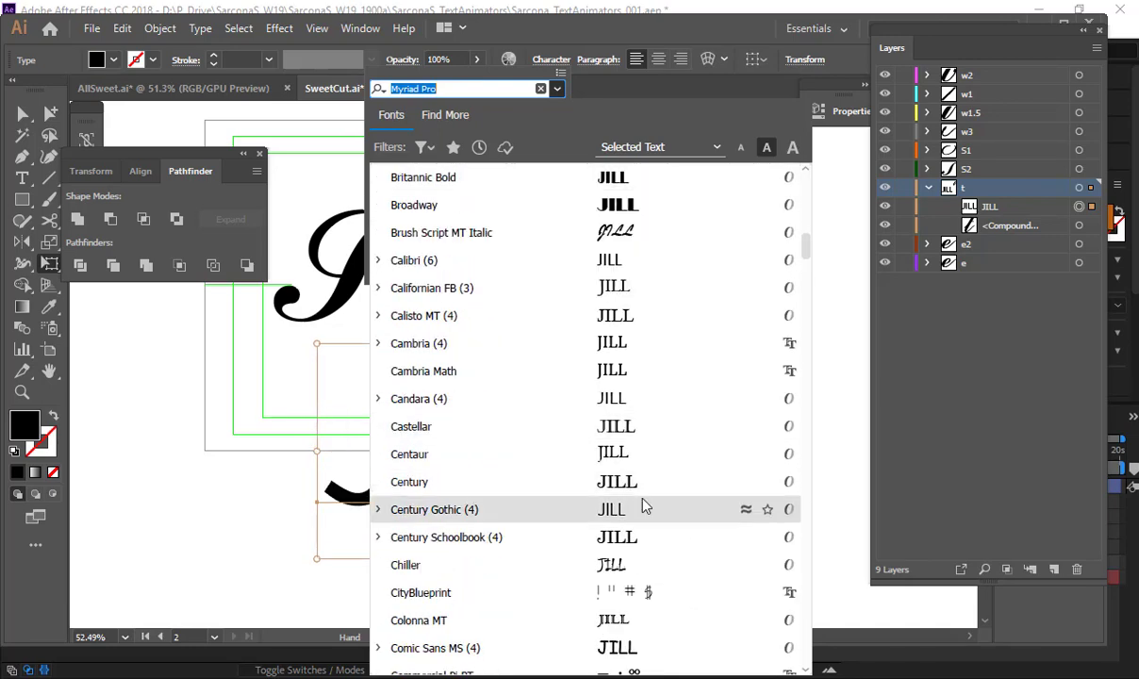
left_click(642, 482)
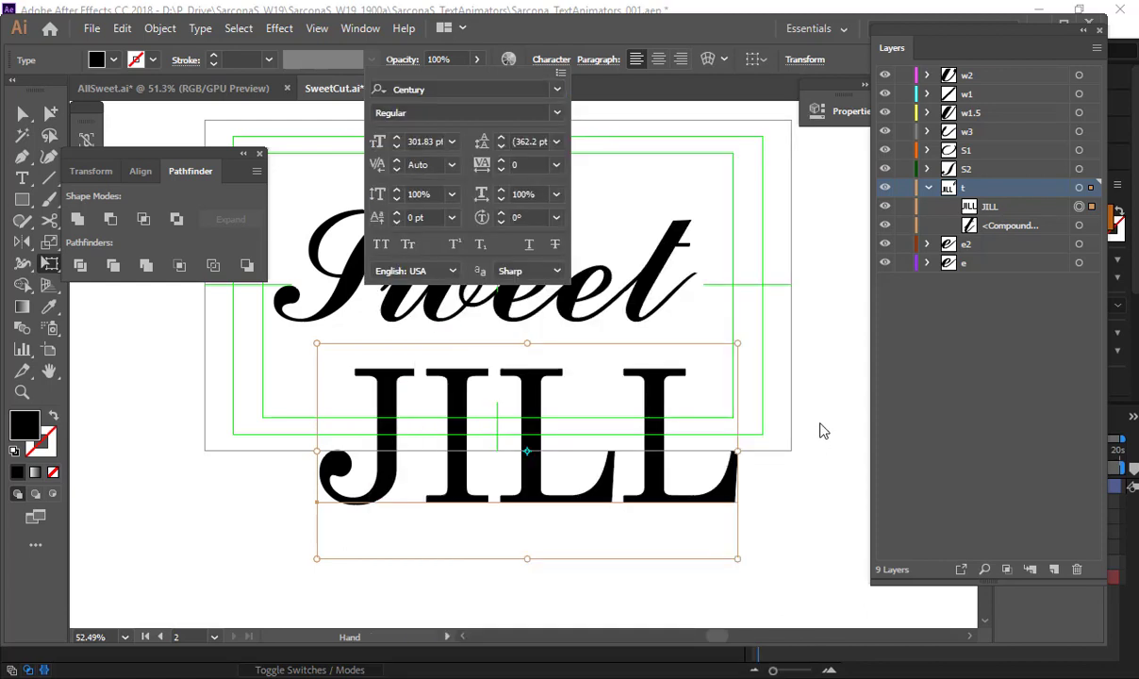
key("Escape")
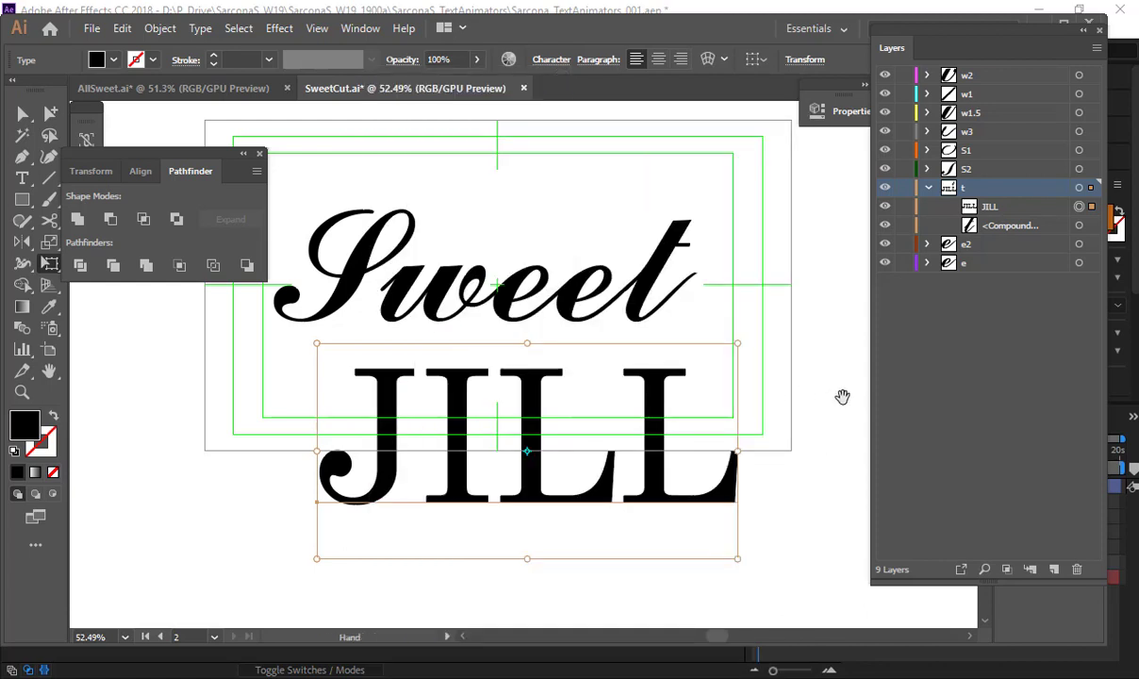
left_click_drag(841, 399, 752, 396)
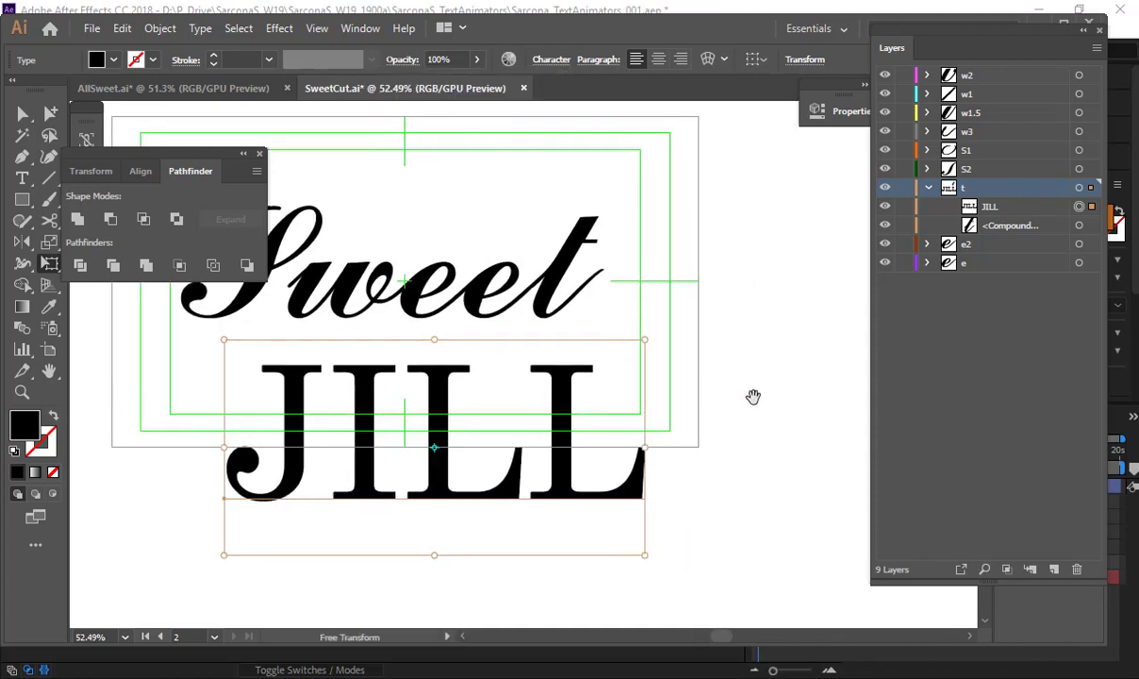